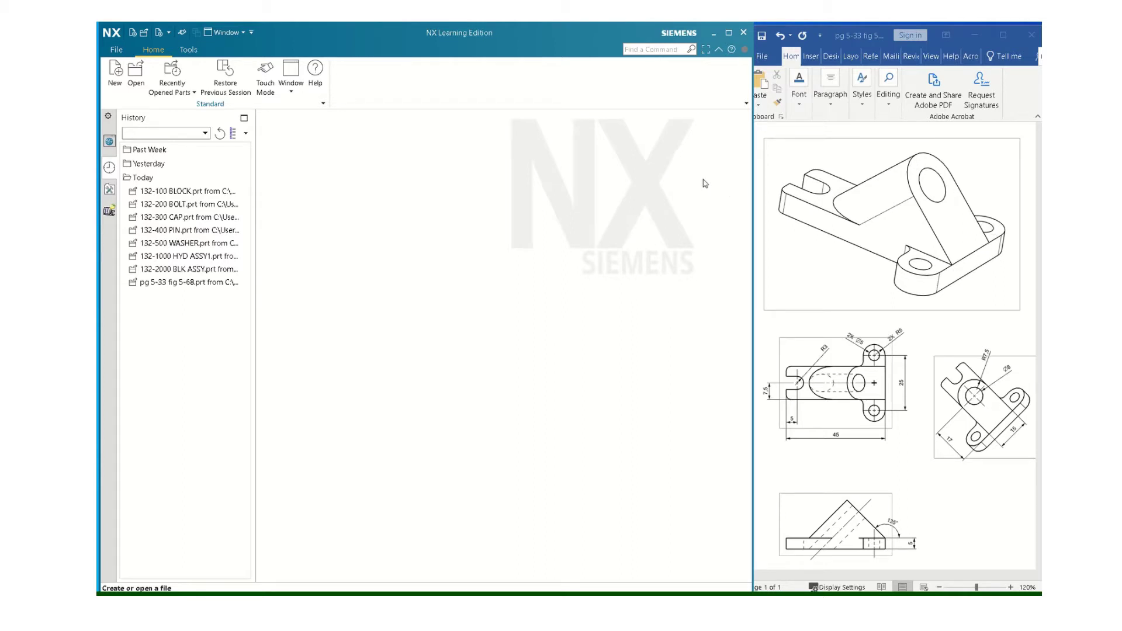
# Step: Create a new millimetre Model part and start a sketch on the YZ datum plane
pyautogui.click(115, 72)
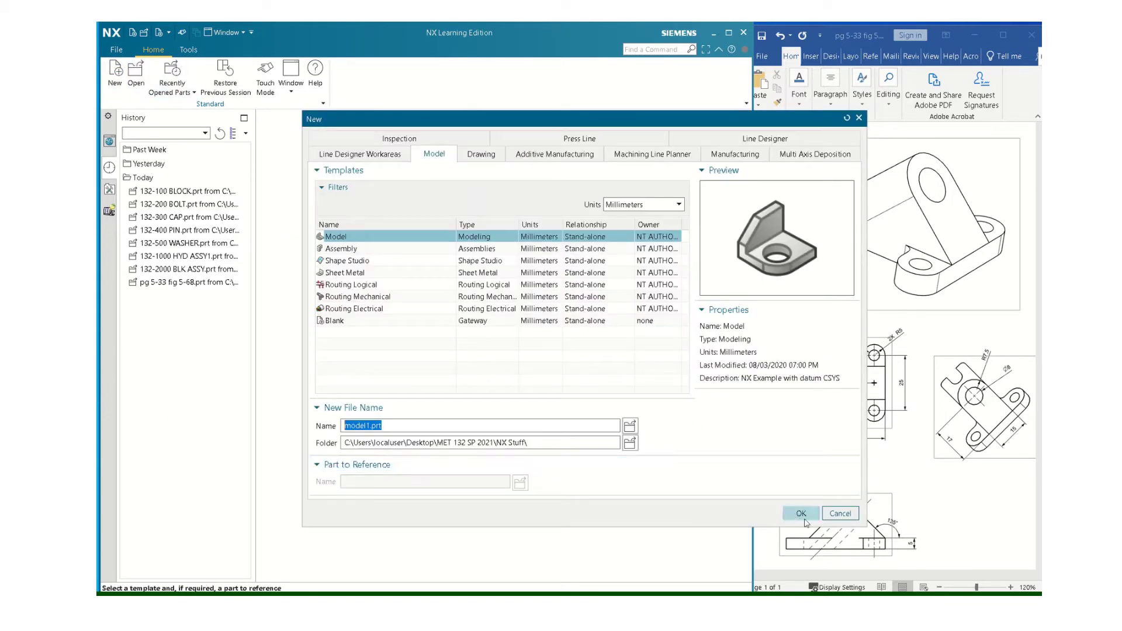
pyautogui.click(803, 517)
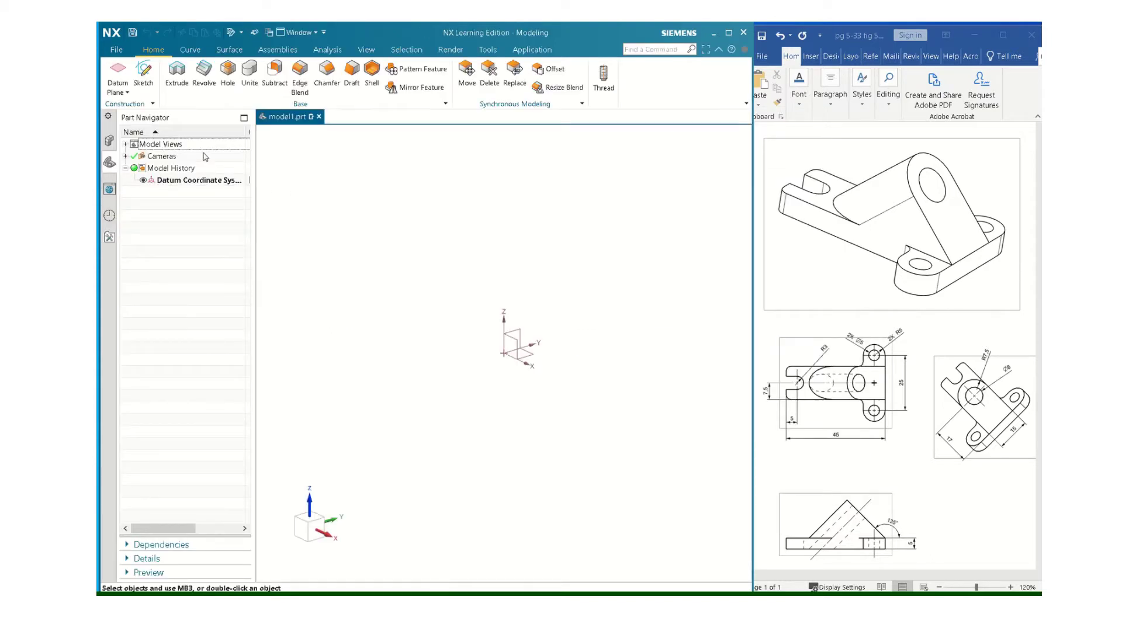
pyautogui.click(143, 74)
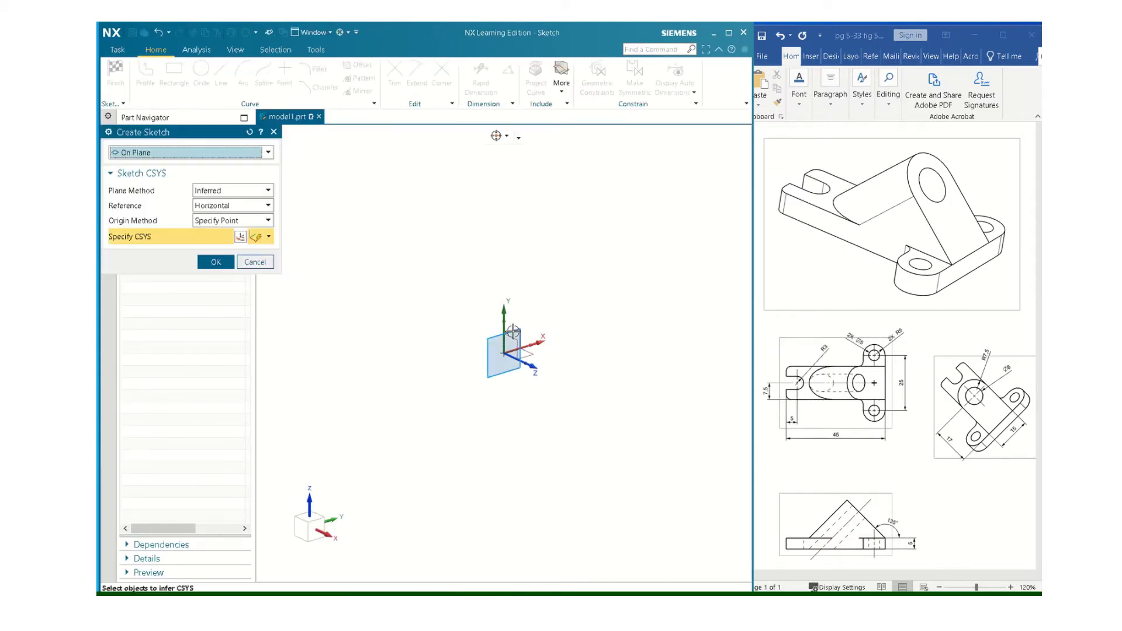
pyautogui.click(226, 261)
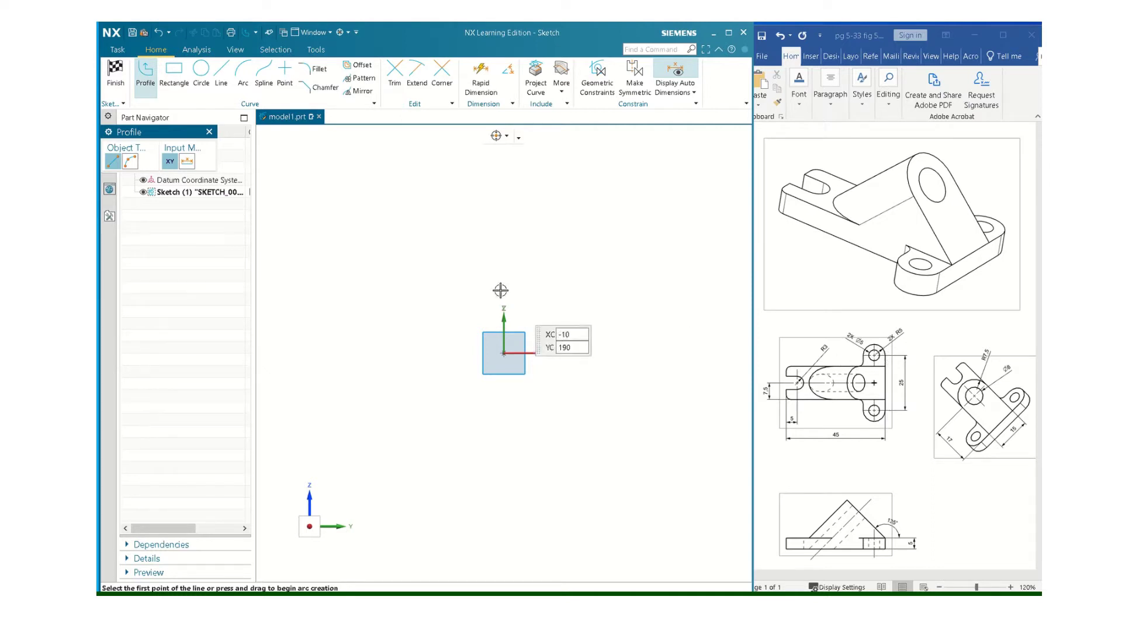
# Step: Sketch two 10 mm diameter circles on the vertical axis, about 220 mm above and 175 mm below the origin
pyautogui.click(200, 70)
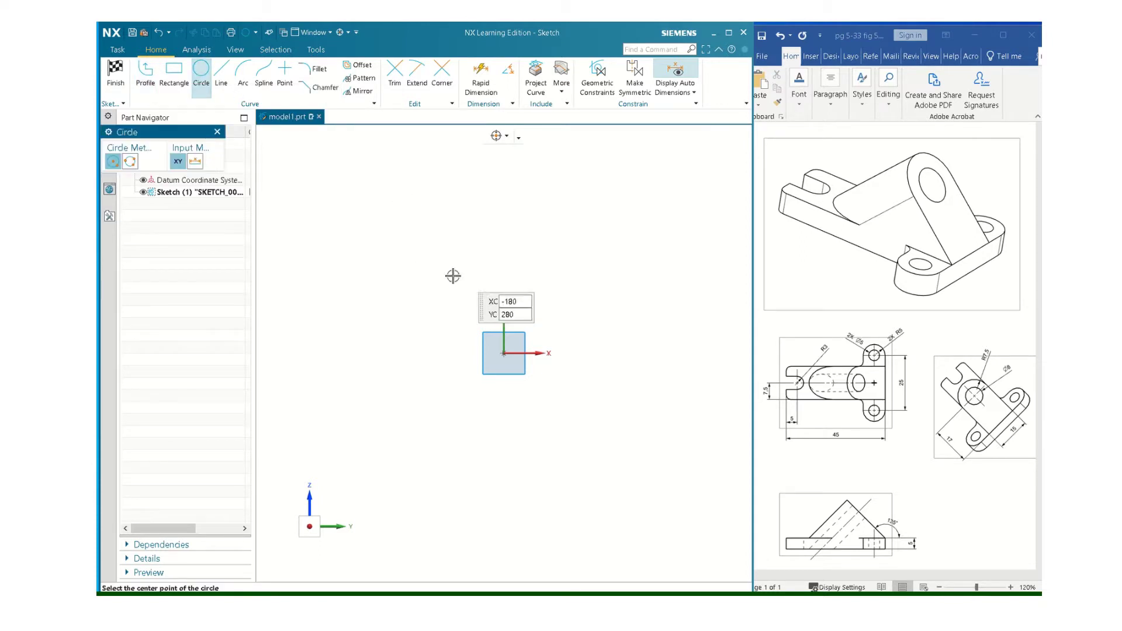
pyautogui.click(503, 280)
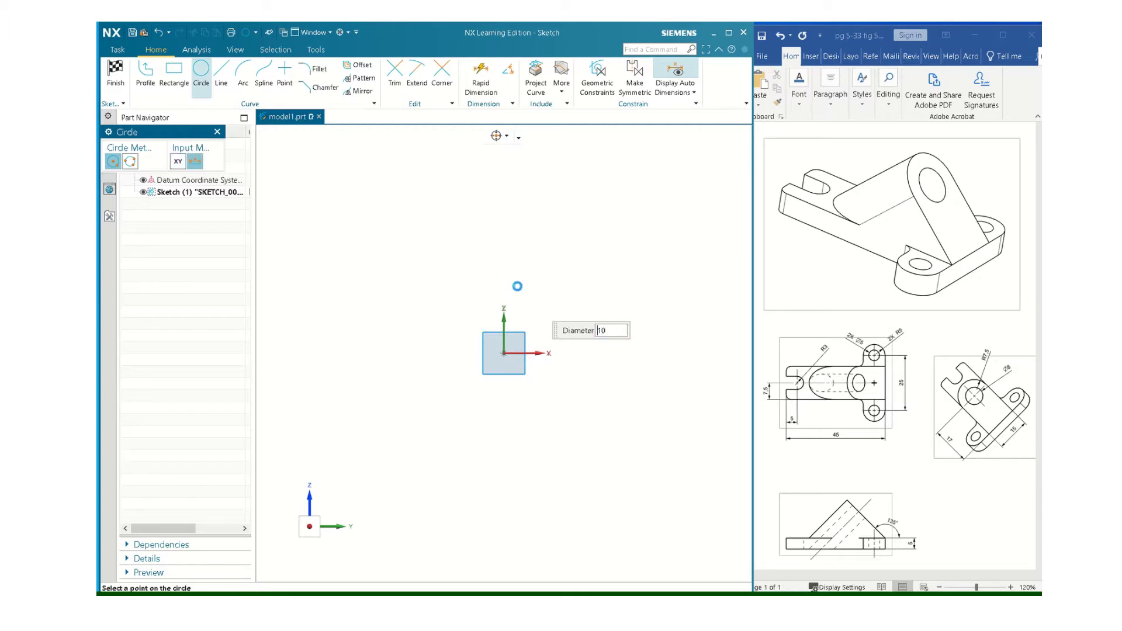
pyautogui.click(504, 279)
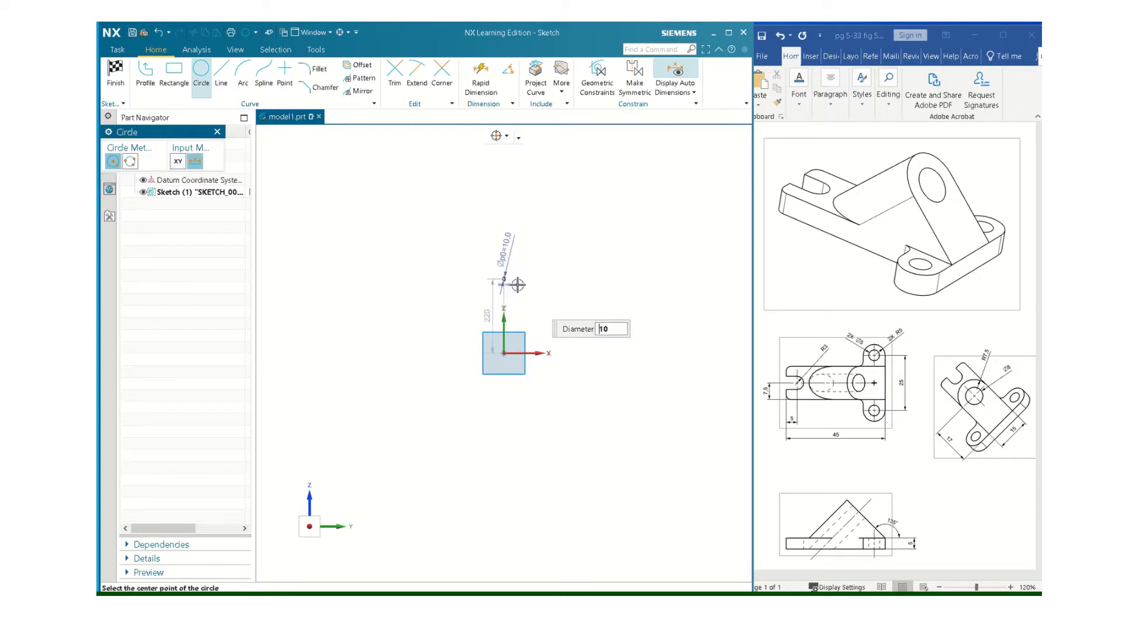
pyautogui.click(503, 412)
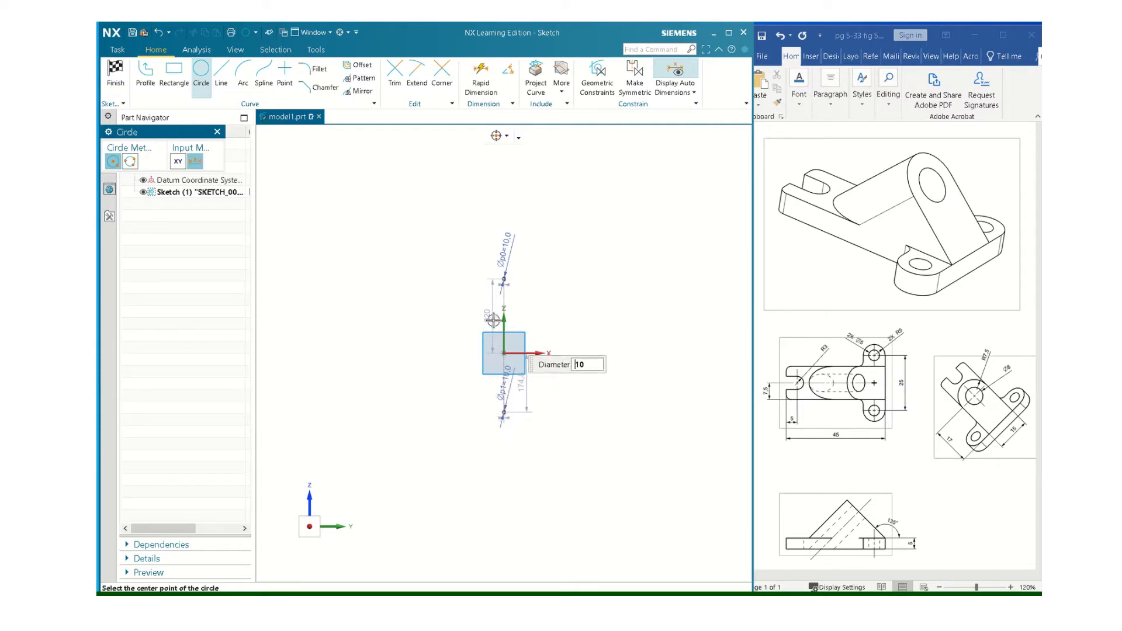
pyautogui.press('Escape')
# Step: Set the distance from each circle's centre to the horizontal axis to 12.5 mm
pyautogui.scroll(-1, 501, 306)
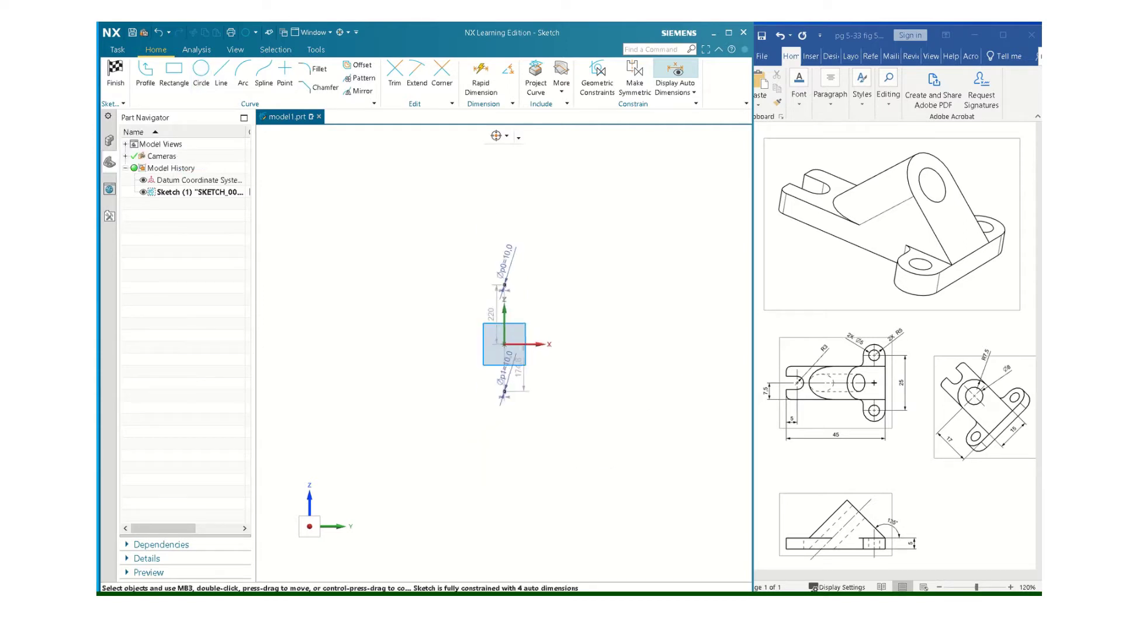
pyautogui.scroll(2, 684, 382)
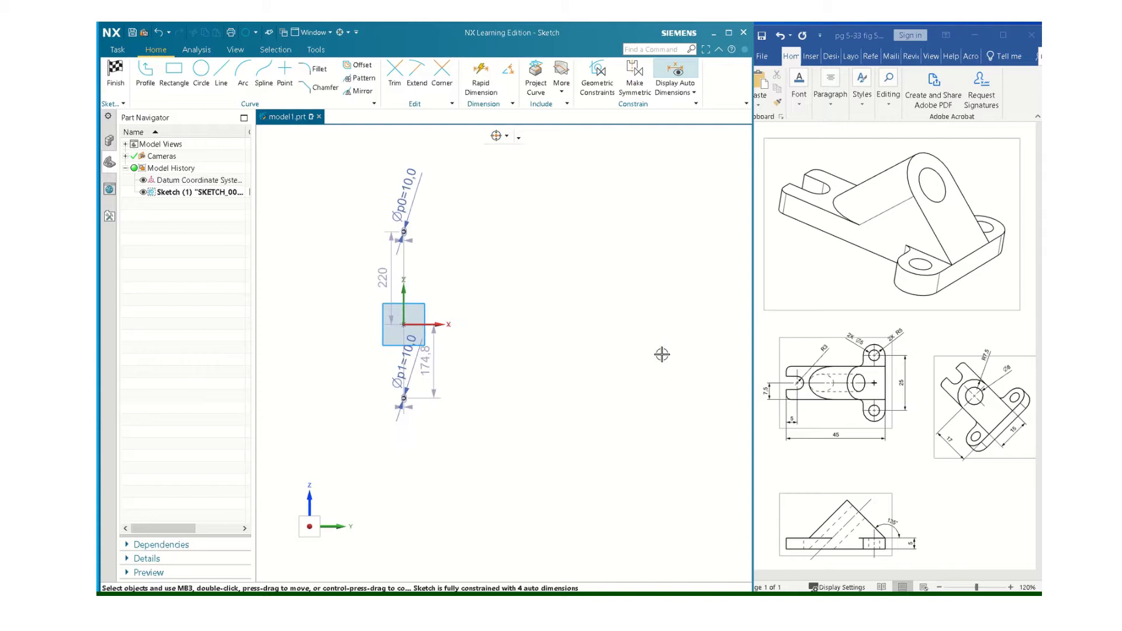
pyautogui.doubleClick(386, 275)
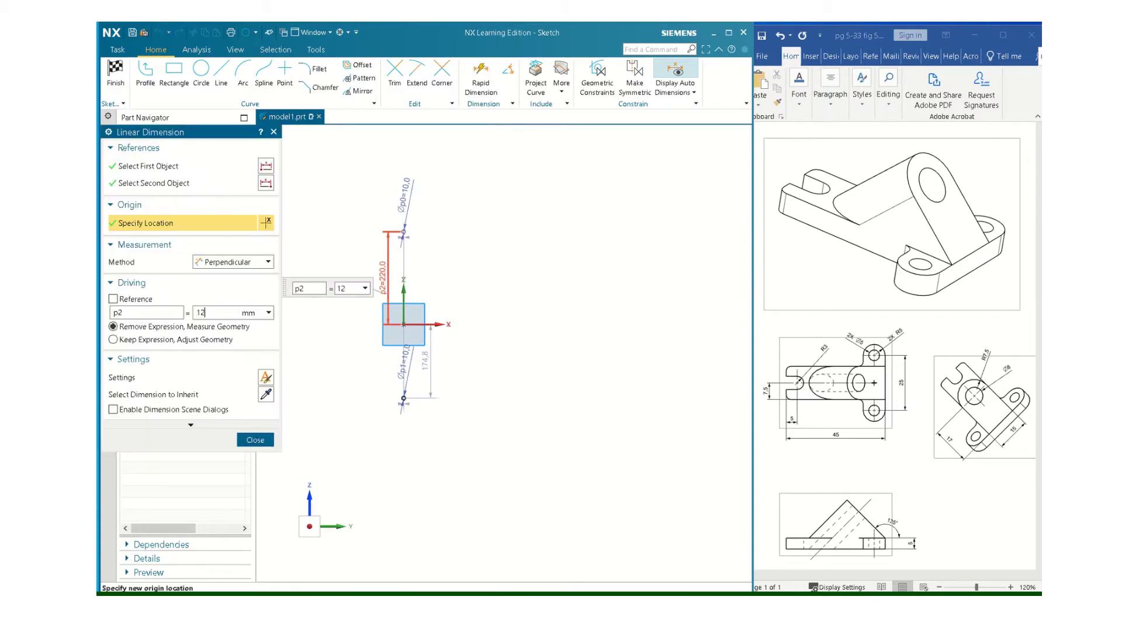
pyautogui.press('Return')
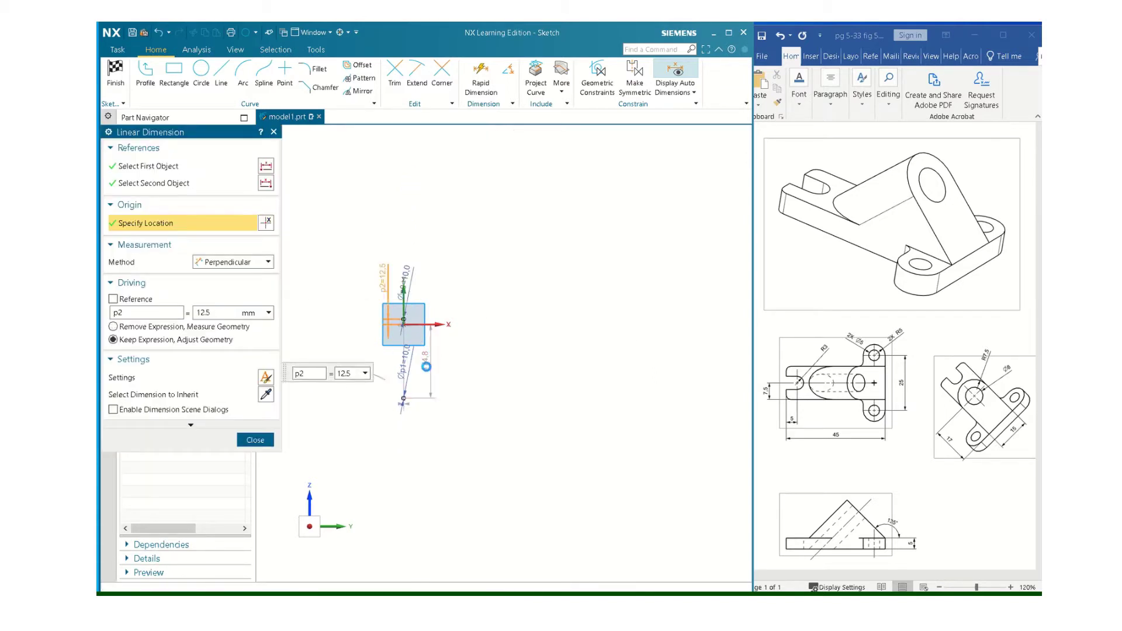
pyautogui.doubleClick(426, 367)
pyautogui.write('12.5')
pyautogui.press('Return')
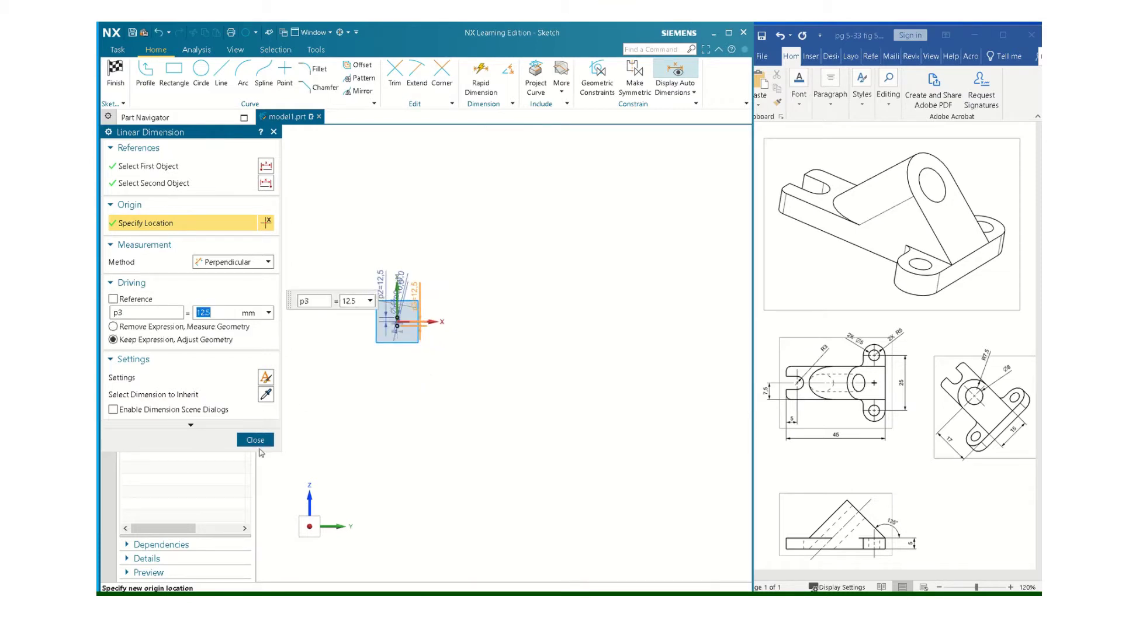
pyautogui.click(255, 440)
# Step: Reposition the diameter and 12.5 mm offset dimensions close to the two circles
pyautogui.scroll(-5, 364, 356)
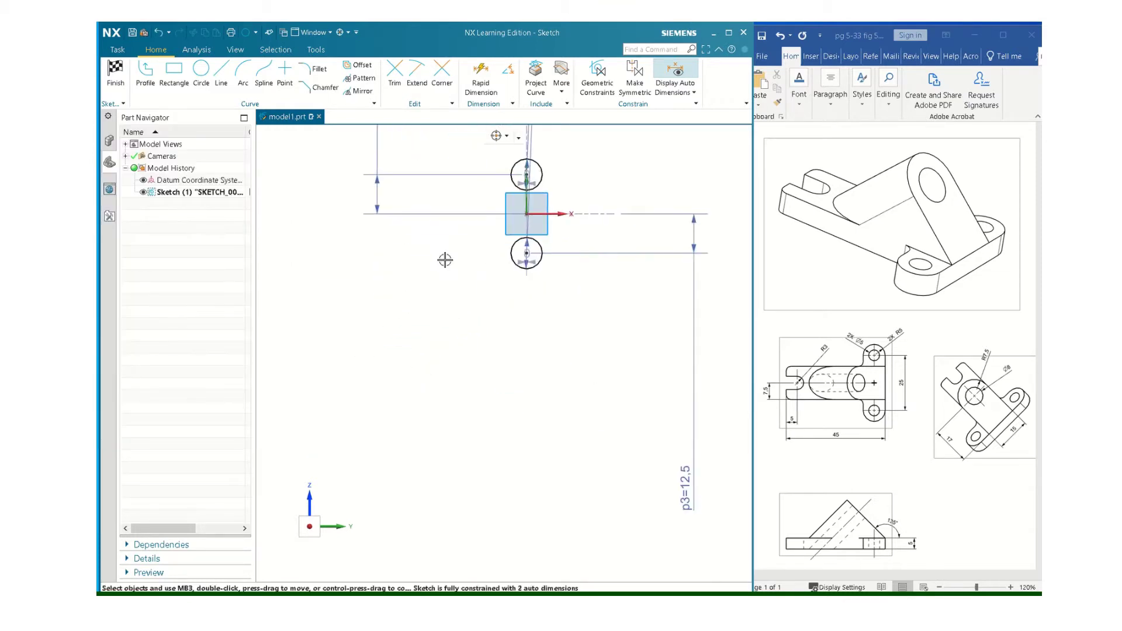
pyautogui.moveTo(445, 259); pyautogui.dragTo(456, 471, button='middle')
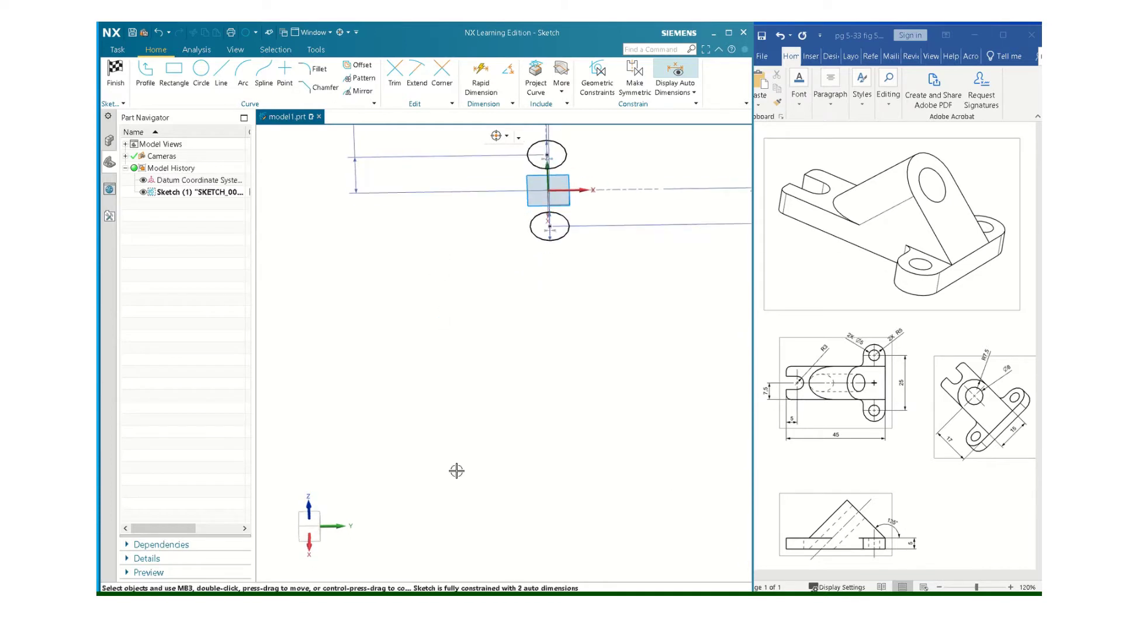
pyautogui.click(309, 535)
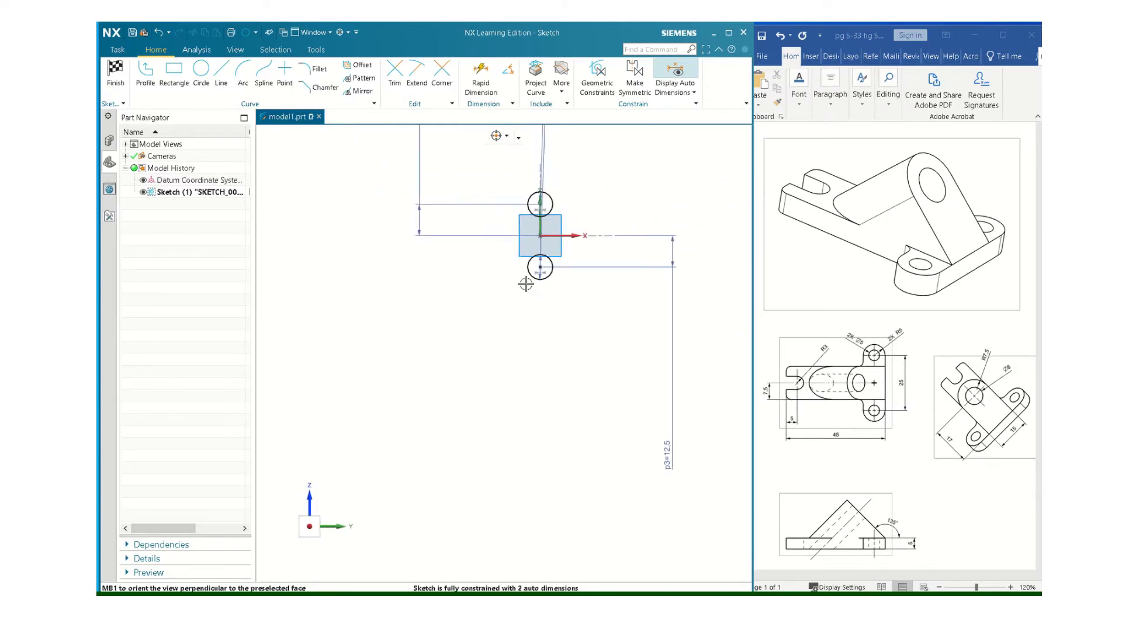
pyautogui.moveTo(529, 292)
pyautogui.keyDown('shift'); pyautogui.mouseDown(button='middle')
pyautogui.moveTo(505, 380)
pyautogui.moveTo(549, 501)
pyautogui.mouseUp(button='middle'); pyautogui.keyUp('shift')
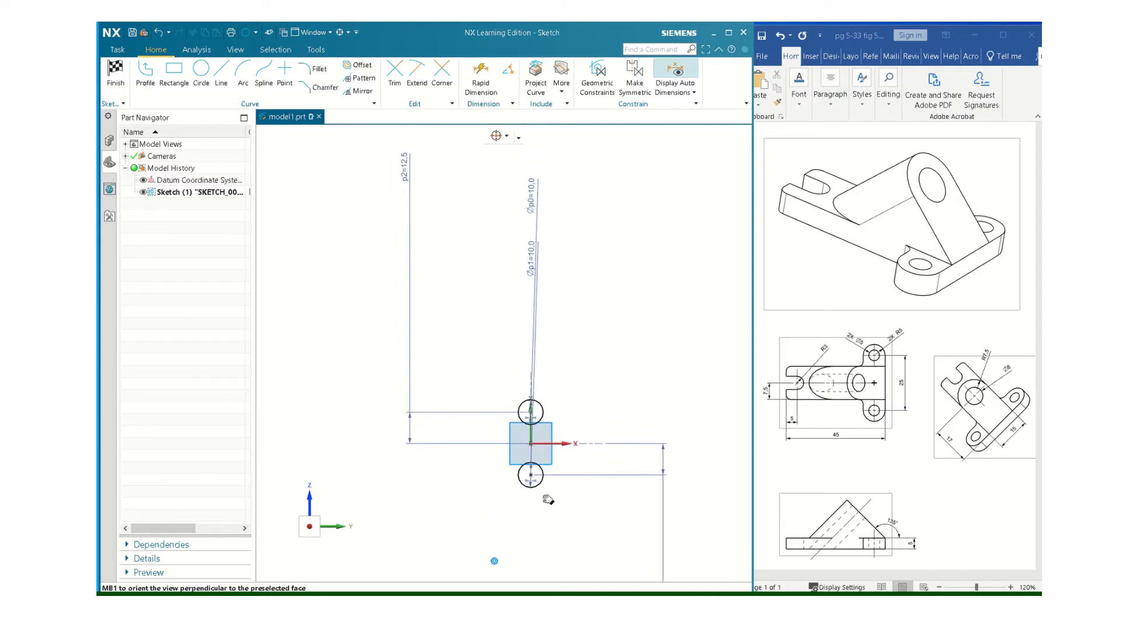
pyautogui.moveTo(404, 169); pyautogui.dragTo(485, 371)
pyautogui.moveTo(530, 251); pyautogui.dragTo(563, 498)
pyautogui.moveTo(535, 190)
pyautogui.mouseDown()
pyautogui.moveTo(571, 313)
pyautogui.moveTo(553, 383)
pyautogui.mouseUp()
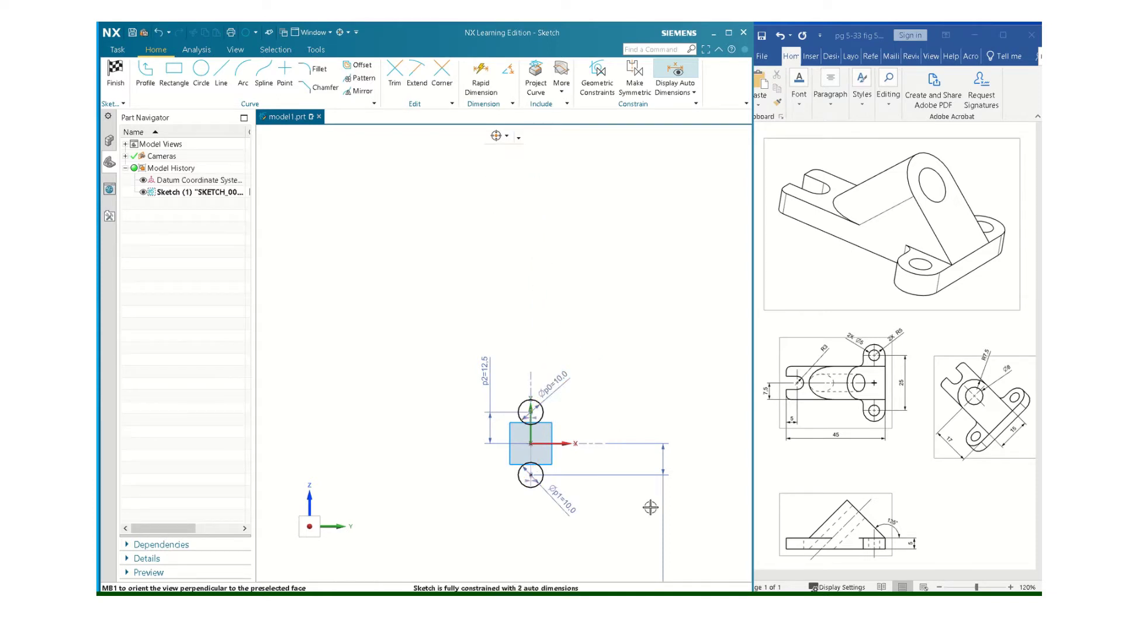
pyautogui.keyDown('shift'); pyautogui.moveTo(650, 507); pyautogui.dragTo(586, 366, button='middle'); pyautogui.keyUp('shift')
pyautogui.moveTo(605, 510); pyautogui.dragTo(555, 357)
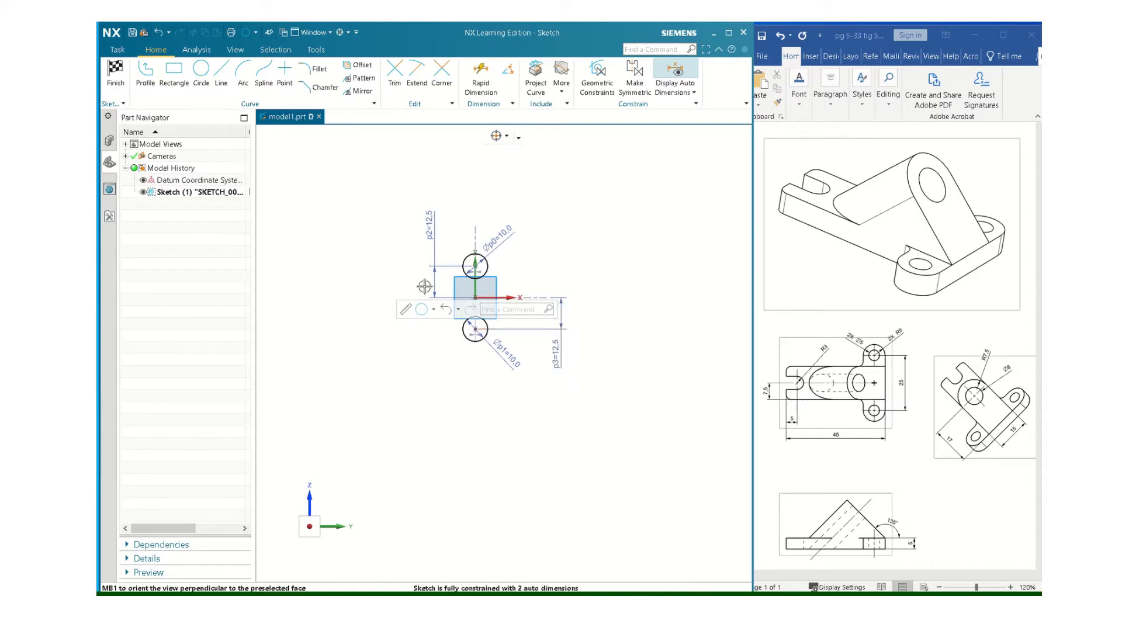
# Step: Draw a vertical line joining the right-hand quadrant points of the two circles
pyautogui.scroll(-4, 424, 287)
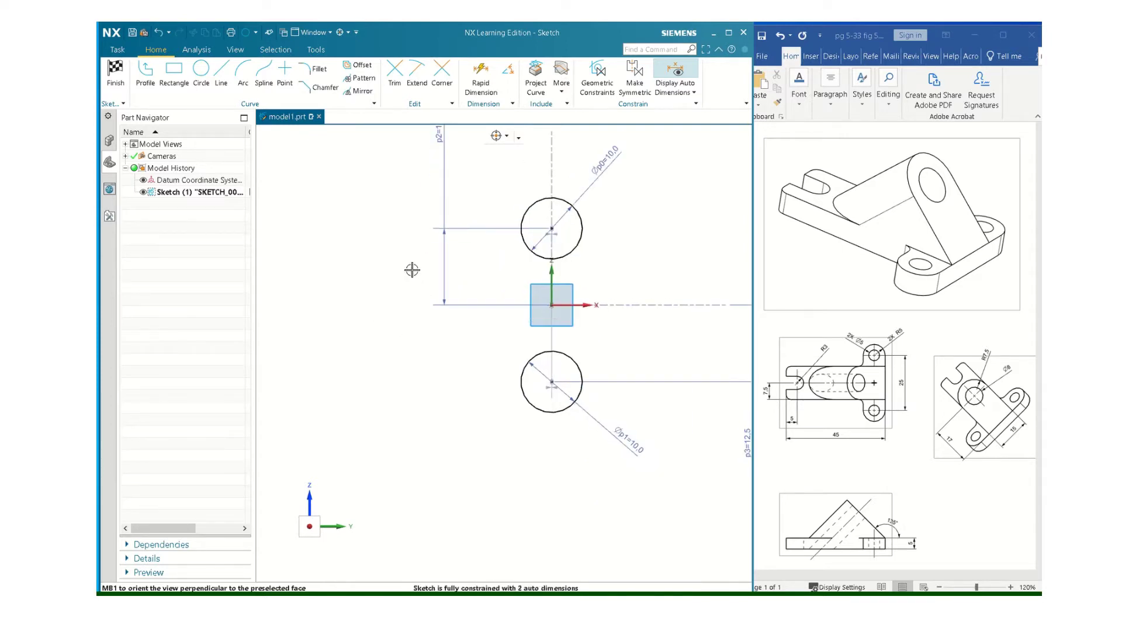
pyautogui.click(221, 70)
pyautogui.click(581, 227)
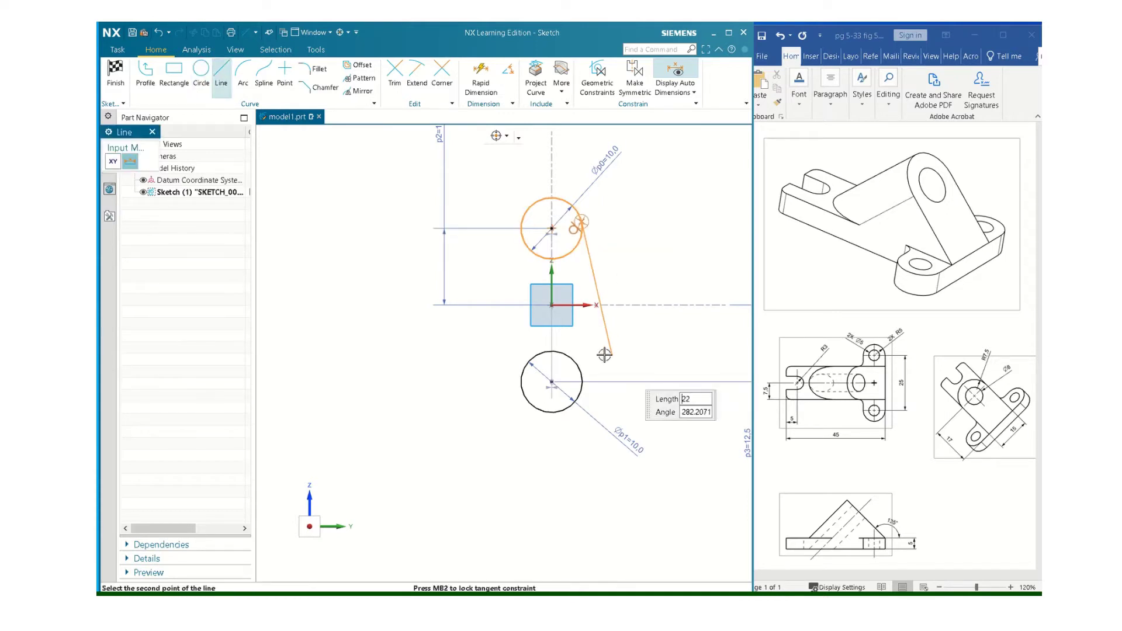
pyautogui.click(583, 380)
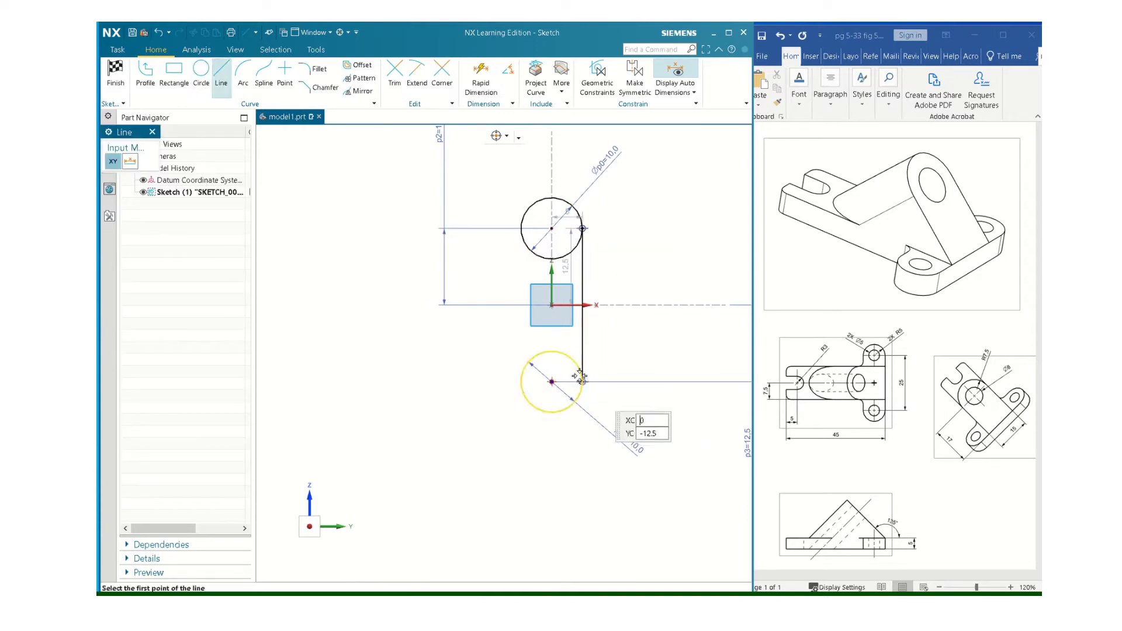
pyautogui.press('Escape')
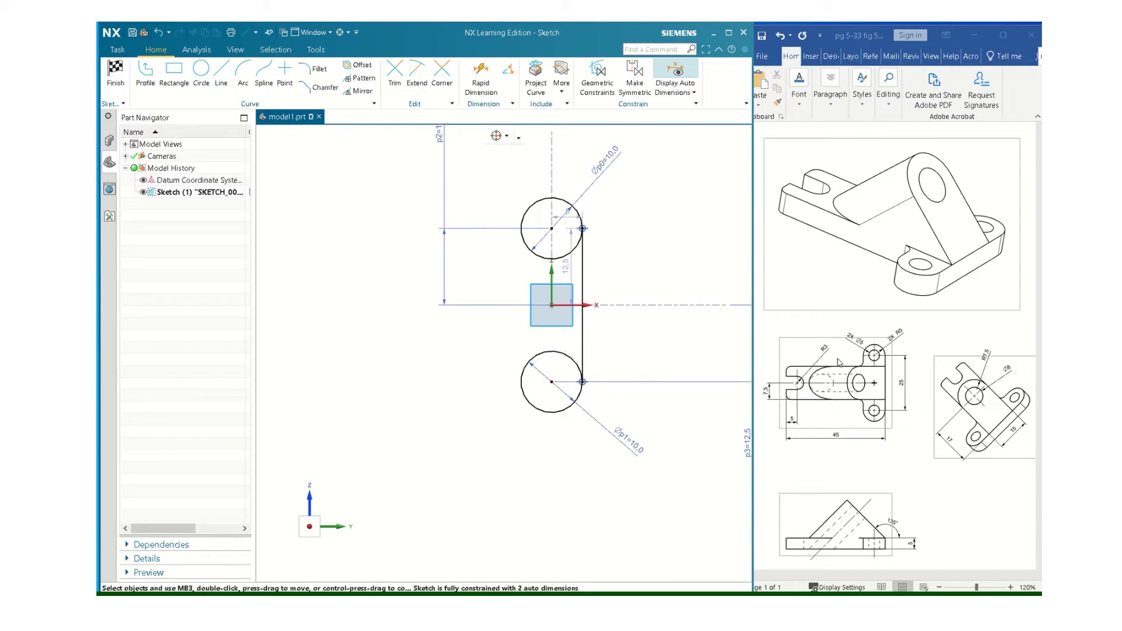
# Step: Draw profile lines from the upper circle's left quadrant, about 6 mm down, 34.5 mm left and 14.5 mm down
pyautogui.click(146, 73)
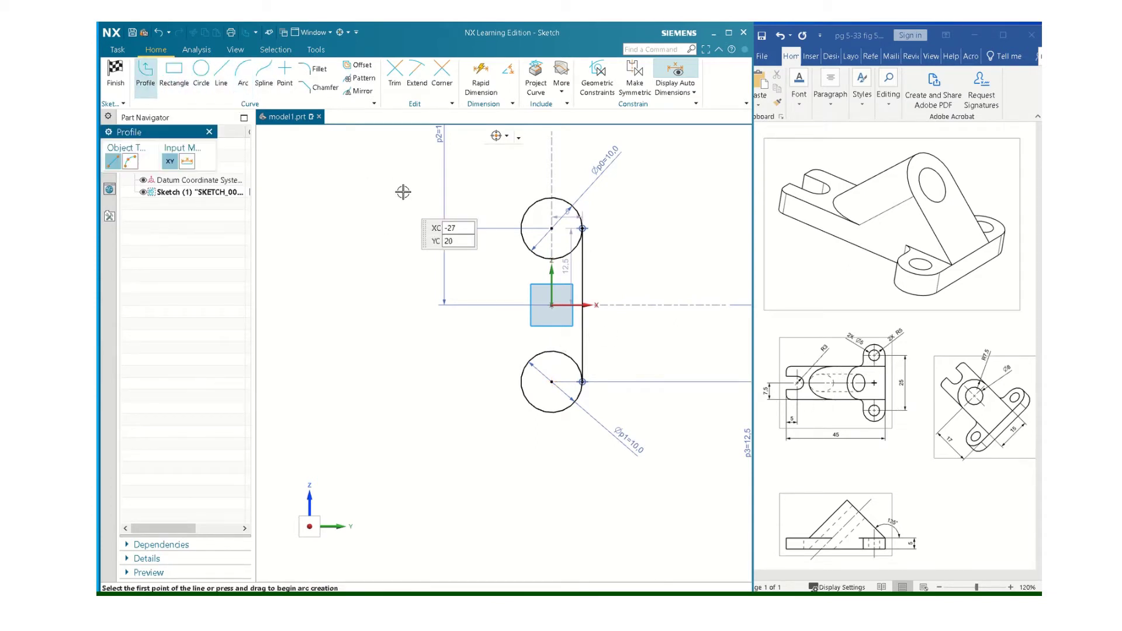
pyautogui.click(520, 228)
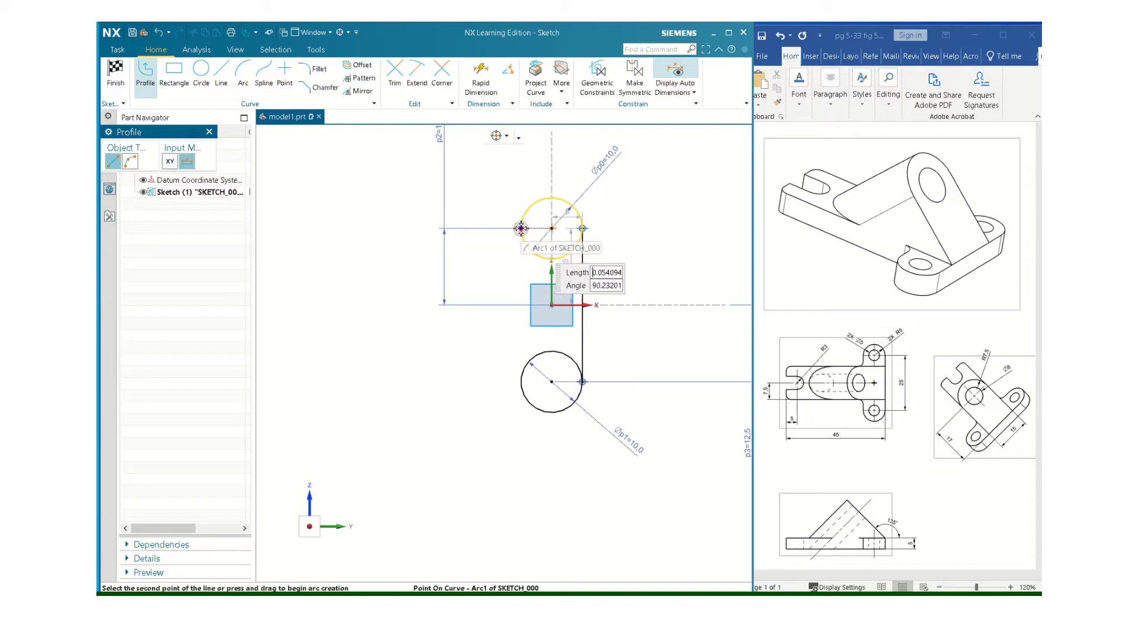
pyautogui.click(520, 265)
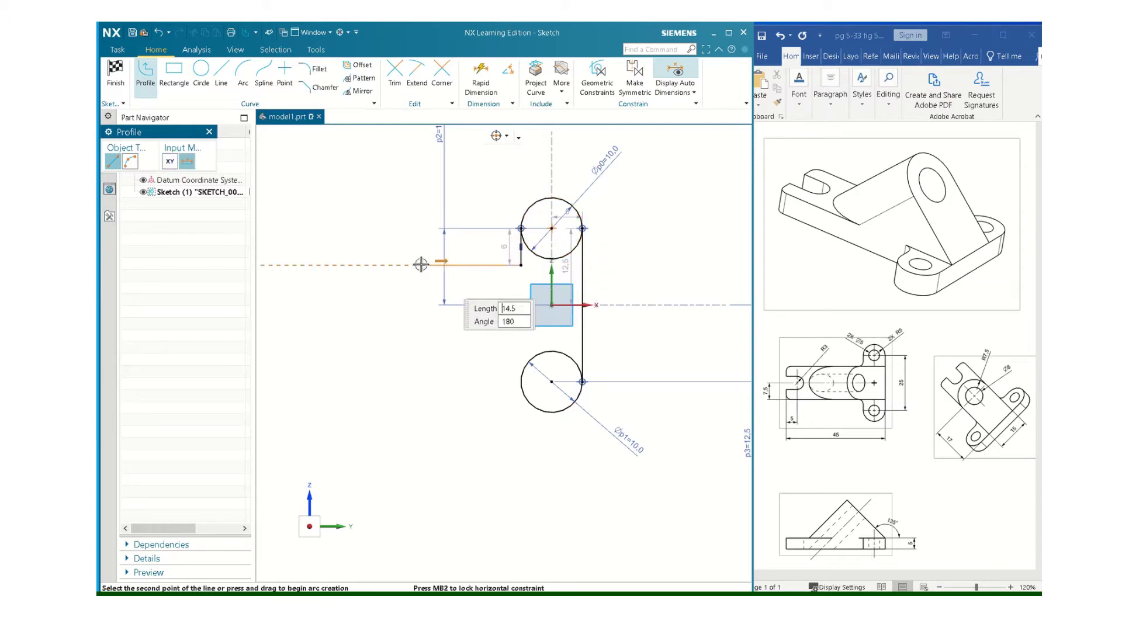
pyautogui.click(309, 265)
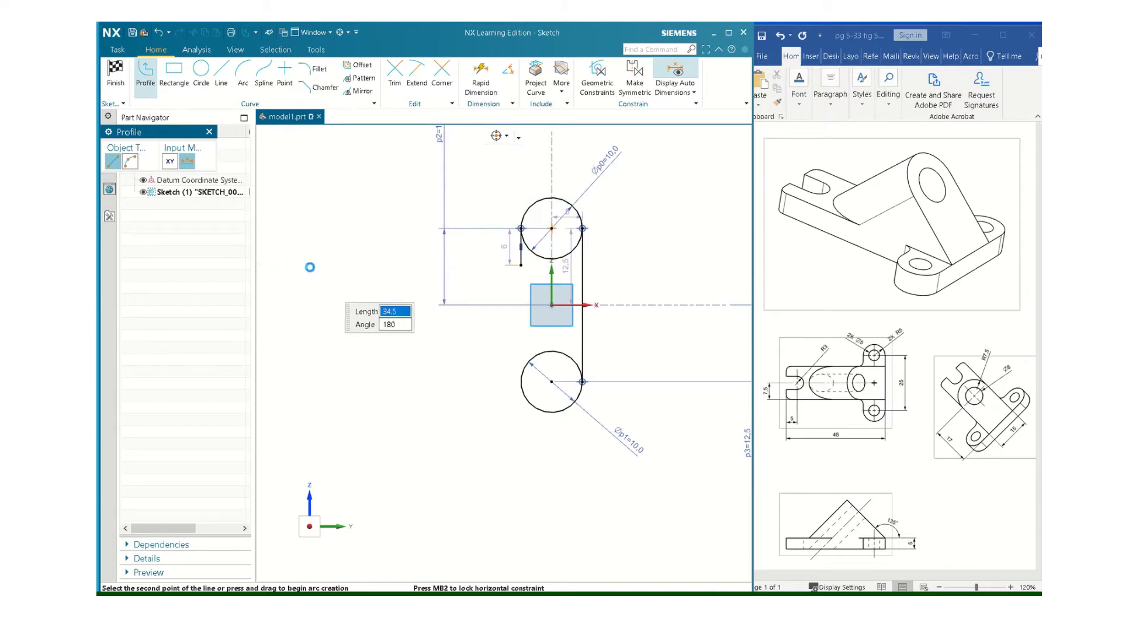
pyautogui.click(309, 354)
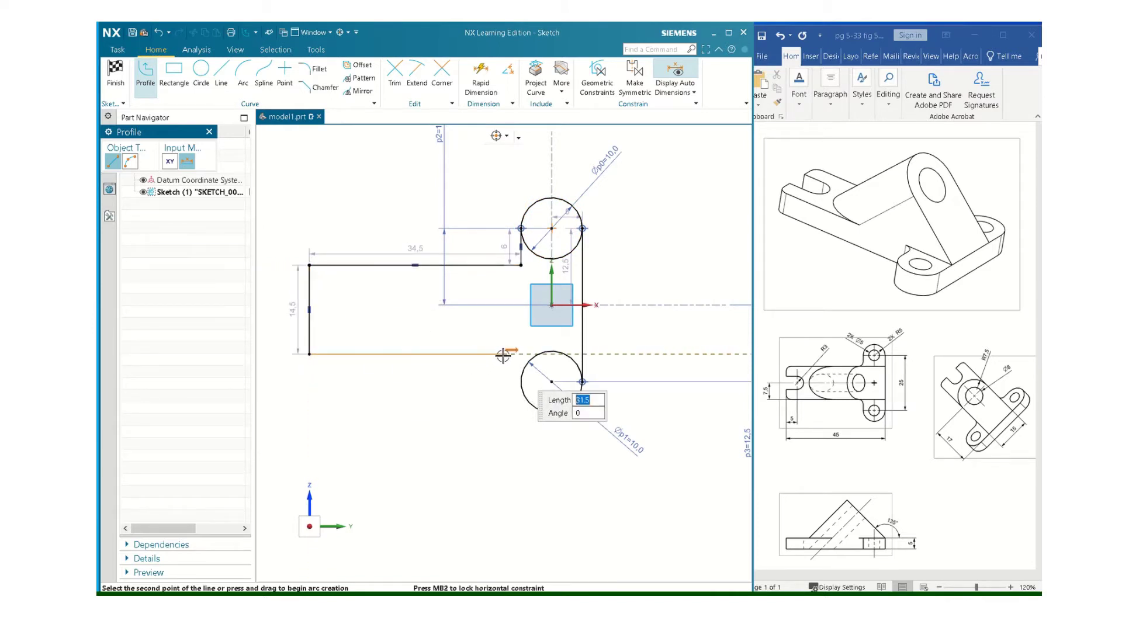
pyautogui.press('Escape')
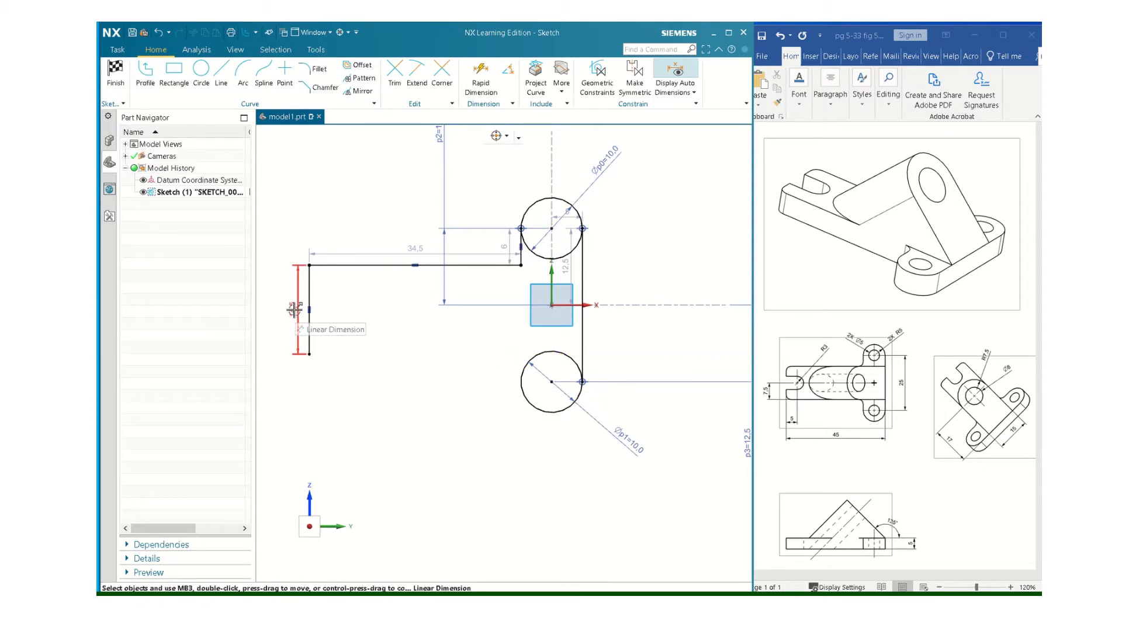
# Step: Replace the profile's left end line with one about 9 mm long and continue 34.5 mm right and 10 mm down to the lower circle
pyautogui.click(309, 301)
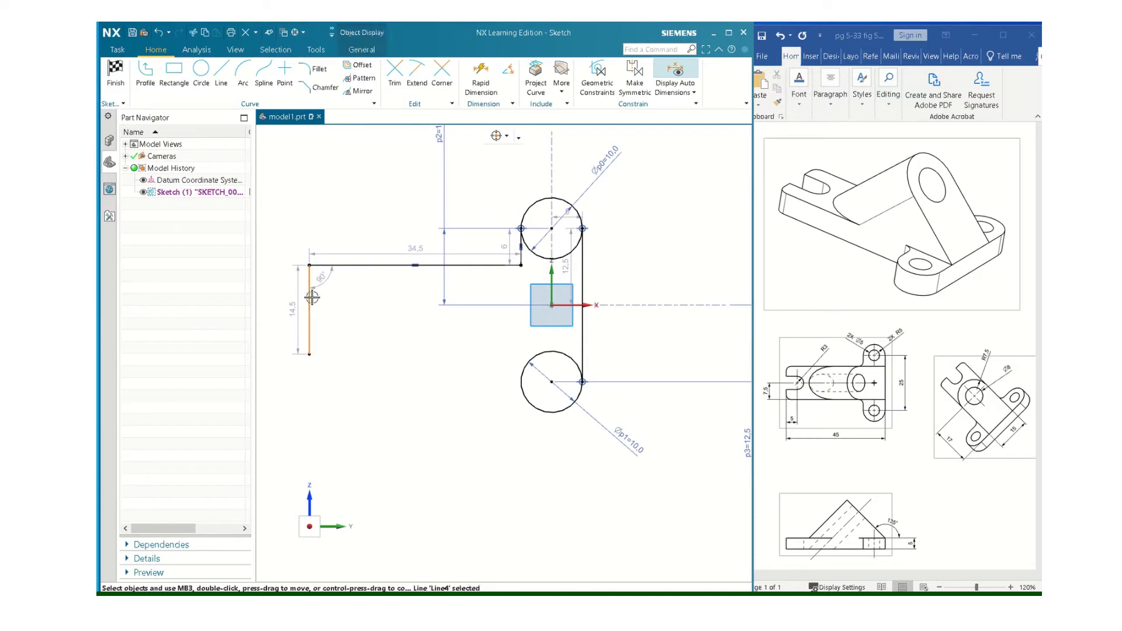
pyautogui.press('Delete')
pyautogui.click(145, 73)
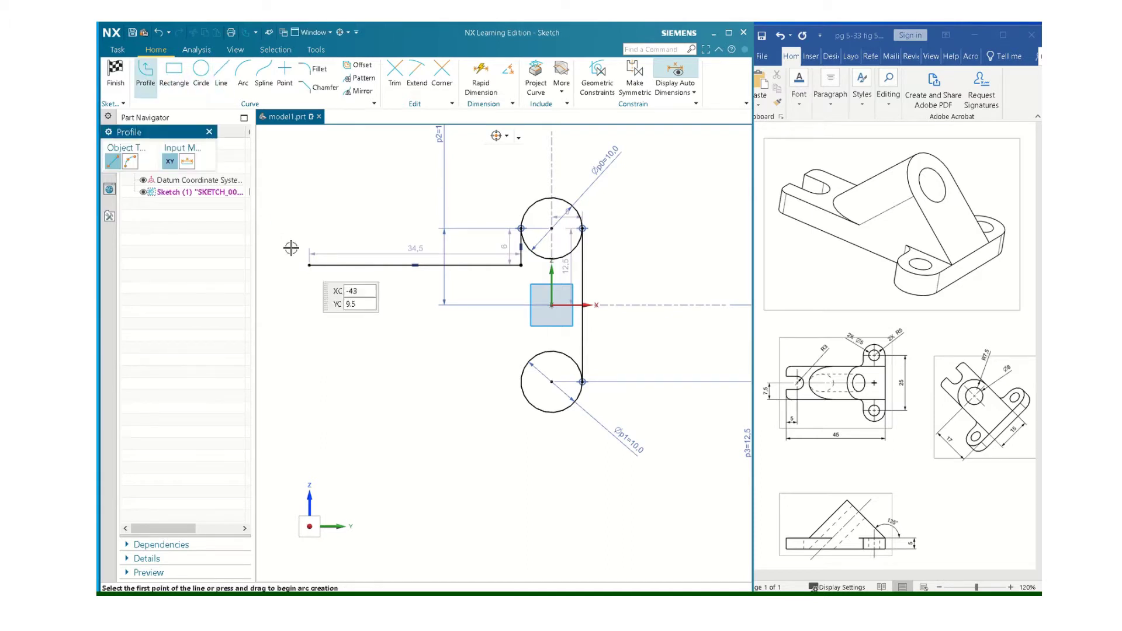
pyautogui.click(311, 266)
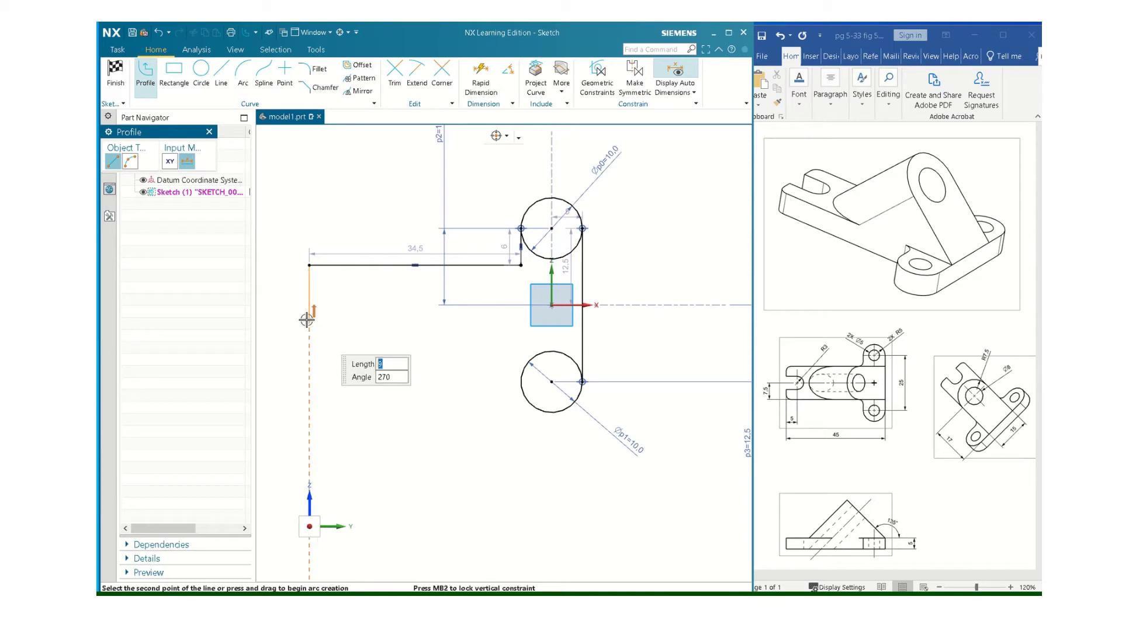
pyautogui.click(310, 321)
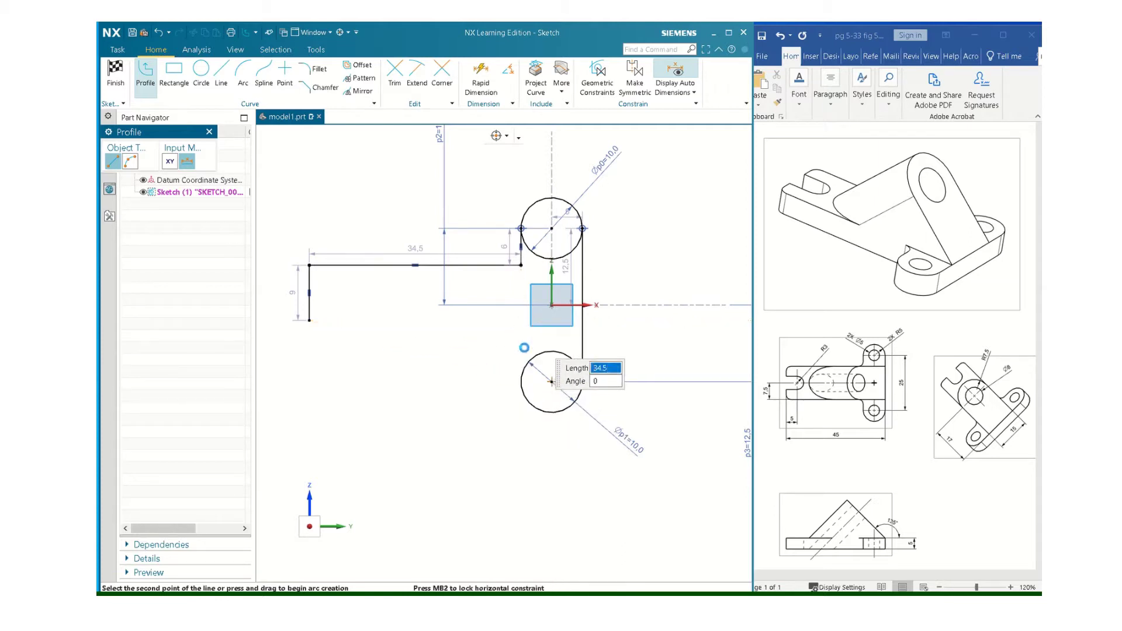
pyautogui.click(521, 320)
pyautogui.click(521, 381)
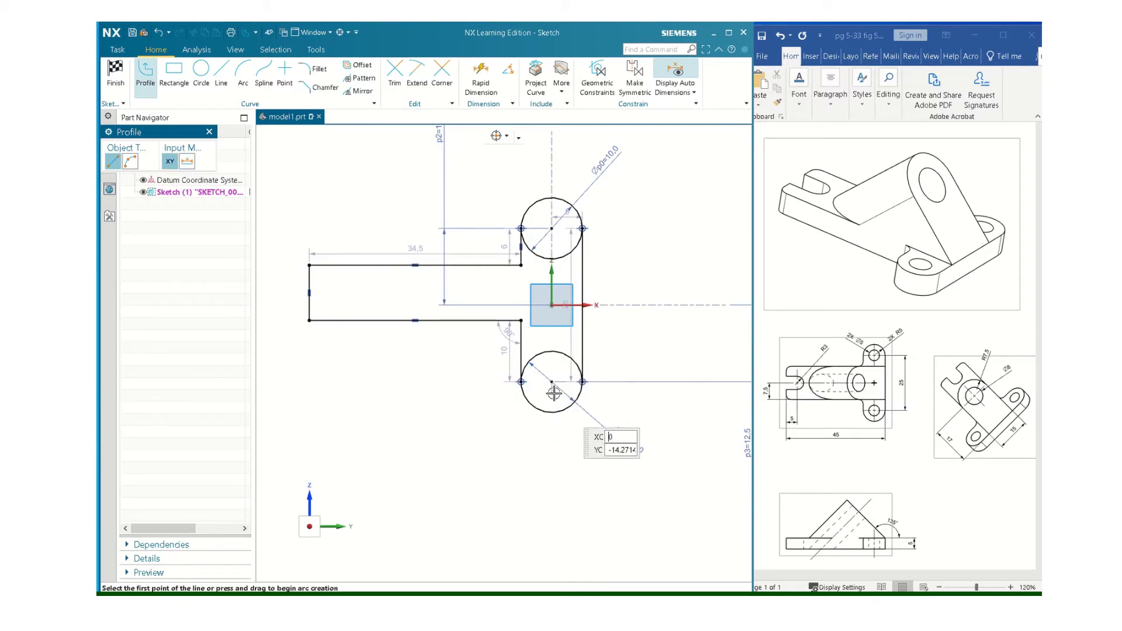
pyautogui.scroll(1, 557, 393)
pyautogui.press('Escape')
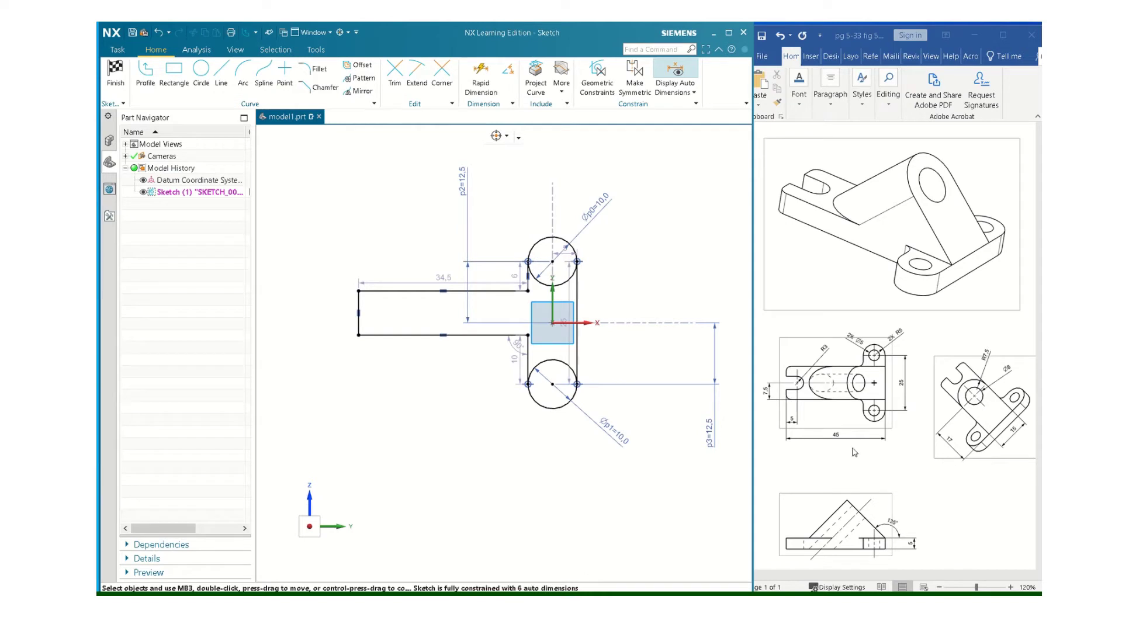
# Step: Dimension the profile's overall length from its left end line to the right vertical line as 45 mm
pyautogui.click(479, 81)
pyautogui.click(358, 313)
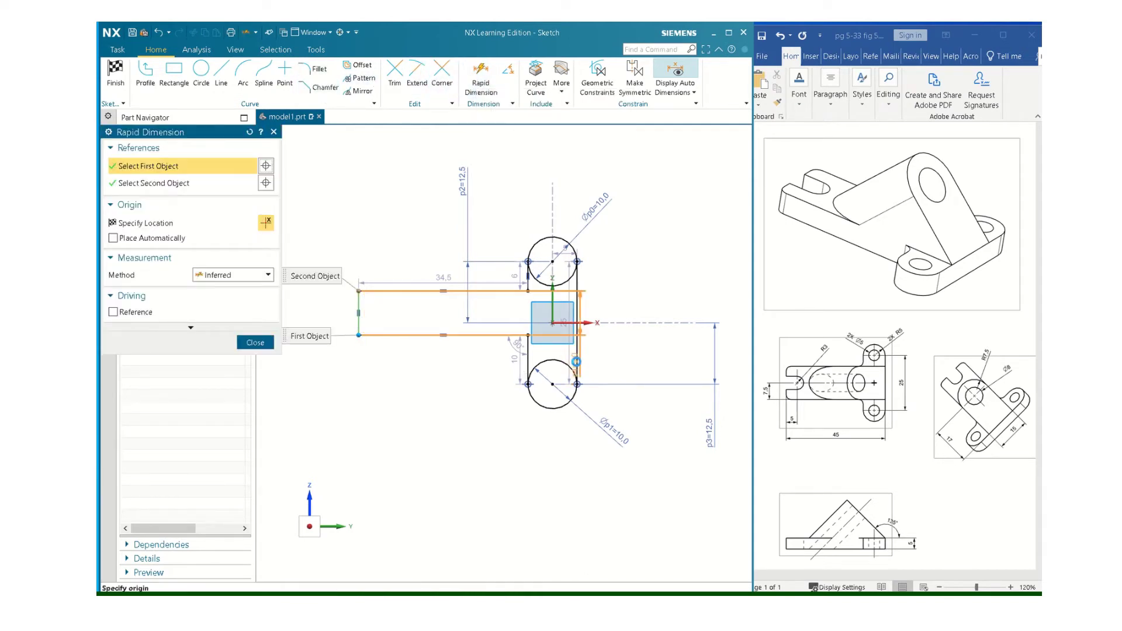
pyautogui.click(577, 362)
pyautogui.click(476, 442)
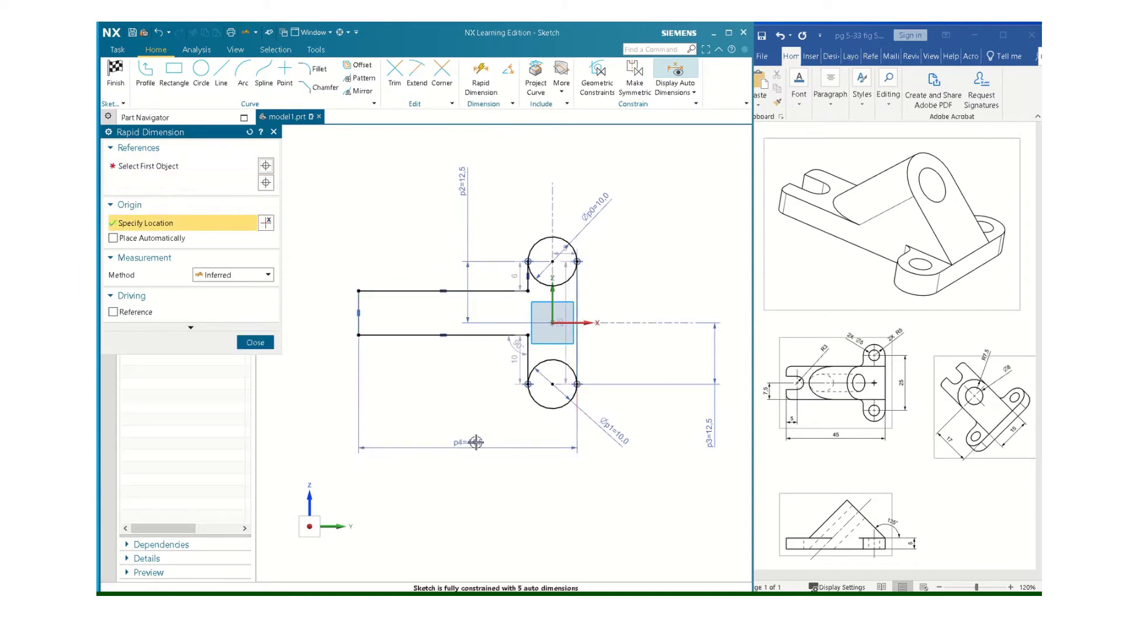
pyautogui.write('45')
pyautogui.press('Return')
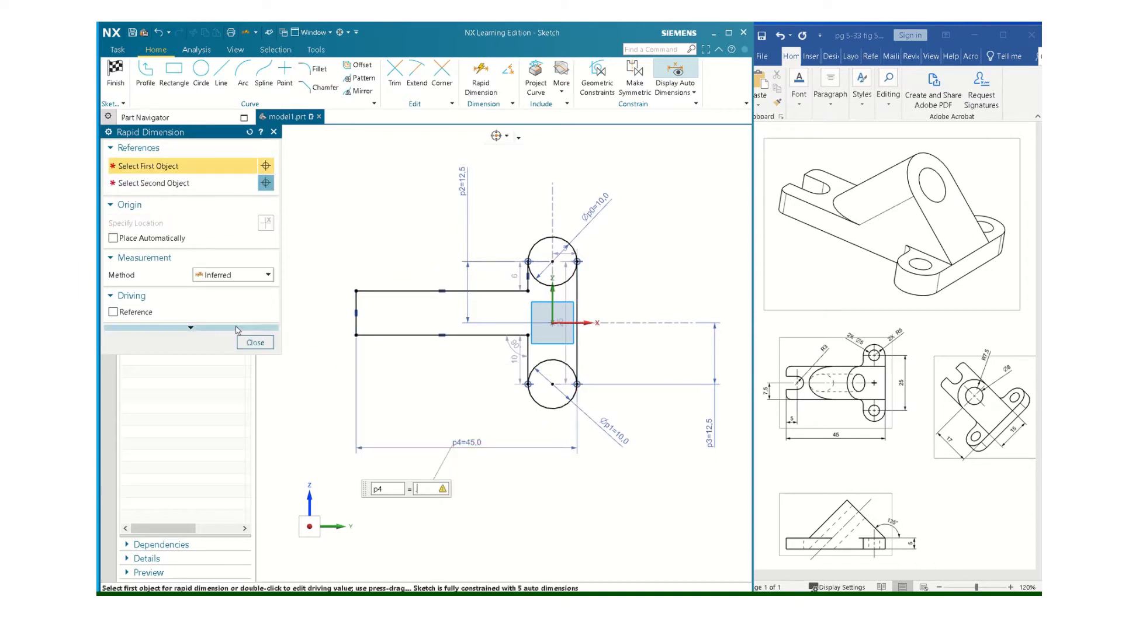
pyautogui.doubleClick(419, 489)
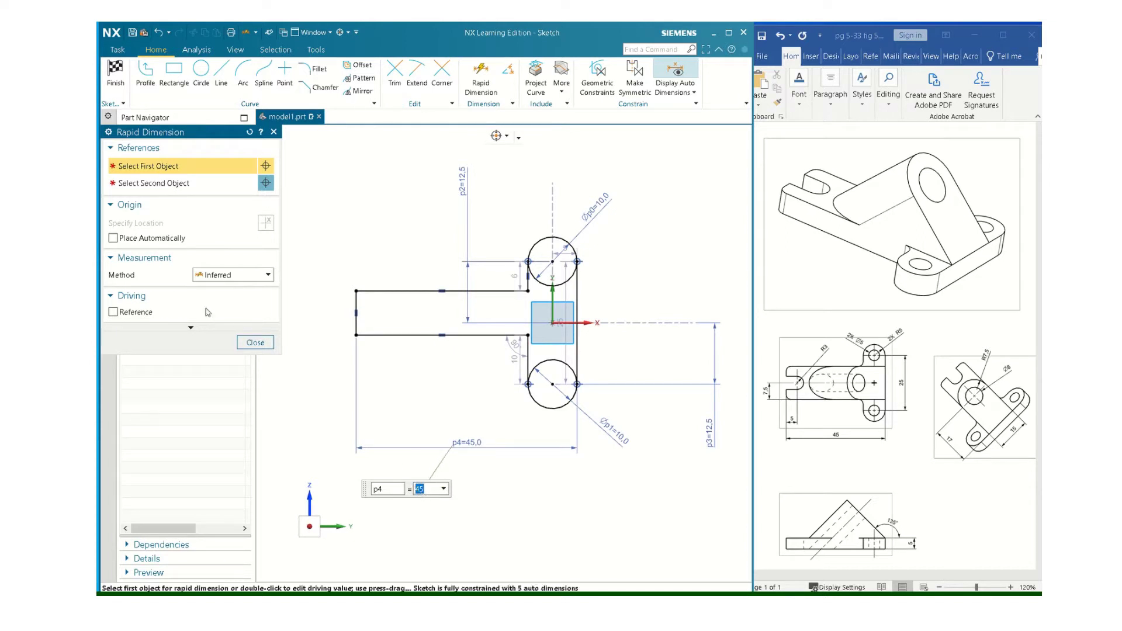
pyautogui.click(255, 342)
# Step: Reposition the overall length dimension closer below the profile and both 12.5 mm dimensions just right of the circles
pyautogui.moveTo(478, 445); pyautogui.dragTo(469, 416)
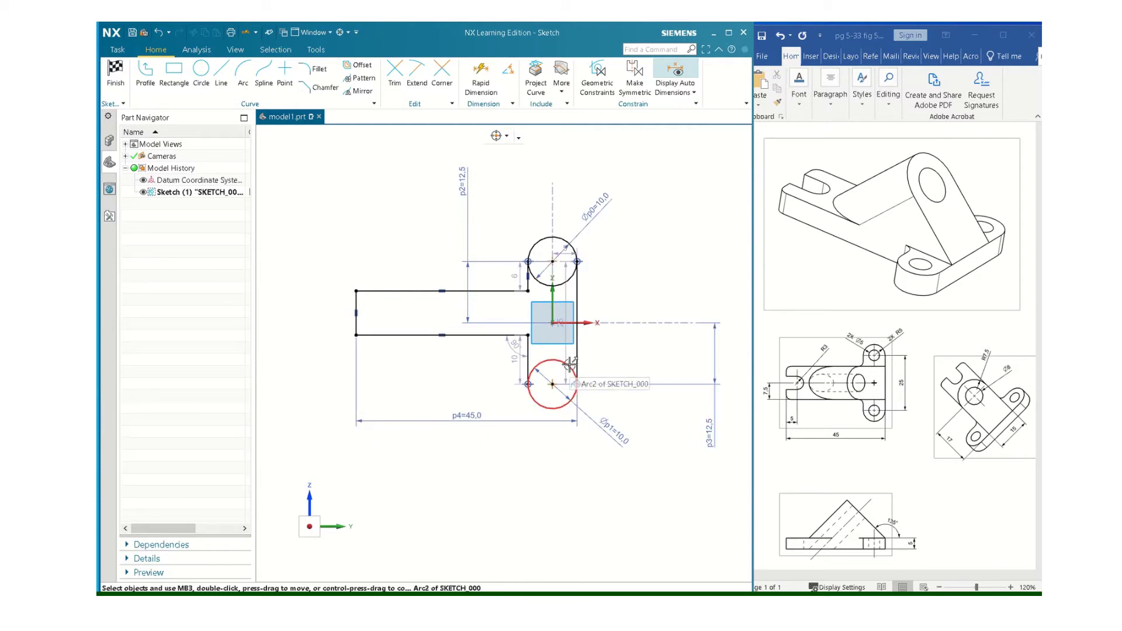
pyautogui.moveTo(461, 178); pyautogui.dragTo(667, 205)
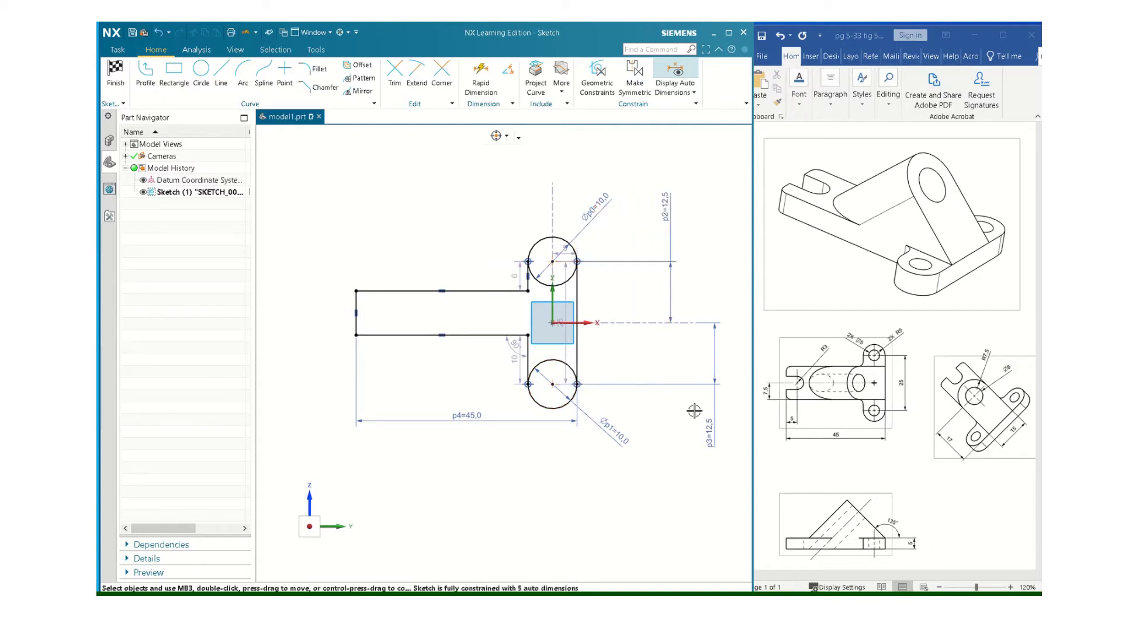
pyautogui.moveTo(714, 410); pyautogui.dragTo(677, 410)
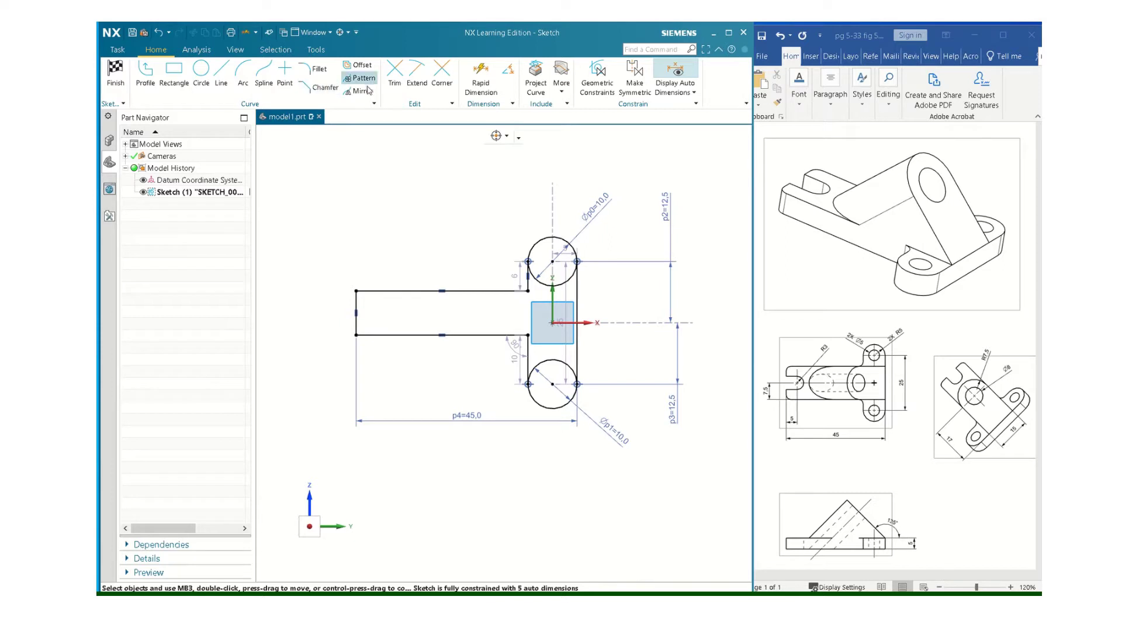
# Step: Dimension the height of the arm's left end line as 15 mm
pyautogui.click(480, 74)
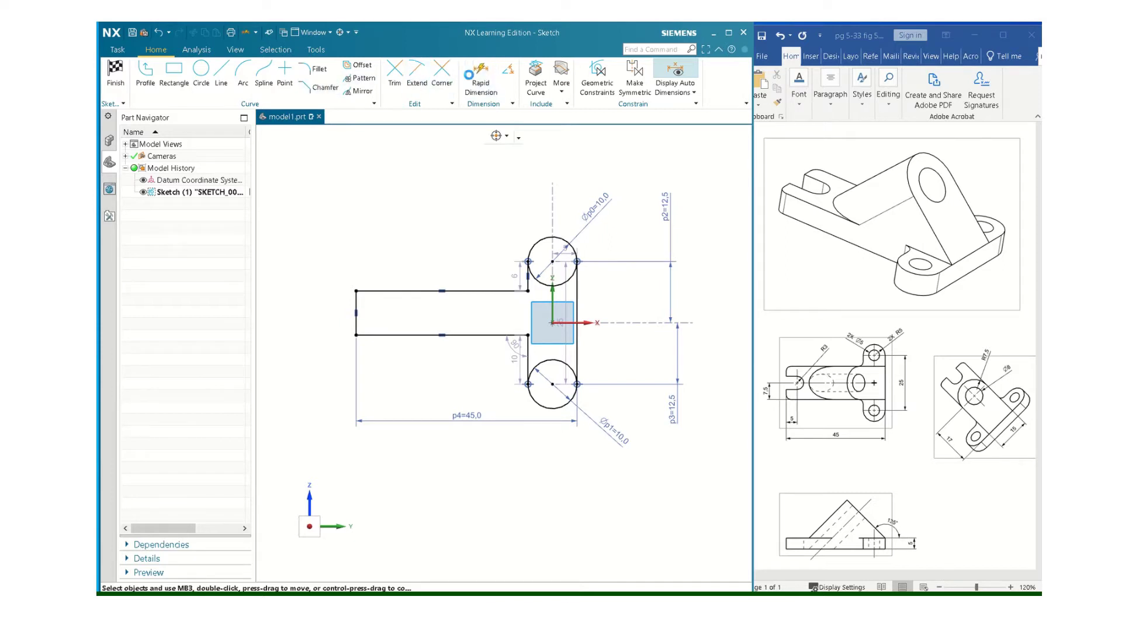
pyautogui.click(357, 310)
pyautogui.click(313, 310)
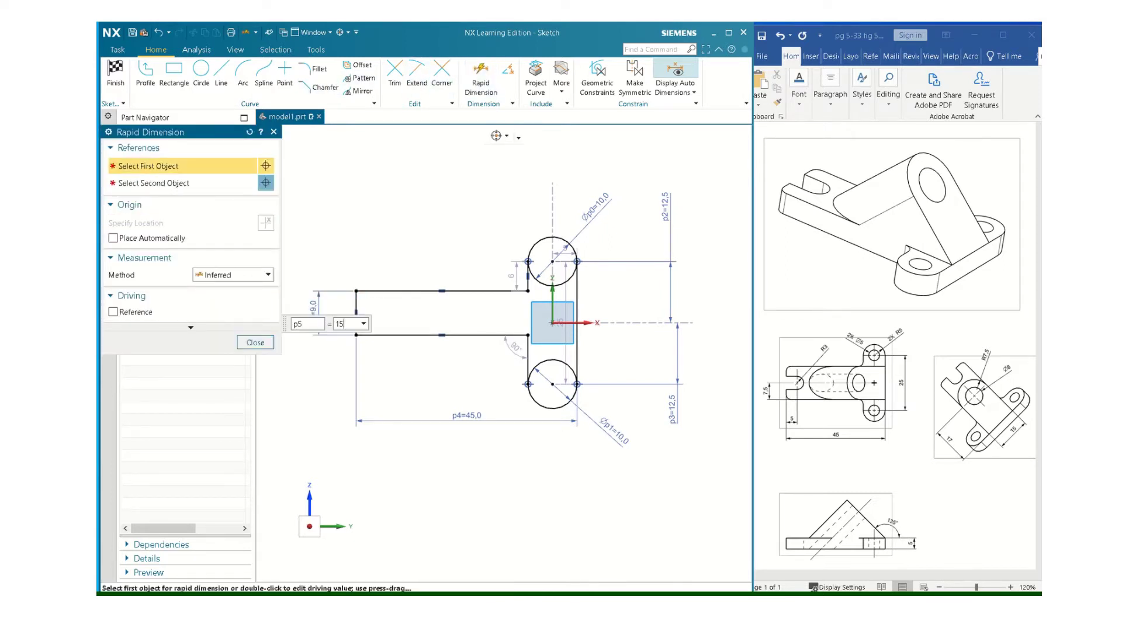
pyautogui.write('15')
pyautogui.press('Return')
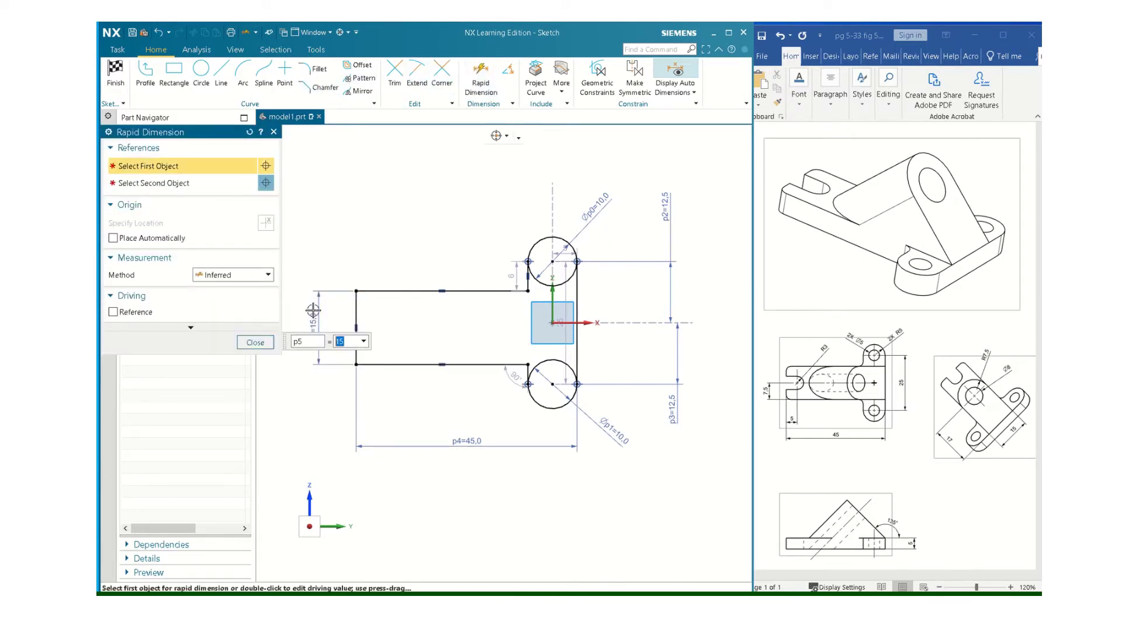
# Step: Dimension the distance from the arm's upper edge to the sketch origin as 7.5 mm
pyautogui.click(450, 290)
pyautogui.click(552, 320)
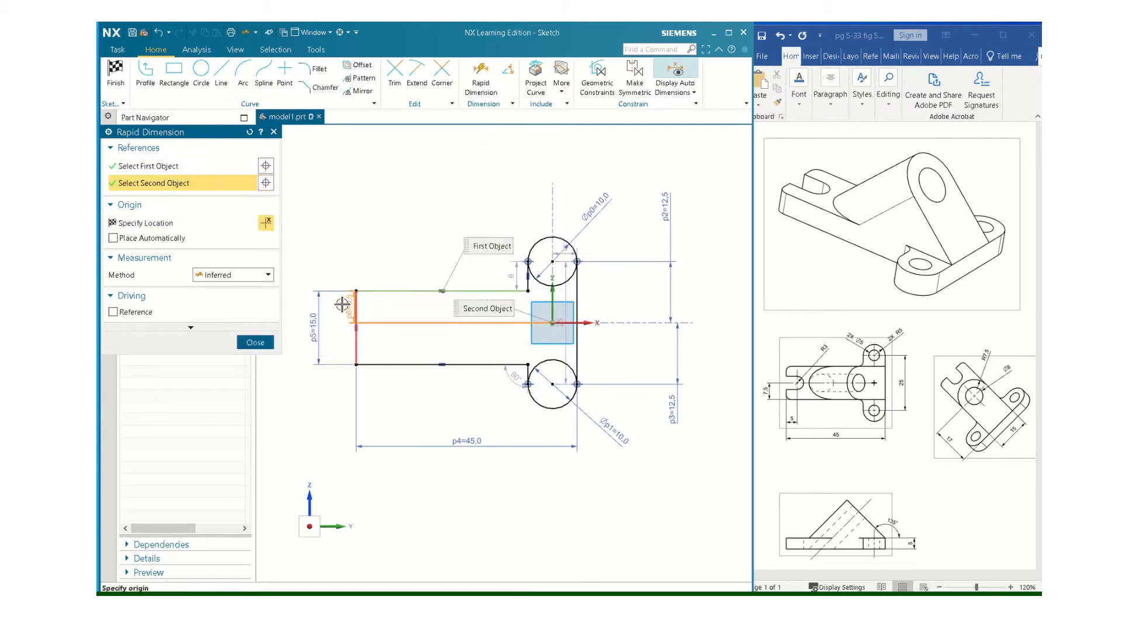
pyautogui.click(338, 304)
pyautogui.write('7.5')
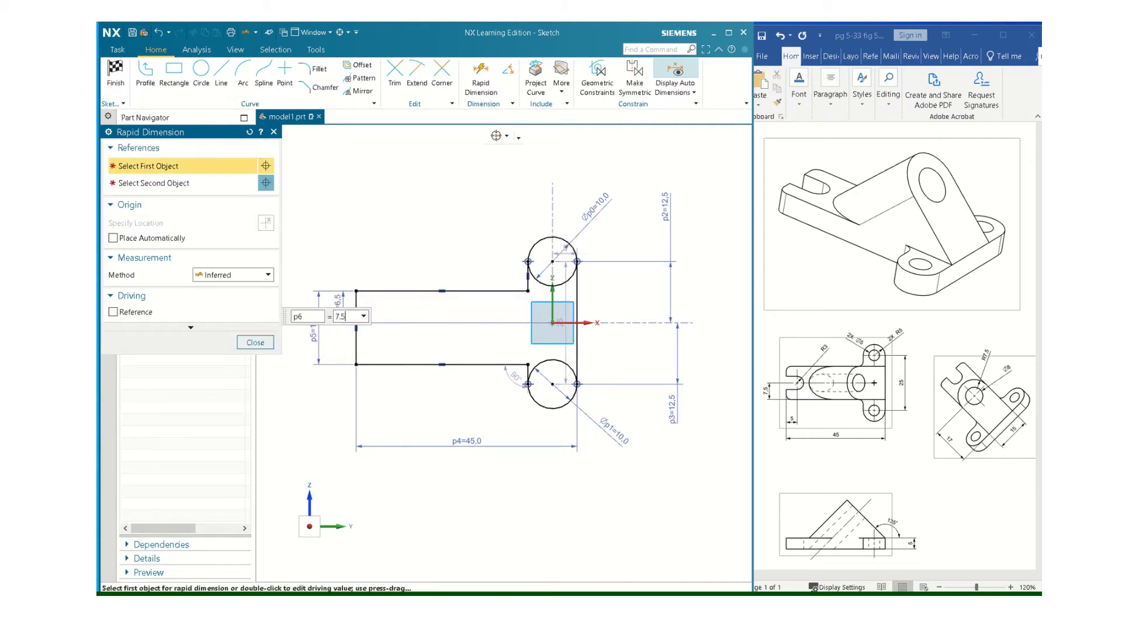
pyautogui.press('Return')
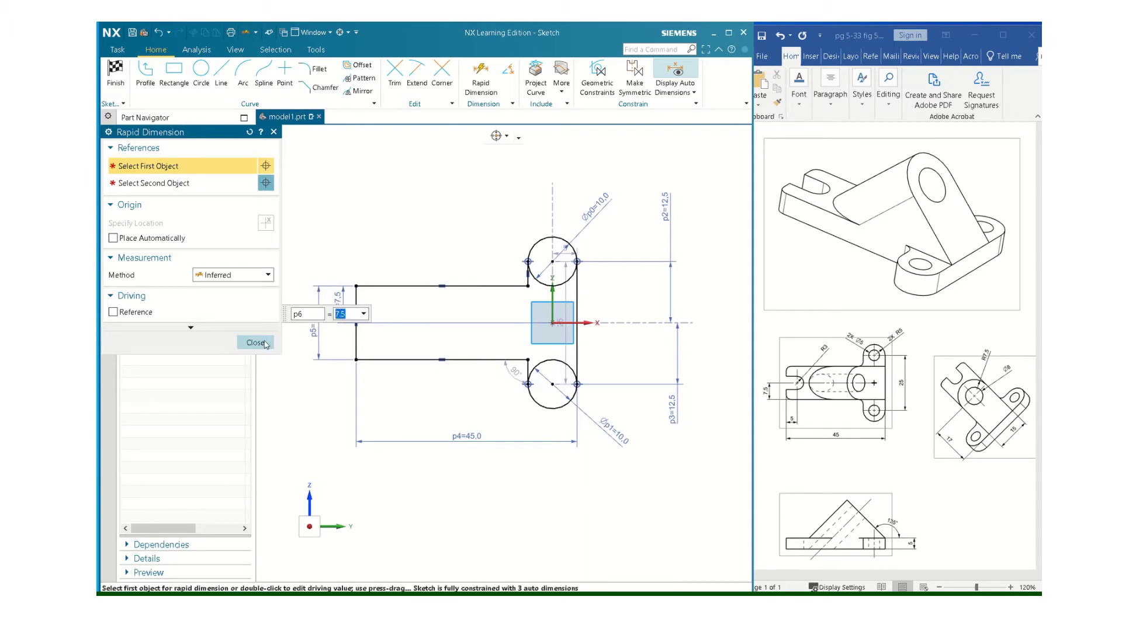
pyautogui.click(264, 343)
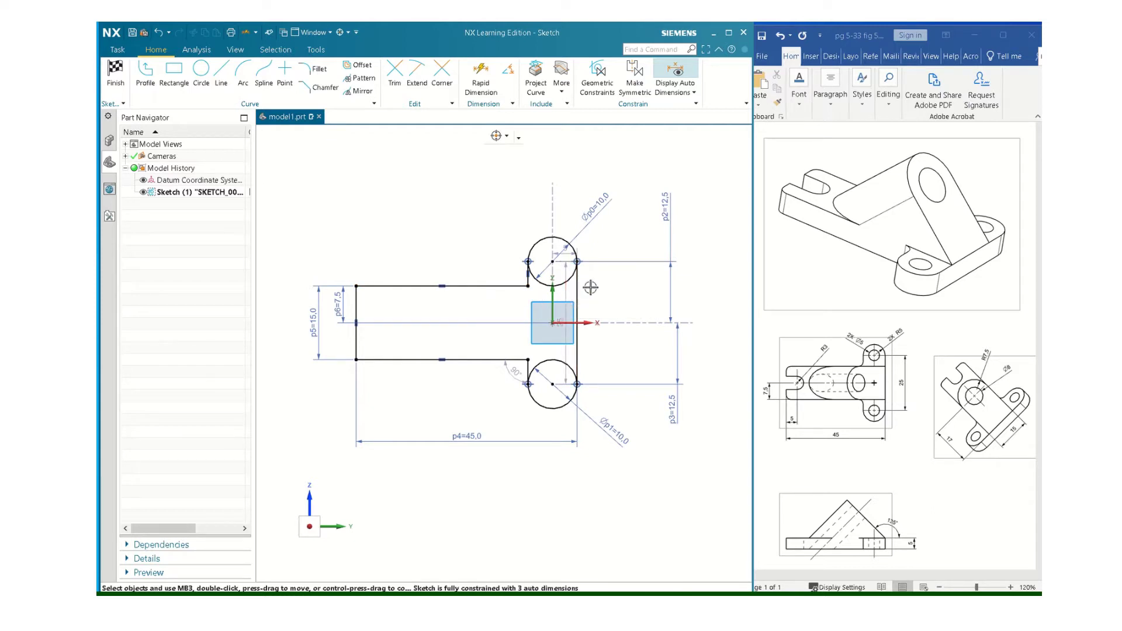
# Step: Trim away the inner halves of the upper and lower 10 mm circles to leave rounded ends
pyautogui.scroll(2, 591, 287)
pyautogui.click(395, 73)
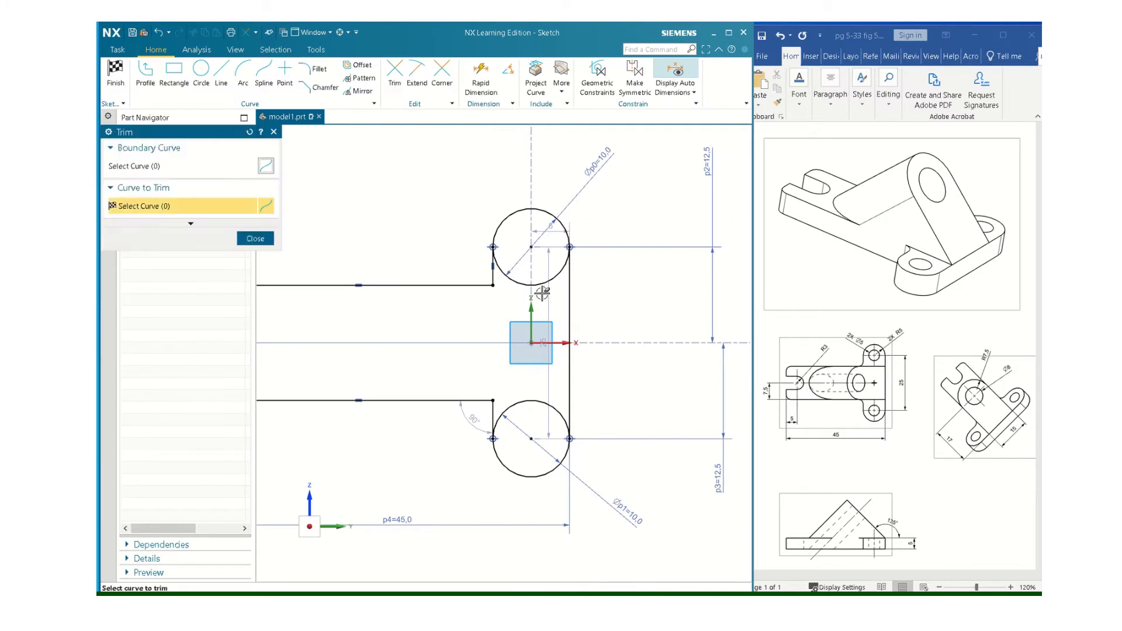
pyautogui.moveTo(544, 266); pyautogui.dragTo(551, 287)
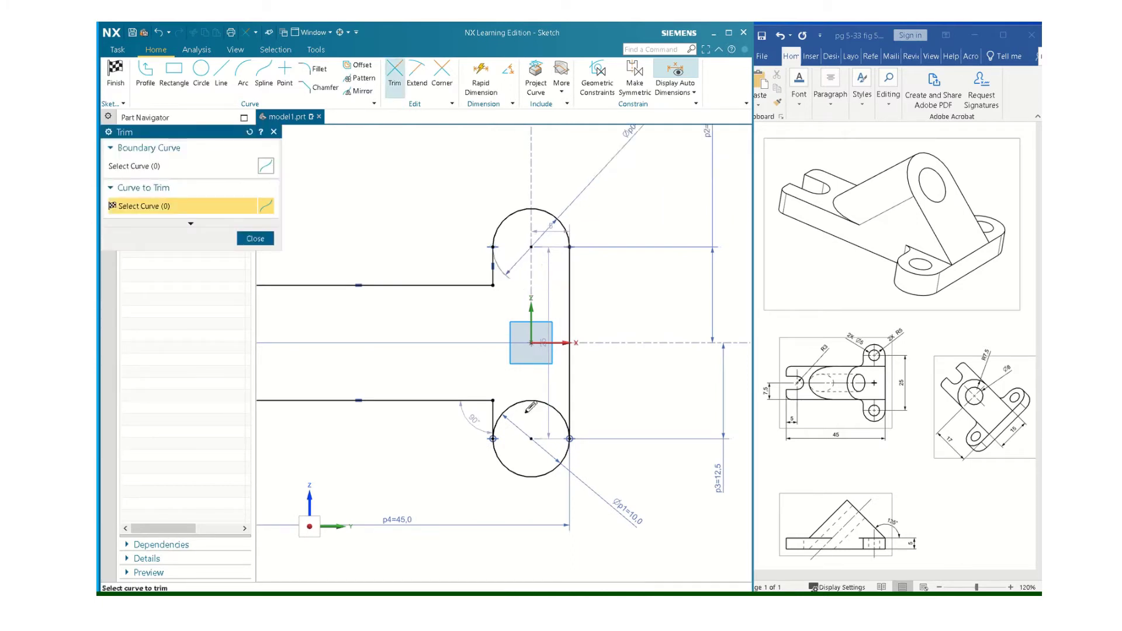
pyautogui.moveTo(521, 395); pyautogui.dragTo(531, 416)
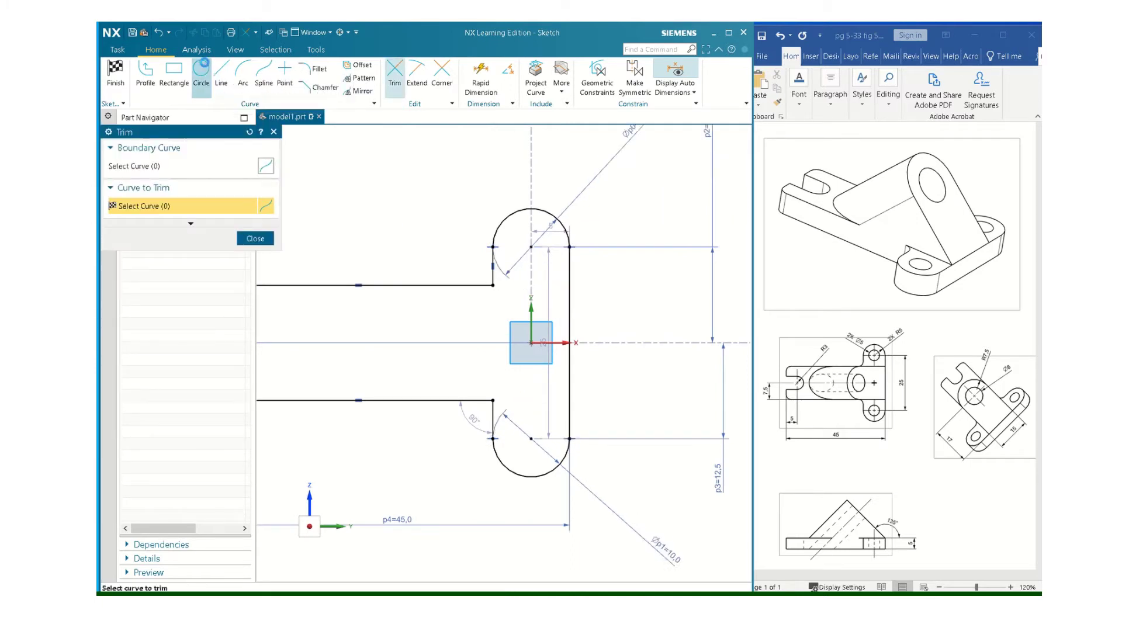
# Step: Draw a 5 mm diameter hole circle concentric with each of the two rounded ends
pyautogui.click(202, 73)
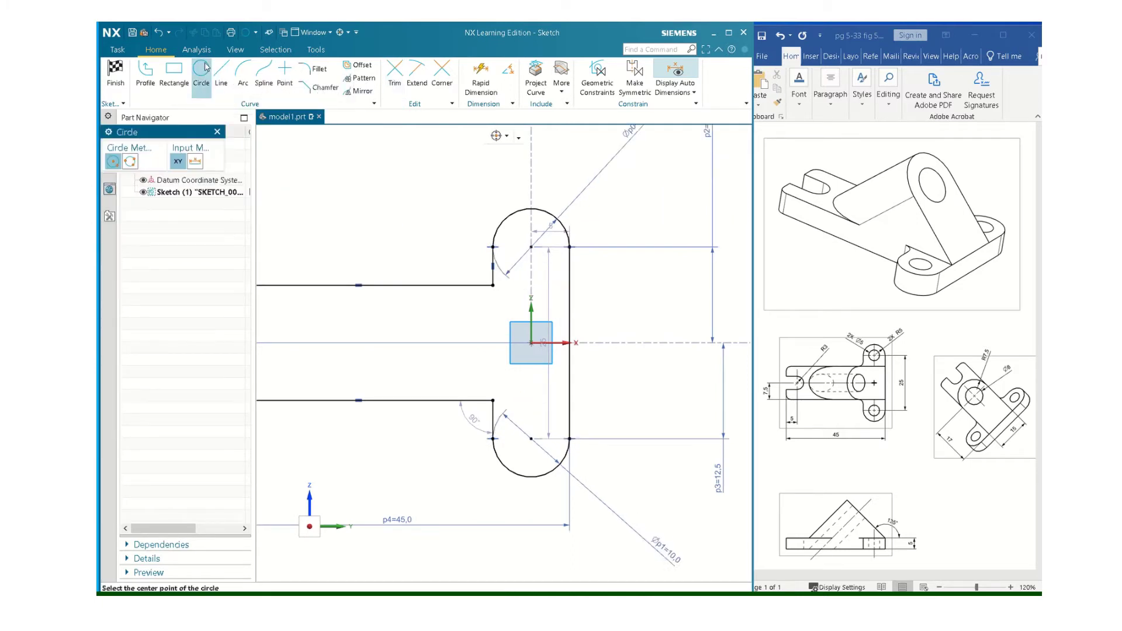
pyautogui.click(539, 246)
pyautogui.write('5')
pyautogui.press('Return')
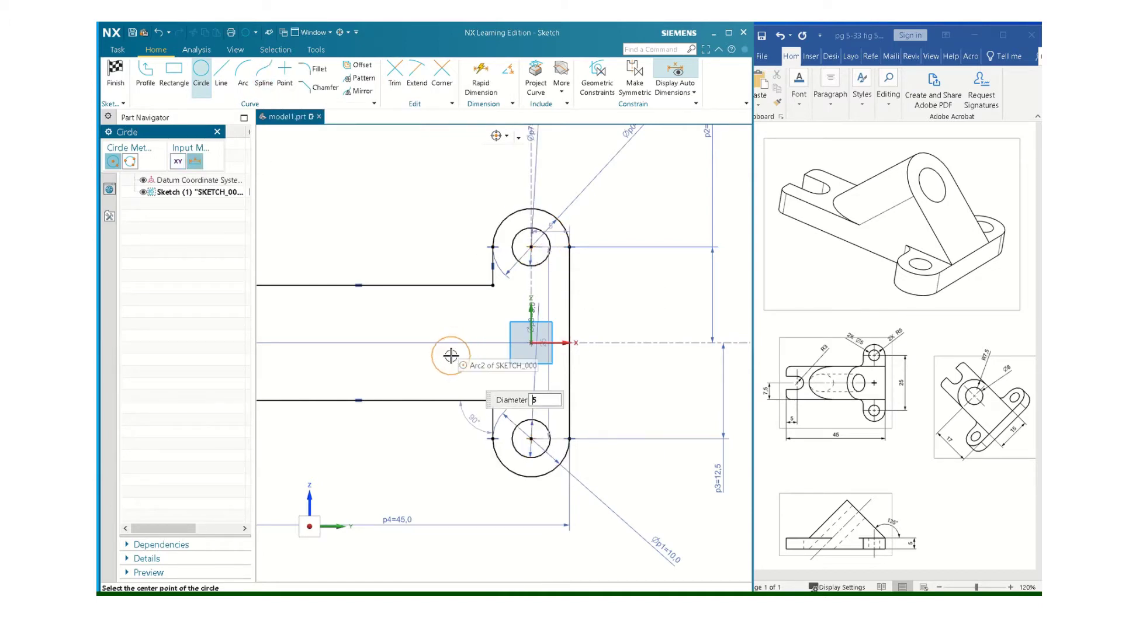
# Step: Draw a 6 mm diameter circle inside the arm, about 11 mm from its left end and 7 mm below its upper edge
pyautogui.scroll(-3, 447, 350)
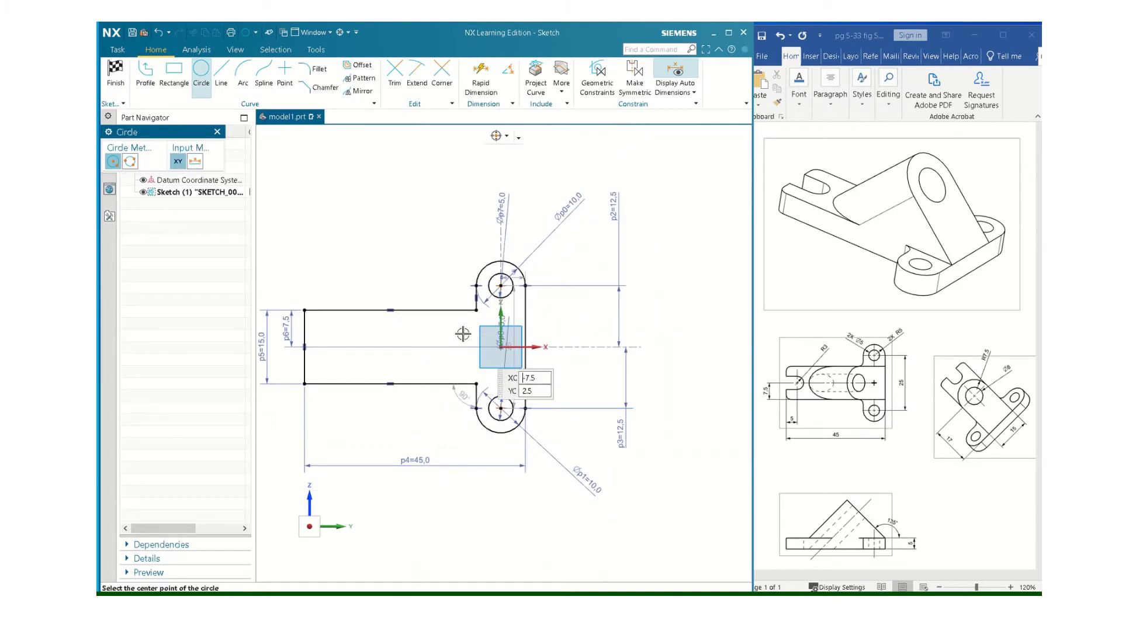
pyautogui.scroll(1, 421, 333)
pyautogui.scroll(-1, 418, 339)
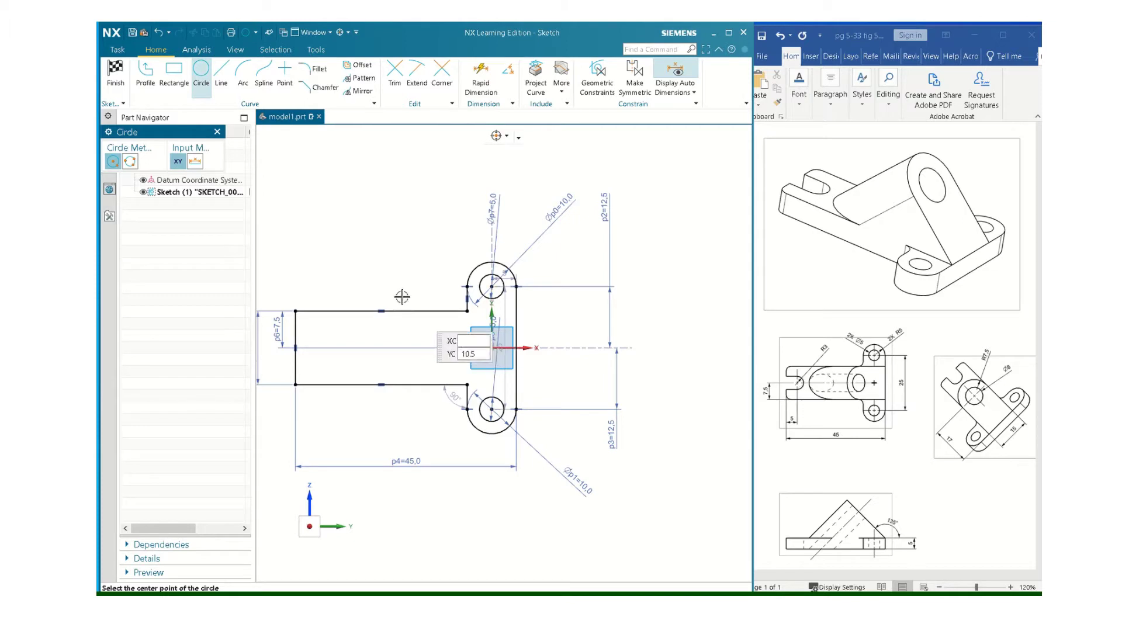
pyautogui.keyDown('shift'); pyautogui.moveTo(396, 299); pyautogui.dragTo(493, 279, button='middle'); pyautogui.keyUp('shift')
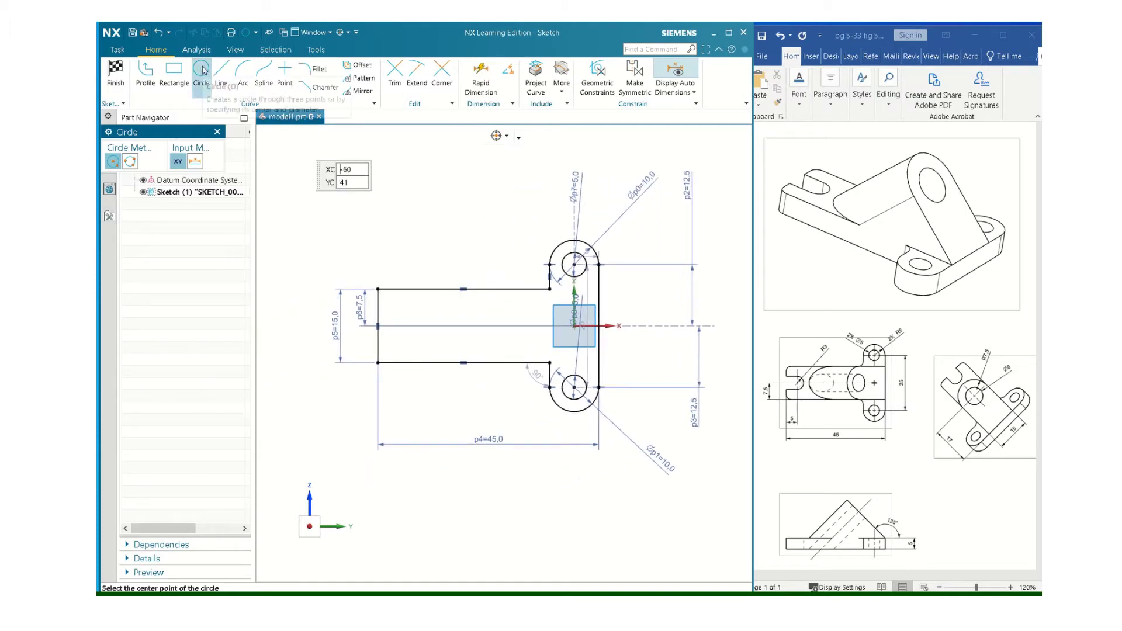
pyautogui.click(432, 325)
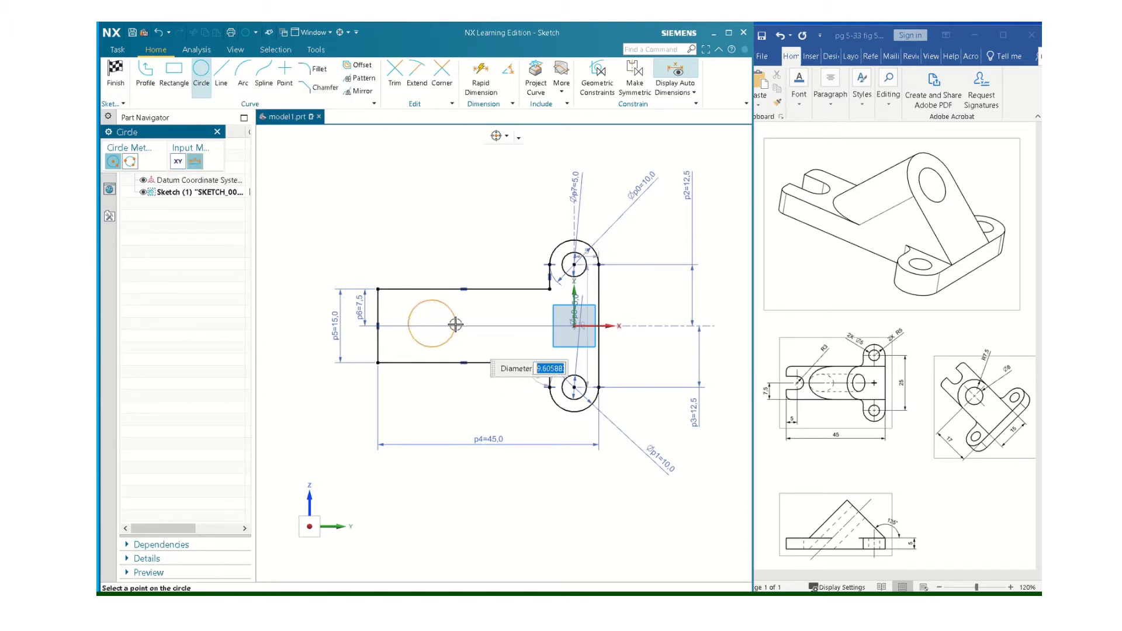
pyautogui.write('6')
pyautogui.press('Return')
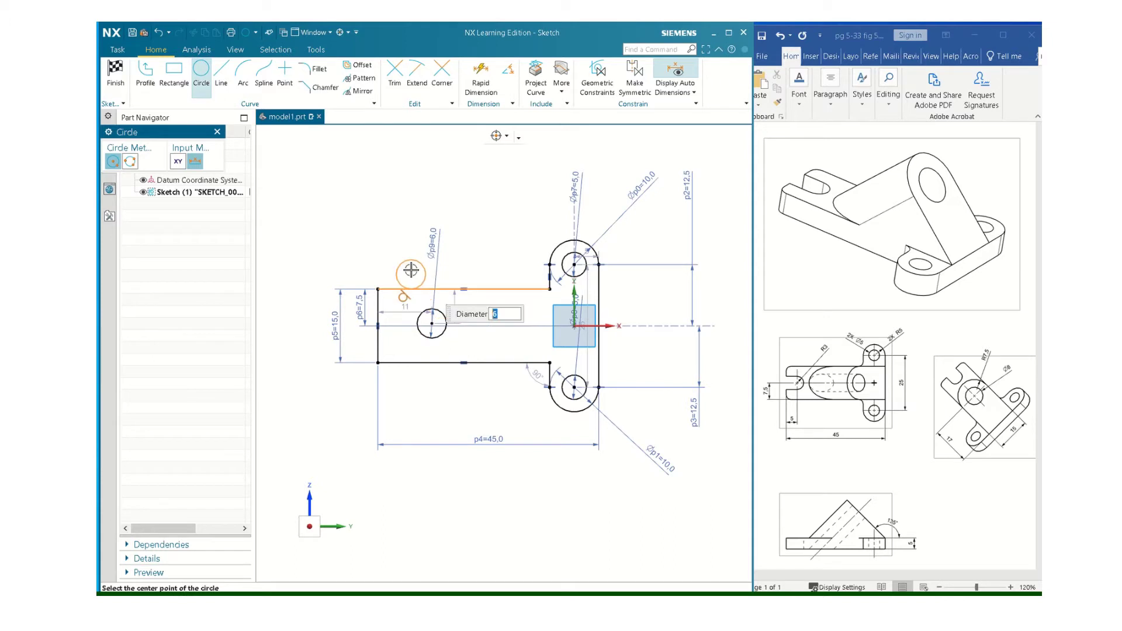
pyautogui.click(404, 305)
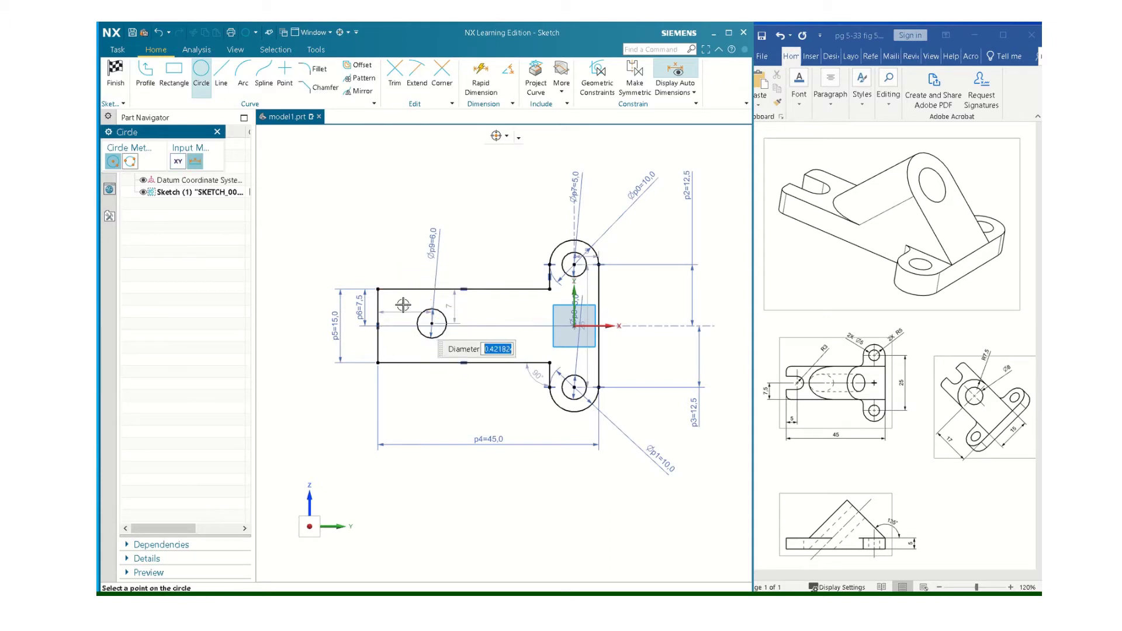
pyautogui.press('Escape')
pyautogui.press('Escape')
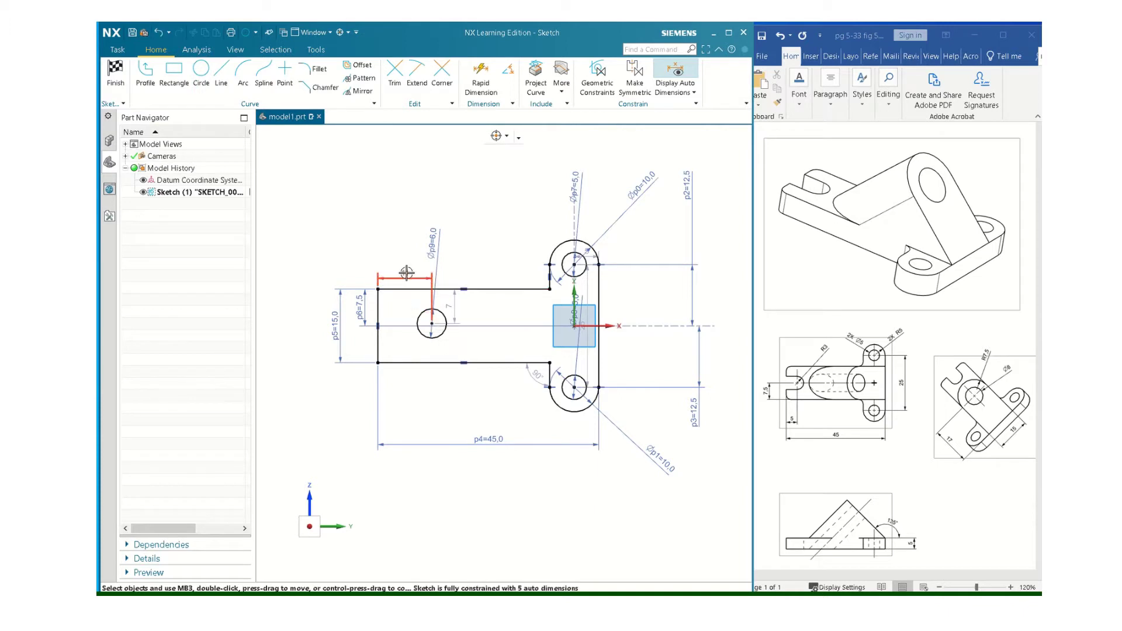
# Step: Set the 6 mm circle's centre 5 mm from the arm's left end and 7.5 mm below its upper edge
pyautogui.doubleClick(406, 272)
pyautogui.write('5')
pyautogui.press('Return')
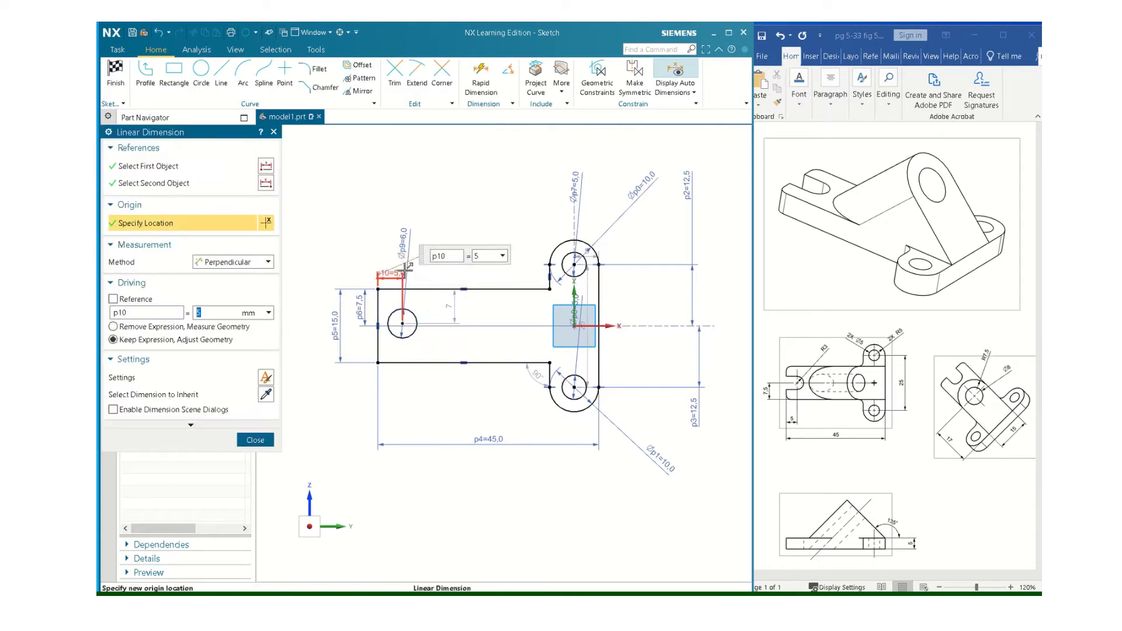
pyautogui.middleClick(448, 305)
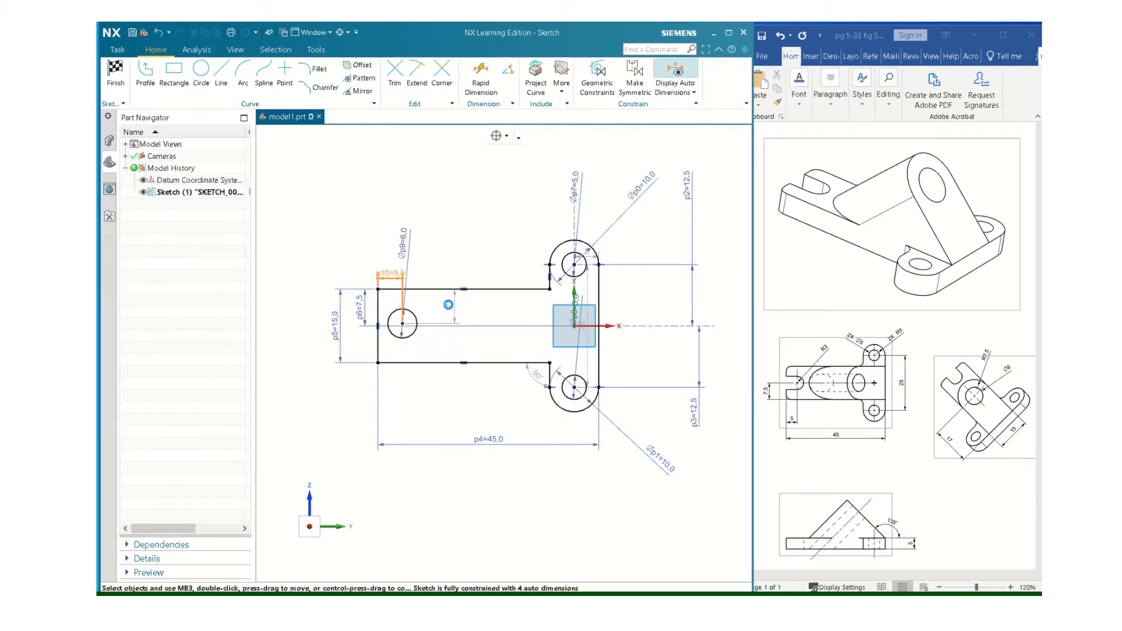
pyautogui.doubleClick(447, 305)
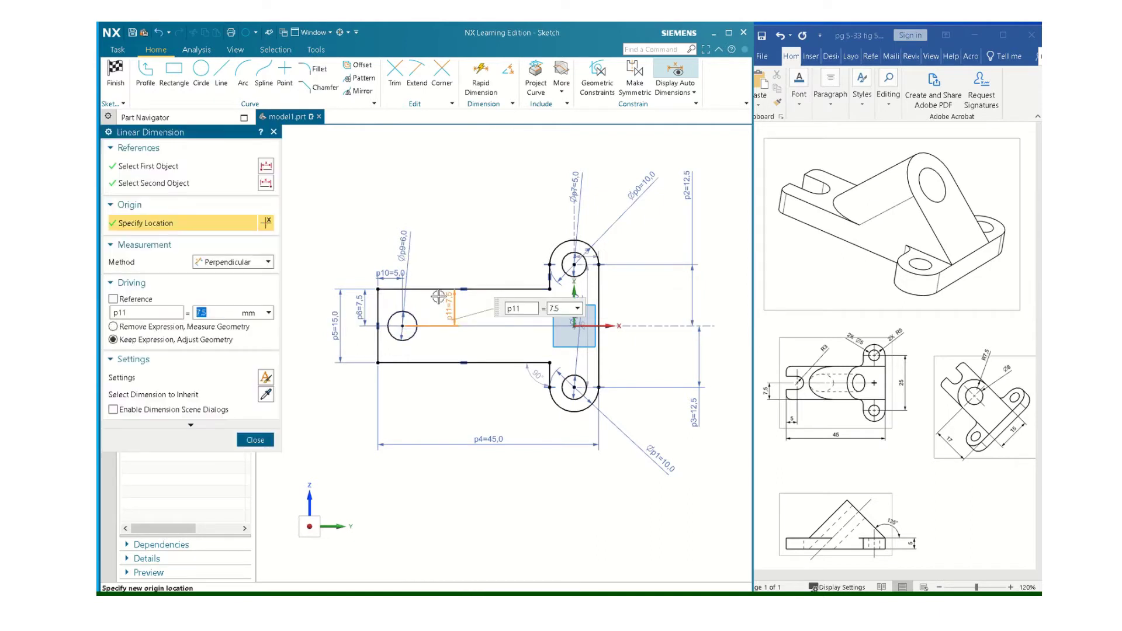
pyautogui.click(255, 440)
pyautogui.scroll(-2, 433, 325)
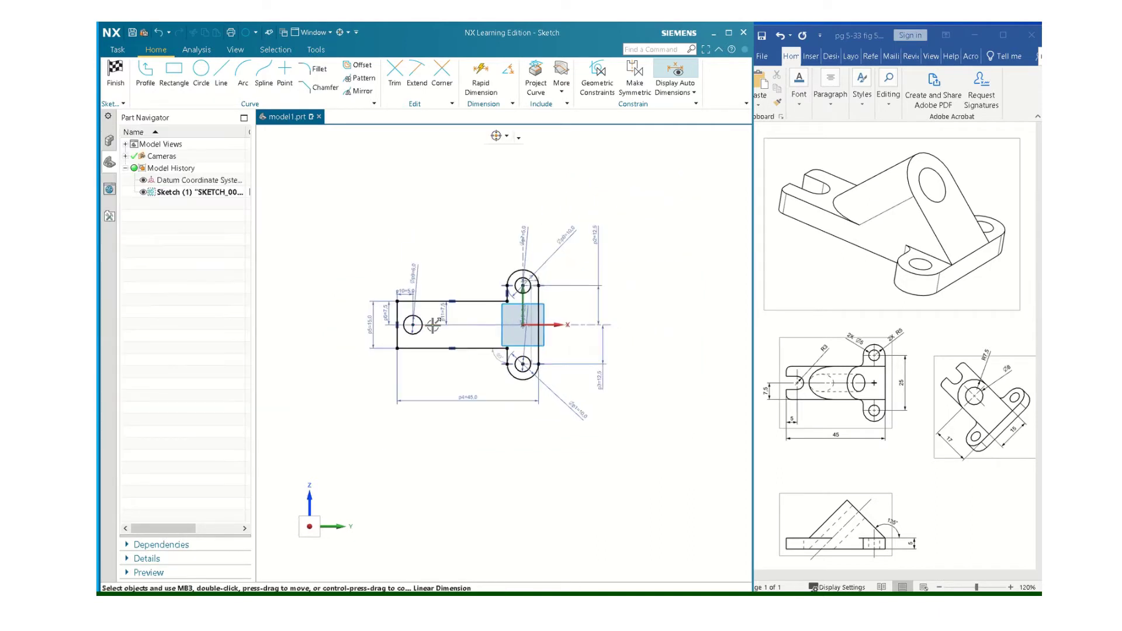
pyautogui.scroll(4, 433, 325)
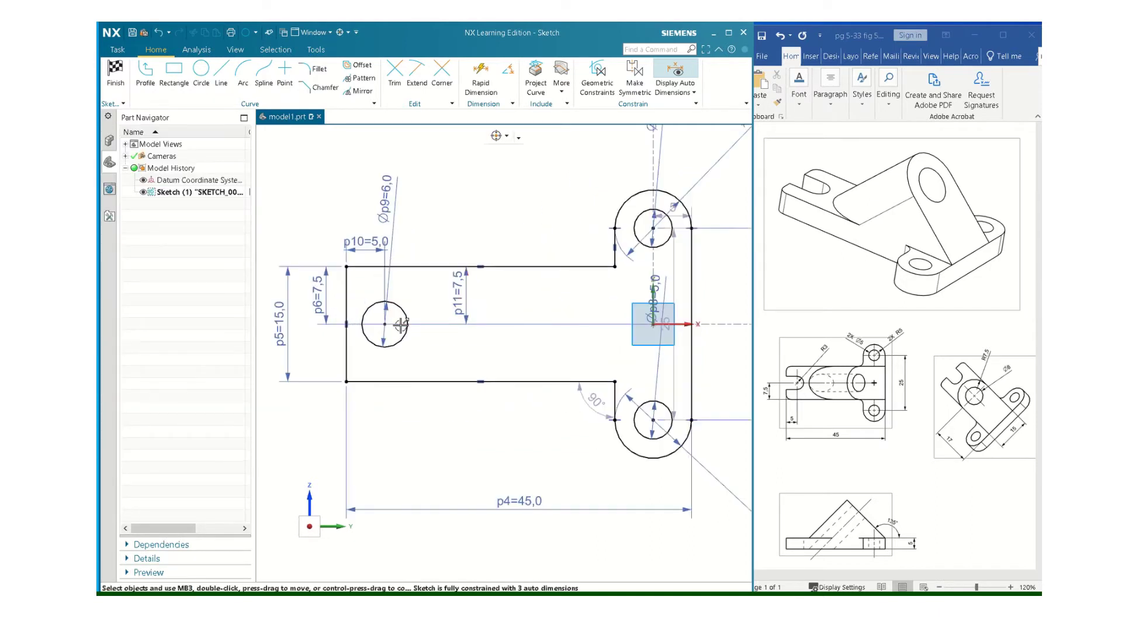
pyautogui.click(225, 75)
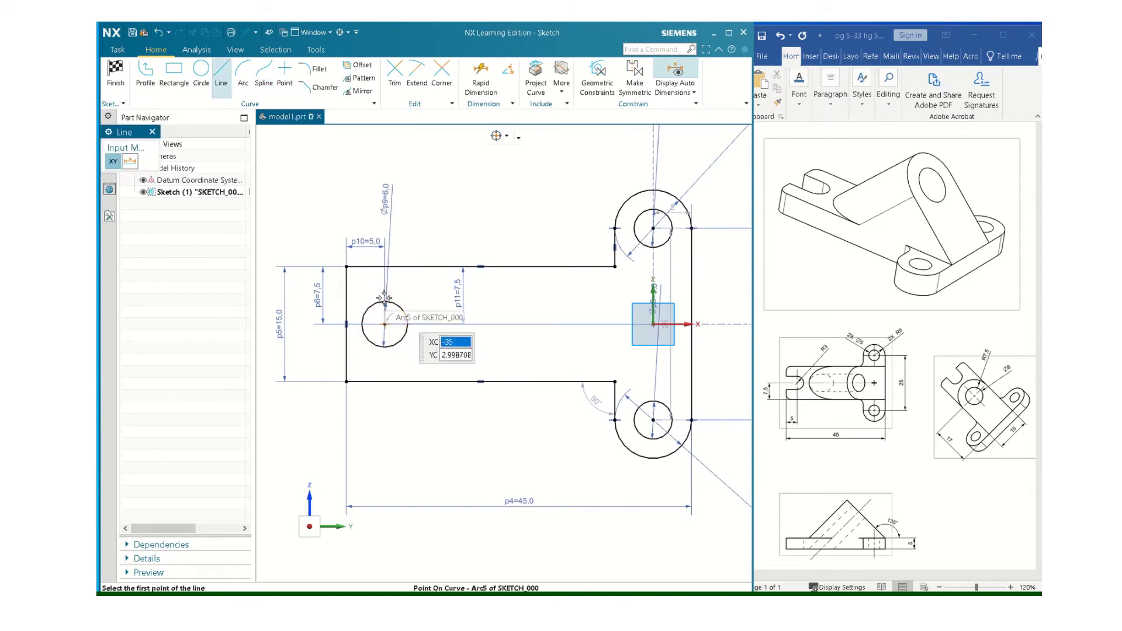
pyautogui.click(384, 299)
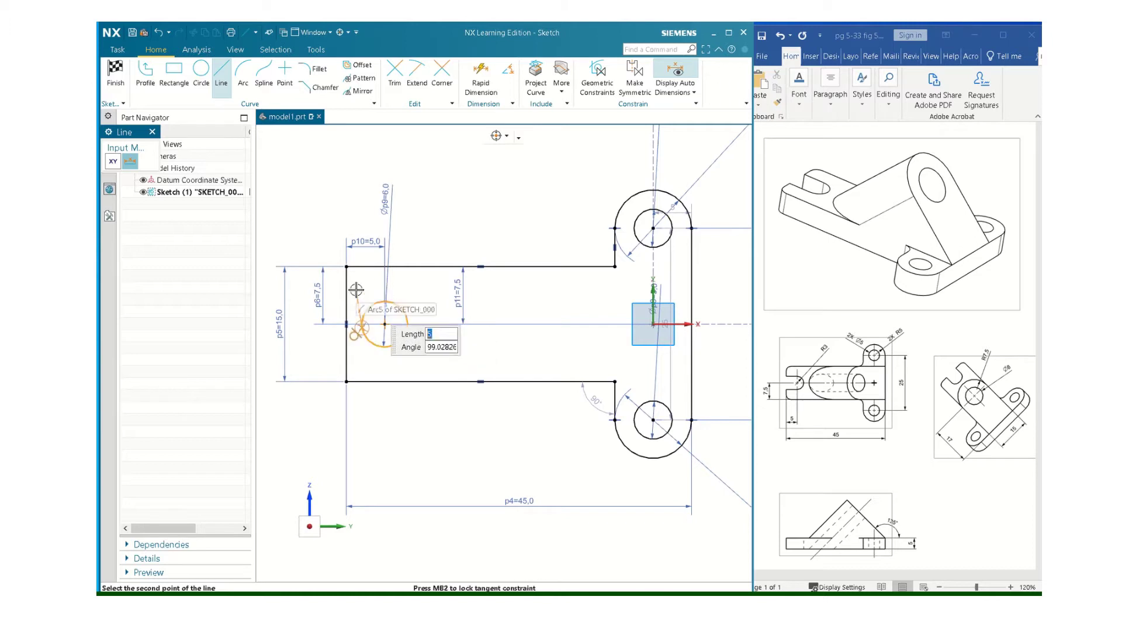
pyautogui.press('Escape')
pyautogui.scroll(3, 436, 362)
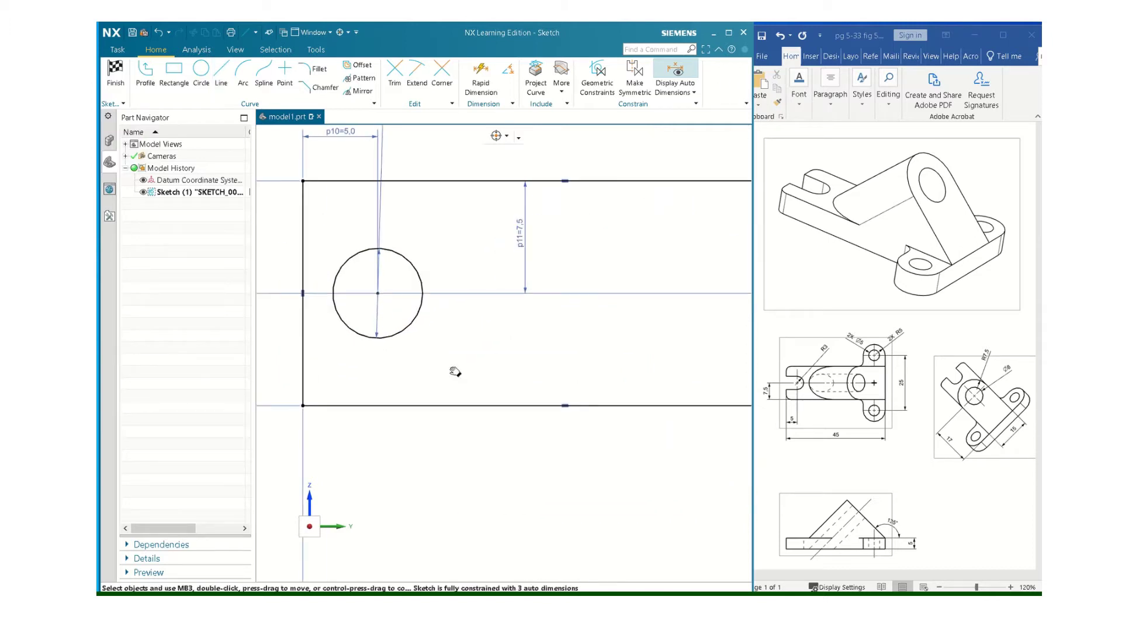
pyautogui.keyDown('shift'); pyautogui.moveTo(455, 372); pyautogui.dragTo(565, 384, button='middle'); pyautogui.keyUp('shift')
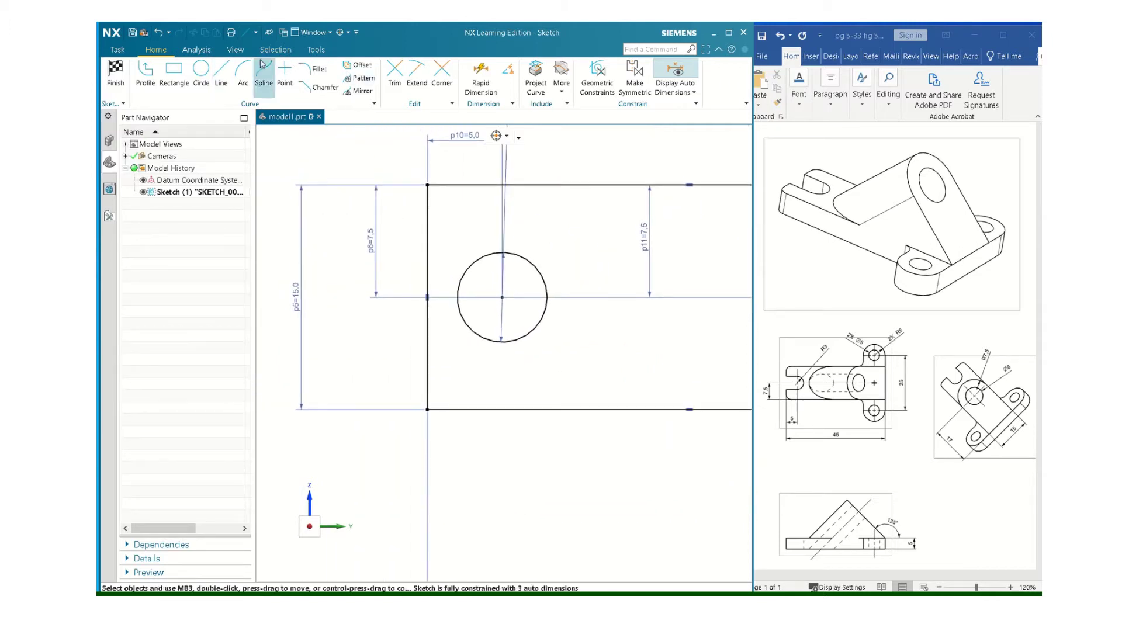
# Step: Draw horizontal lines about 6.7 mm and 6 mm long from the 6 mm circle's top and bottom out past the arm's left end
pyautogui.click(221, 73)
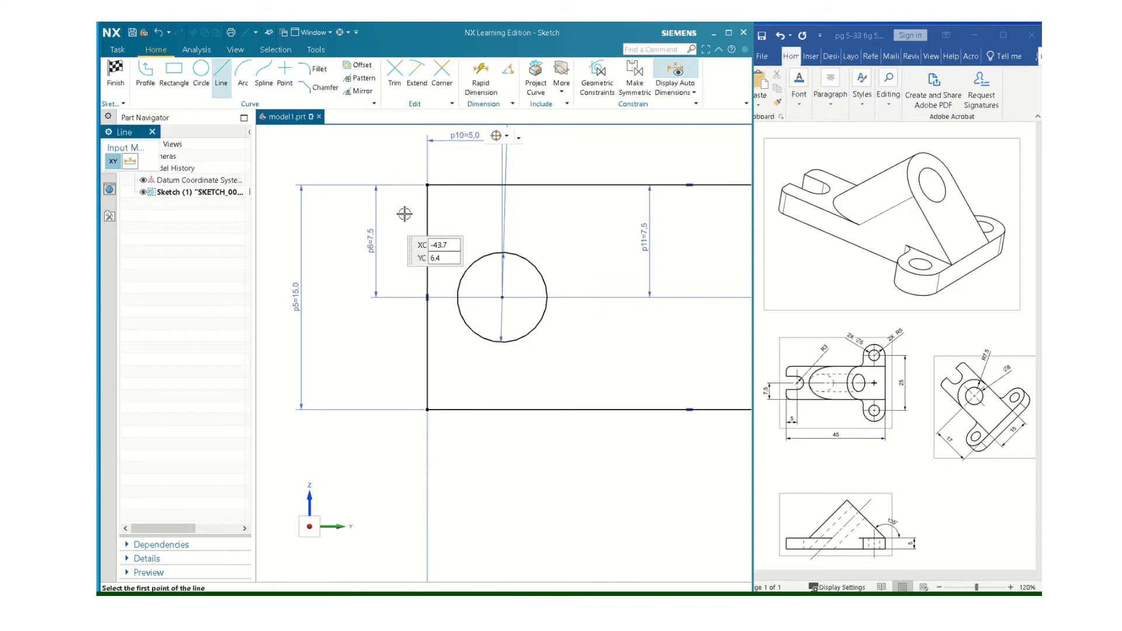
pyautogui.click(502, 252)
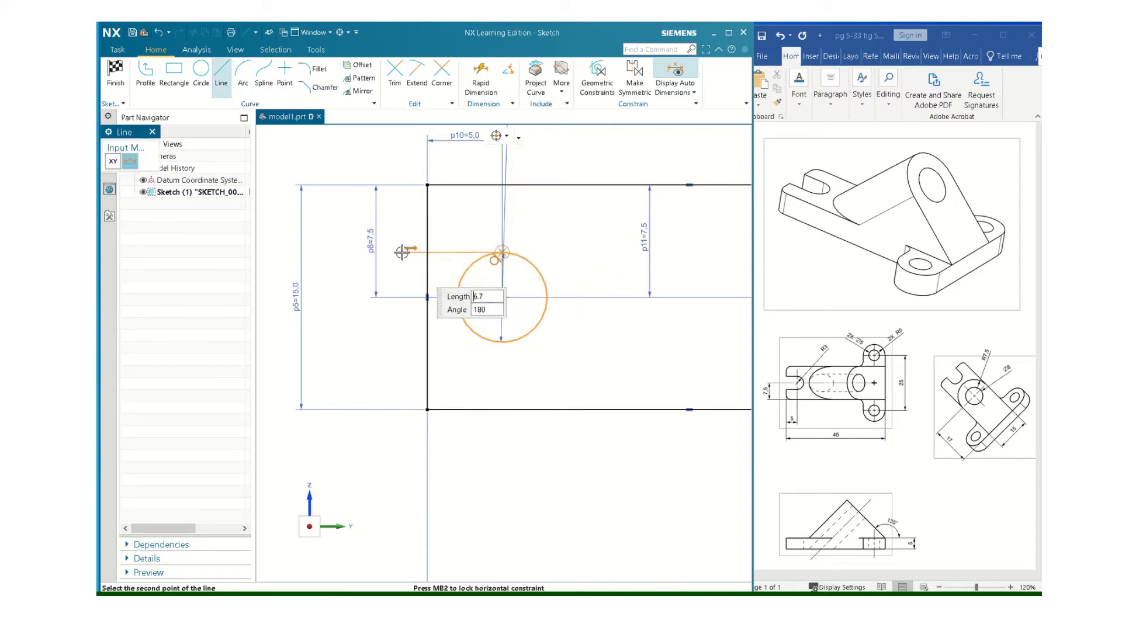
pyautogui.click(402, 252)
pyautogui.press('Escape')
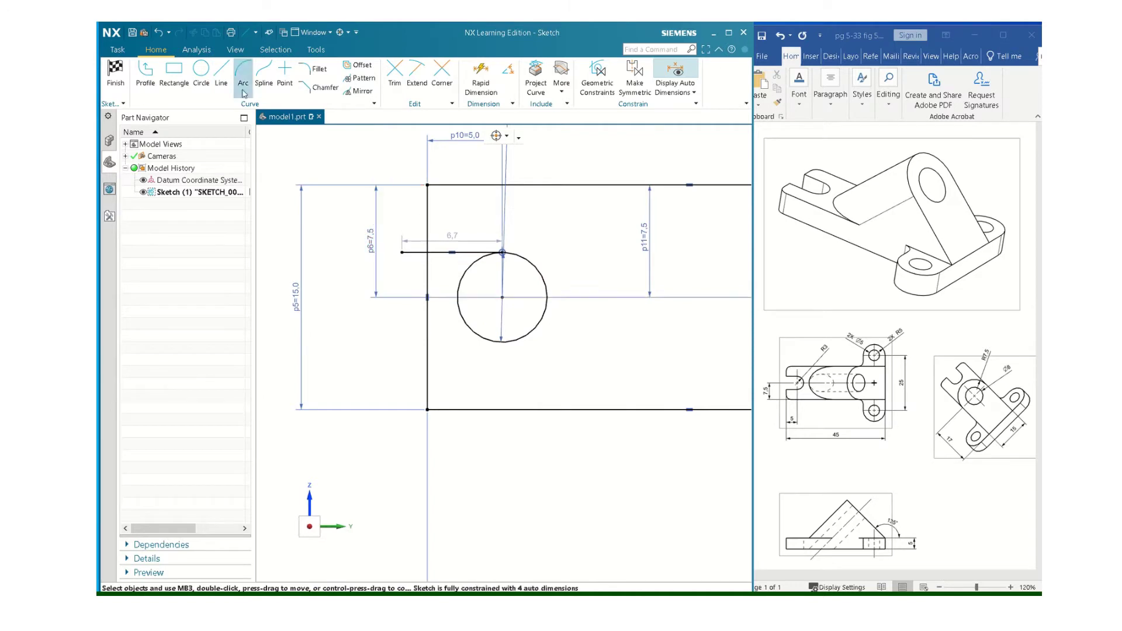
pyautogui.click(221, 73)
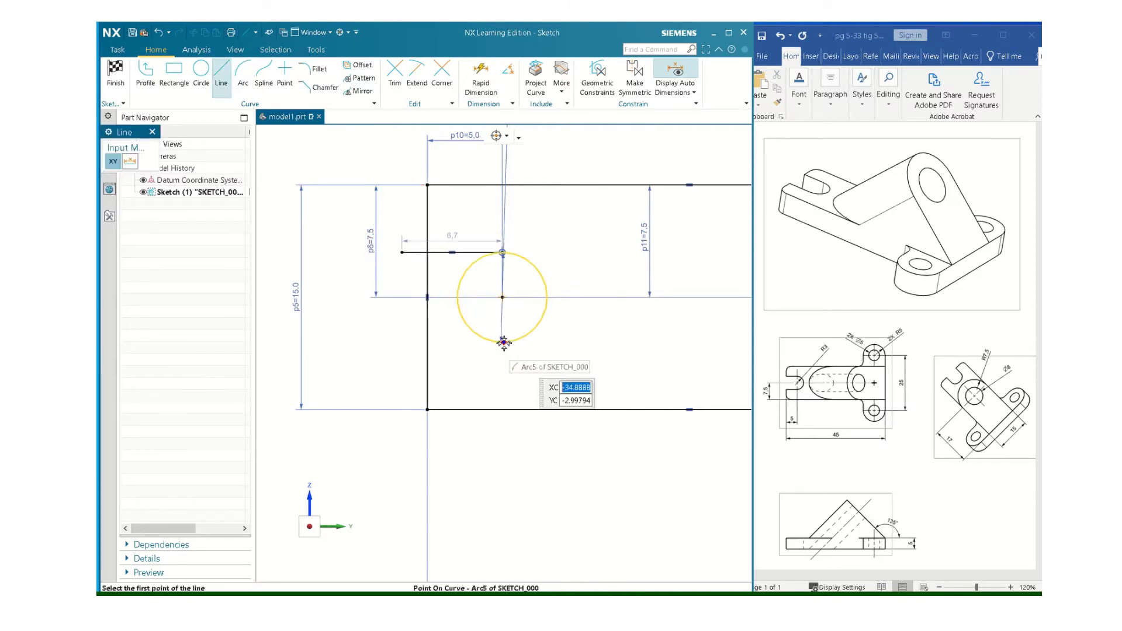
pyautogui.click(502, 343)
pyautogui.click(412, 340)
pyautogui.press('Escape')
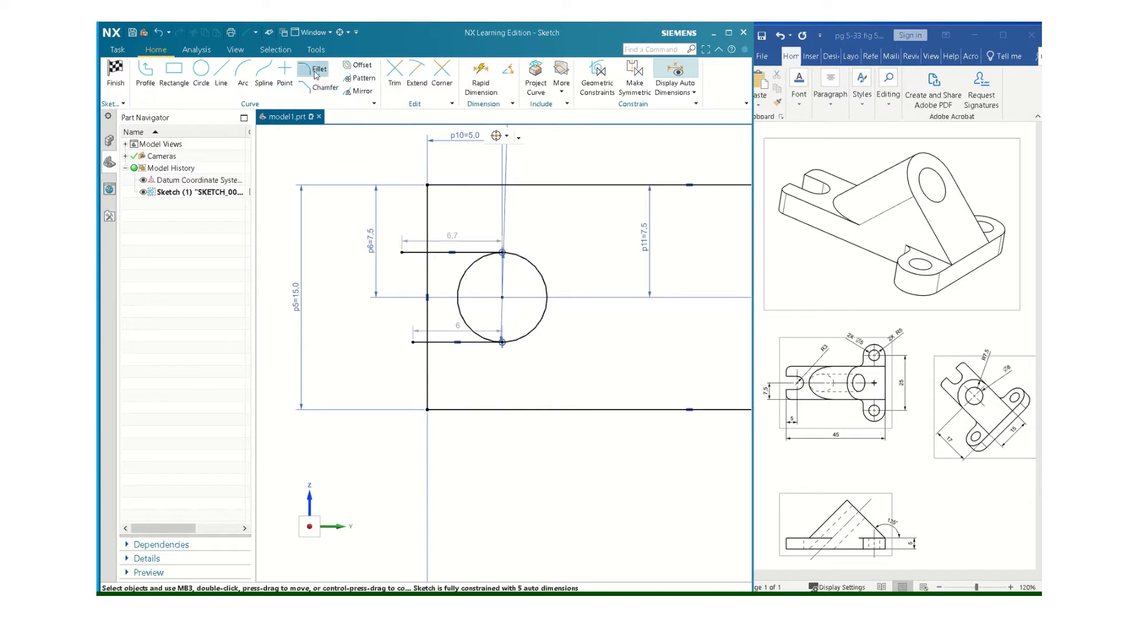
# Step: Trim the overhanging line ends, the circle's left half and the edge between the lines to form an open slot
pyautogui.click(394, 73)
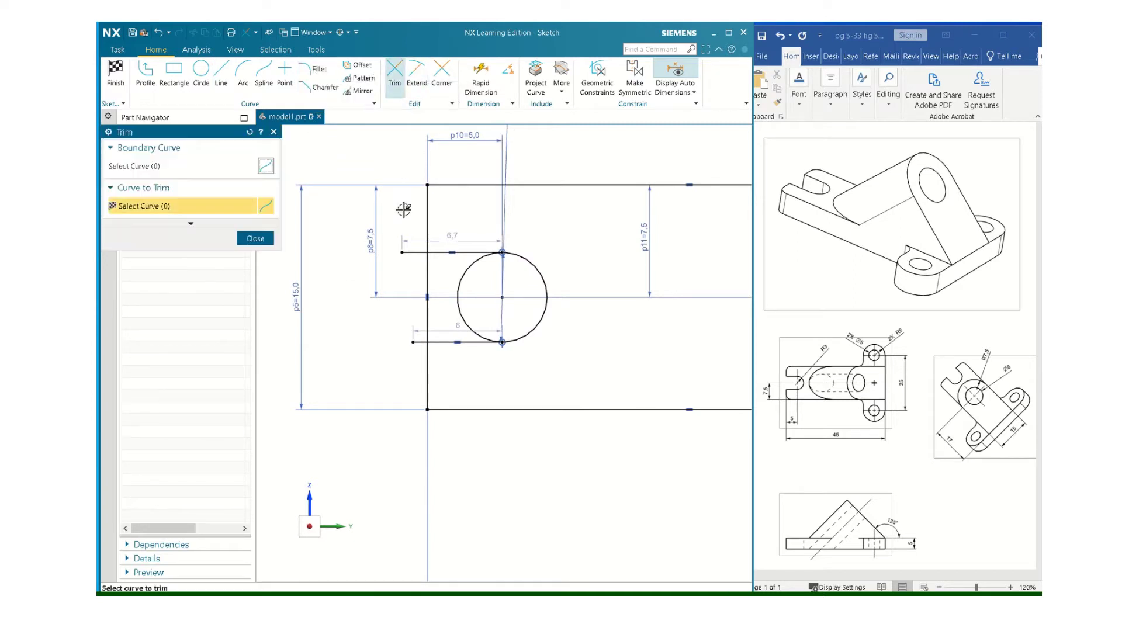
pyautogui.moveTo(406, 217)
pyautogui.mouseDown()
pyautogui.moveTo(413, 262)
pyautogui.moveTo(433, 284)
pyautogui.moveTo(468, 287)
pyautogui.moveTo(417, 345)
pyautogui.moveTo(380, 310)
pyautogui.mouseUp()
pyautogui.middleClick(380, 311)
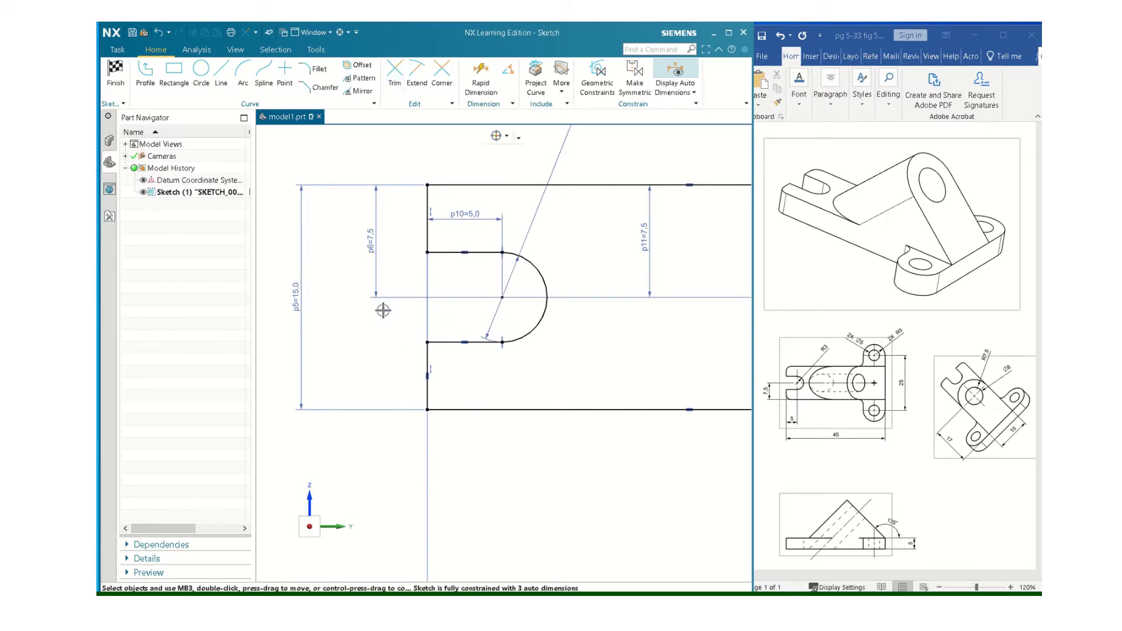
# Step: Finish the base sketch and extrude it 5 mm in the reversed direction
pyautogui.scroll(-6, 644, 338)
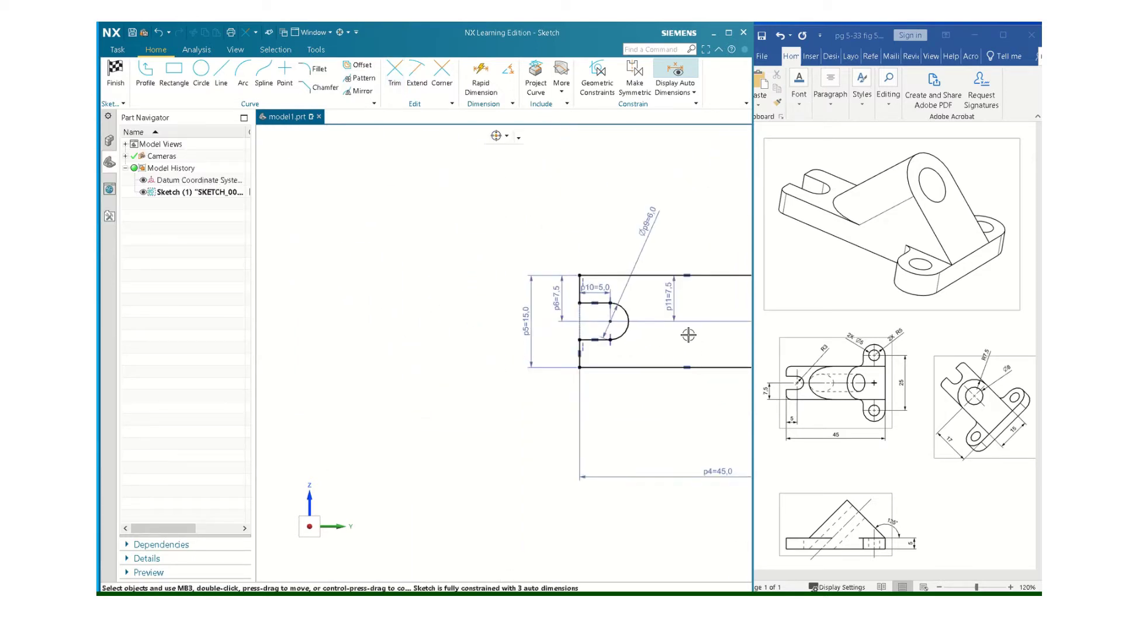
pyautogui.keyDown('shift'); pyautogui.moveTo(688, 334); pyautogui.dragTo(494, 331, button='middle'); pyautogui.keyUp('shift')
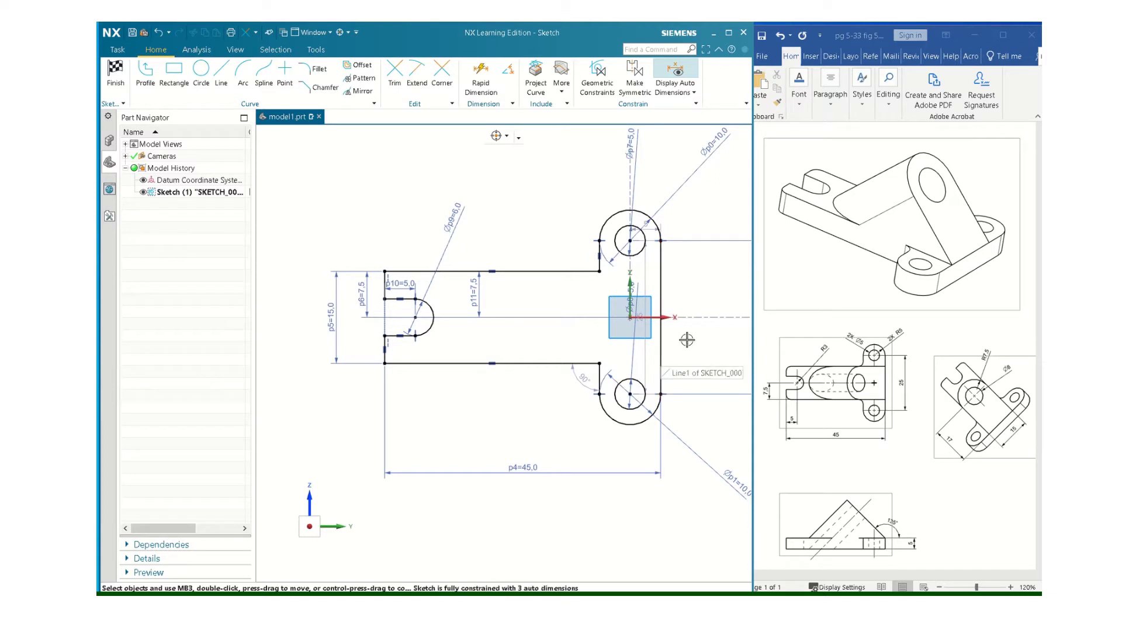
pyautogui.click(115, 73)
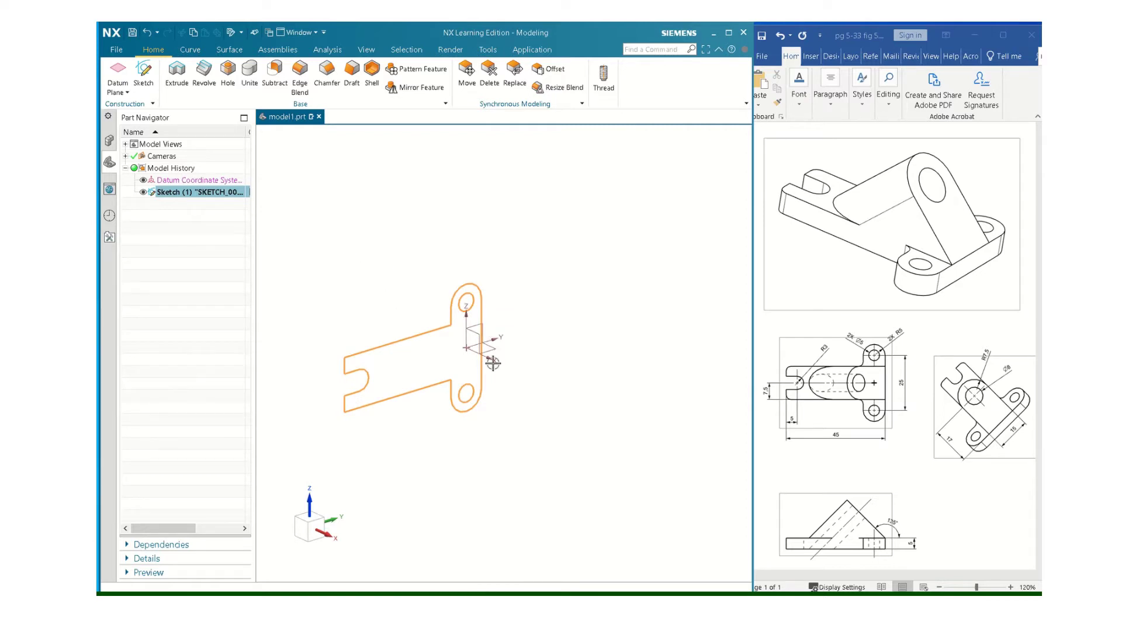
pyautogui.click(181, 74)
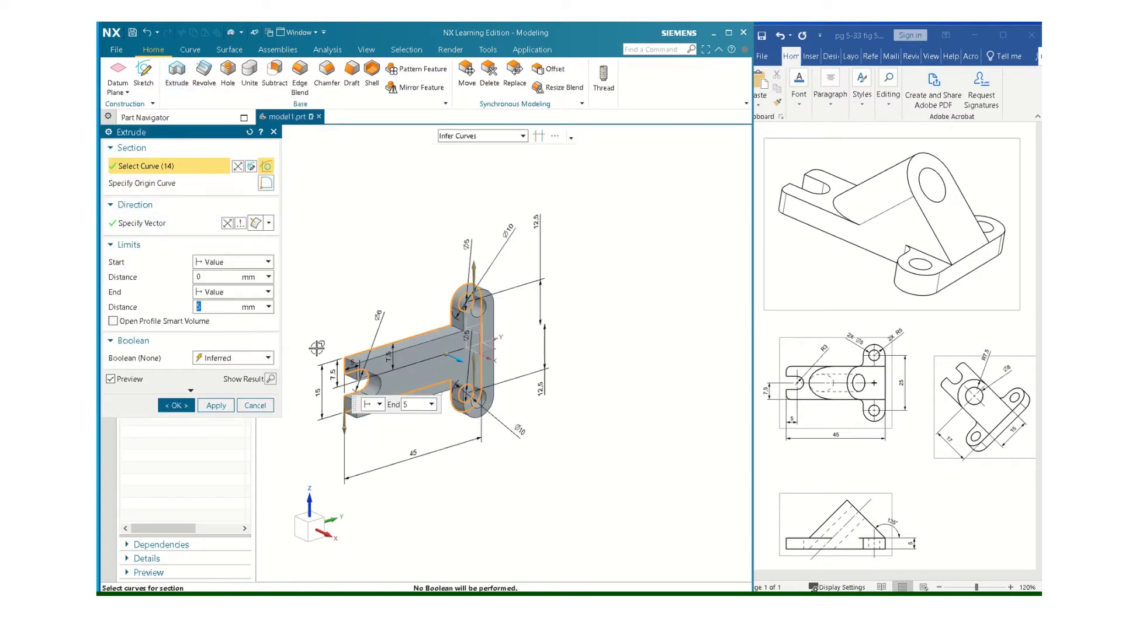
pyautogui.click(227, 223)
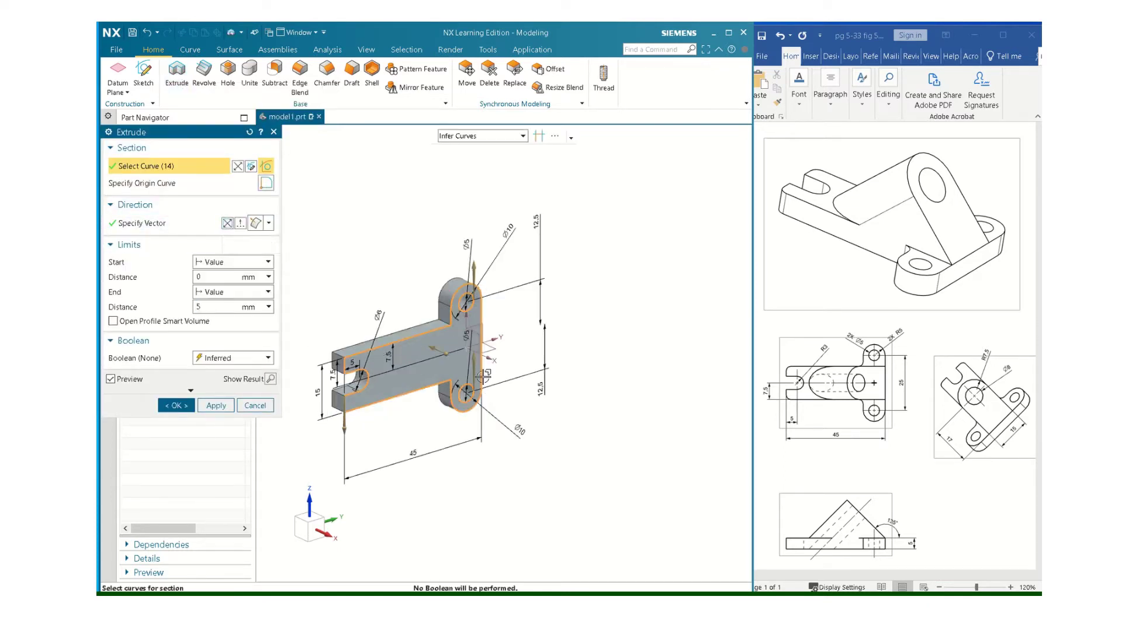
pyautogui.click(176, 406)
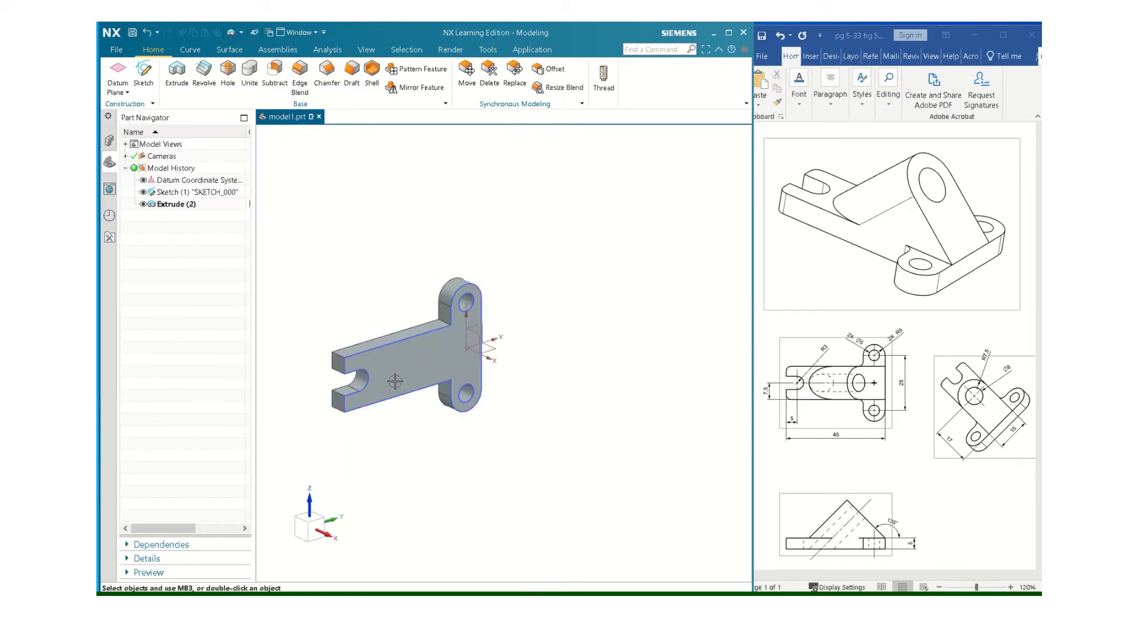
# Step: Hide the base sketch and the datum coordinate system
pyautogui.rightClick(179, 196)
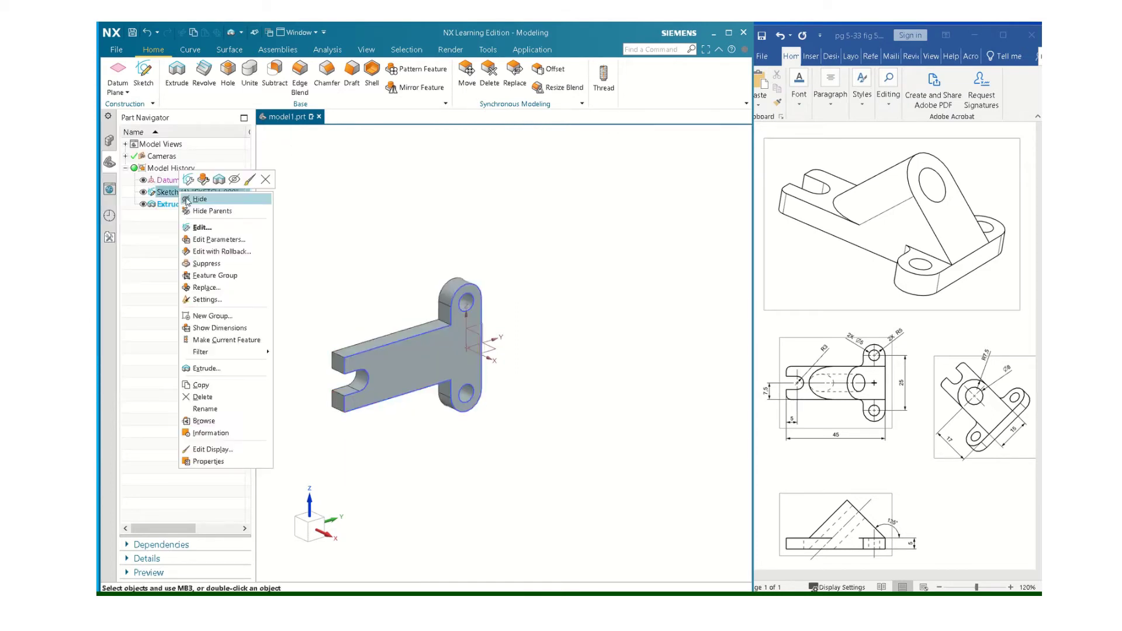
pyautogui.click(199, 205)
pyautogui.moveTo(435, 368)
pyautogui.mouseDown(button='middle')
pyautogui.moveTo(388, 309)
pyautogui.moveTo(393, 319)
pyautogui.mouseUp(button='middle')
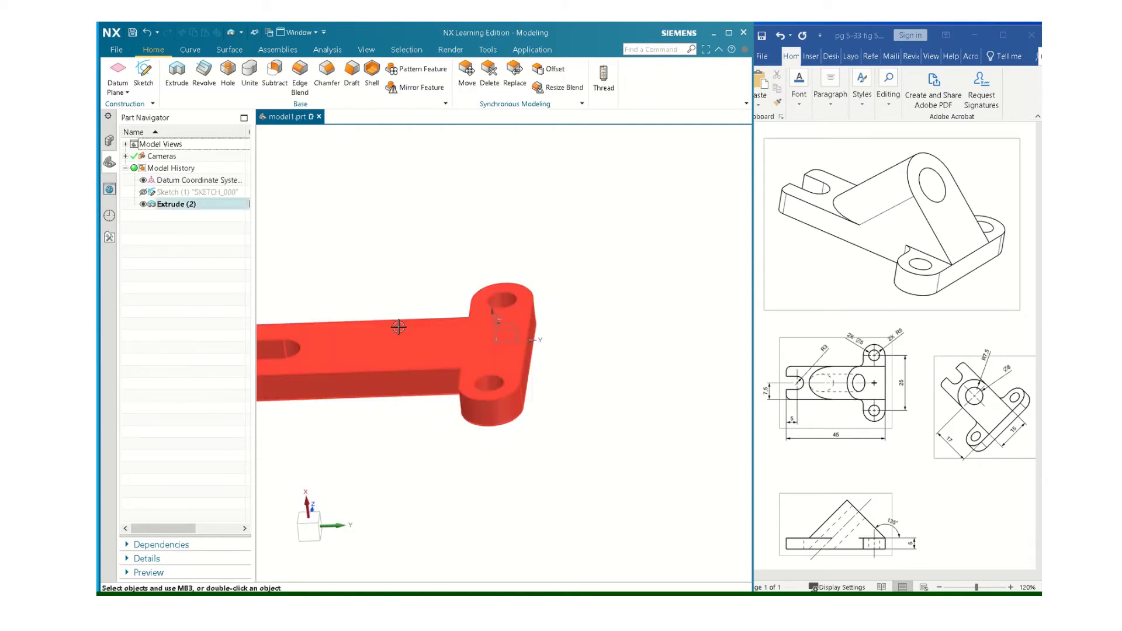
pyautogui.hotkey('ctrl', 'f')
pyautogui.moveTo(509, 301); pyautogui.dragTo(460, 339, button='middle')
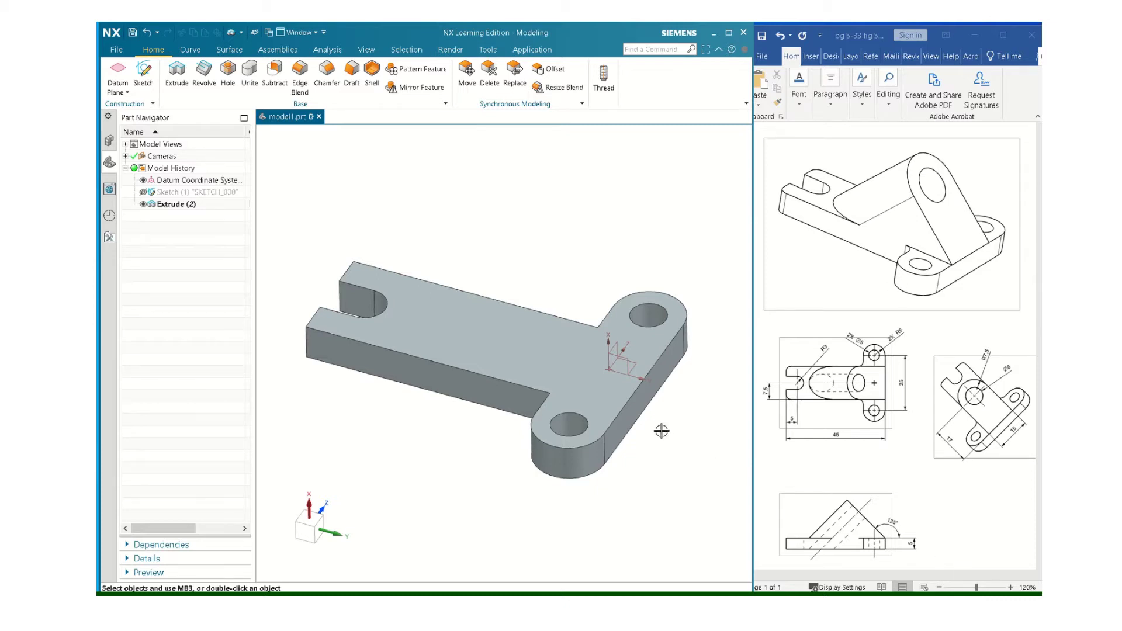
pyautogui.scroll(-2, 688, 399)
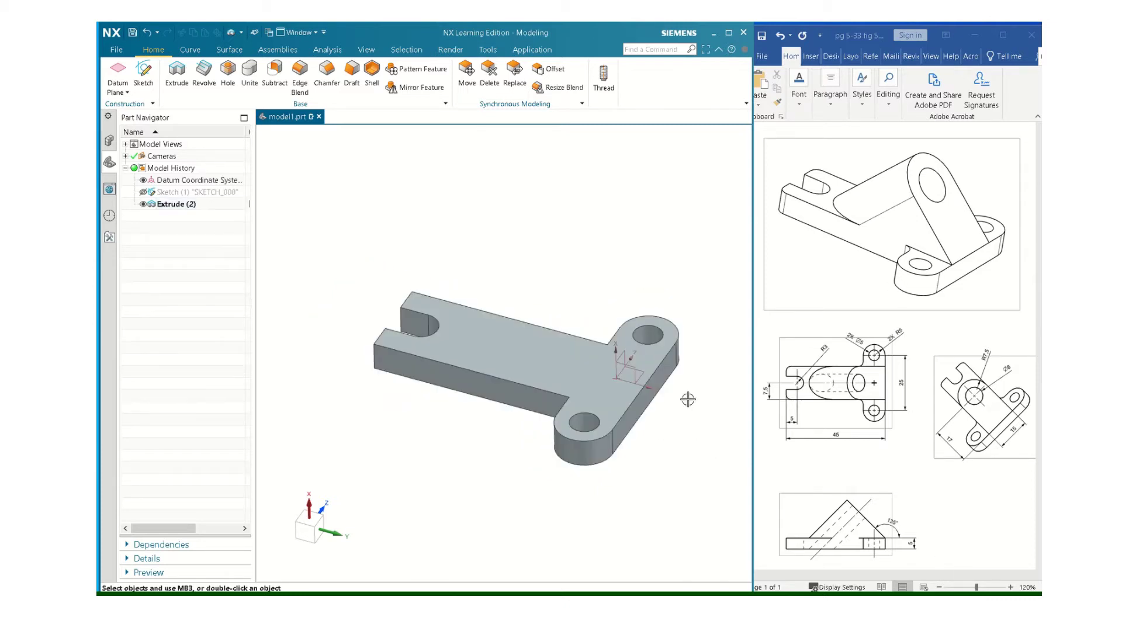
pyautogui.rightClick(163, 181)
pyautogui.click(182, 185)
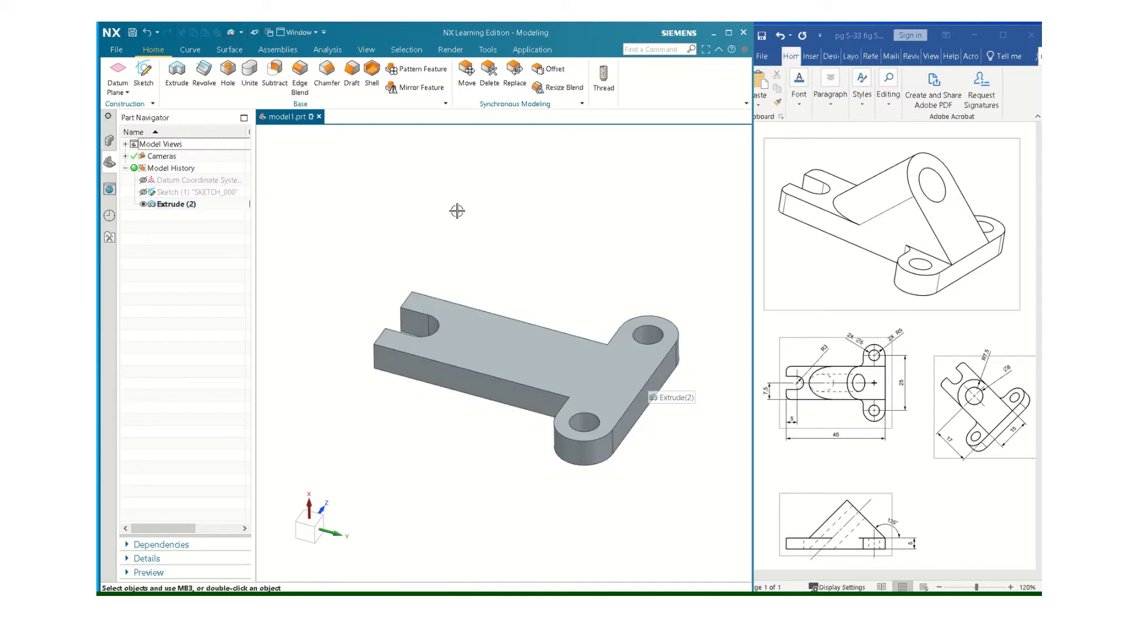
# Step: Define a datum plane at 45° to the base's wide end face, passing through that face's upper edge
pyautogui.click(114, 74)
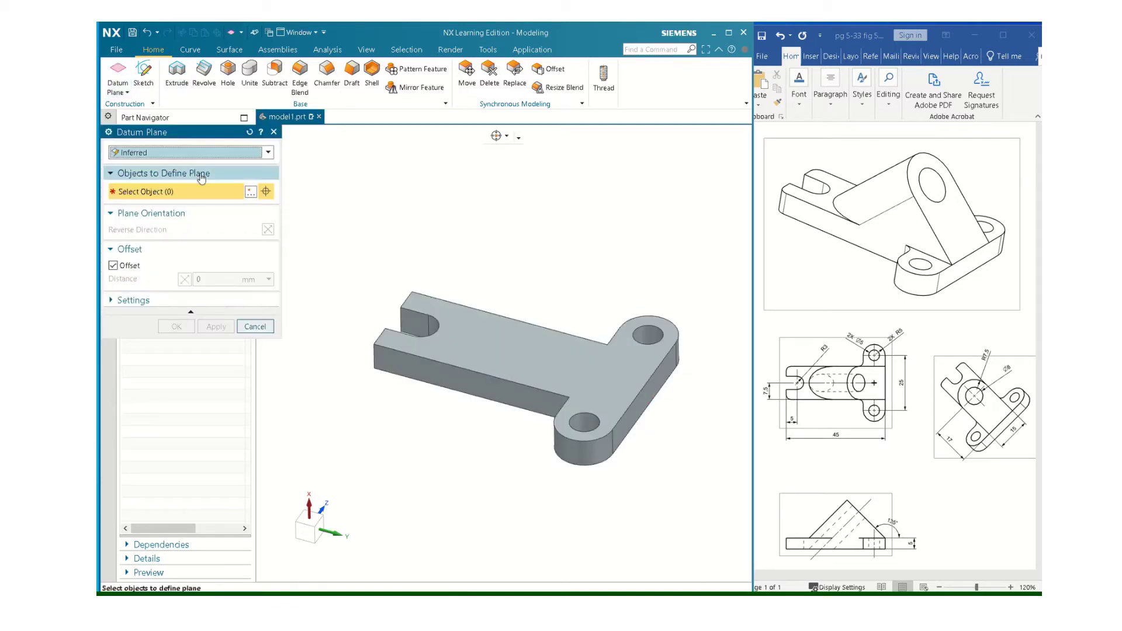
pyautogui.click(657, 384)
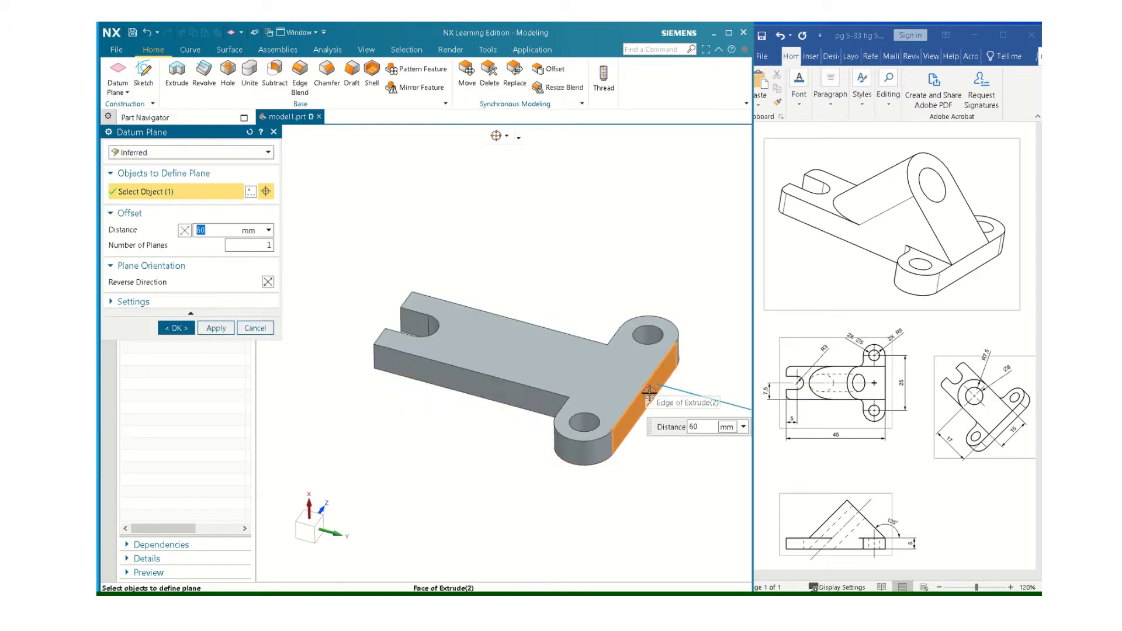
pyautogui.scroll(-2, 643, 393)
pyautogui.scroll(2, 643, 393)
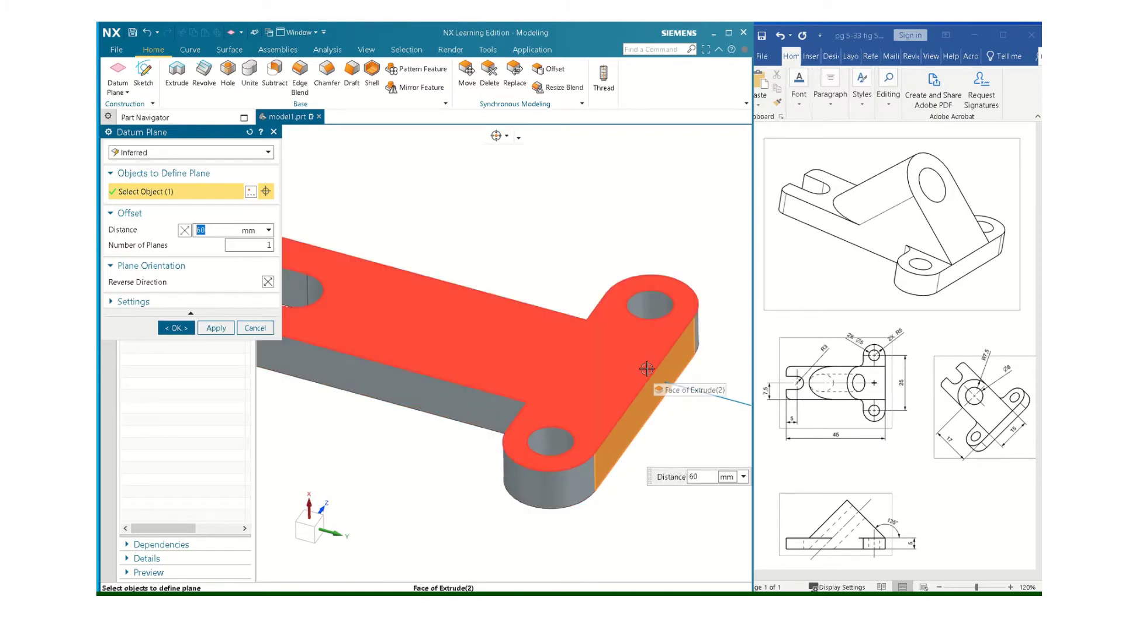
pyautogui.click(660, 370)
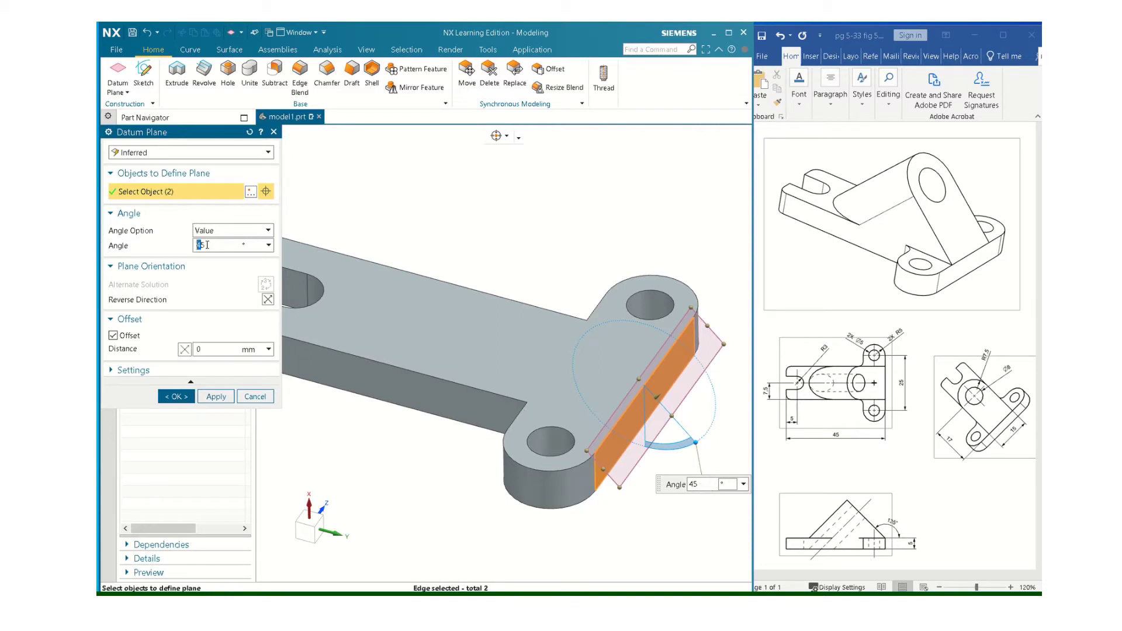
pyautogui.press('Return')
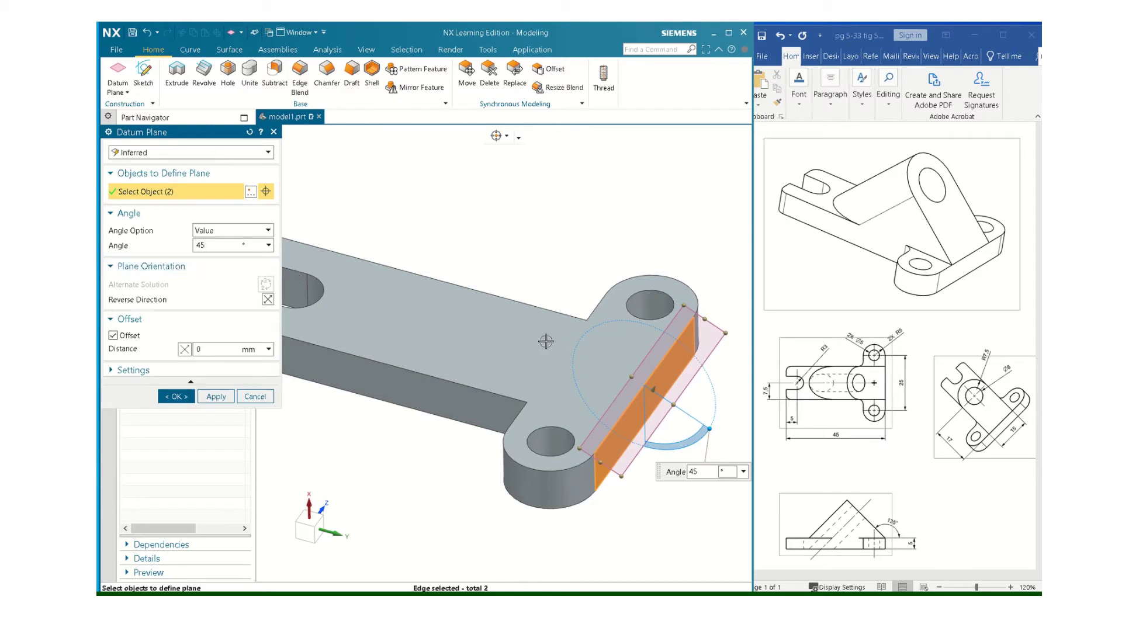
# Step: Enlarge the angled datum plane to about 26.25 by 46 mm so it extends well above the base, and accept it
pyautogui.moveTo(588, 348); pyautogui.dragTo(345, 169)
pyautogui.scroll(1, 389, 253)
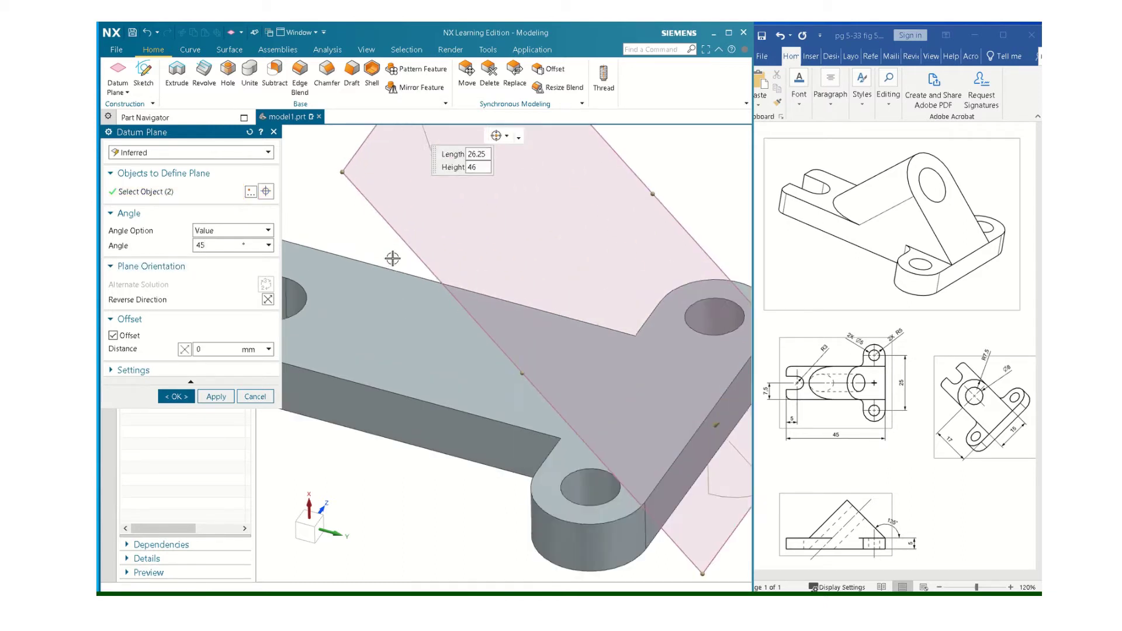
pyautogui.scroll(-3, 394, 254)
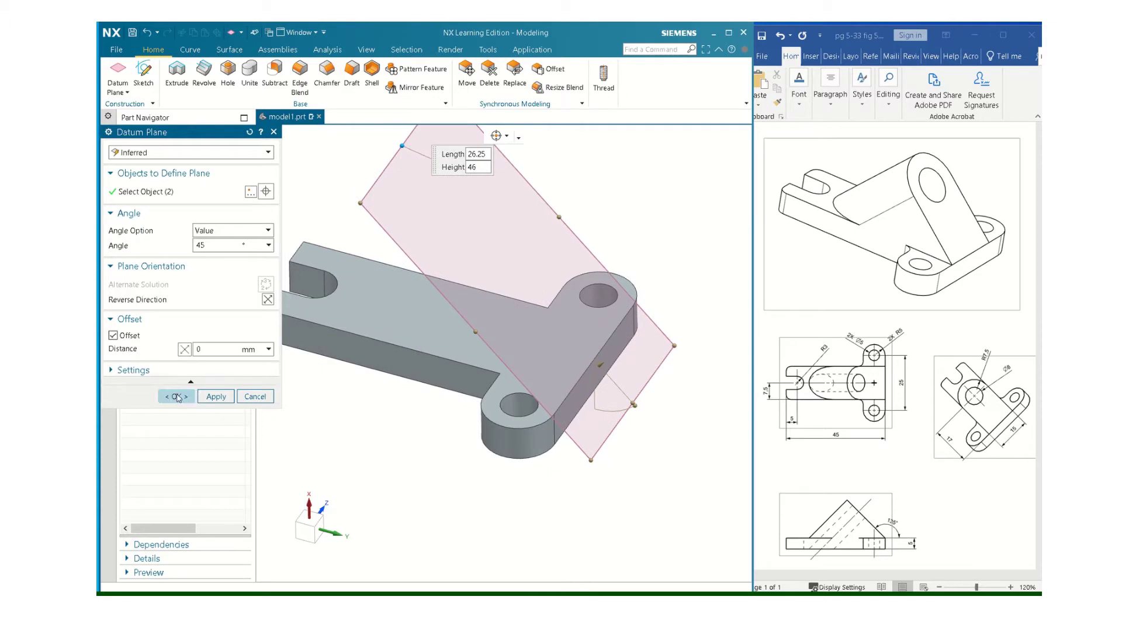
pyautogui.click(173, 395)
pyautogui.scroll(-1, 515, 340)
pyautogui.moveTo(515, 341); pyautogui.dragTo(491, 327, button='middle')
pyautogui.scroll(2, 472, 336)
pyautogui.scroll(-2, 473, 336)
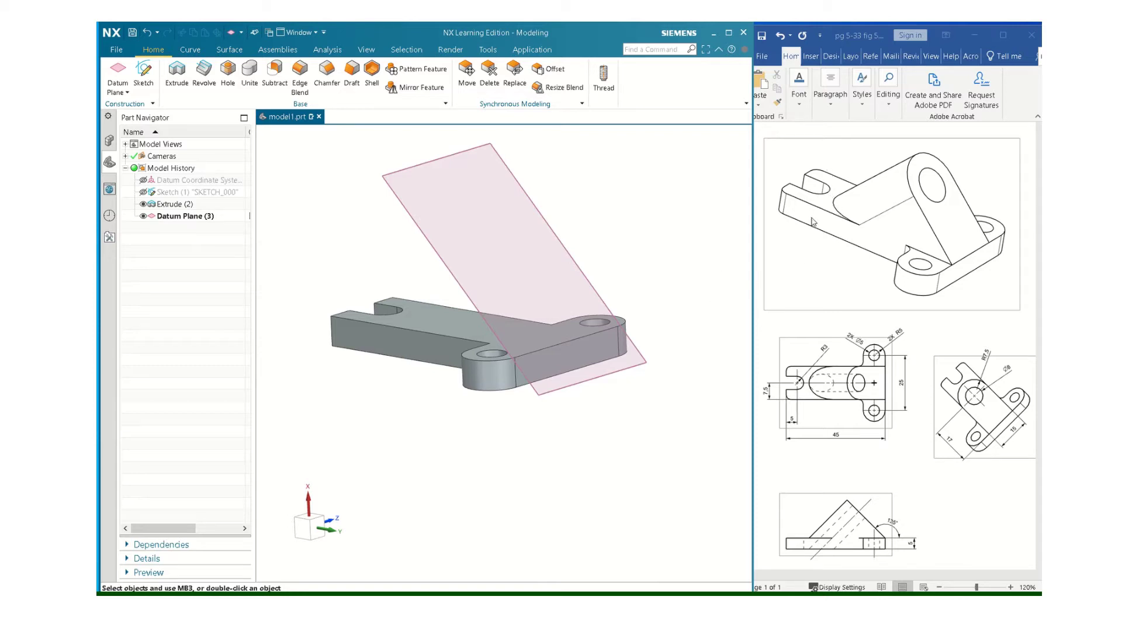
# Step: Start a sketch on the angled datum plane and draw a 15 mm diameter circle on the arm's centreline, about 20.5 mm above the horizontal axis
pyautogui.click(143, 73)
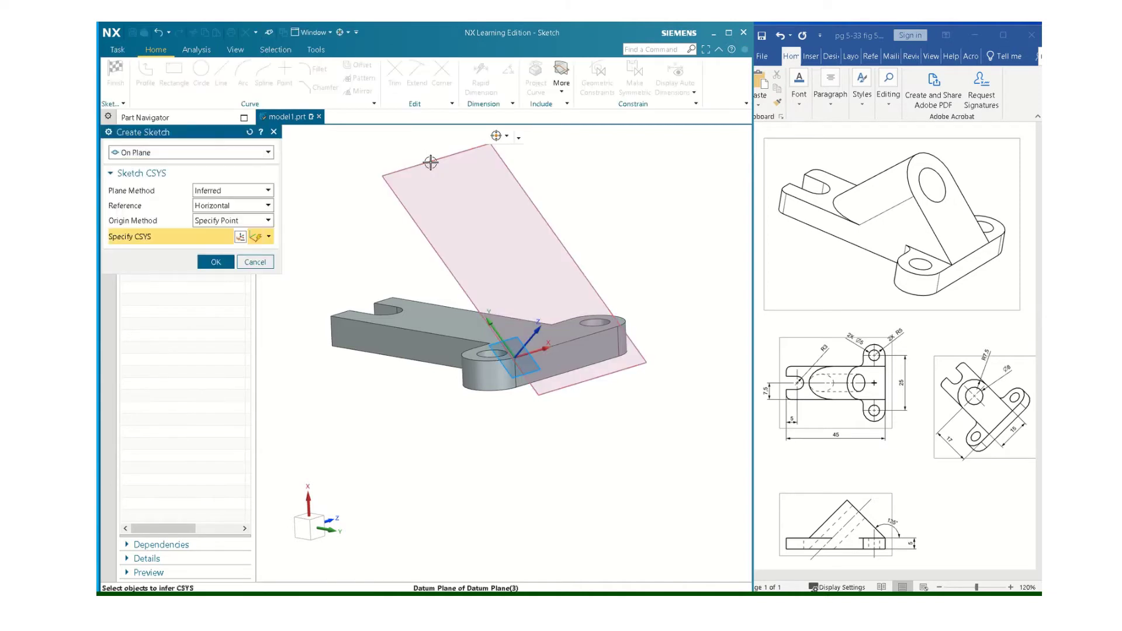
pyautogui.click(518, 258)
pyautogui.click(216, 262)
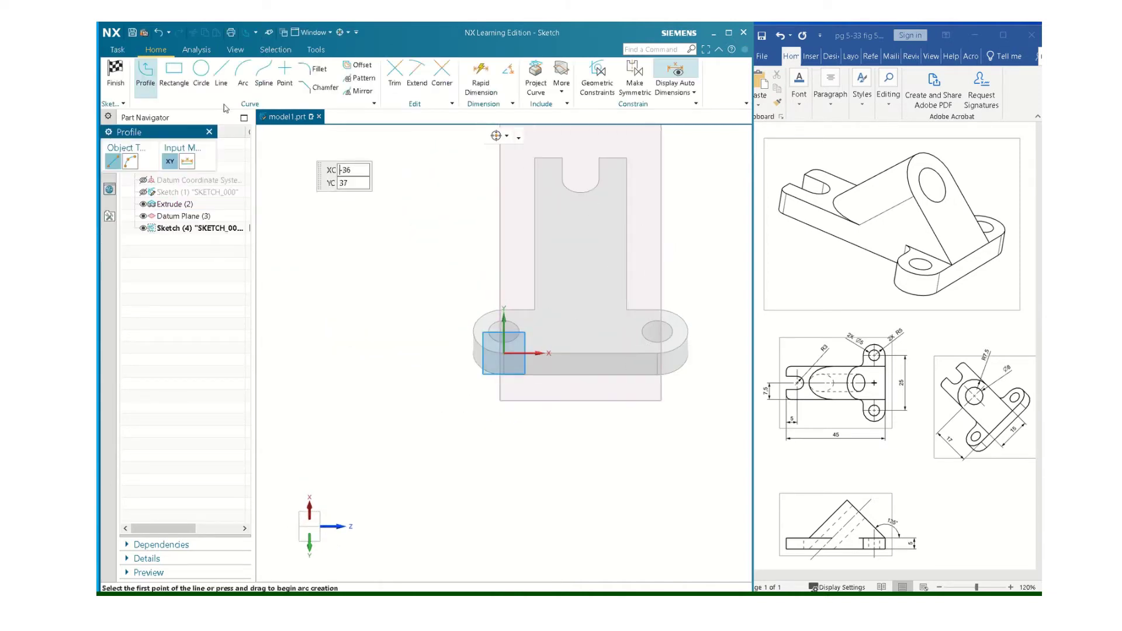
pyautogui.click(199, 71)
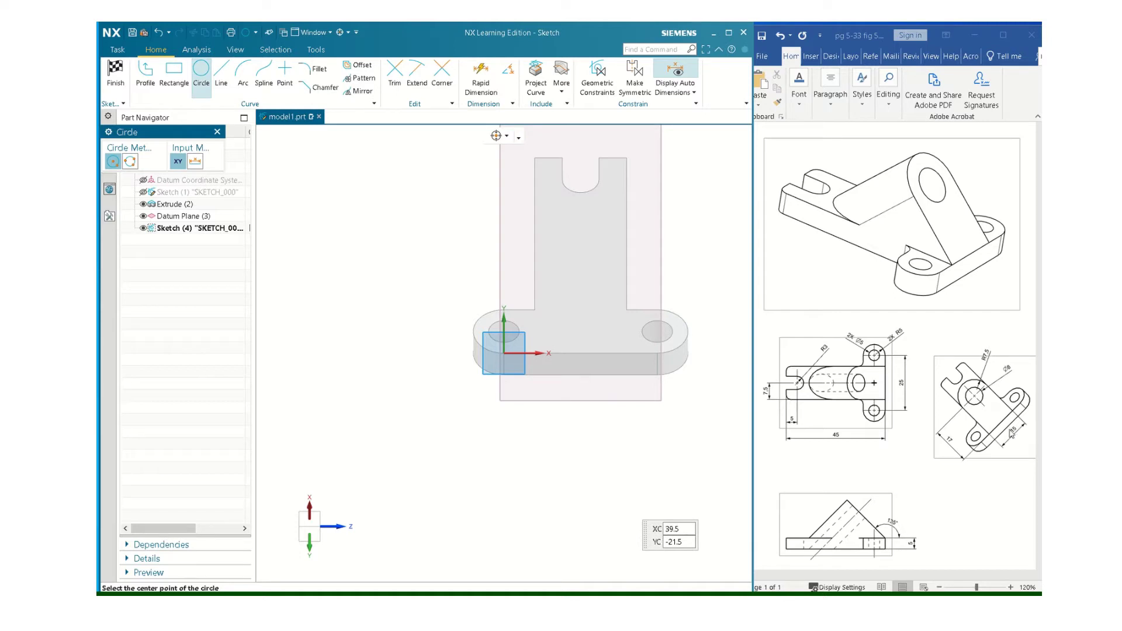
pyautogui.click(581, 227)
pyautogui.write('15')
pyautogui.press('Return')
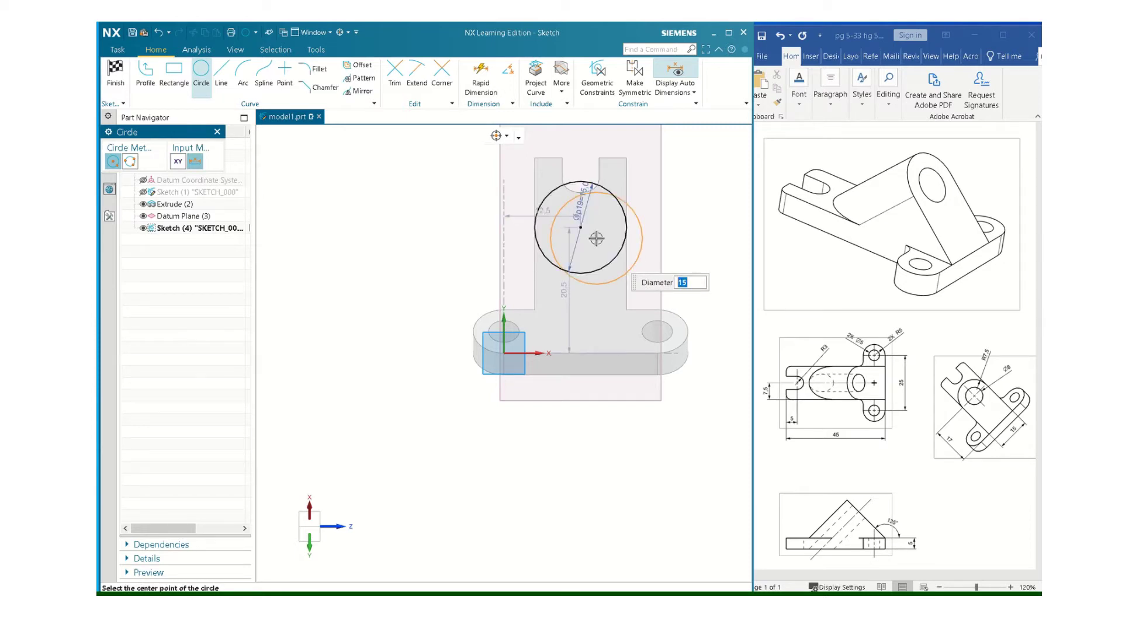
pyautogui.press('Escape')
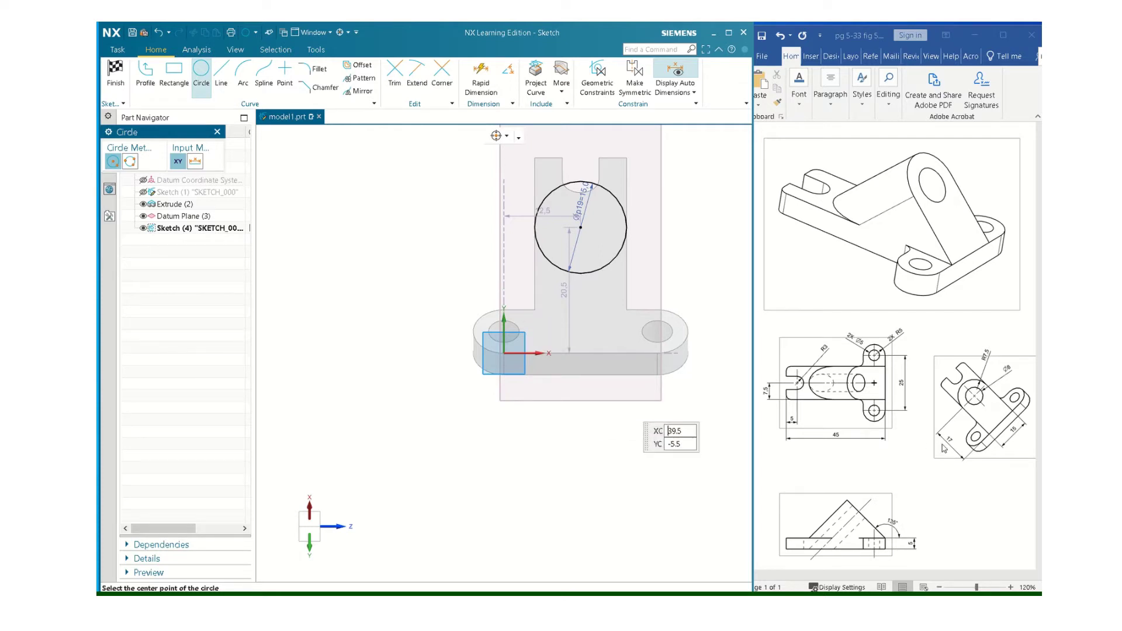
pyautogui.press('Escape')
# Step: Set the 15 mm circle's centre 17 mm above the horizontal sketch axis
pyautogui.doubleClick(564, 292)
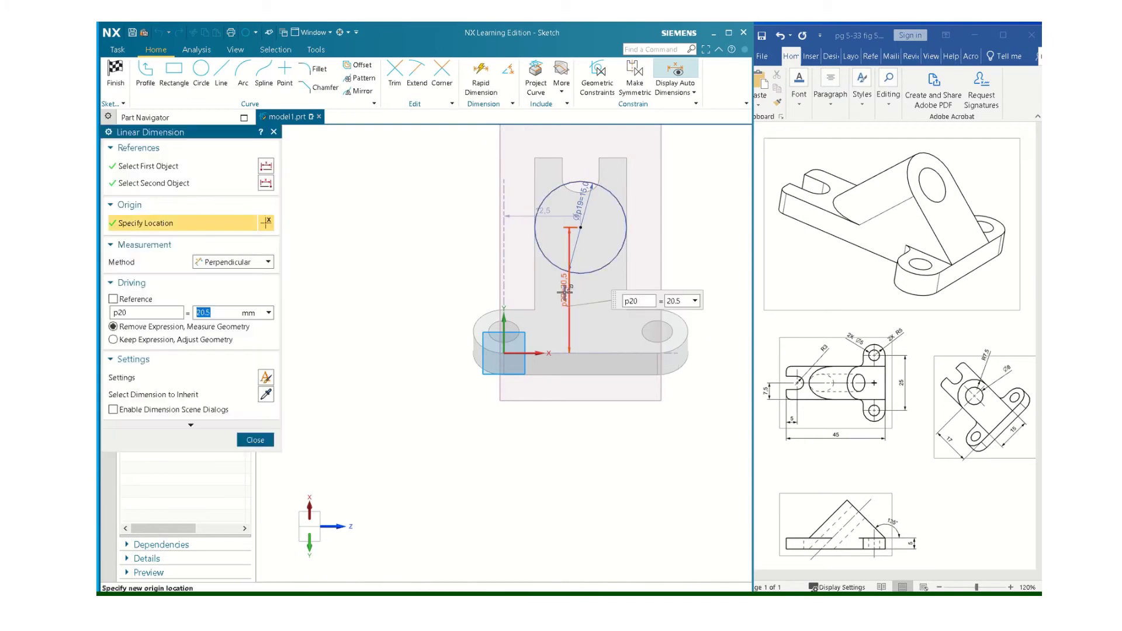
pyautogui.write('17')
pyautogui.press('Return')
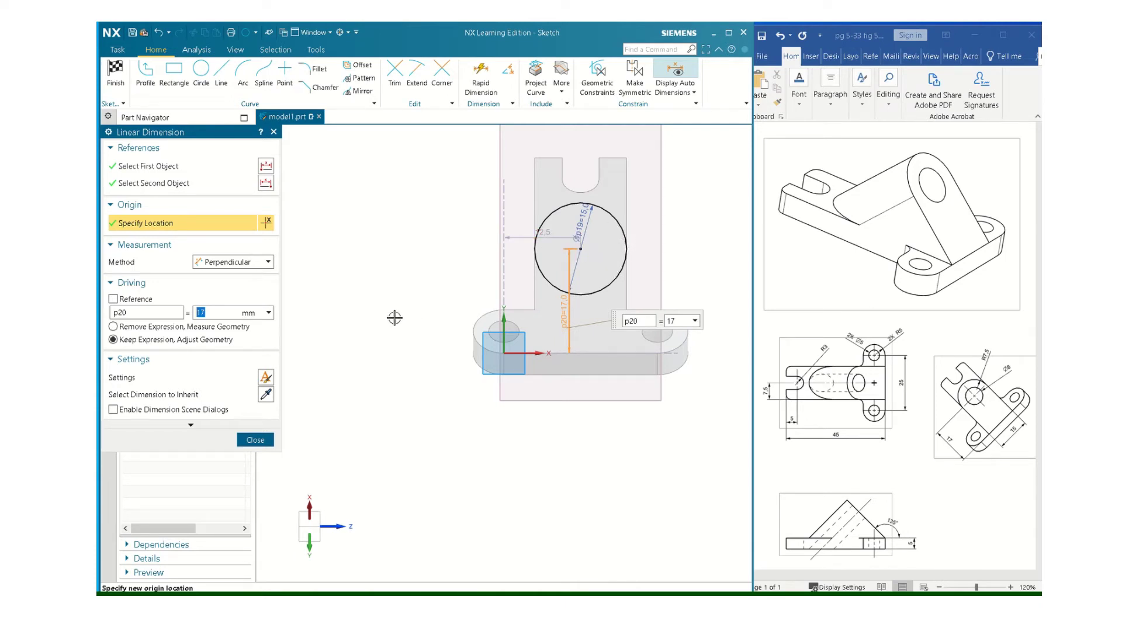
pyautogui.click(255, 439)
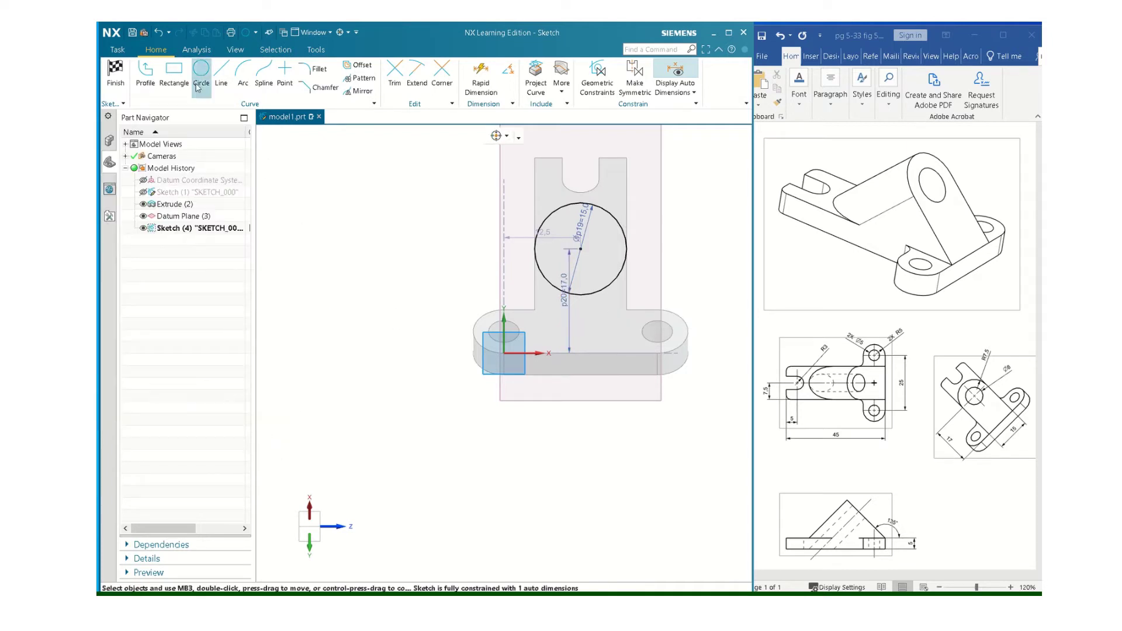
# Step: Draw the lug's outline below the circle: two vertical sides from its side quadrants, joined by a 15 mm line on the horizontal axis
pyautogui.click(146, 73)
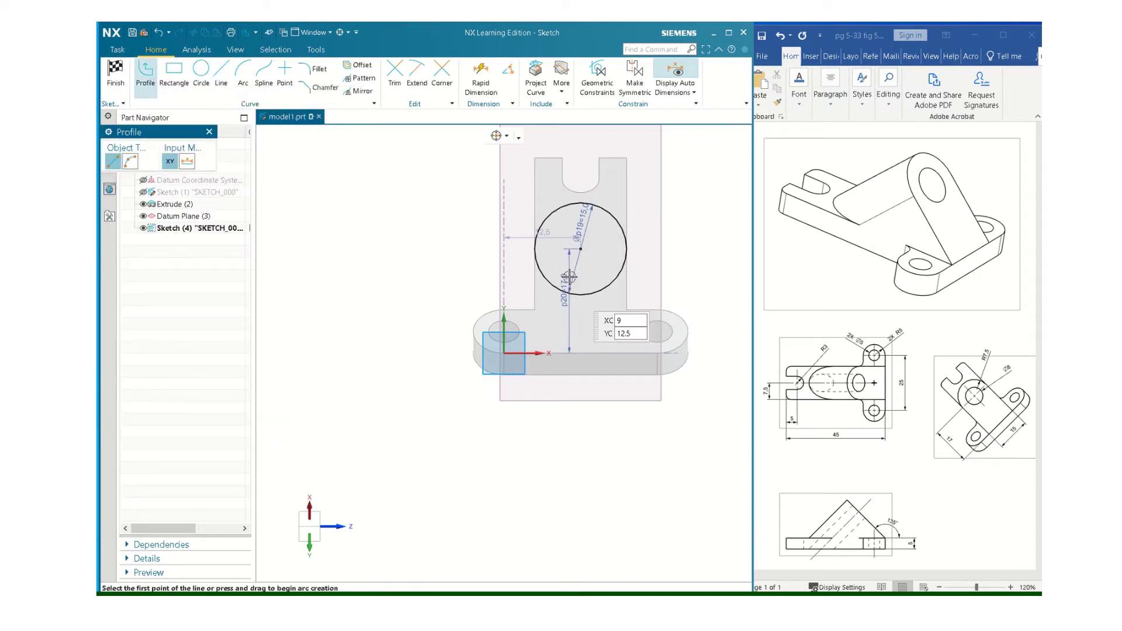
pyautogui.scroll(-1, 637, 275)
pyautogui.scroll(3, 642, 282)
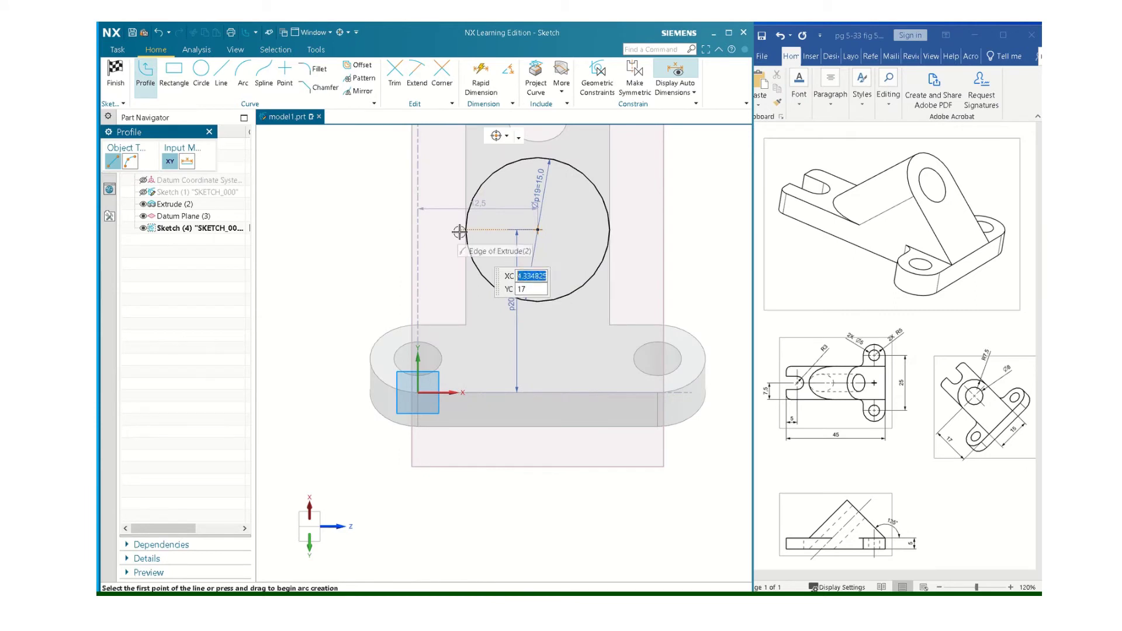
pyautogui.click(466, 229)
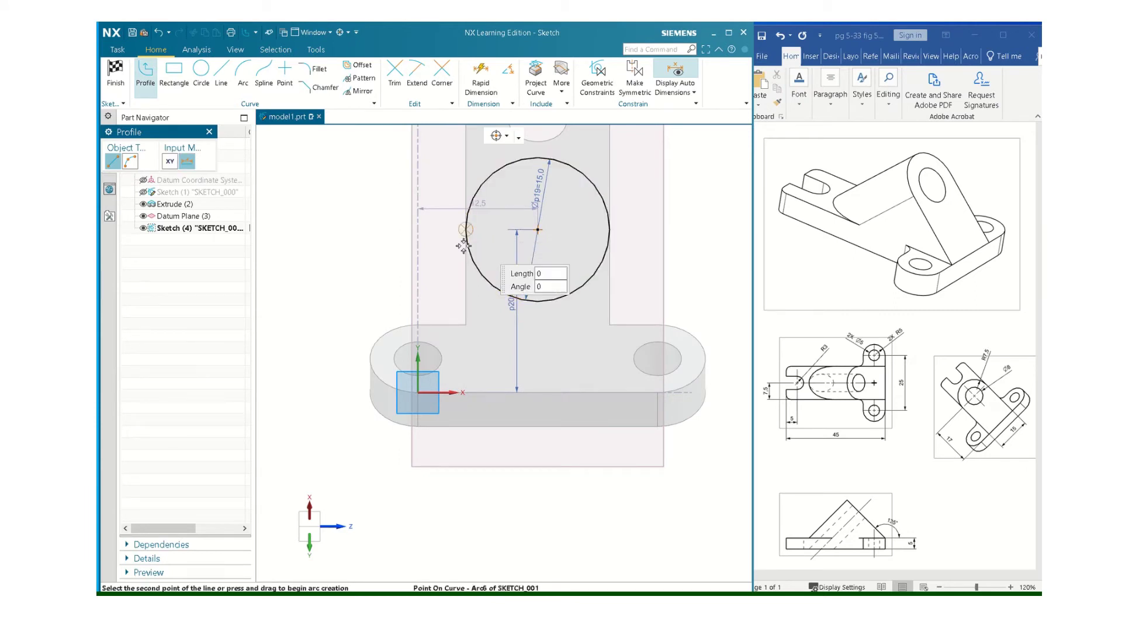
pyautogui.click(466, 391)
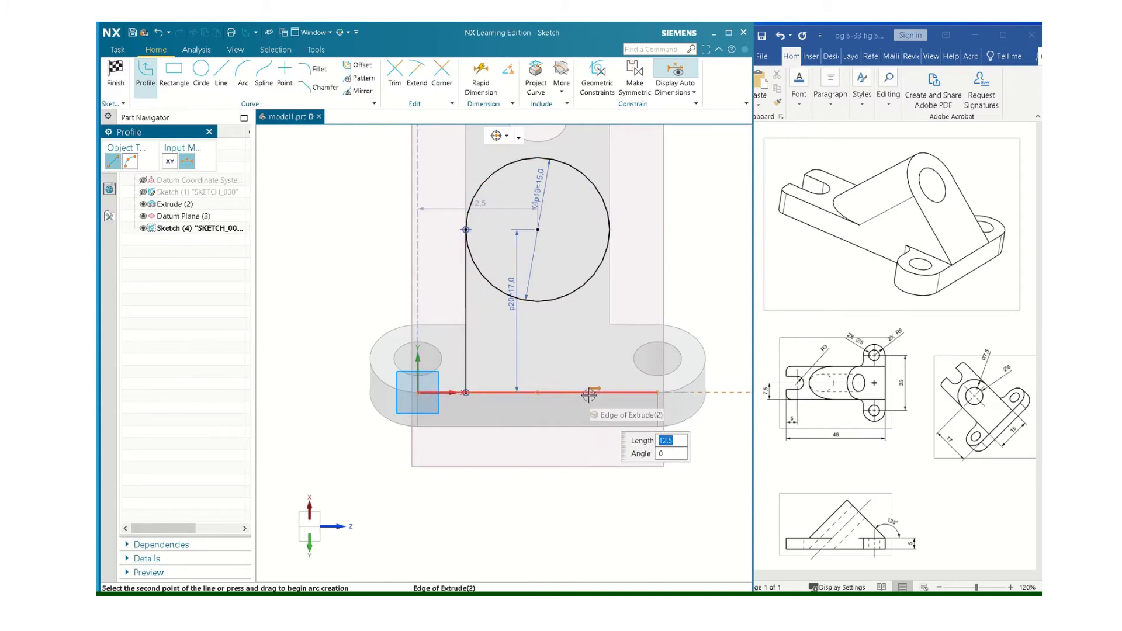
pyautogui.write('15')
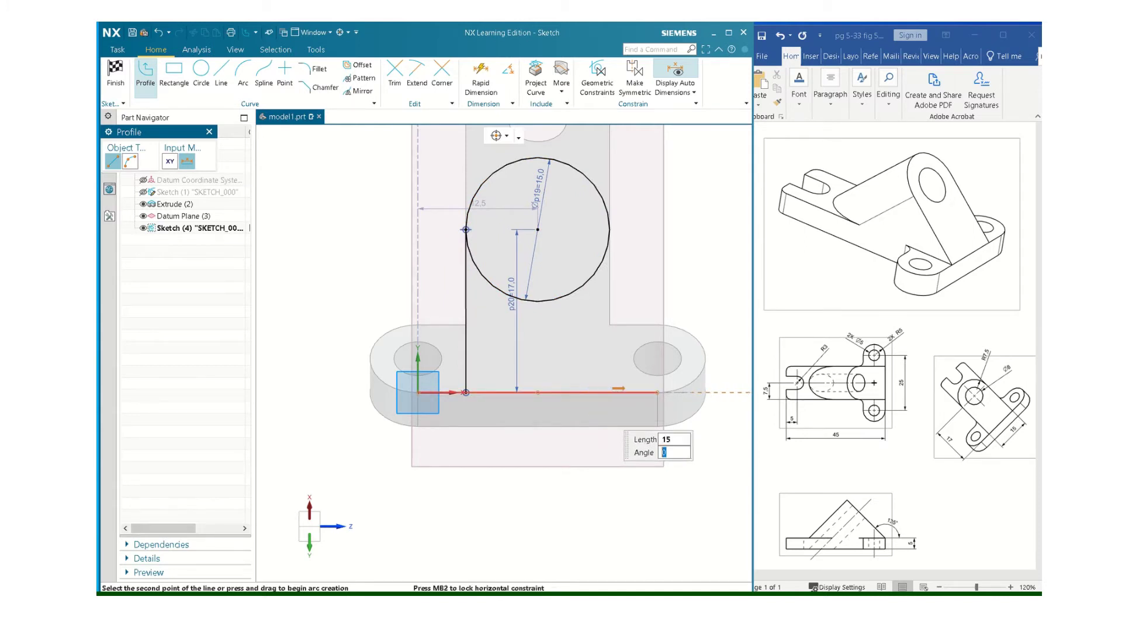
pyautogui.press('Tab')
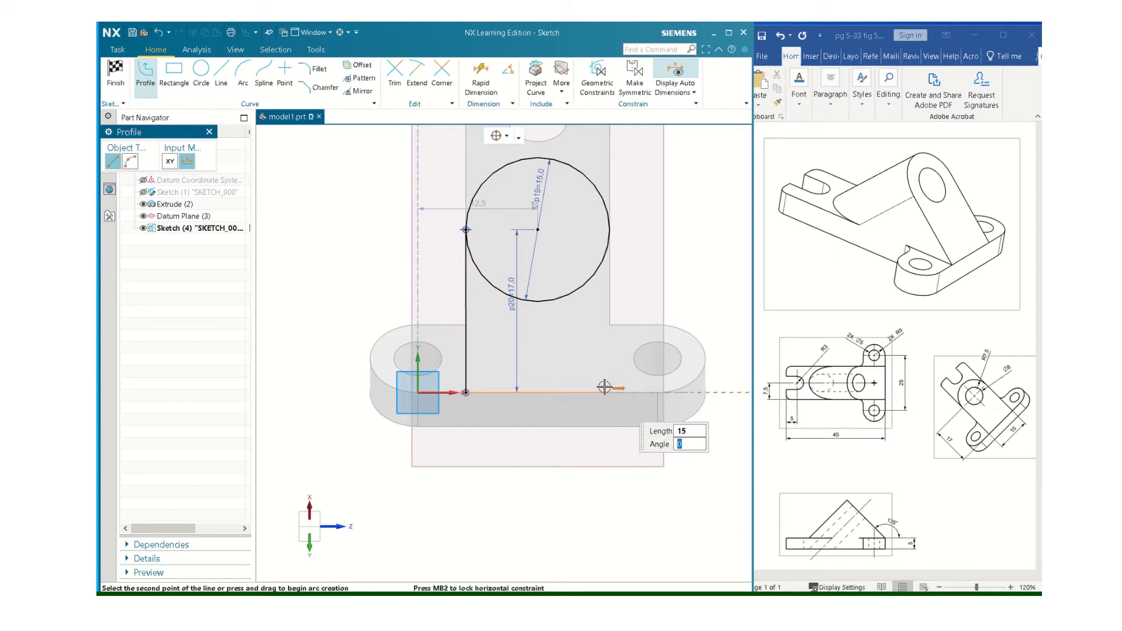
pyautogui.click(604, 387)
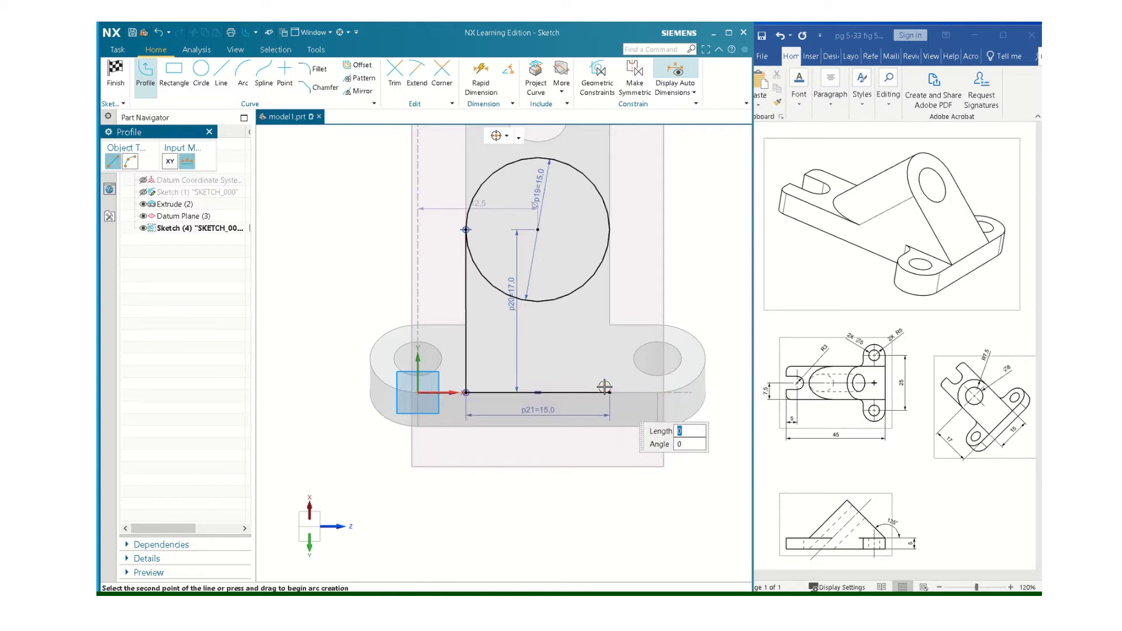
pyautogui.click(611, 233)
pyautogui.press('Escape')
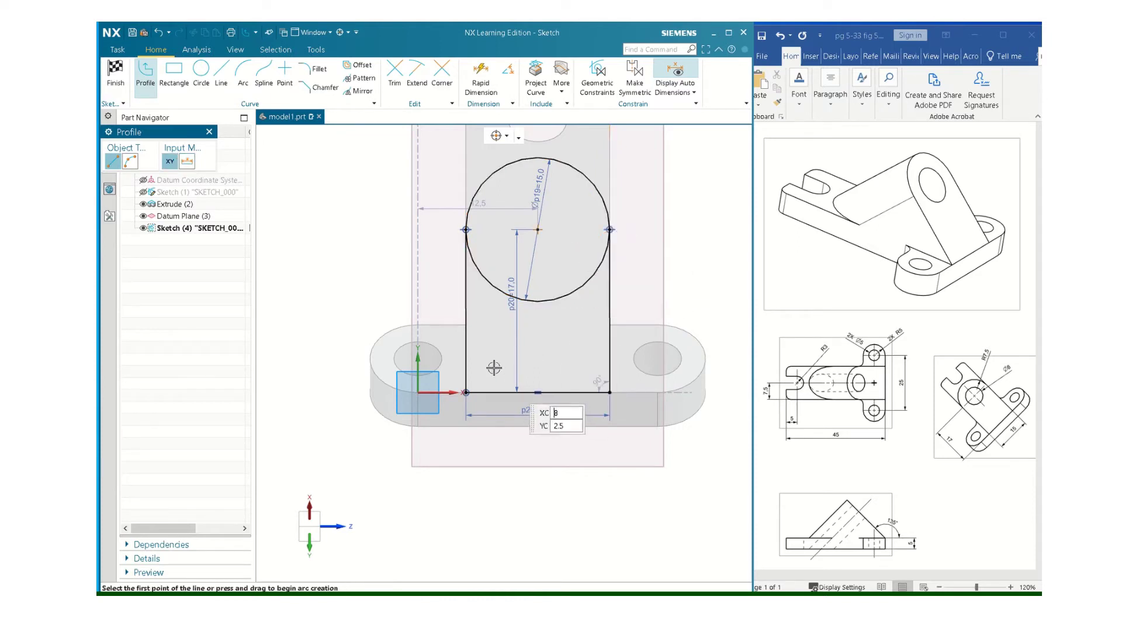
# Step: Trim away the lower half of the 15 mm circle to leave a closed round-topped profile, and finish the sketch
pyautogui.click(395, 69)
pyautogui.moveTo(562, 273); pyautogui.dragTo(586, 309)
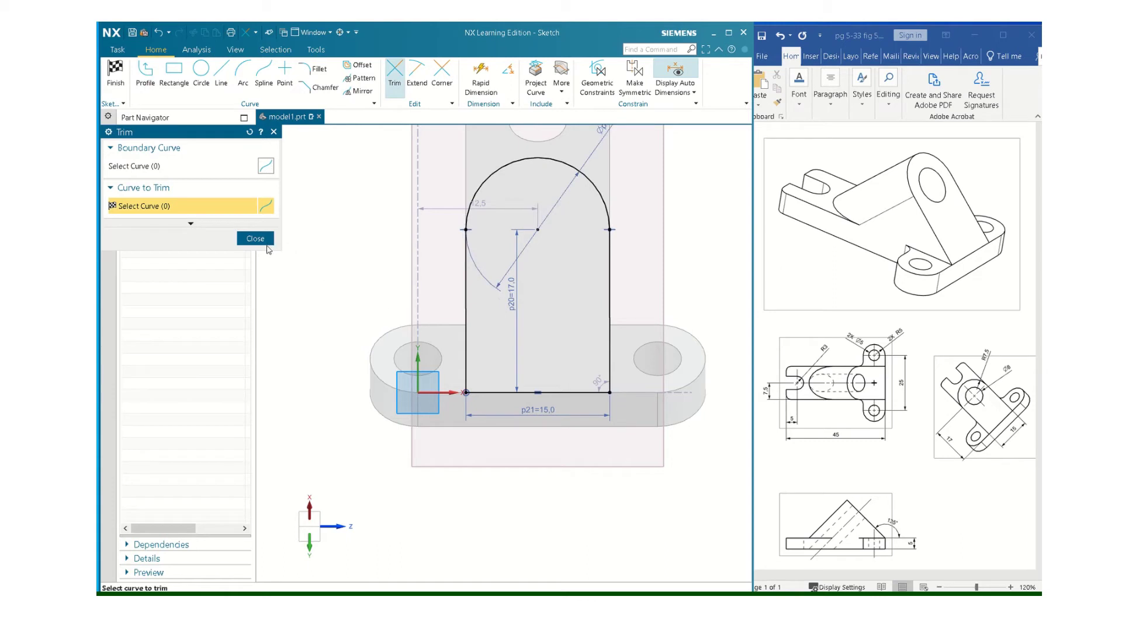
pyautogui.click(255, 238)
pyautogui.scroll(-3, 536, 339)
pyautogui.moveTo(537, 329)
pyautogui.mouseDown(button='middle')
pyautogui.moveTo(563, 311)
pyautogui.moveTo(646, 318)
pyautogui.moveTo(586, 311)
pyautogui.mouseUp(button='middle')
pyautogui.scroll(1, 588, 310)
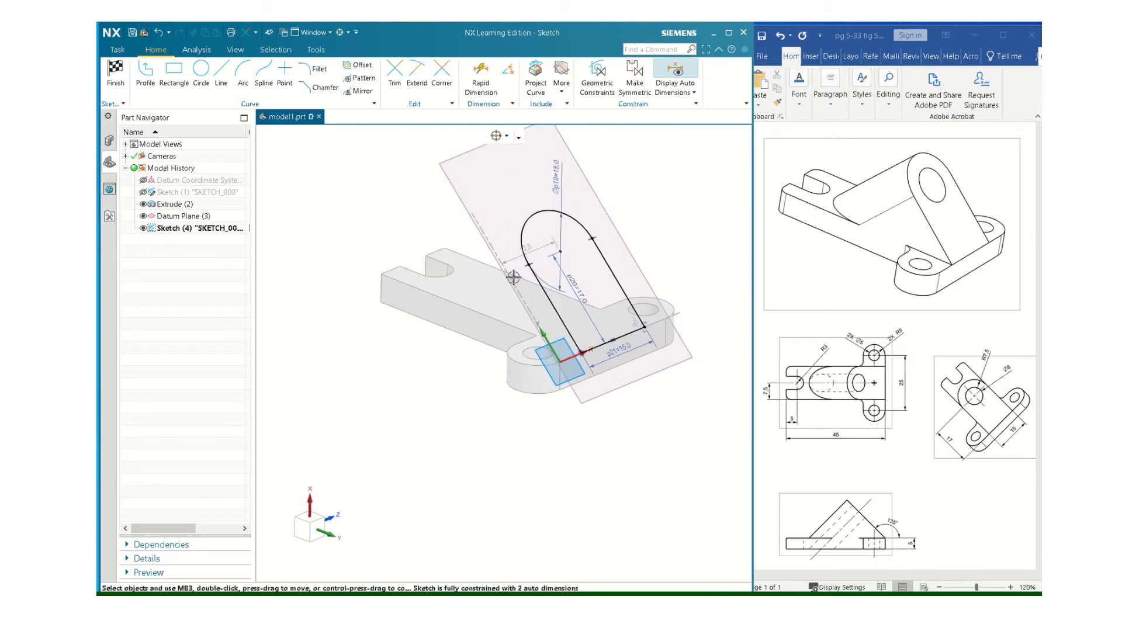
pyautogui.click(115, 73)
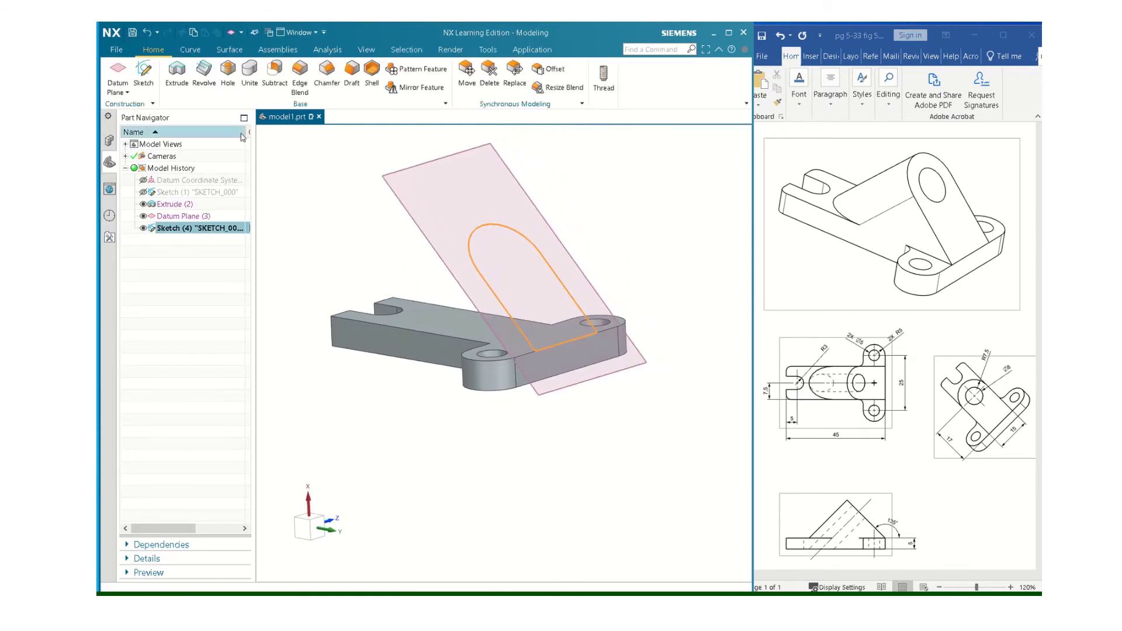
pyautogui.click(180, 71)
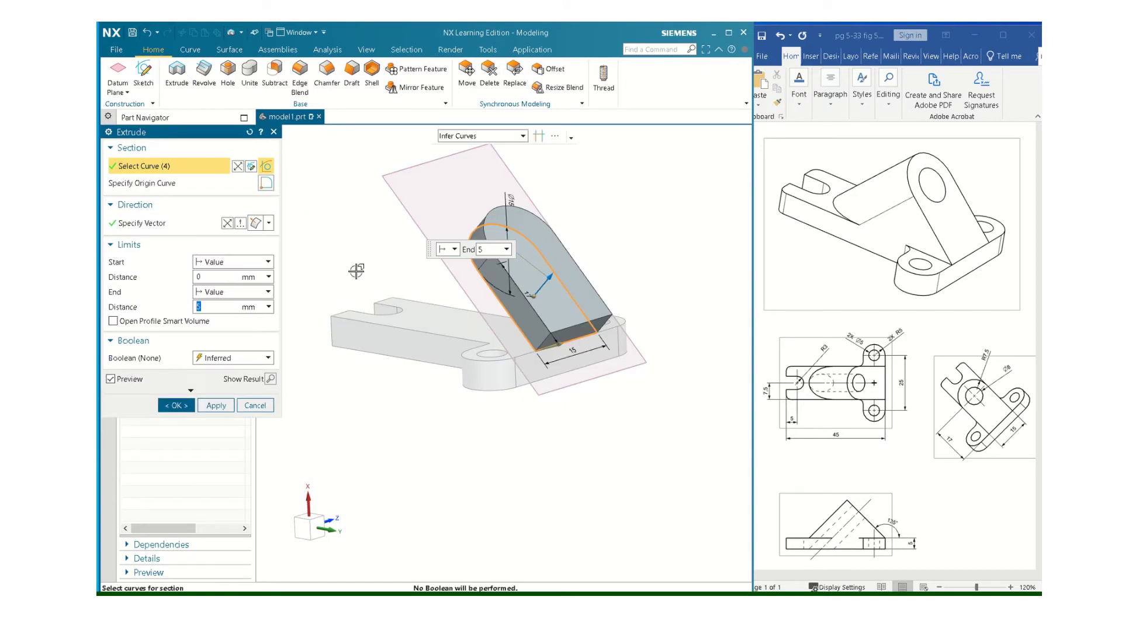
pyautogui.click(239, 224)
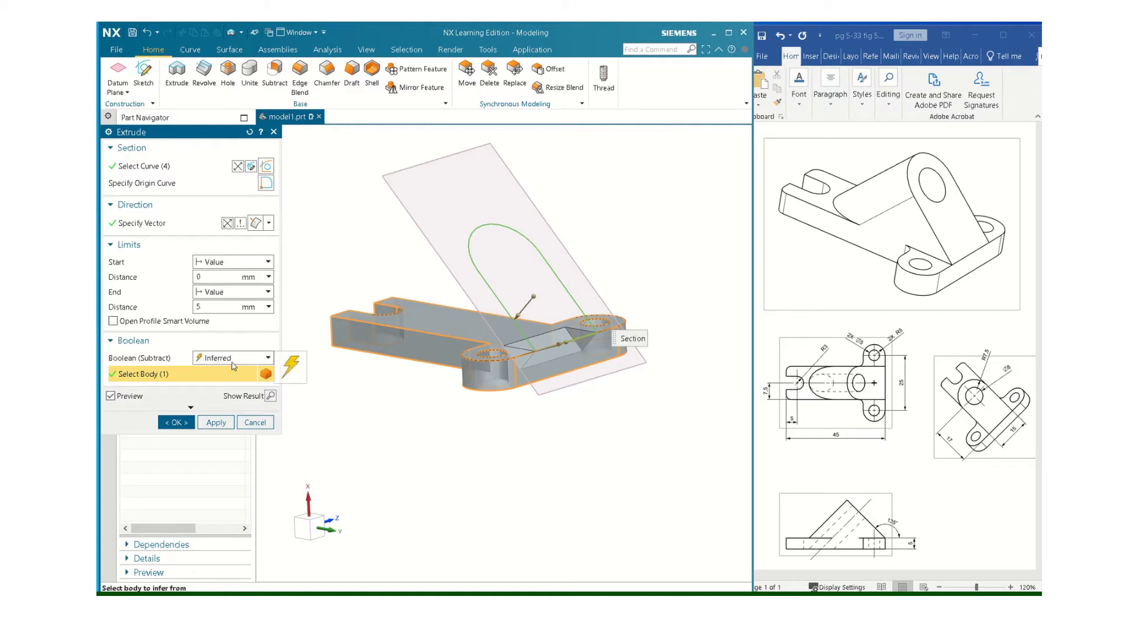
pyautogui.click(268, 358)
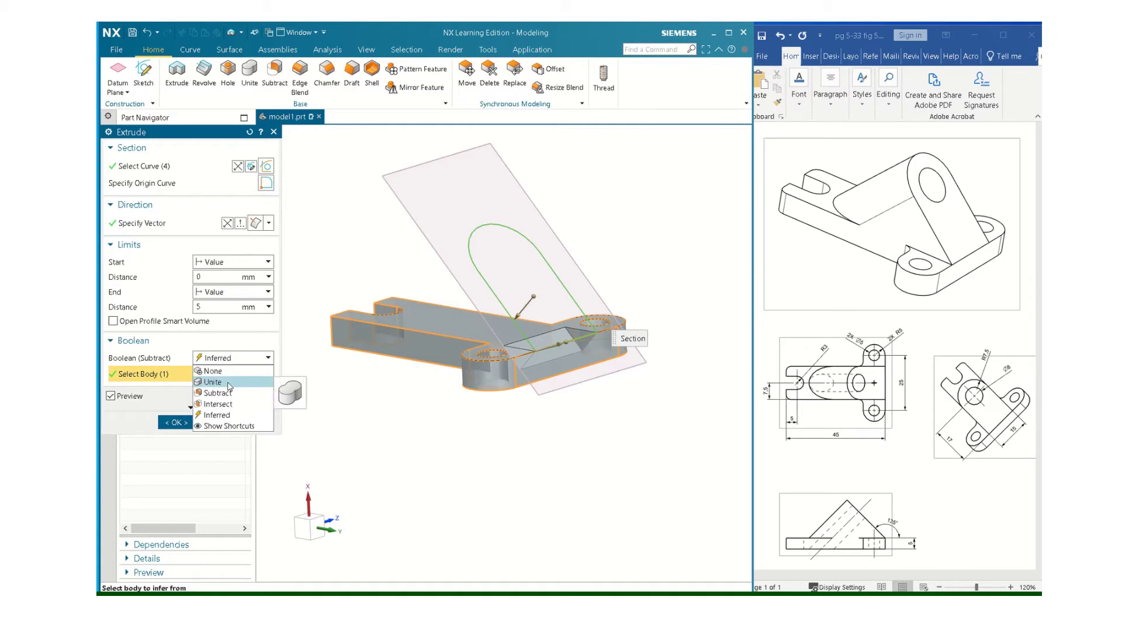
pyautogui.click(229, 384)
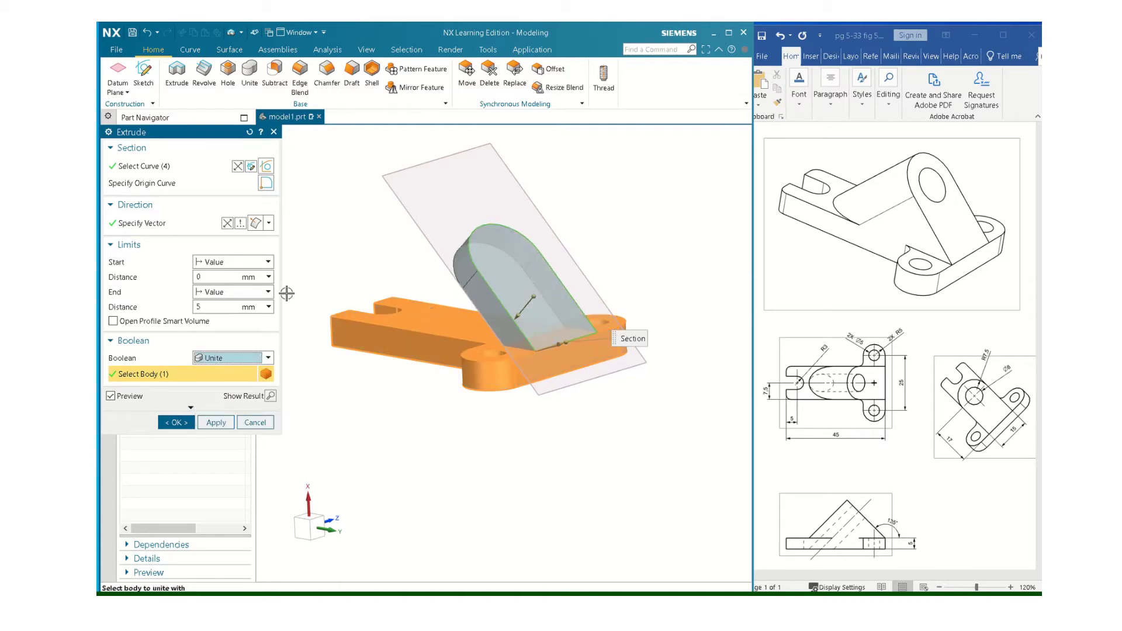
pyautogui.click(268, 293)
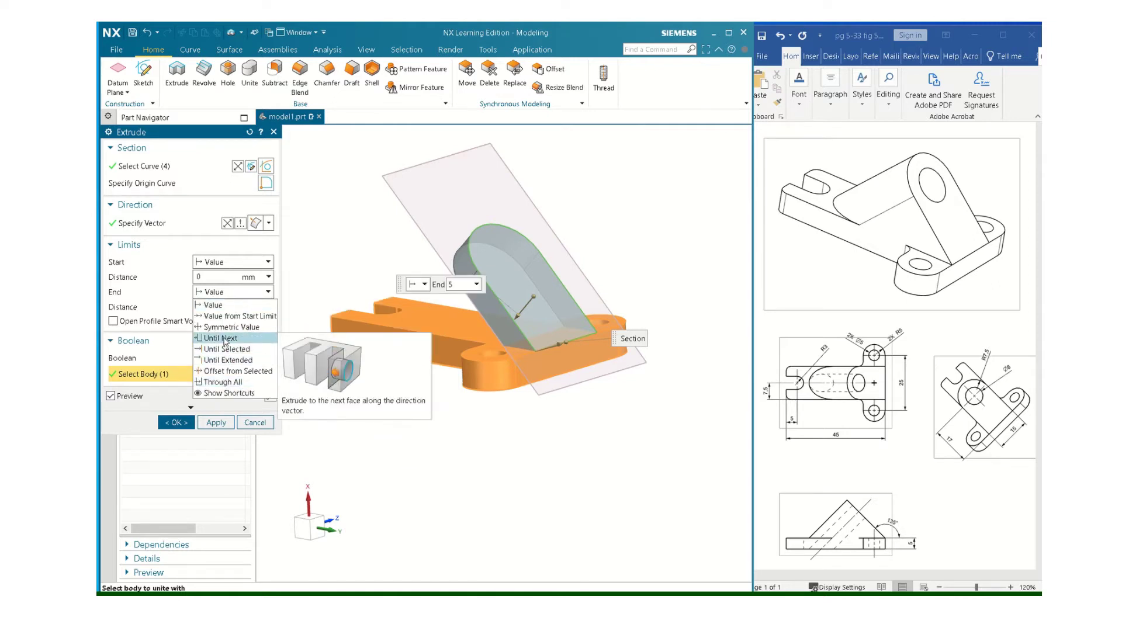
pyautogui.click(225, 339)
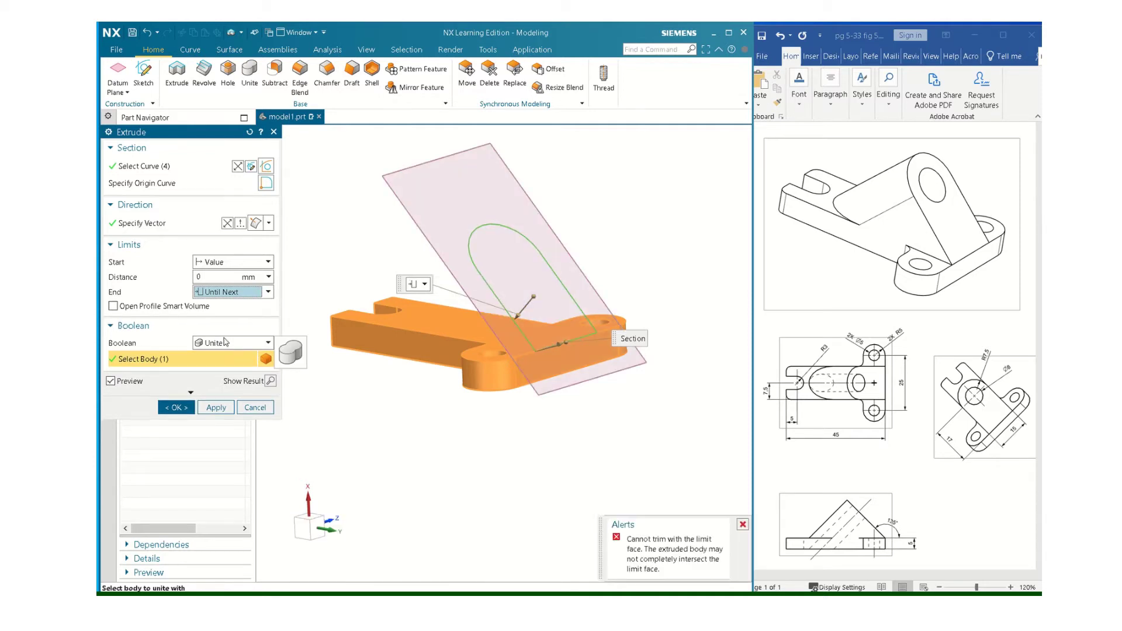
pyautogui.click(266, 359)
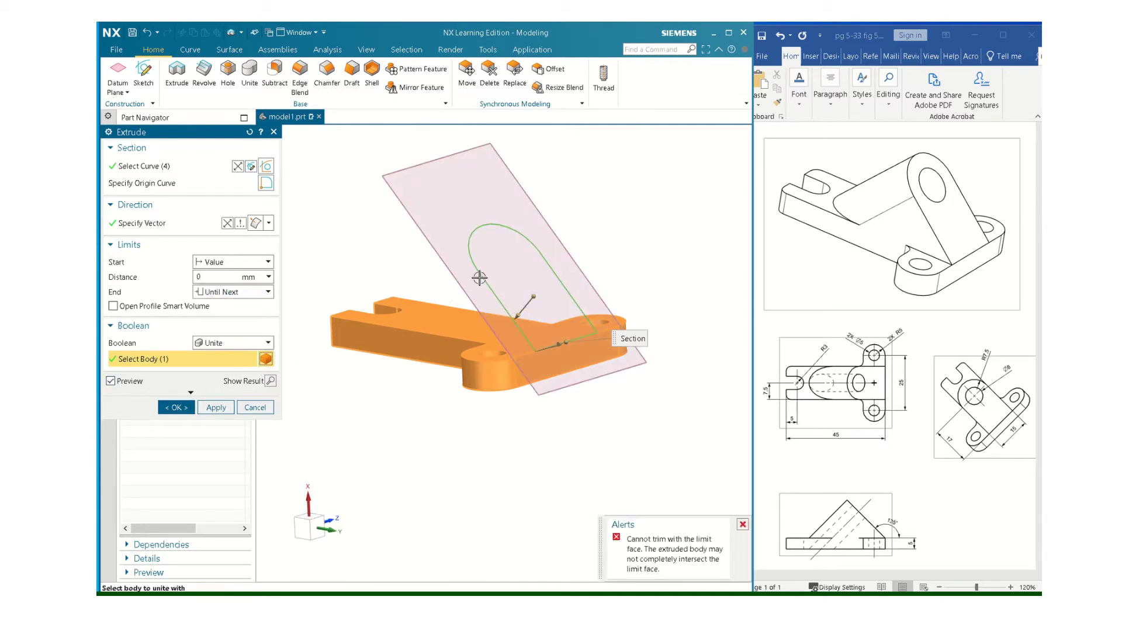
pyautogui.click(255, 407)
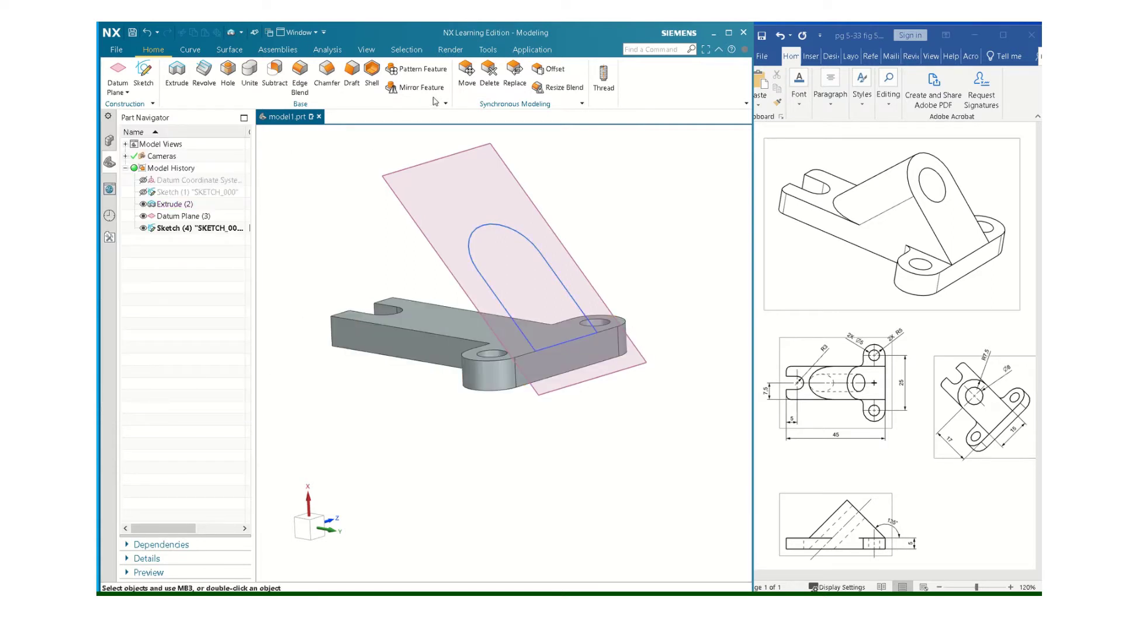
pyautogui.click(177, 71)
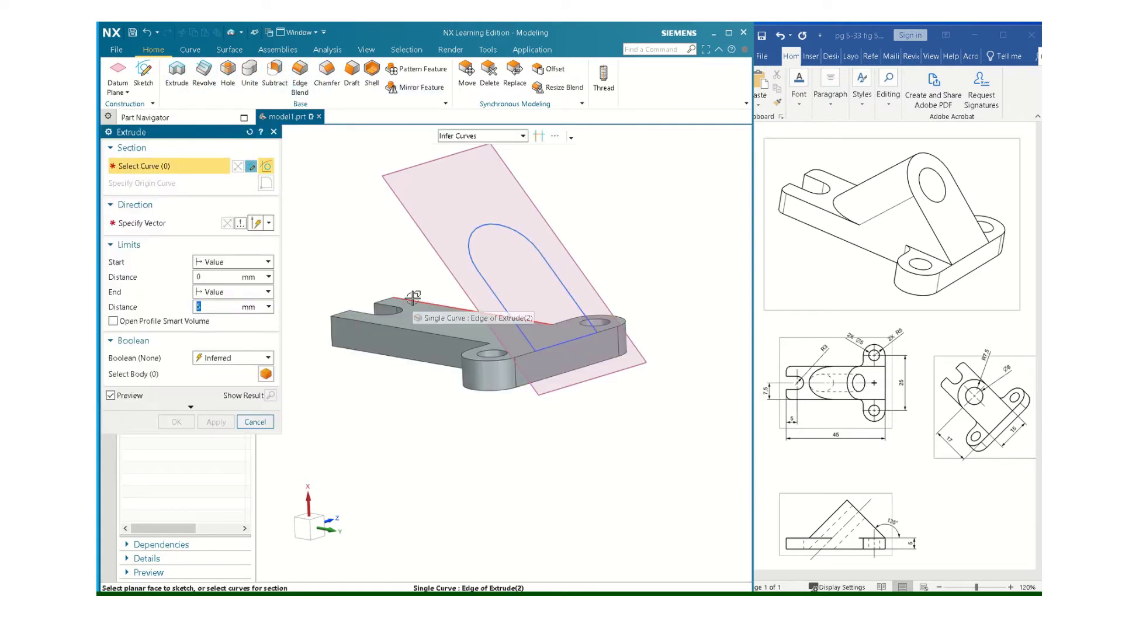
pyautogui.click(496, 295)
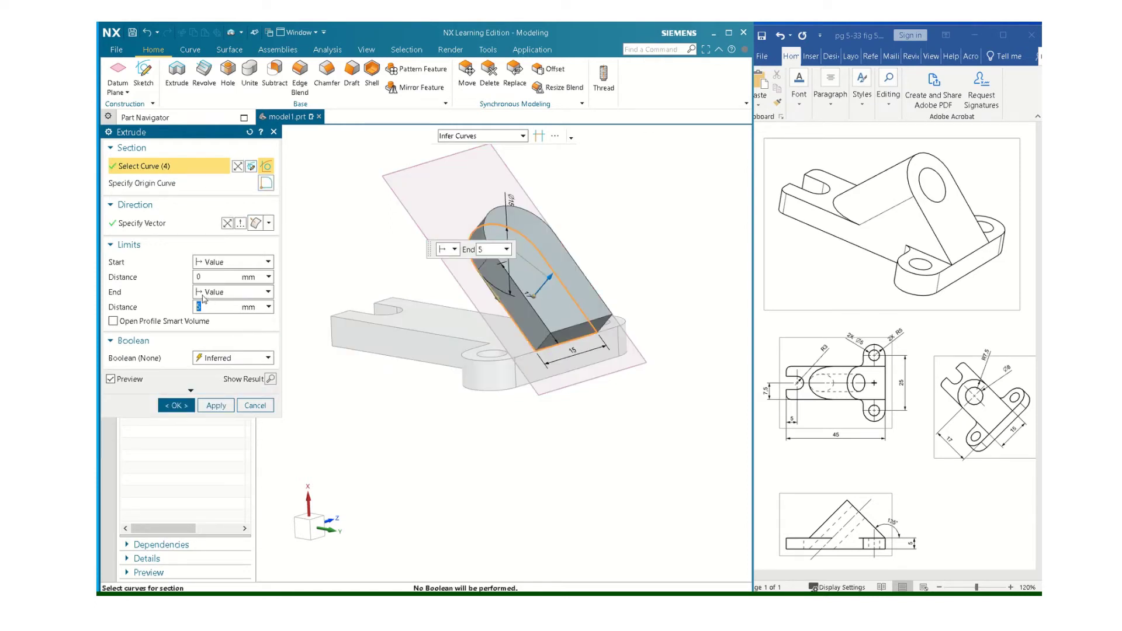
pyautogui.click(228, 223)
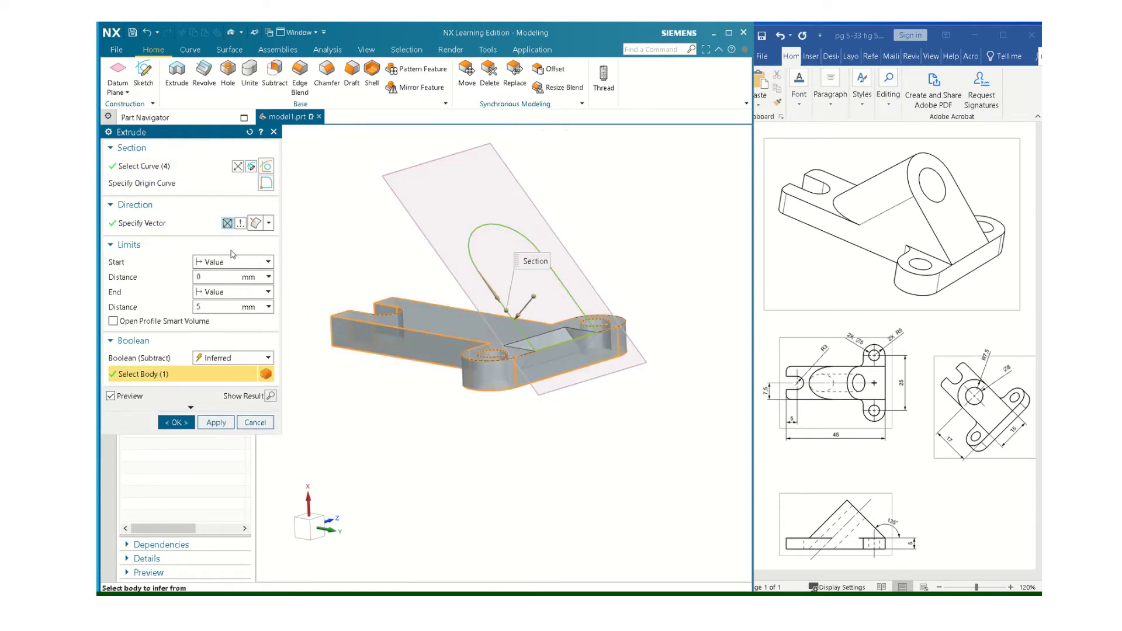
pyautogui.click(268, 292)
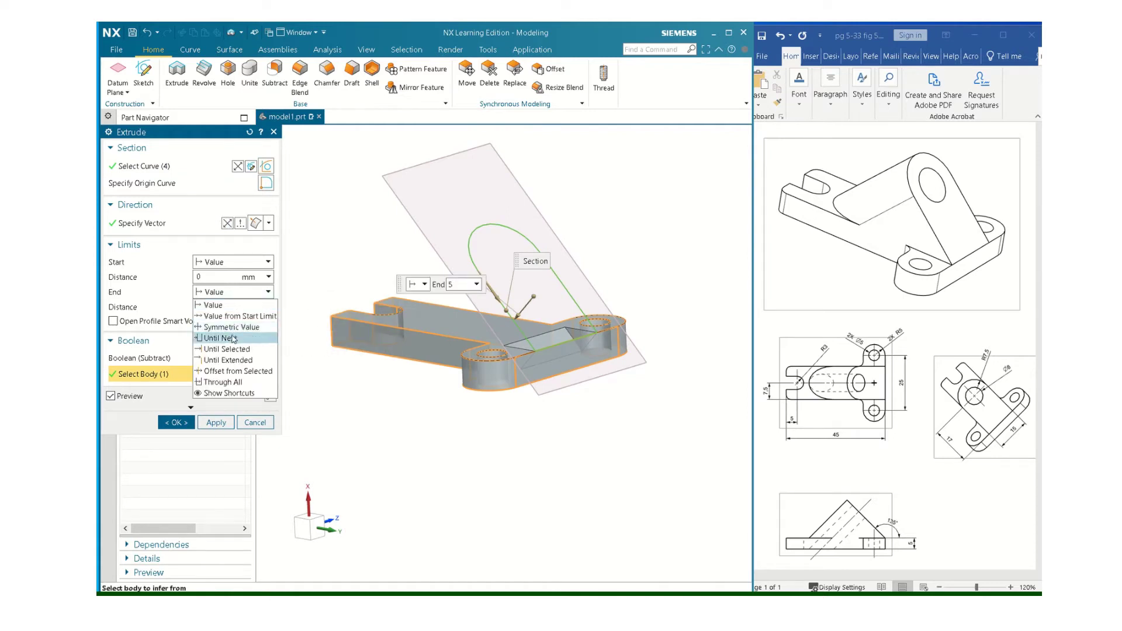
pyautogui.click(233, 338)
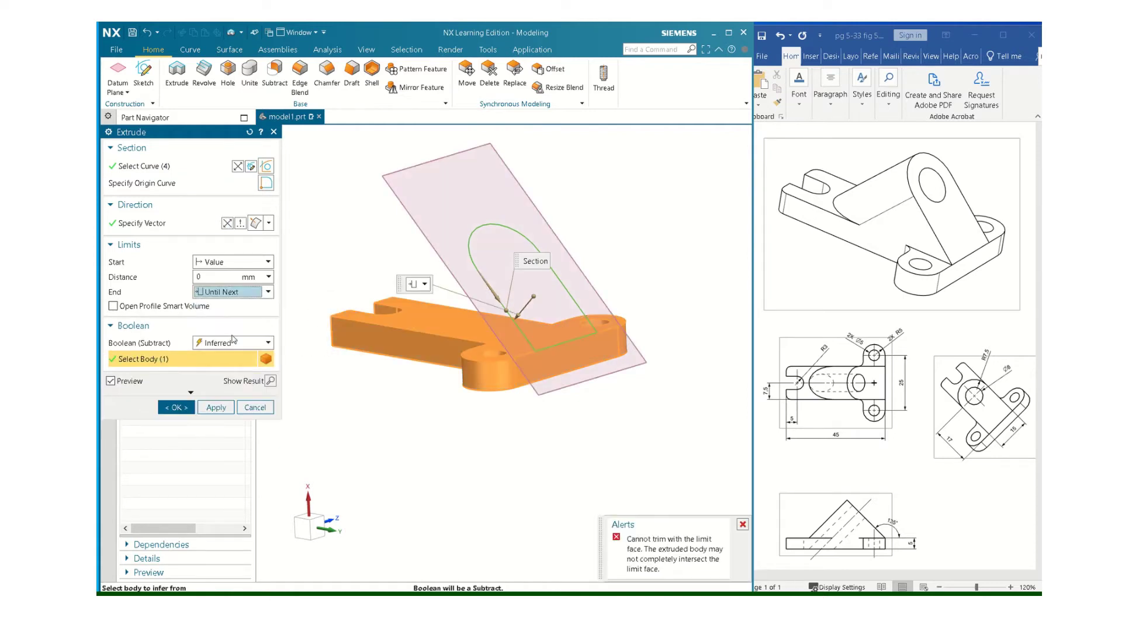
pyautogui.click(269, 345)
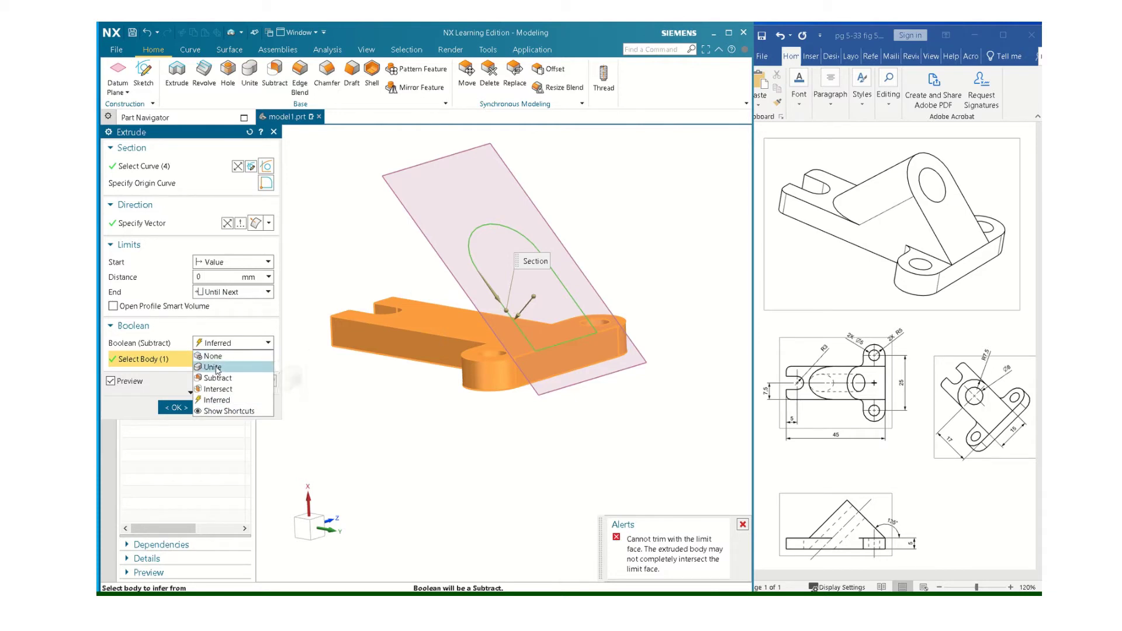
pyautogui.click(213, 367)
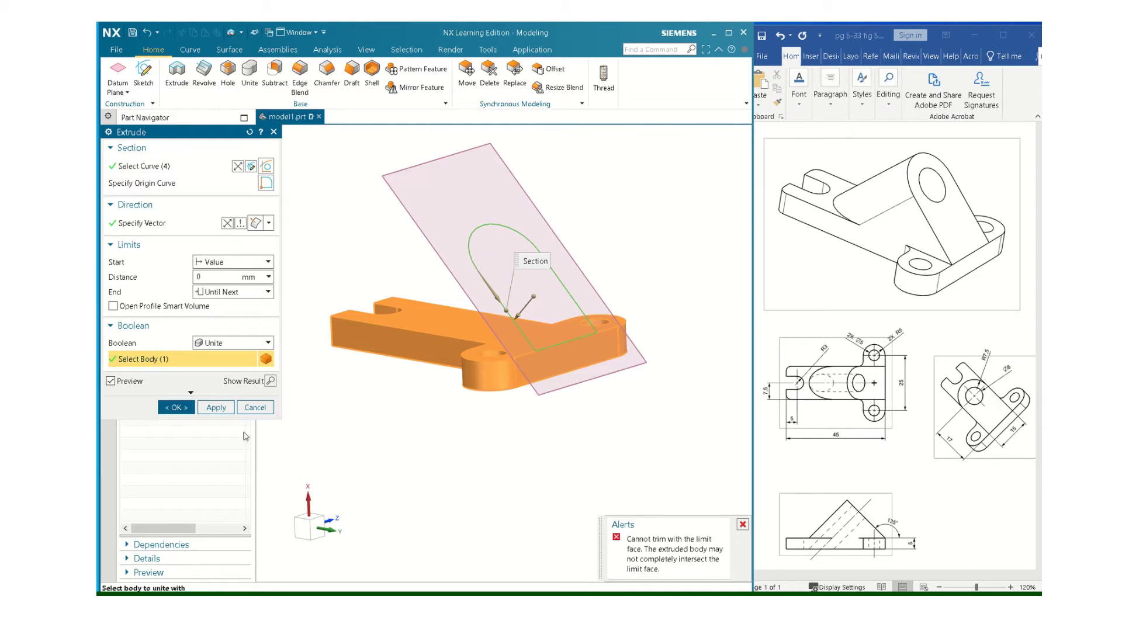
pyautogui.click(255, 407)
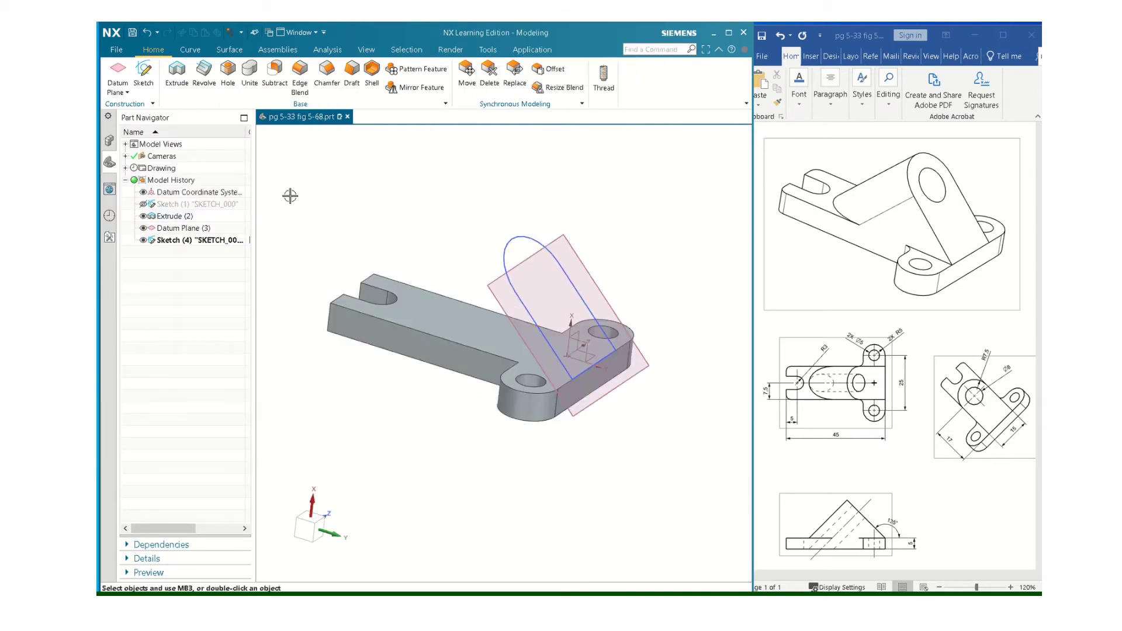
# Step: Extrude the round-topped lug profile in the reversed direction towards the base, ending Until Next, and unite it with the base body
pyautogui.click(176, 71)
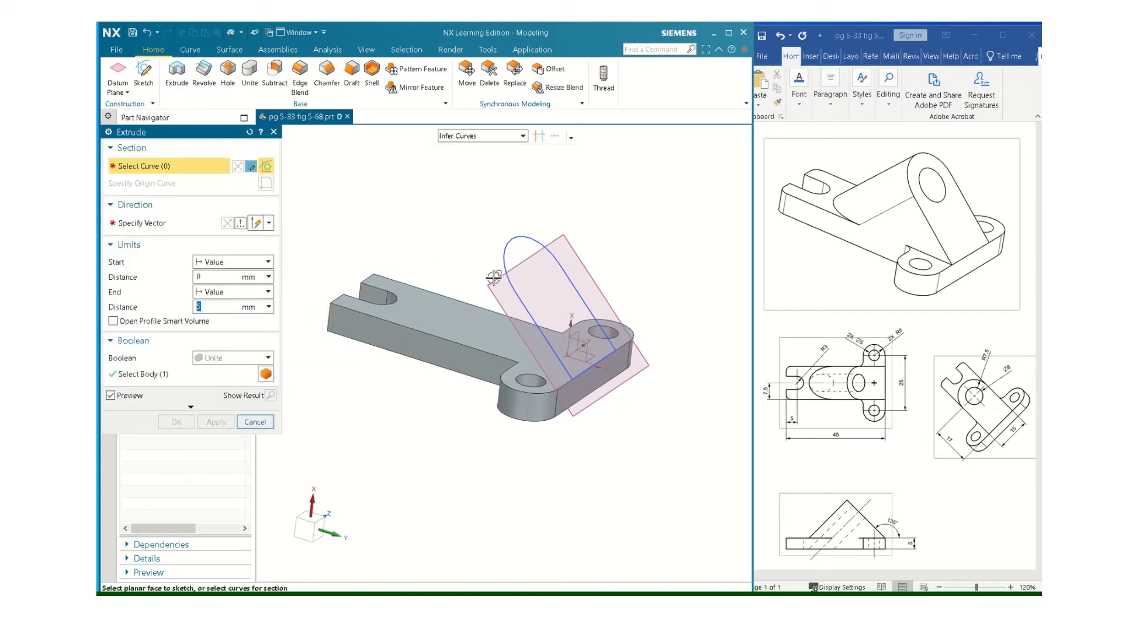
pyautogui.click(524, 311)
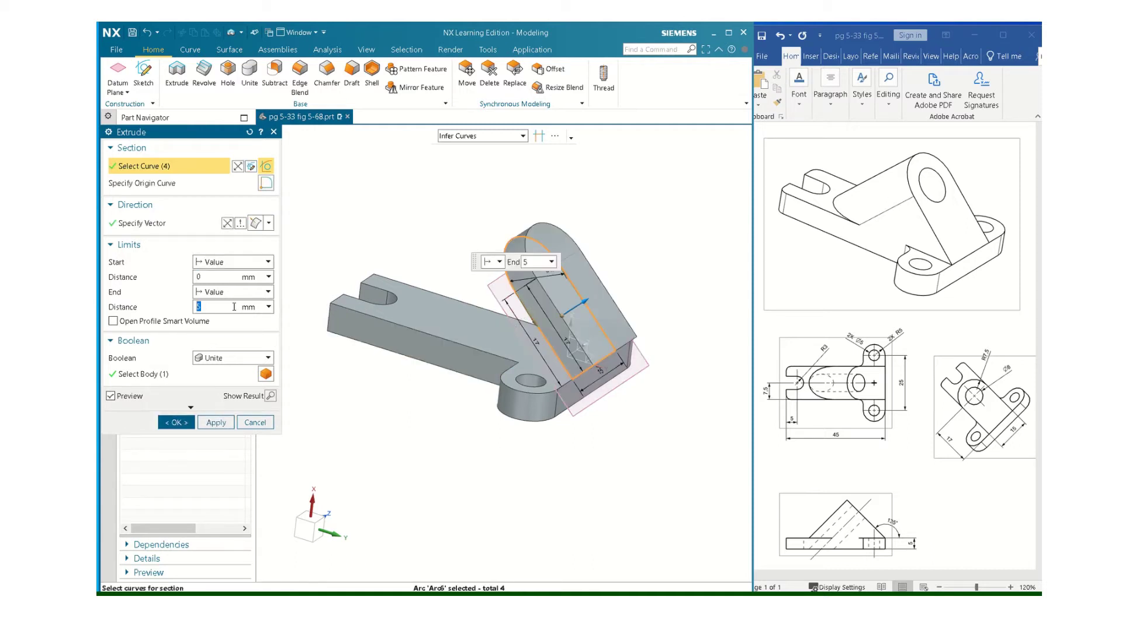
pyautogui.click(227, 222)
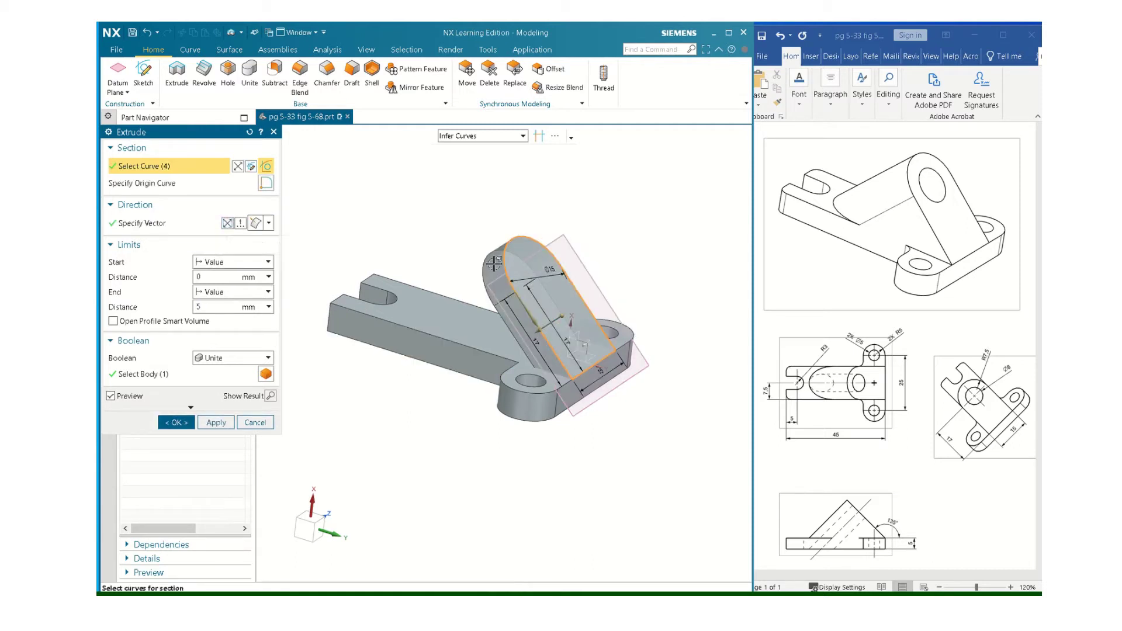
pyautogui.click(267, 293)
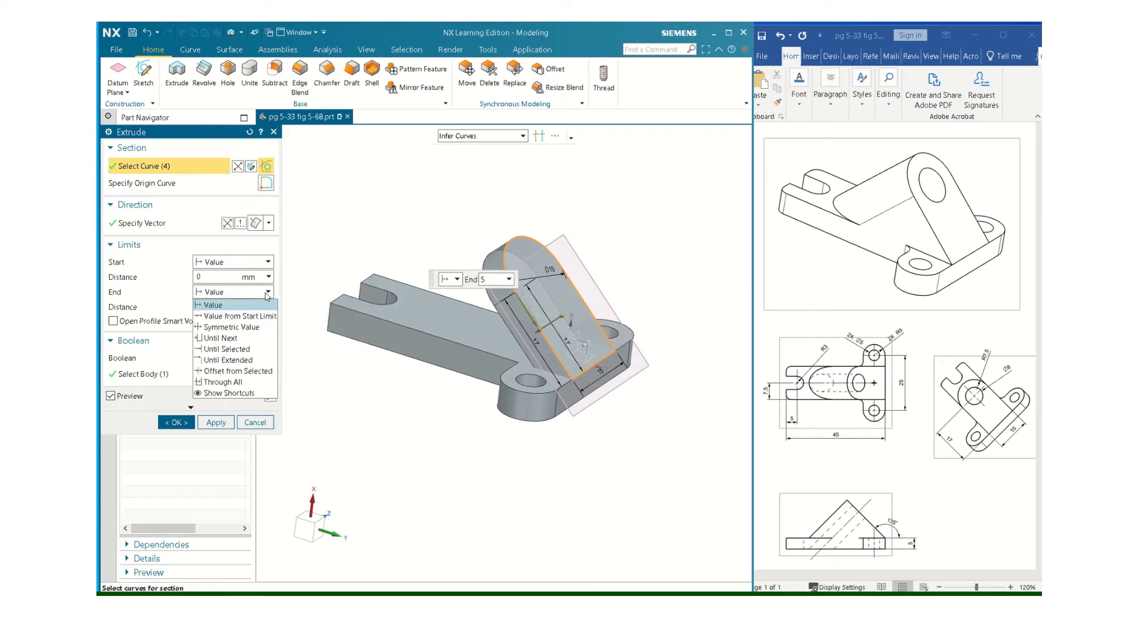
pyautogui.click(231, 338)
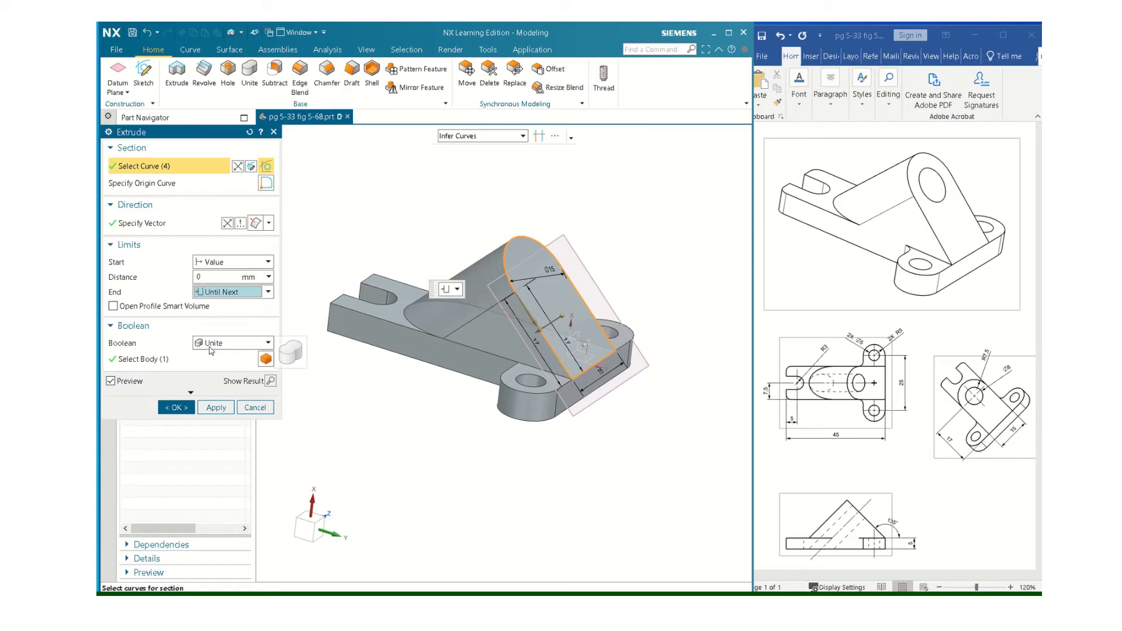
pyautogui.click(267, 344)
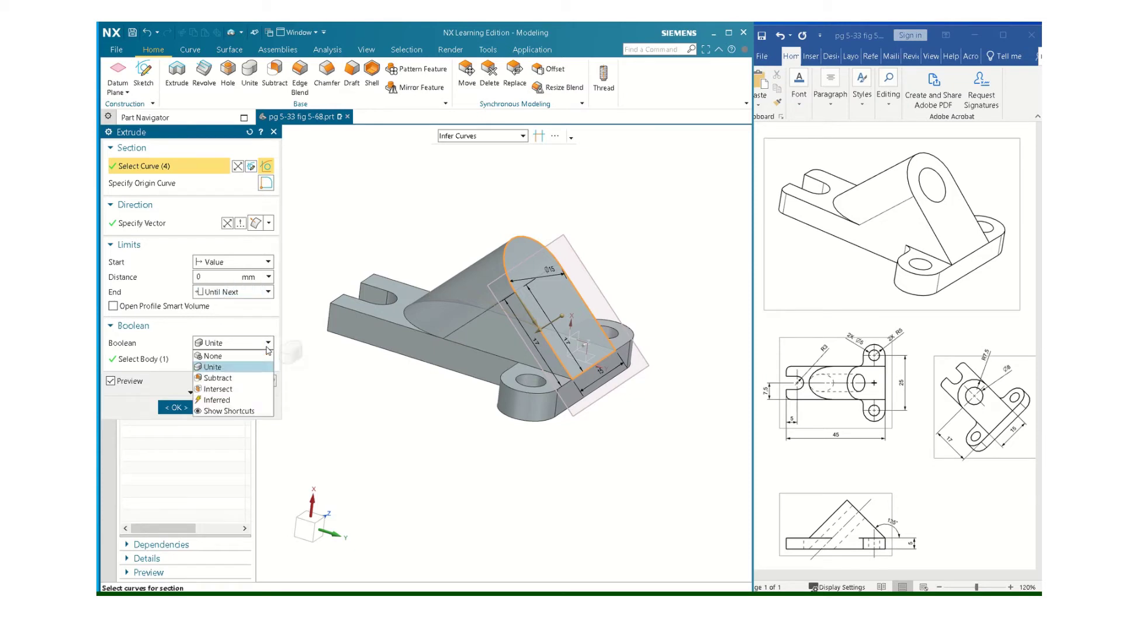
pyautogui.click(221, 368)
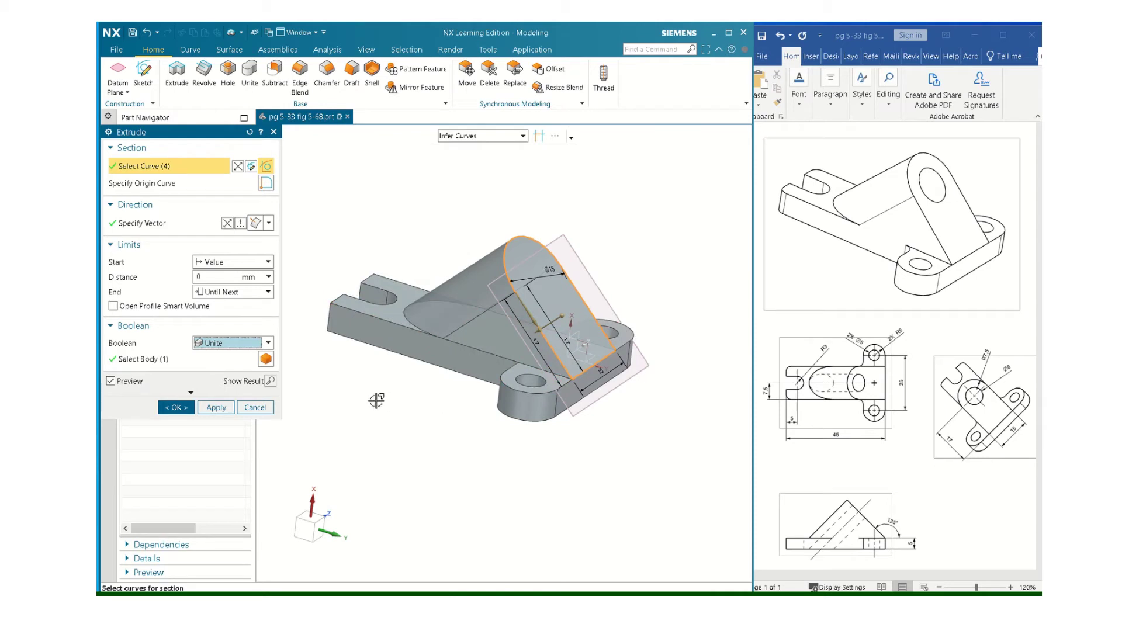
pyautogui.click(173, 407)
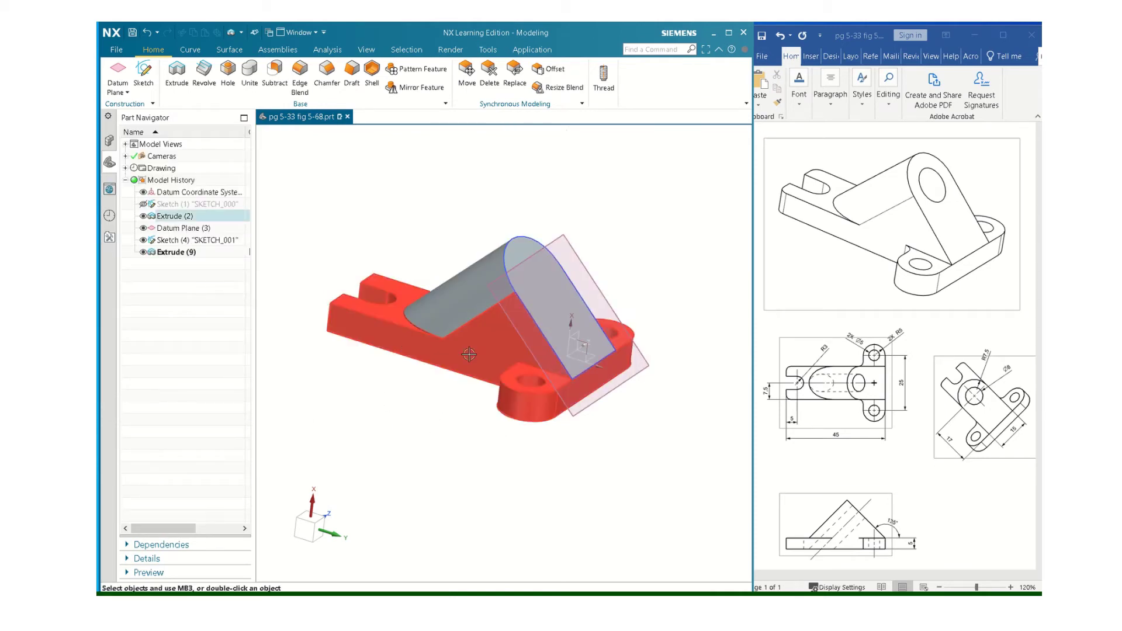
pyautogui.moveTo(483, 345); pyautogui.dragTo(472, 318, button='middle')
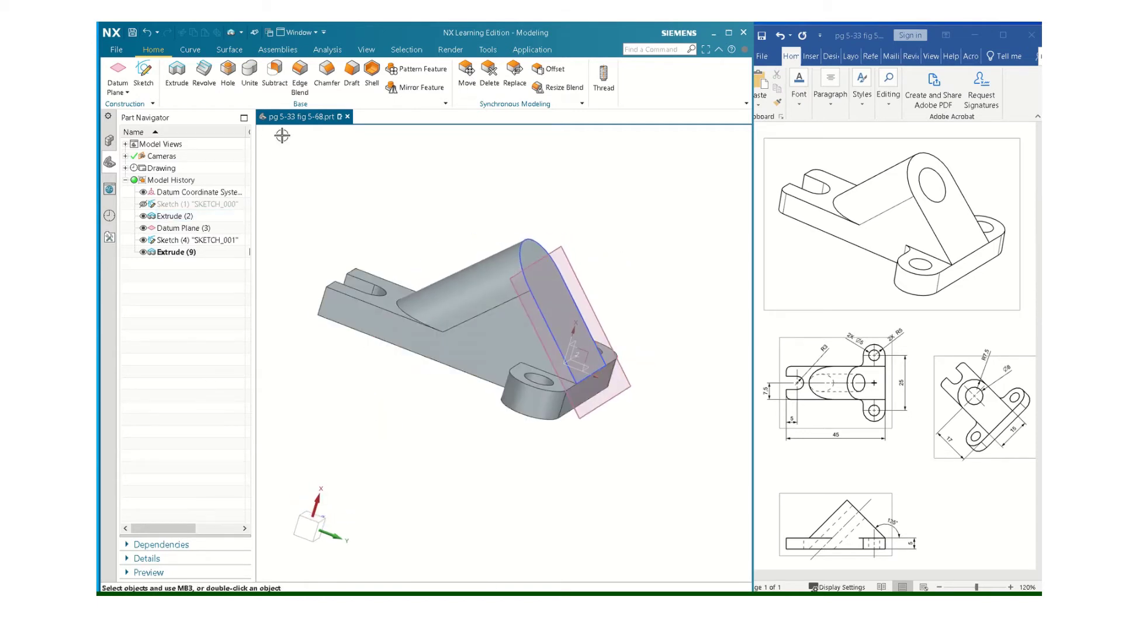
pyautogui.click(250, 73)
pyautogui.click(255, 270)
pyautogui.moveTo(458, 421); pyautogui.dragTo(400, 408, button='middle')
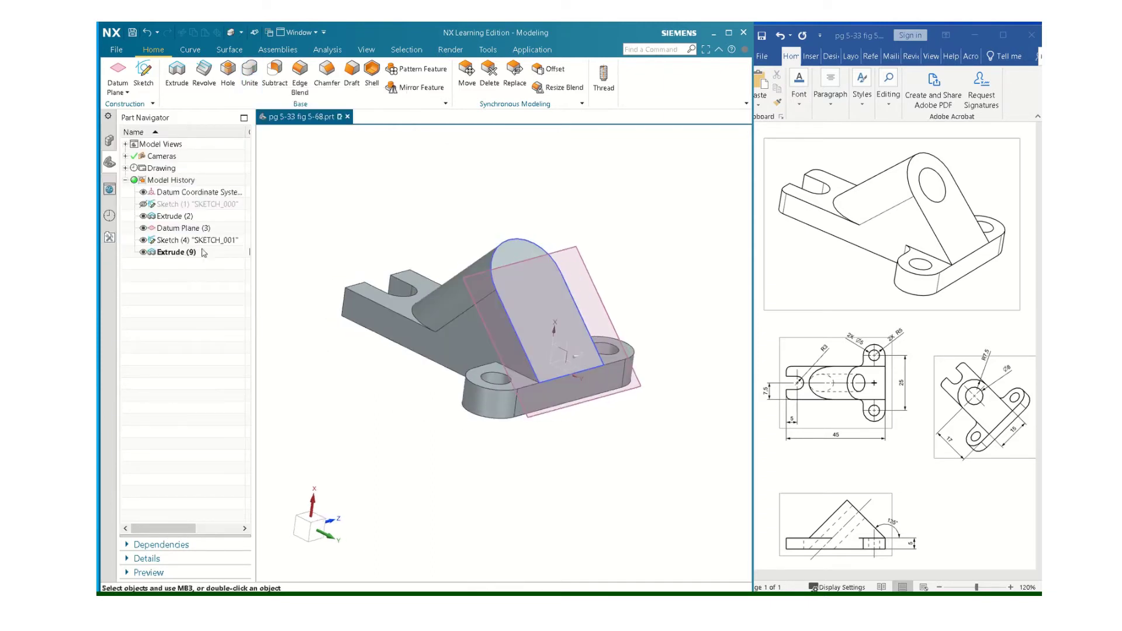
pyautogui.rightClick(183, 233)
pyautogui.click(304, 217)
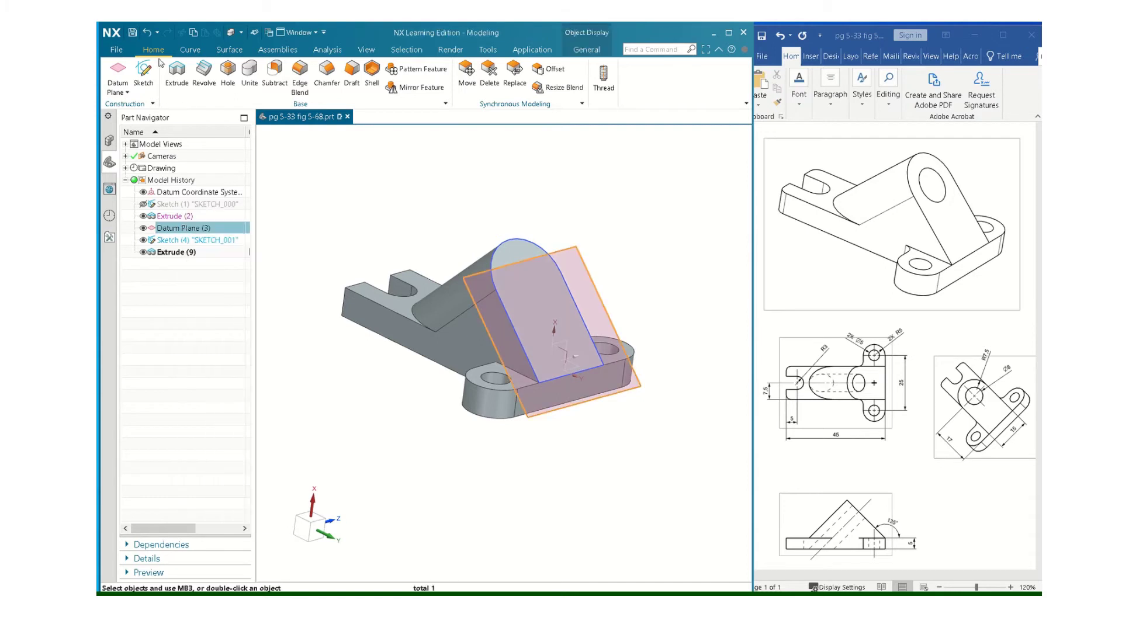
# Step: Undo the lug extrusion and re-extrude its round-topped profile in the reversed direction, ending Until Next and united with the base
pyautogui.click(148, 34)
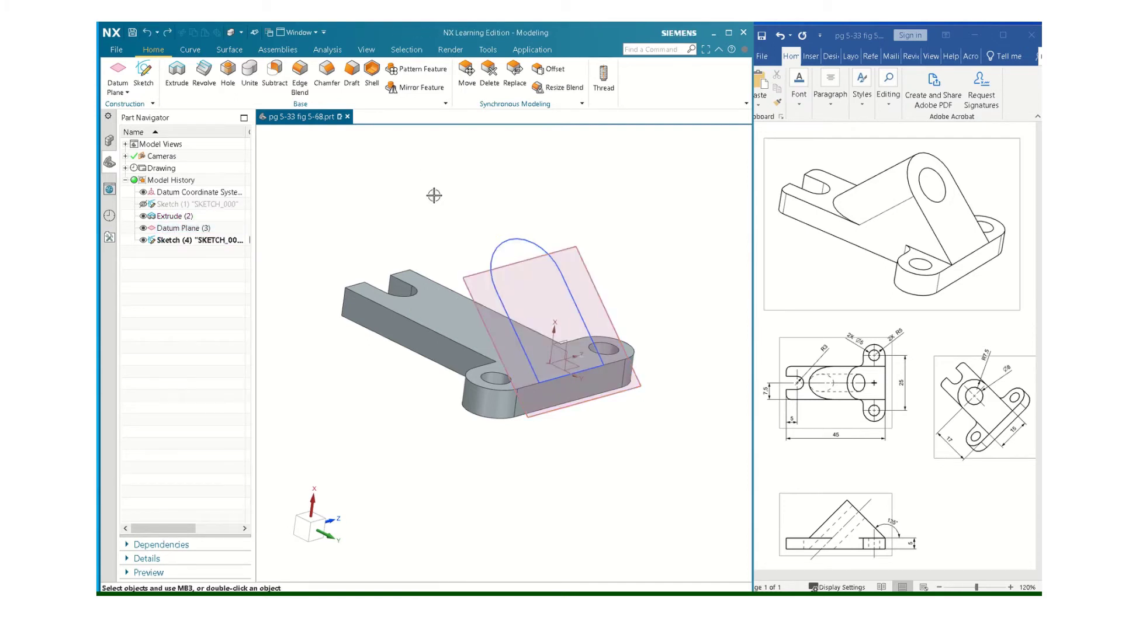
pyautogui.moveTo(434, 195); pyautogui.dragTo(456, 197, button='middle')
pyautogui.click(177, 73)
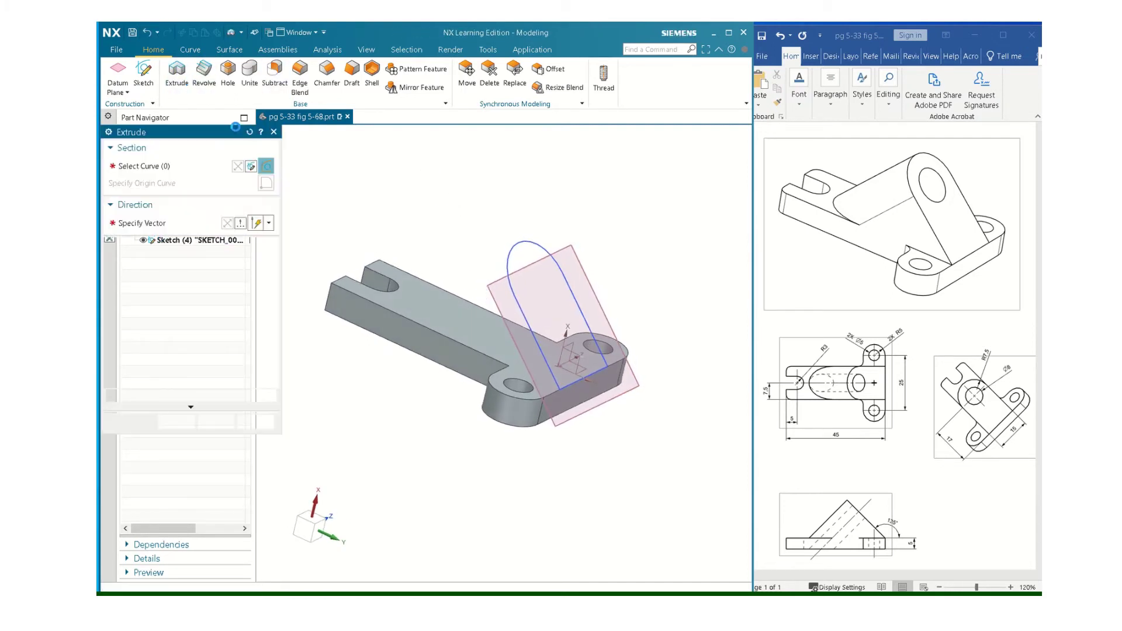
pyautogui.click(539, 240)
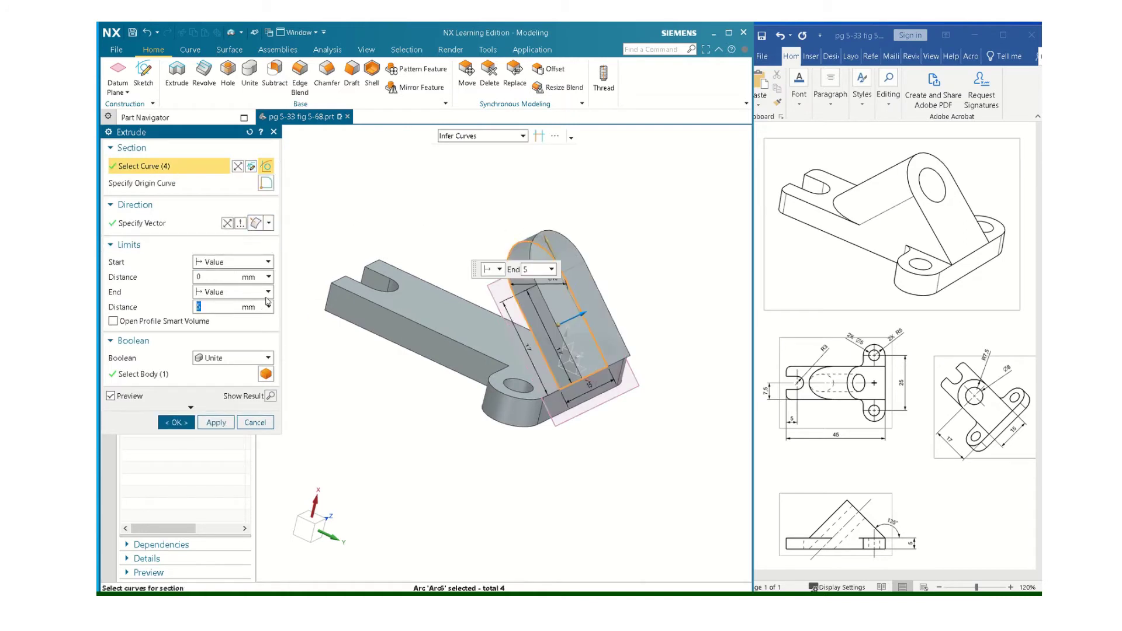
pyautogui.click(228, 223)
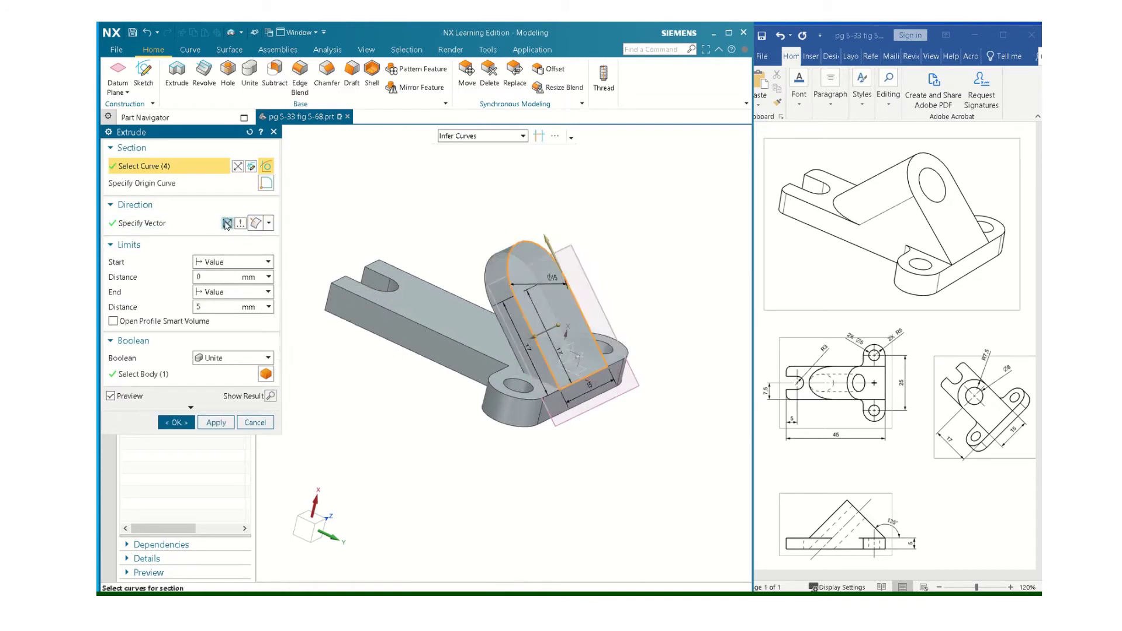
pyautogui.click(268, 292)
pyautogui.click(234, 337)
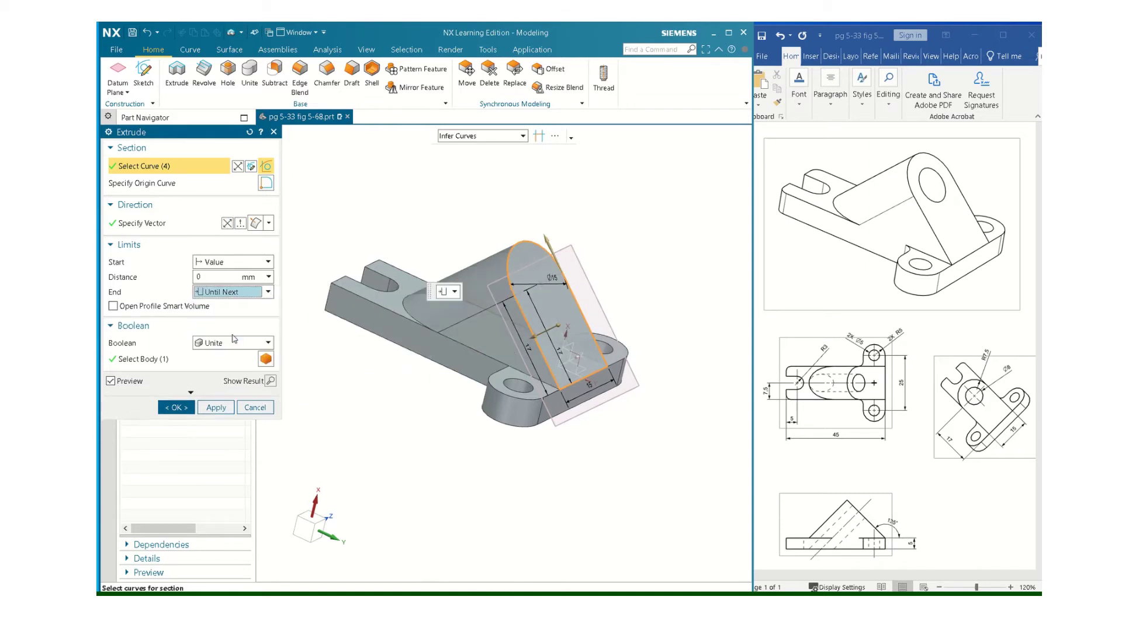
pyautogui.click(174, 407)
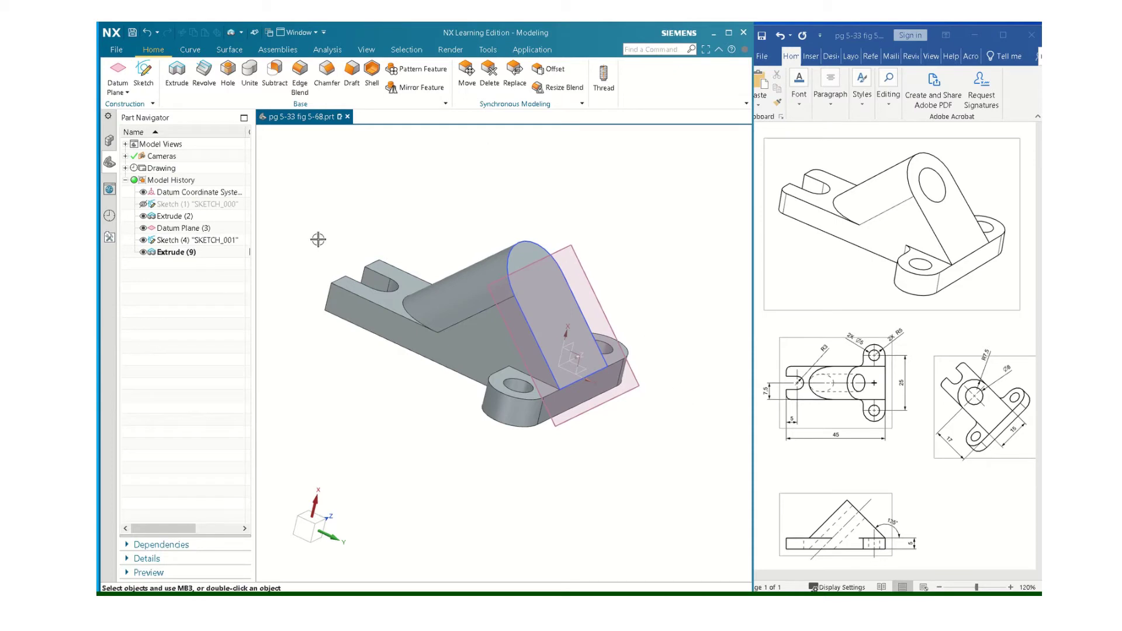
# Step: Hide the inclined datum plane, the lug sketch and the datum coordinate system
pyautogui.rightClick(181, 232)
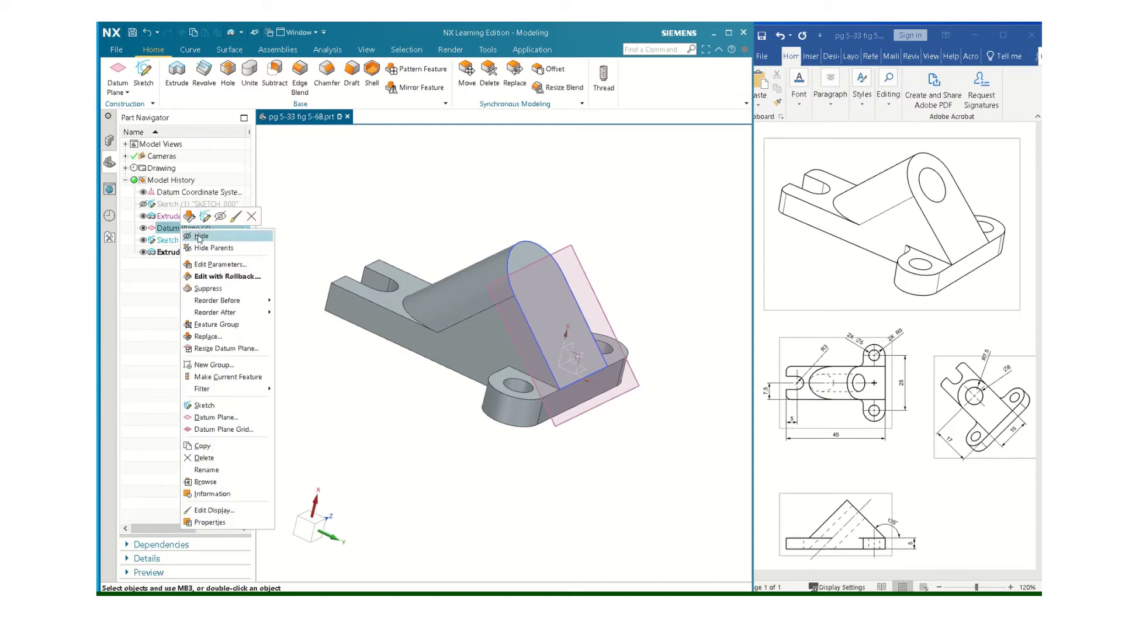
pyautogui.click(199, 238)
pyautogui.rightClick(197, 245)
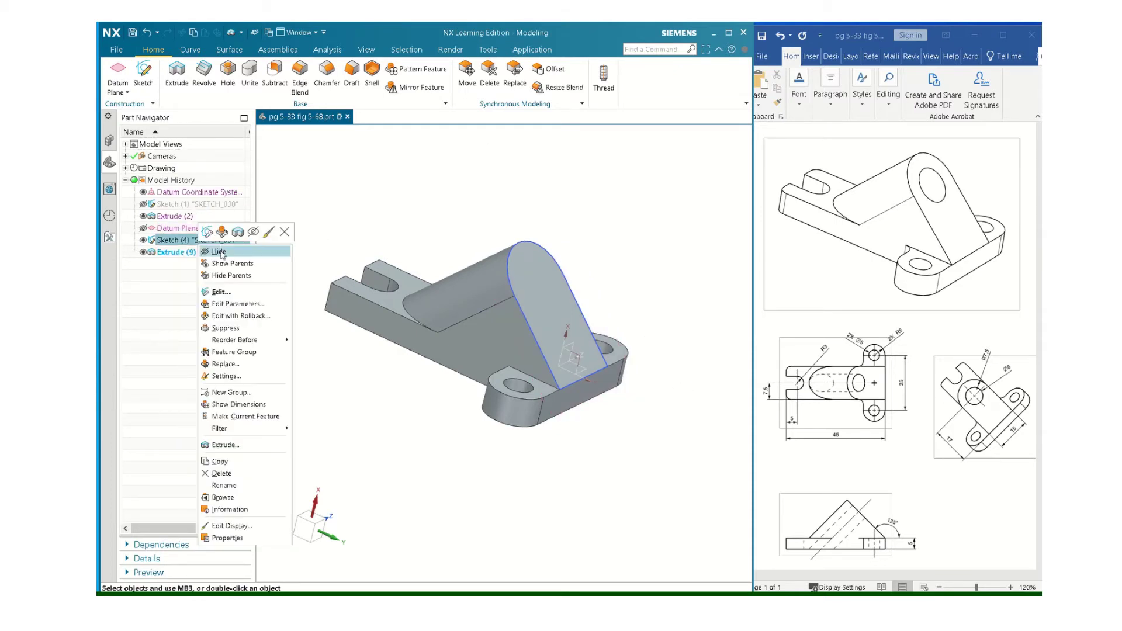
pyautogui.click(218, 252)
pyautogui.moveTo(503, 338); pyautogui.dragTo(532, 306, button='middle')
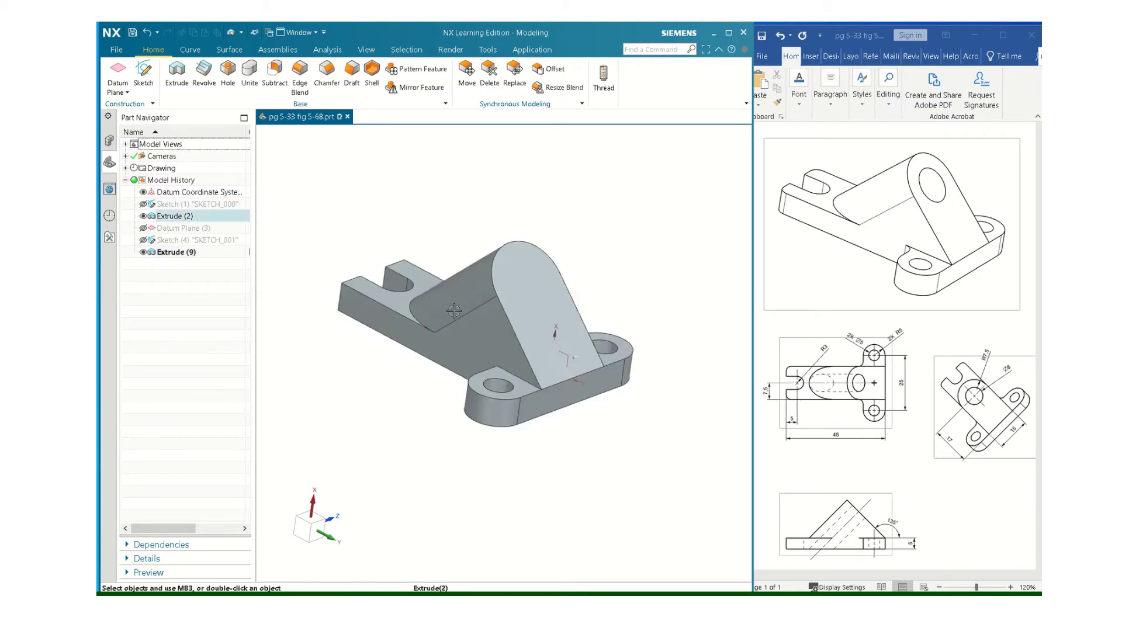
pyautogui.rightClick(177, 194)
pyautogui.click(193, 200)
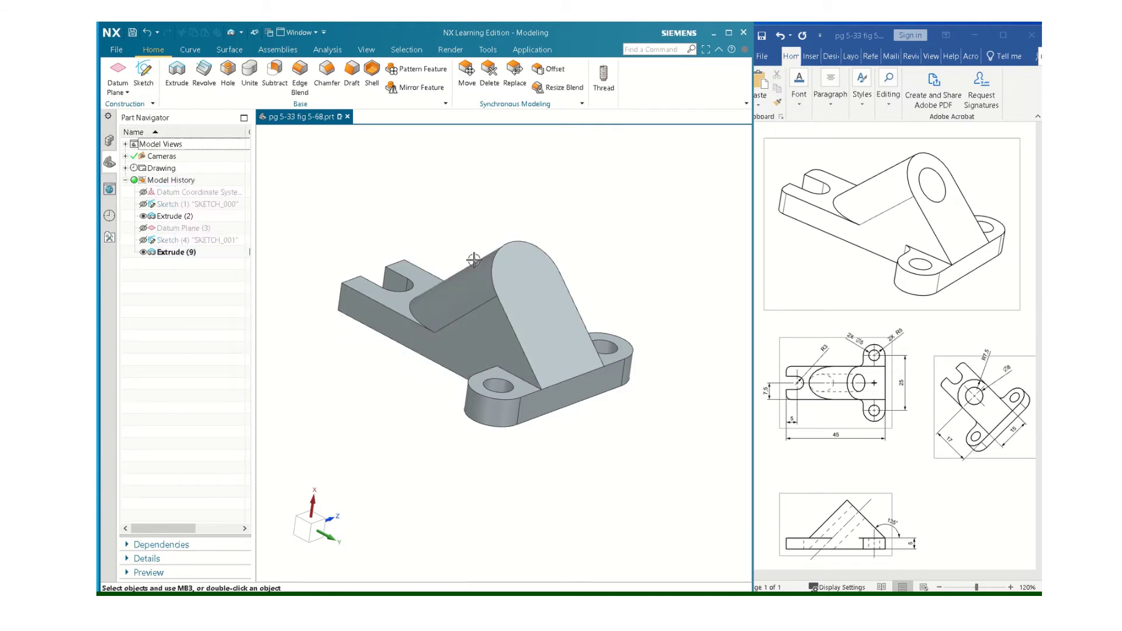
pyautogui.moveTo(473, 259); pyautogui.dragTo(484, 263, button='middle')
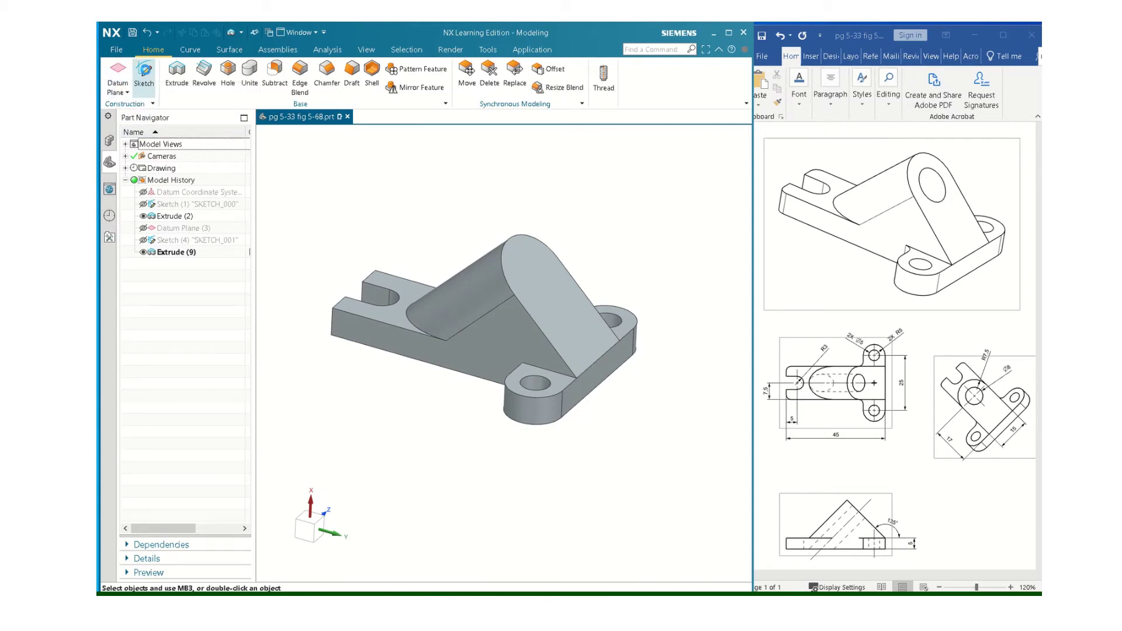
# Step: Sketch an 8 mm diameter circle on the lug's inclined face, centred on its rounded end, and finish the sketch
pyautogui.click(143, 75)
pyautogui.click(515, 253)
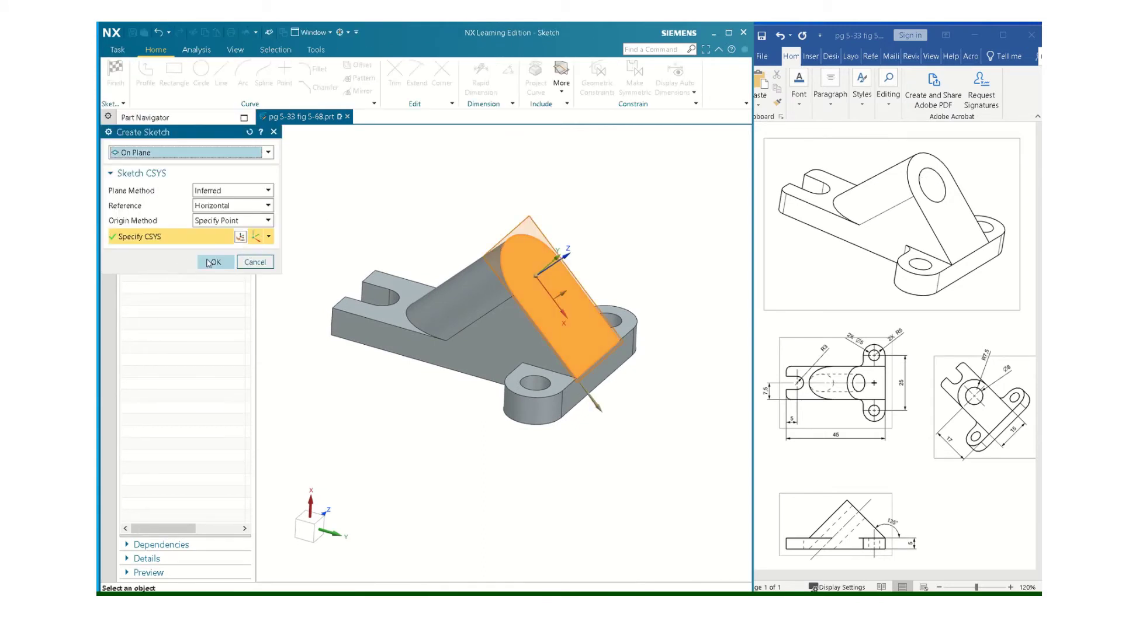
pyautogui.click(214, 262)
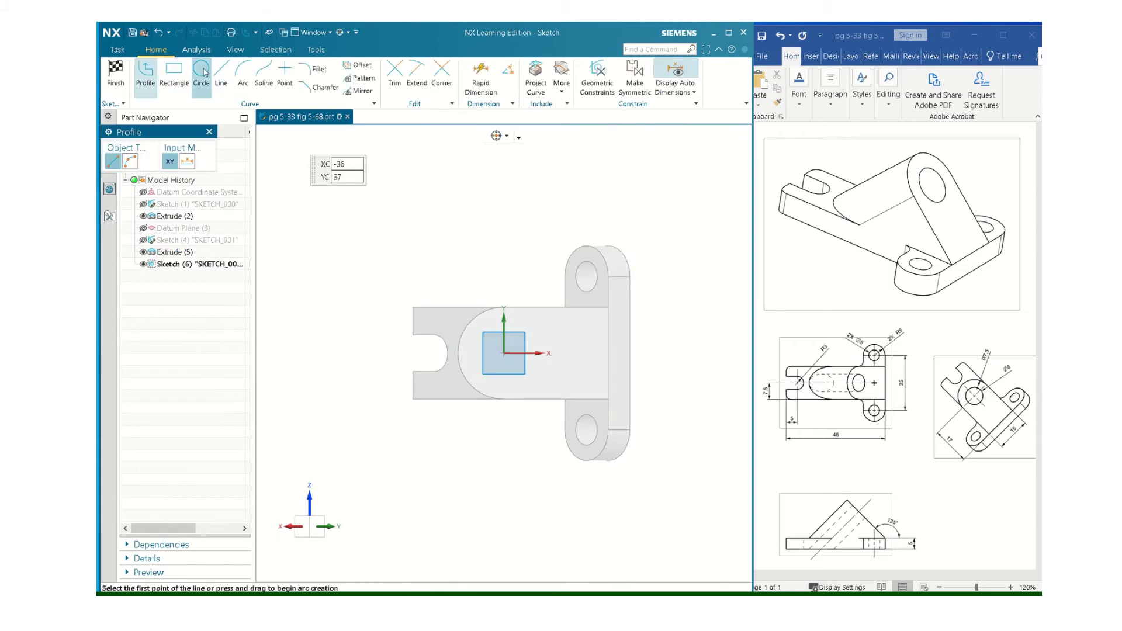
pyautogui.click(201, 75)
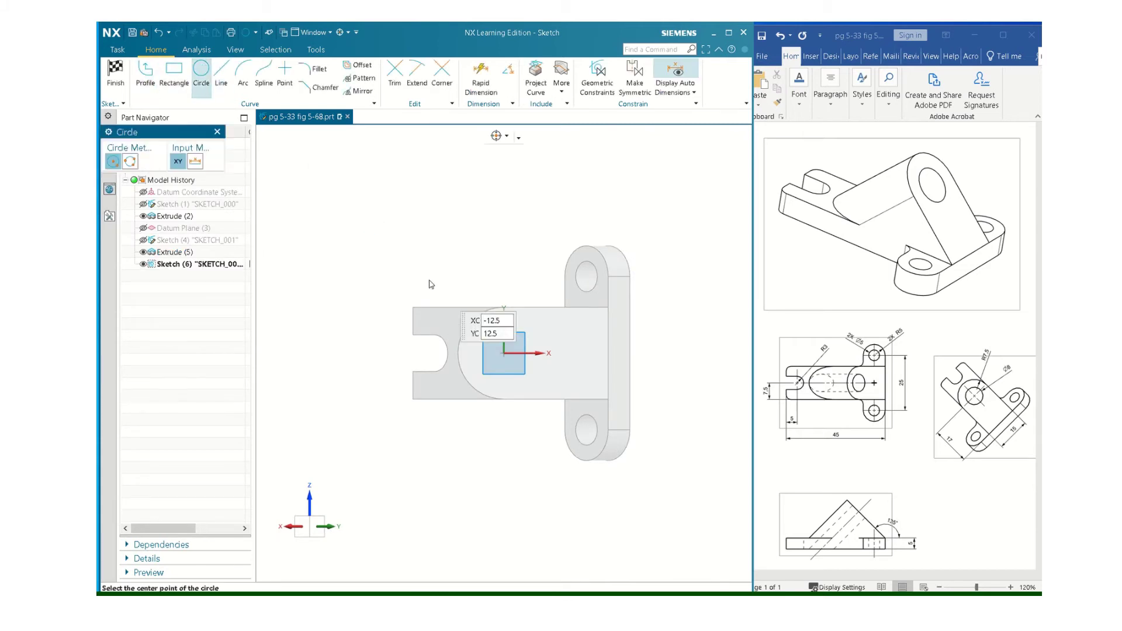
pyautogui.click(504, 353)
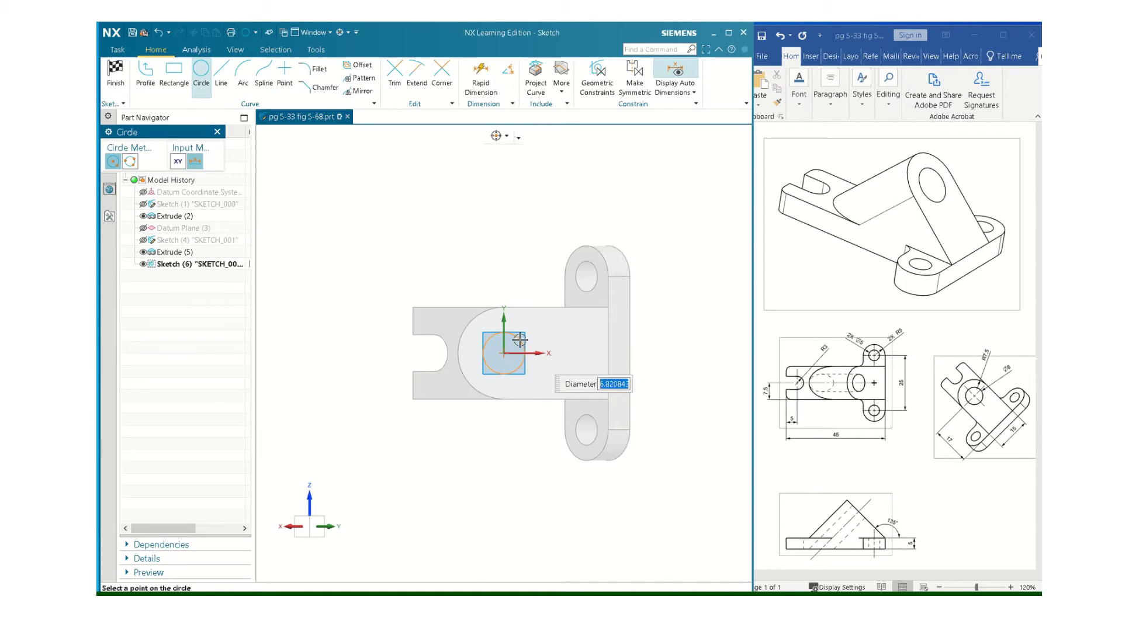
pyautogui.write('8')
pyautogui.press('Return')
pyautogui.click(115, 73)
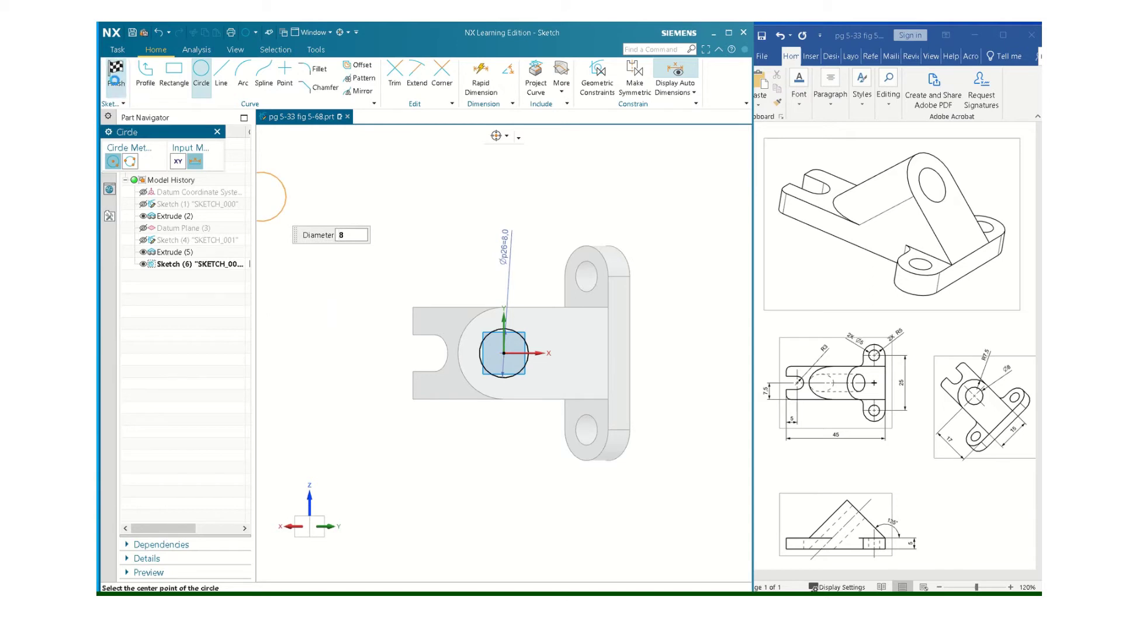
# Step: Cut the lug's hole by extruding the 8 mm circle in the reversed direction Through All, subtracting it from the body
pyautogui.click(175, 87)
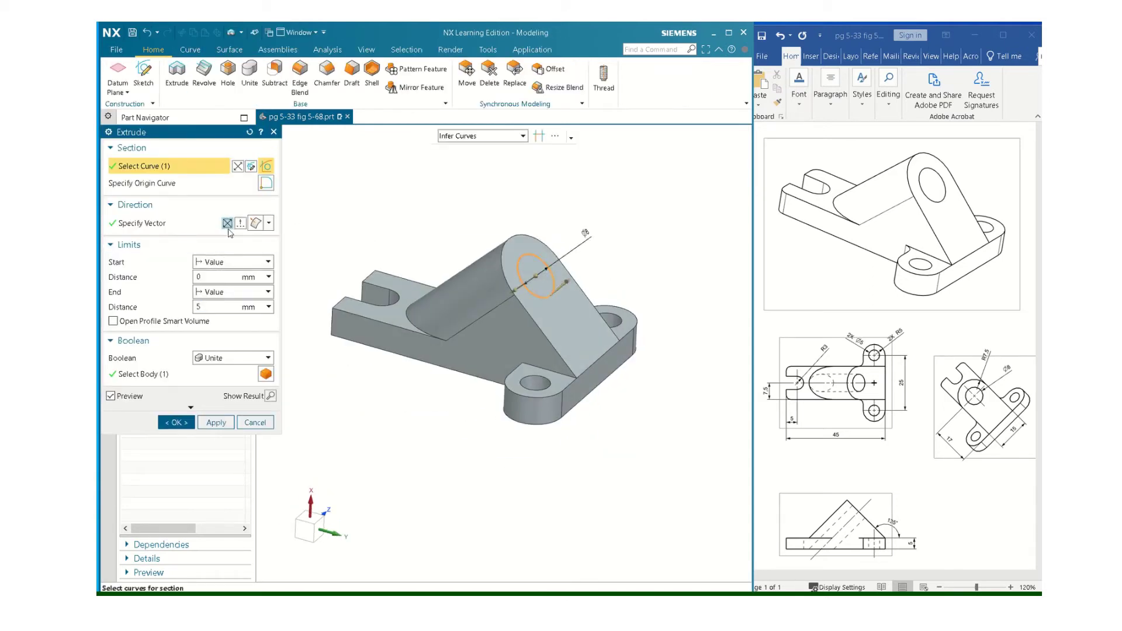
pyautogui.click(268, 357)
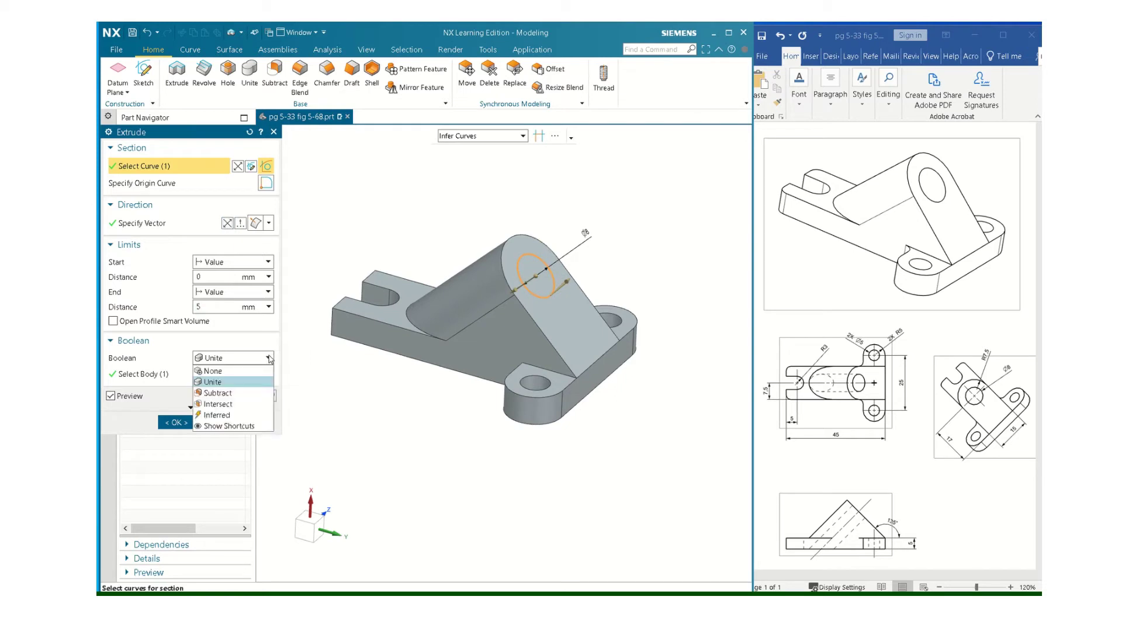
pyautogui.click(217, 393)
pyautogui.click(231, 293)
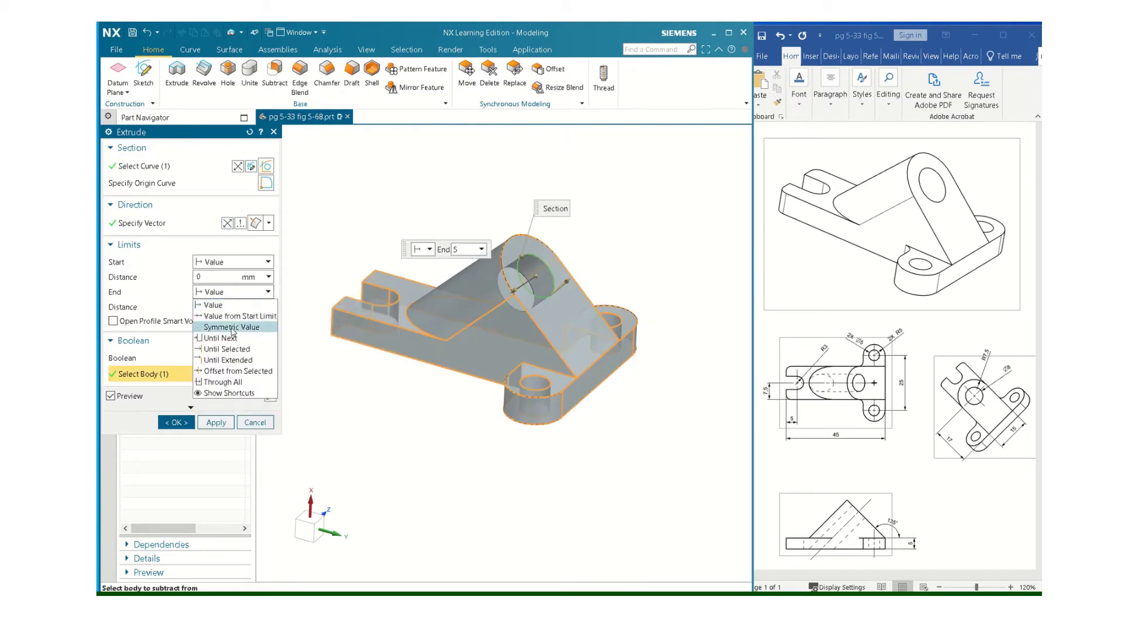
pyautogui.click(225, 381)
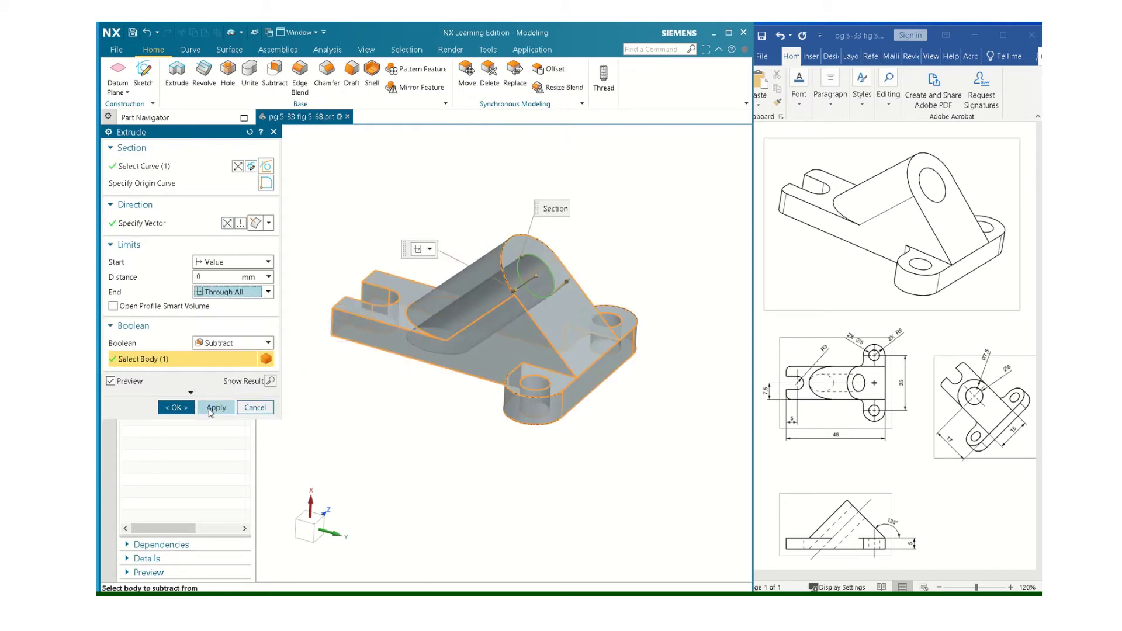
pyautogui.click(175, 422)
pyautogui.moveTo(388, 353); pyautogui.dragTo(480, 282, button='middle')
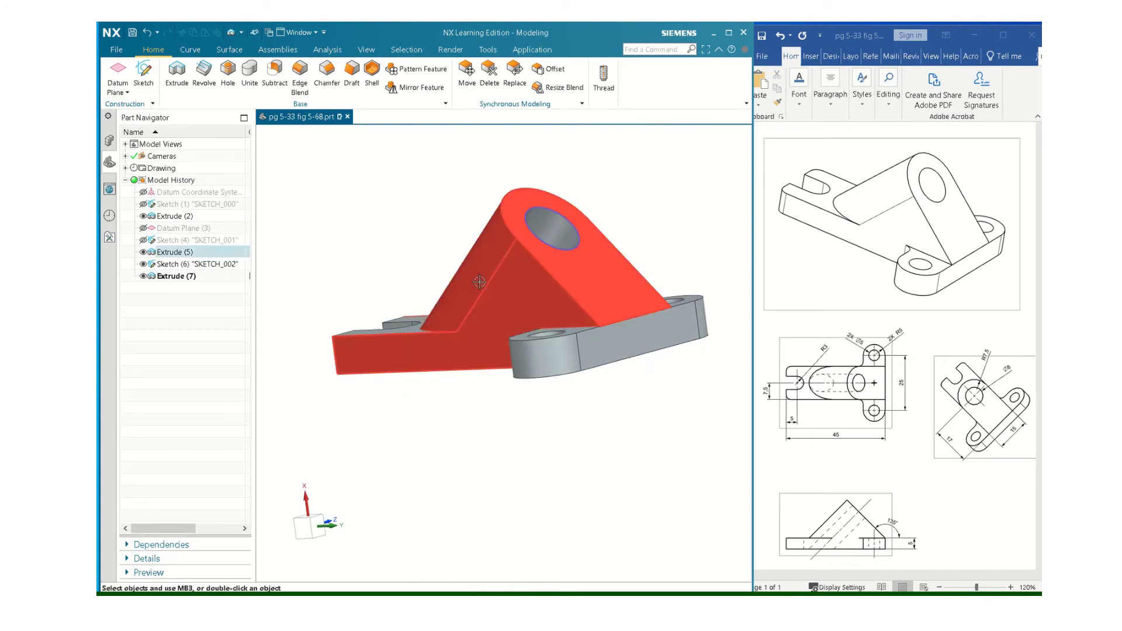
pyautogui.moveTo(468, 218); pyautogui.dragTo(494, 270, button='middle')
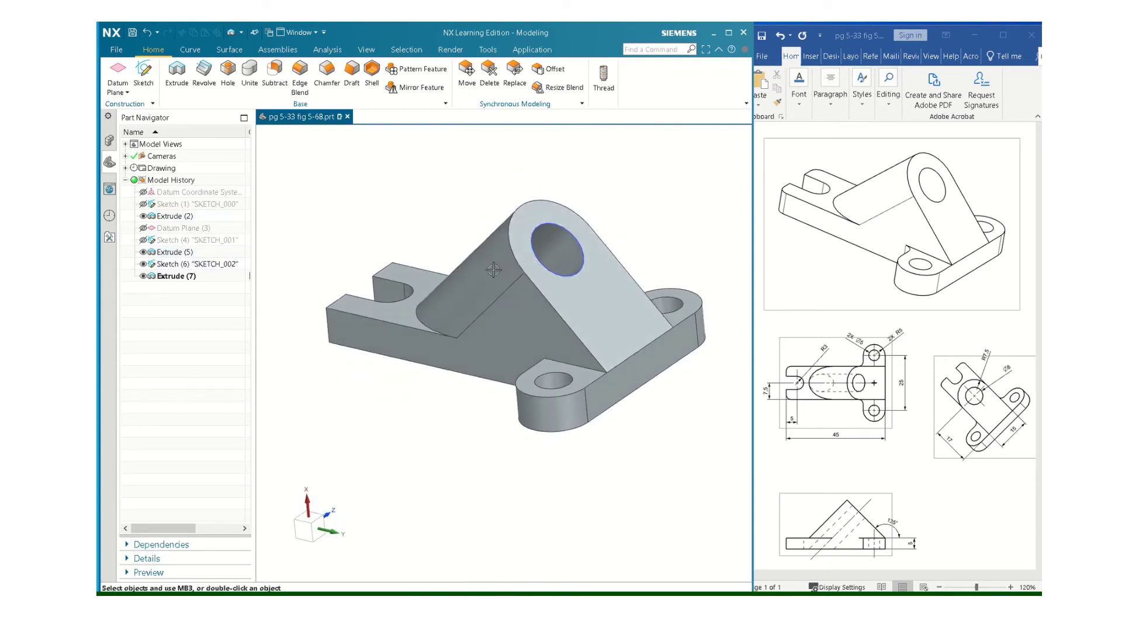
pyautogui.rightClick(185, 264)
pyautogui.click(201, 250)
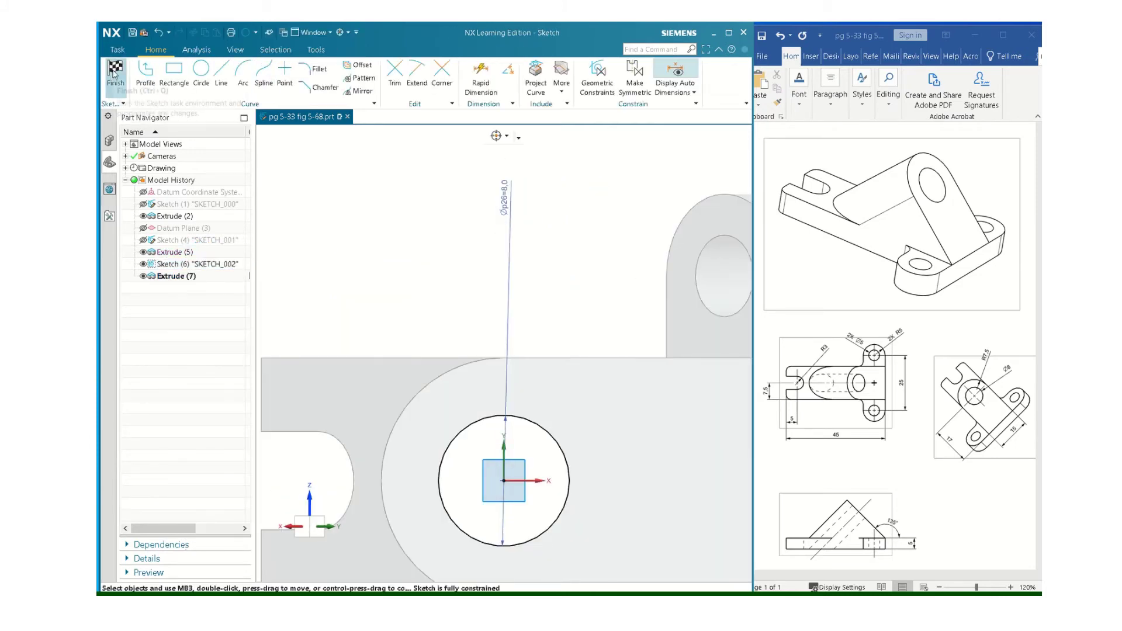
pyautogui.rightClick(183, 276)
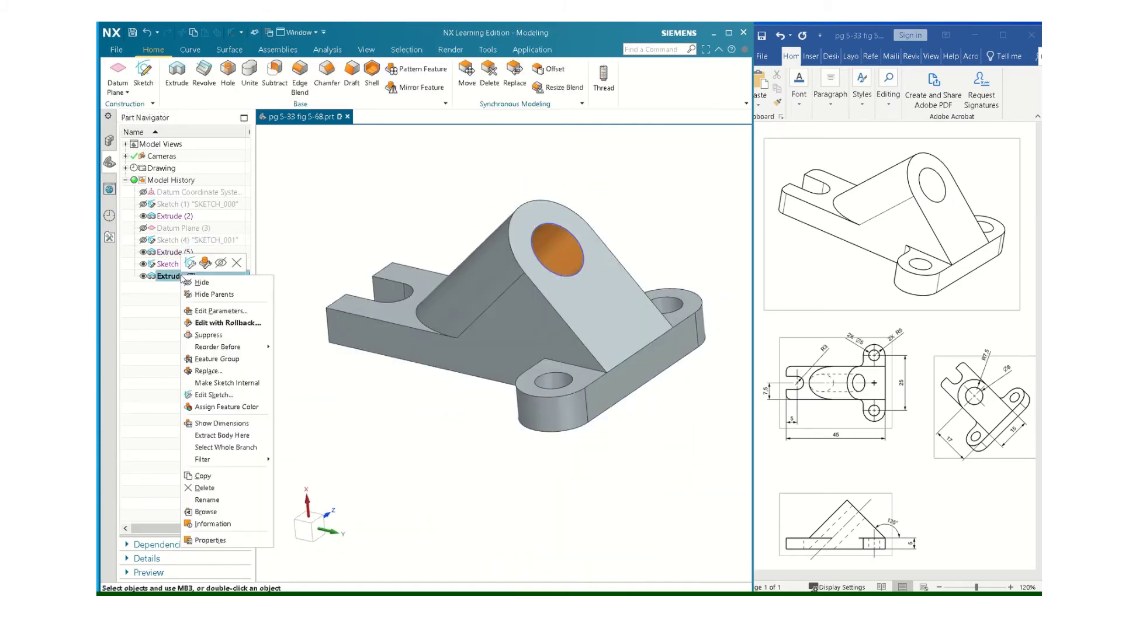
pyautogui.click(202, 282)
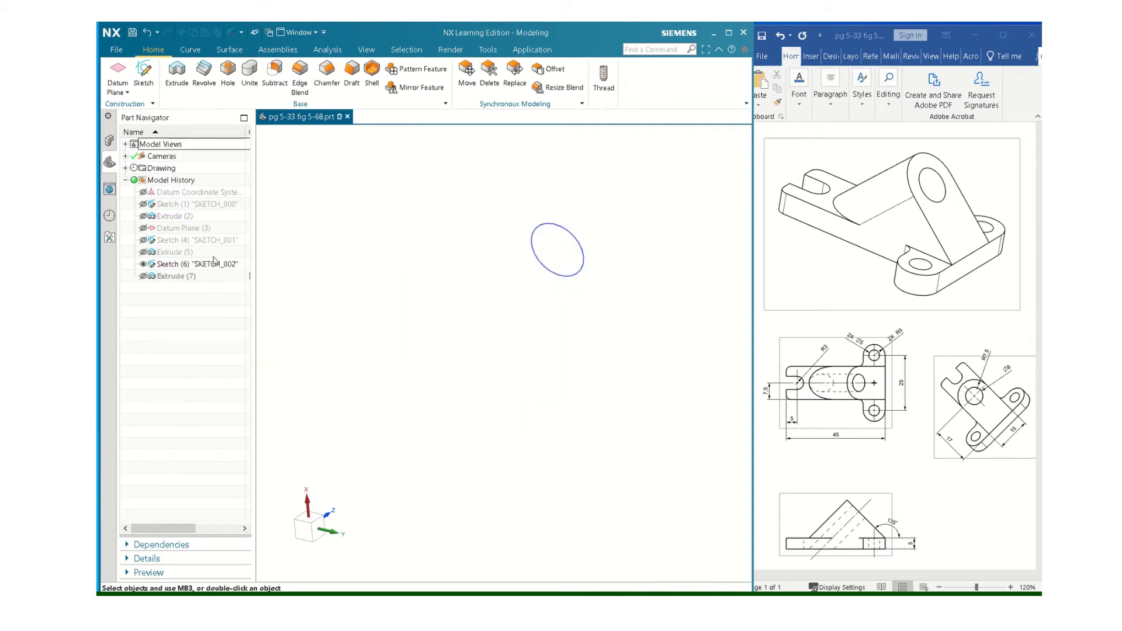
pyautogui.click(148, 33)
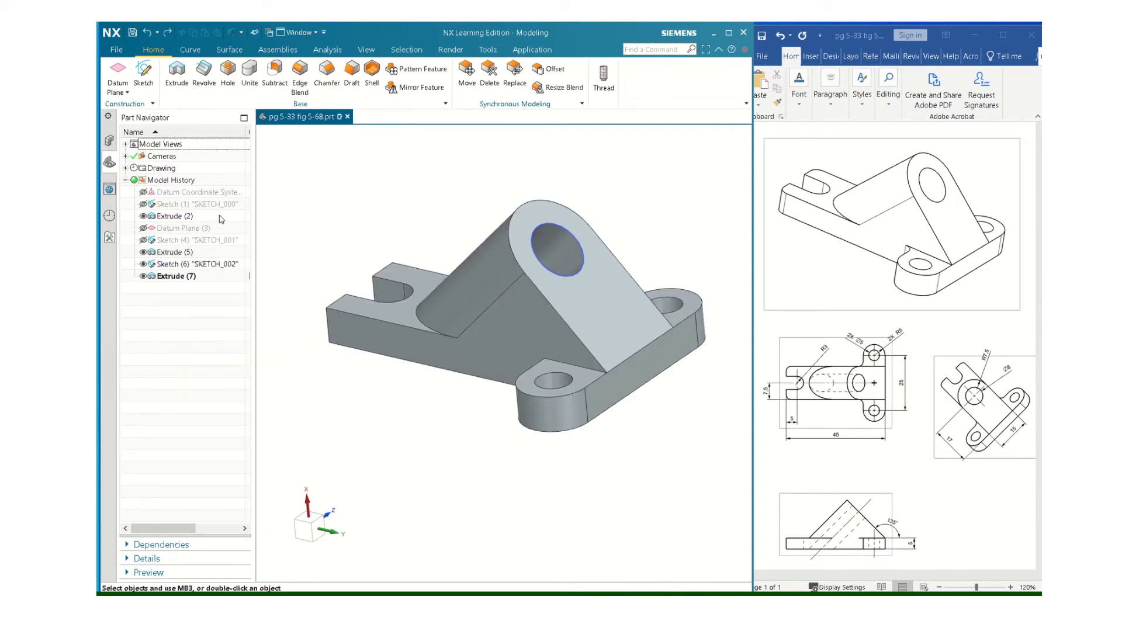
# Step: Hide the circle sketch of the lug's hole
pyautogui.rightClick(181, 267)
pyautogui.click(202, 276)
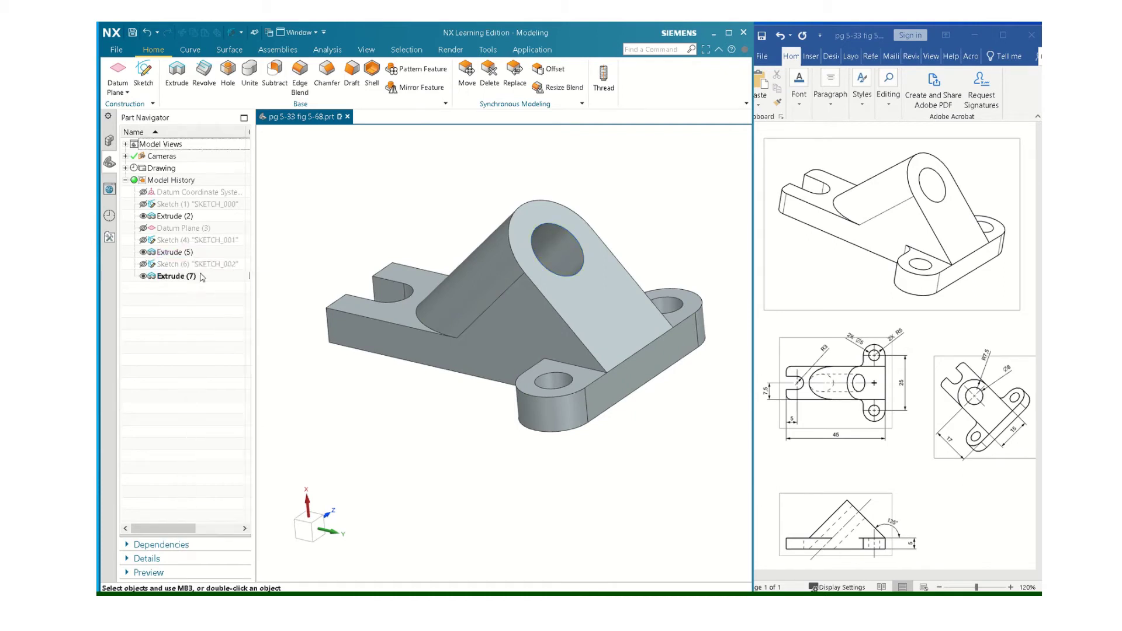
pyautogui.moveTo(542, 450); pyautogui.dragTo(563, 421, button='middle')
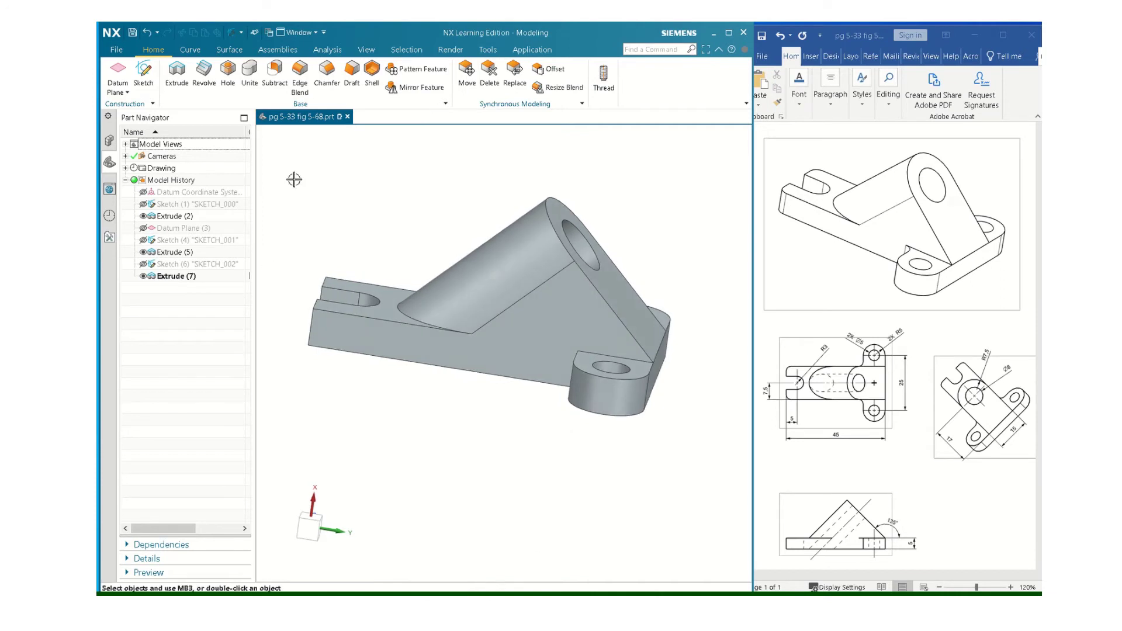
# Step: Blend the two vertical corners of the slotted end and the two inner corners beside the ears with a 2 mm radius
pyautogui.click(300, 76)
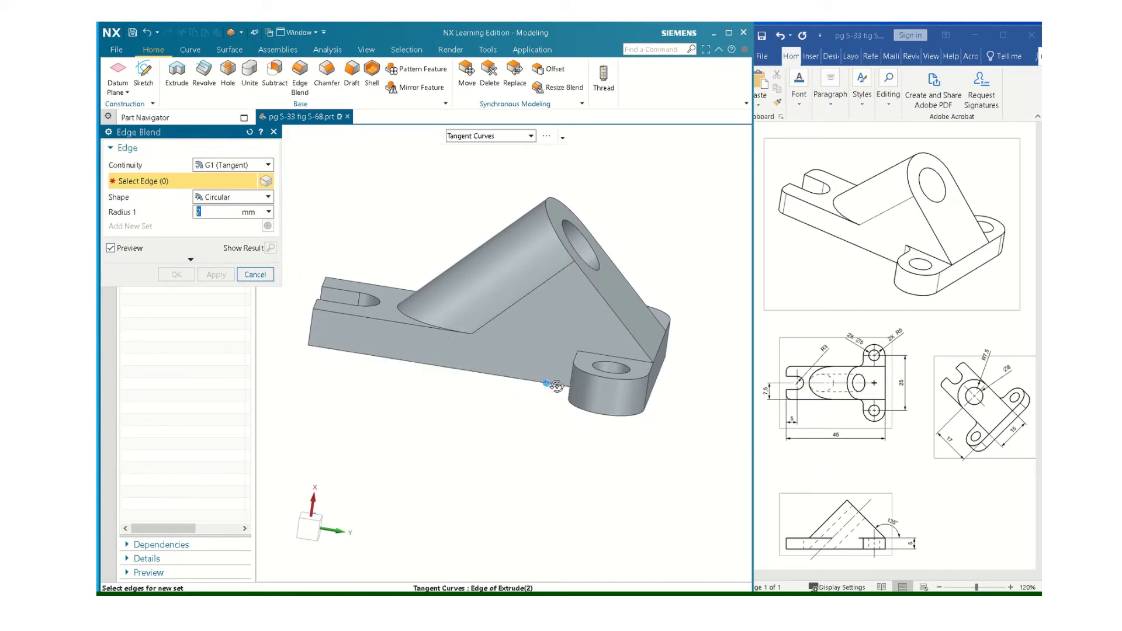
pyautogui.moveTo(548, 384); pyautogui.dragTo(561, 387, button='middle')
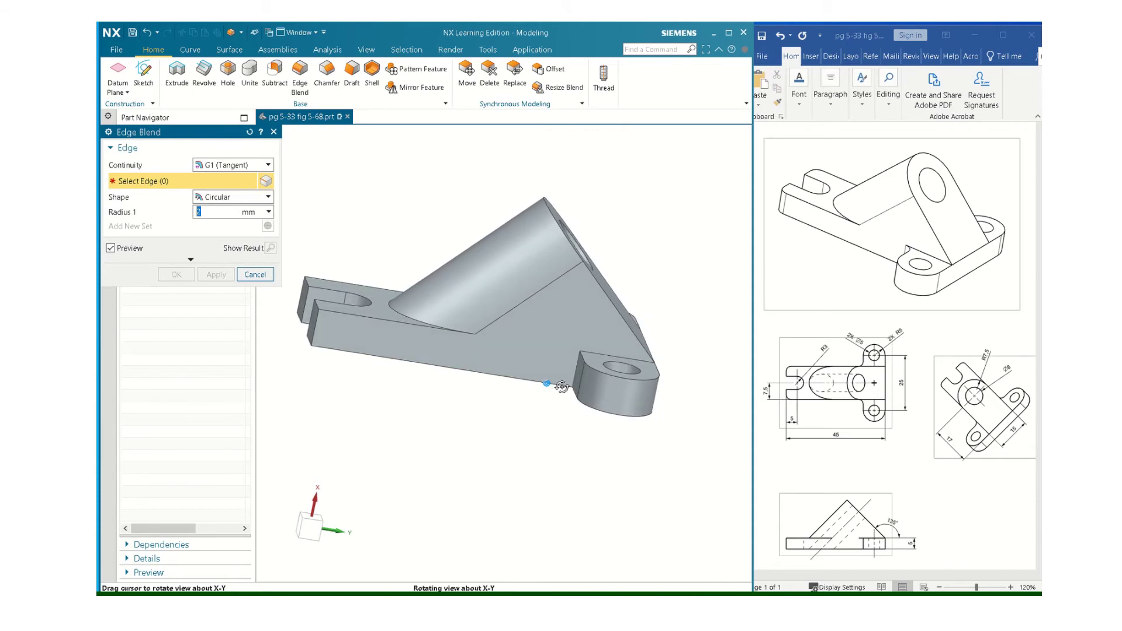
pyautogui.click(573, 366)
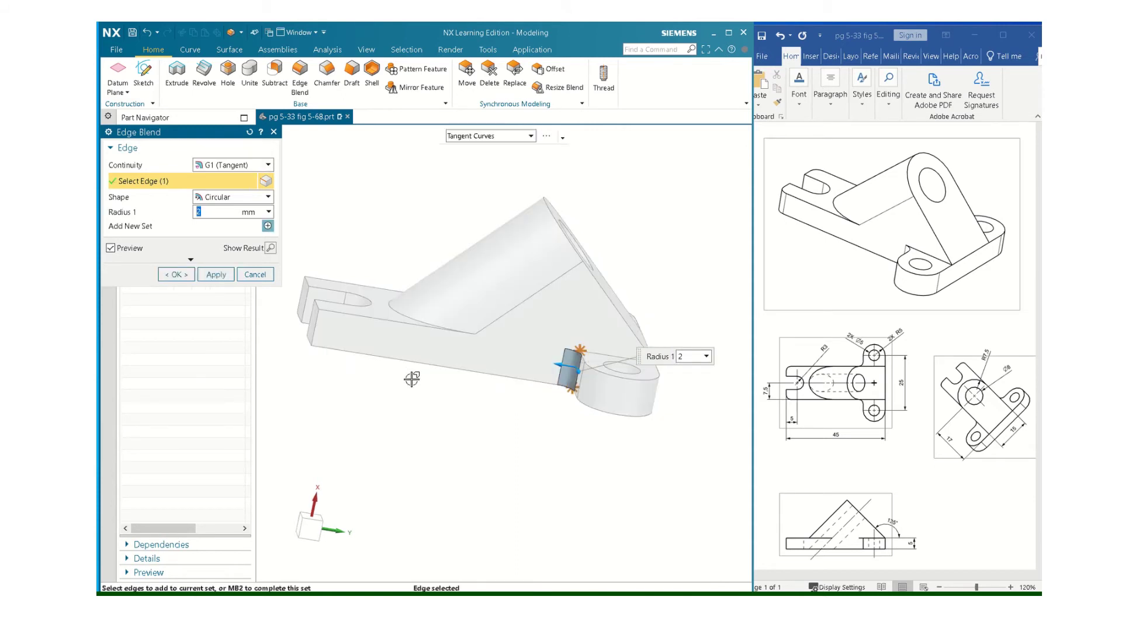
pyautogui.click(320, 326)
pyautogui.moveTo(325, 325); pyautogui.dragTo(456, 393, button='middle')
pyautogui.click(598, 422)
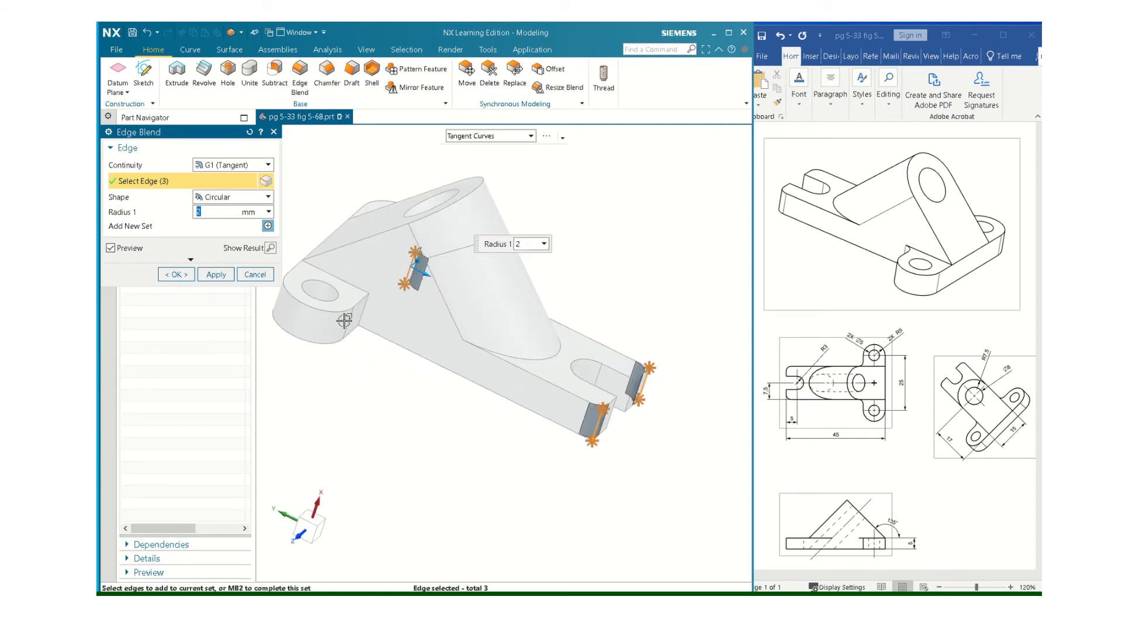
pyautogui.click(176, 274)
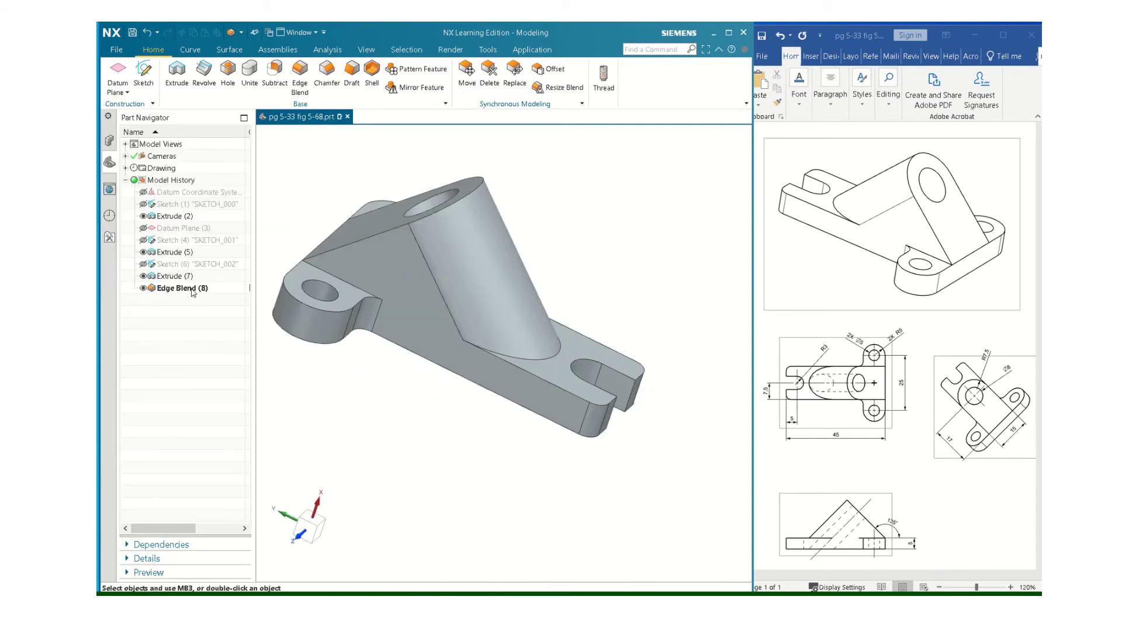
# Step: Save the bracket part file, agreeing to continue without CGM data for sheets that are not displayed
pyautogui.moveTo(659, 546); pyautogui.dragTo(418, 563, button='middle')
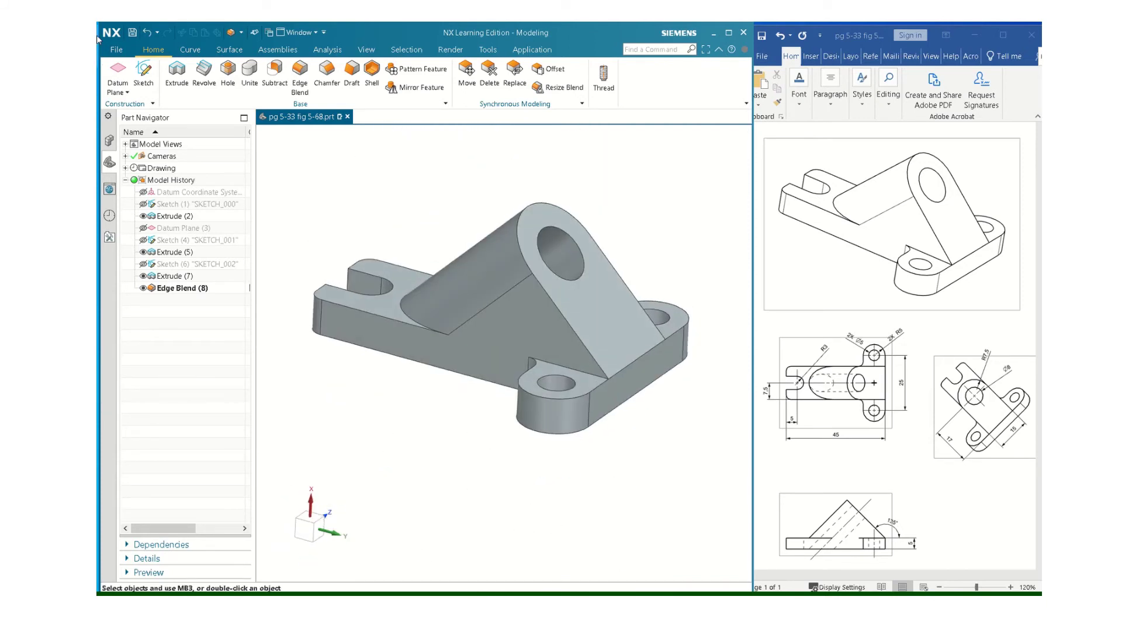
pyautogui.click(115, 50)
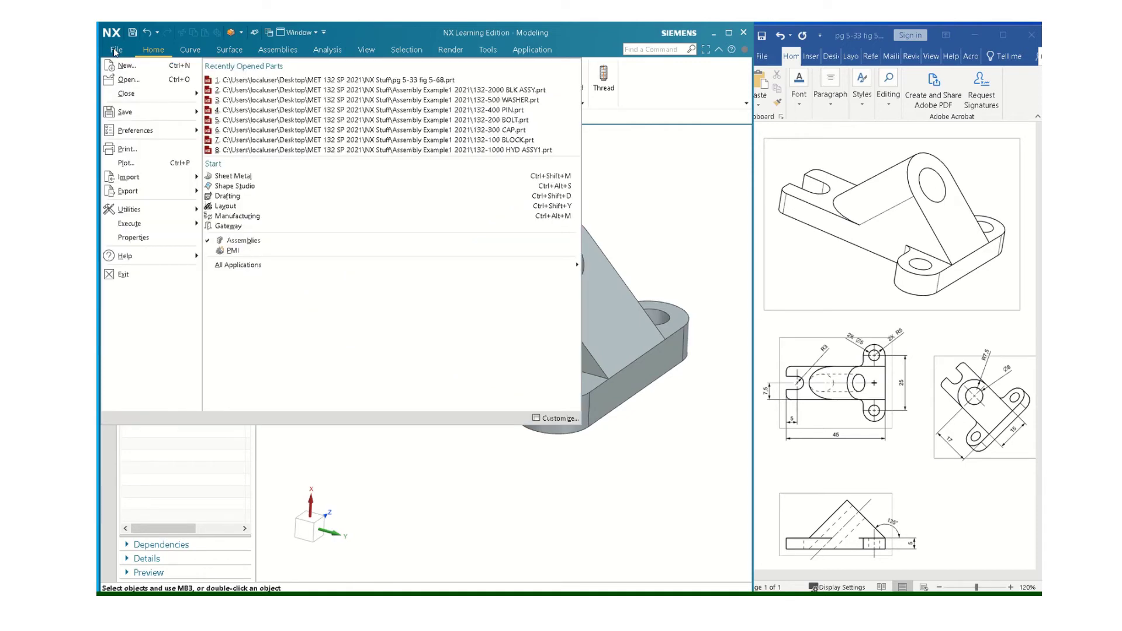
pyautogui.moveTo(134, 112)
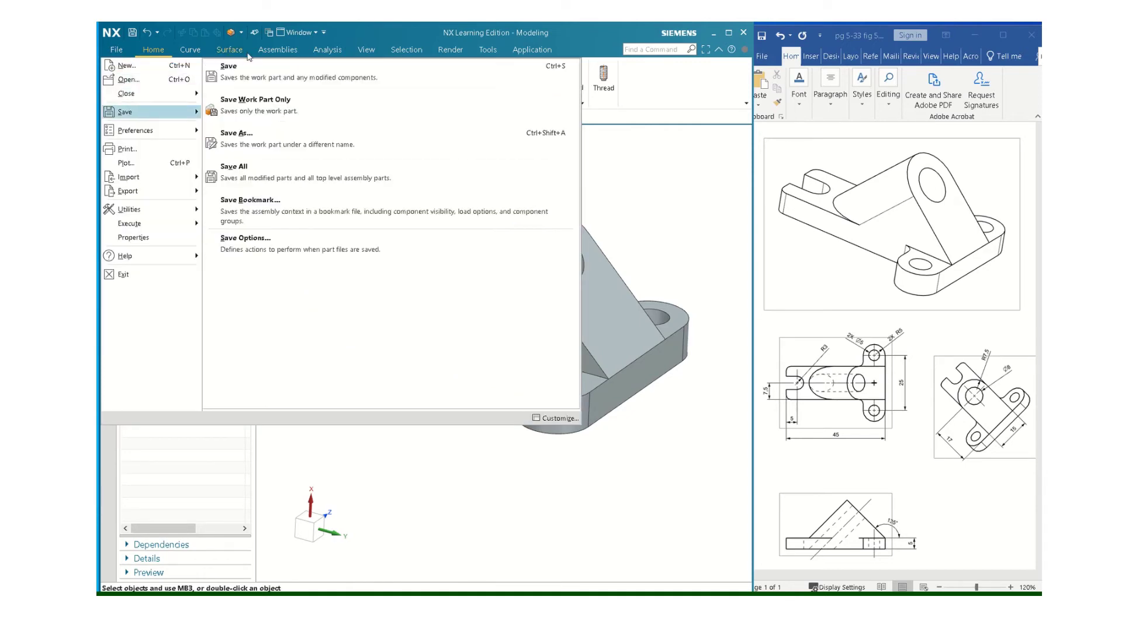
pyautogui.click(252, 73)
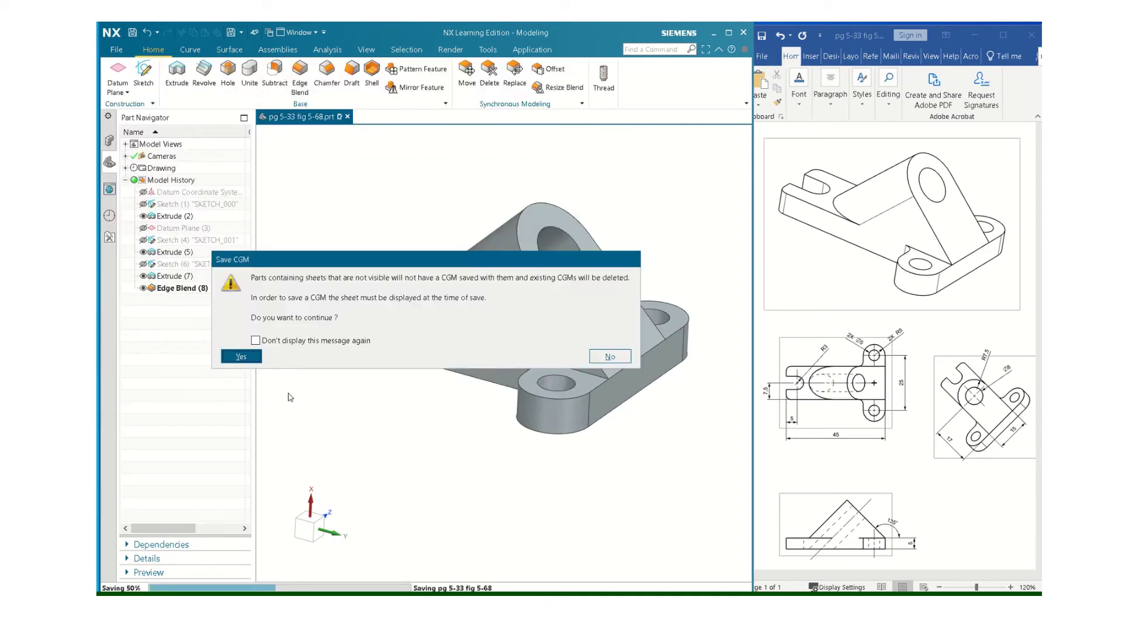
pyautogui.click(241, 357)
# Step: Maximise the modelling window and switch to the Drafting application
pyautogui.click(729, 32)
pyautogui.scroll(-3, 454, 340)
pyautogui.scroll(3, 603, 189)
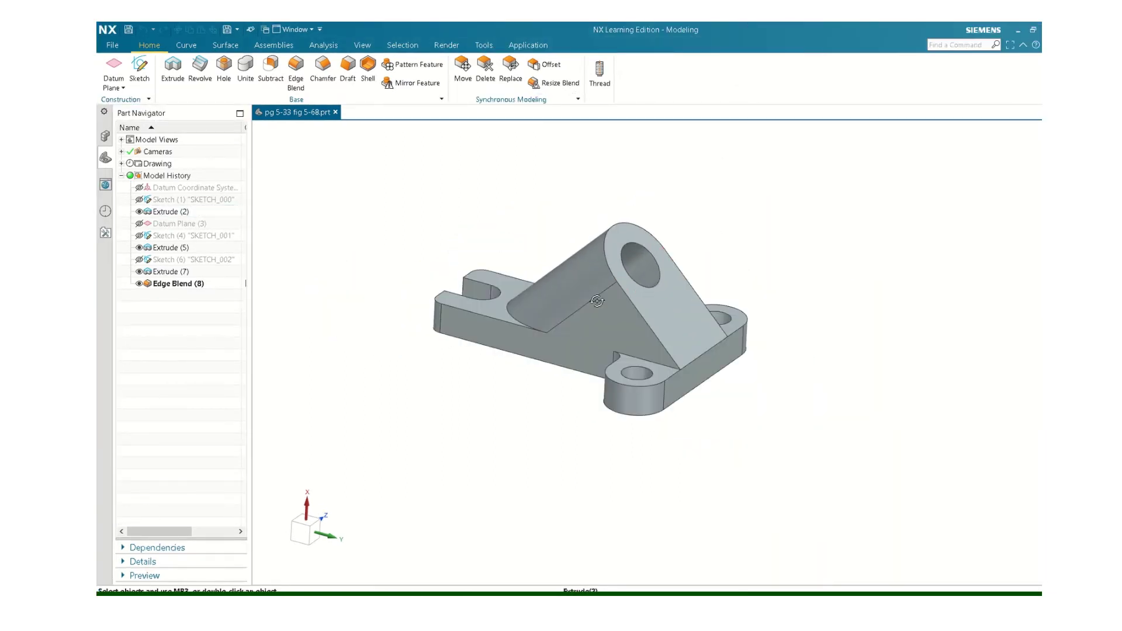
pyautogui.click(528, 45)
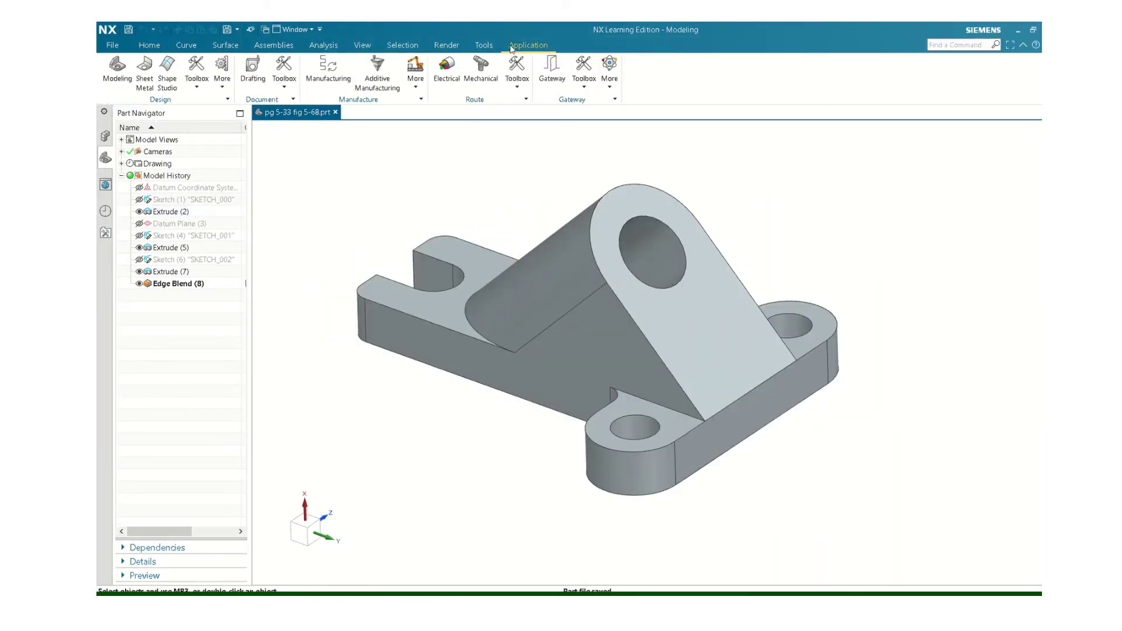
pyautogui.click(253, 69)
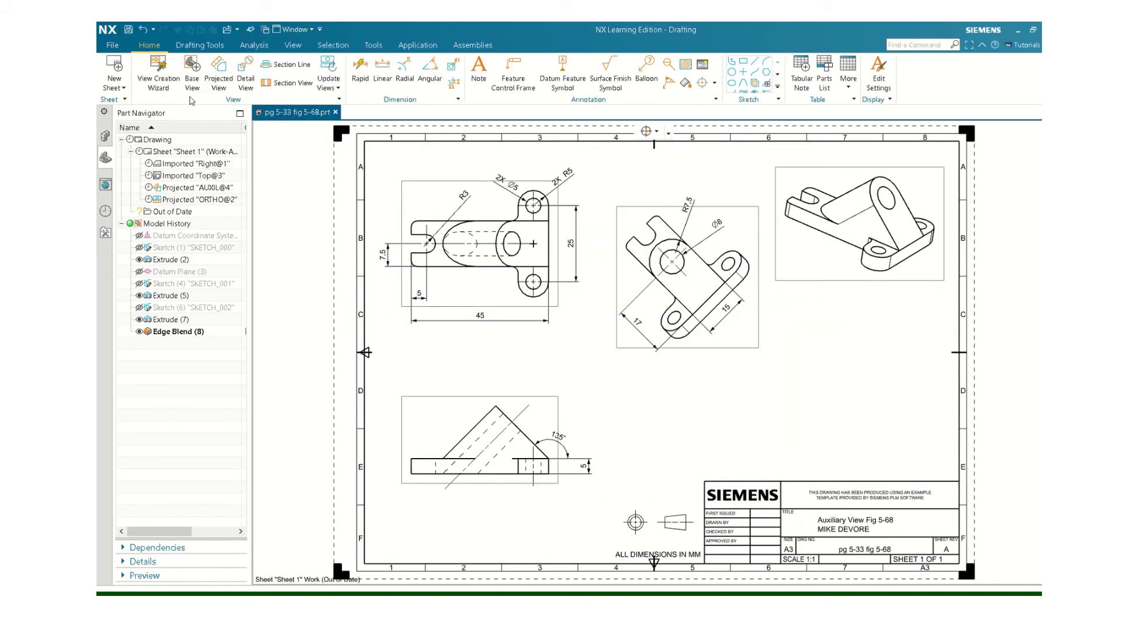
# Step: Add a new drawing sheet from the A3 - Size template, leaving its title block fields empty
pyautogui.click(113, 83)
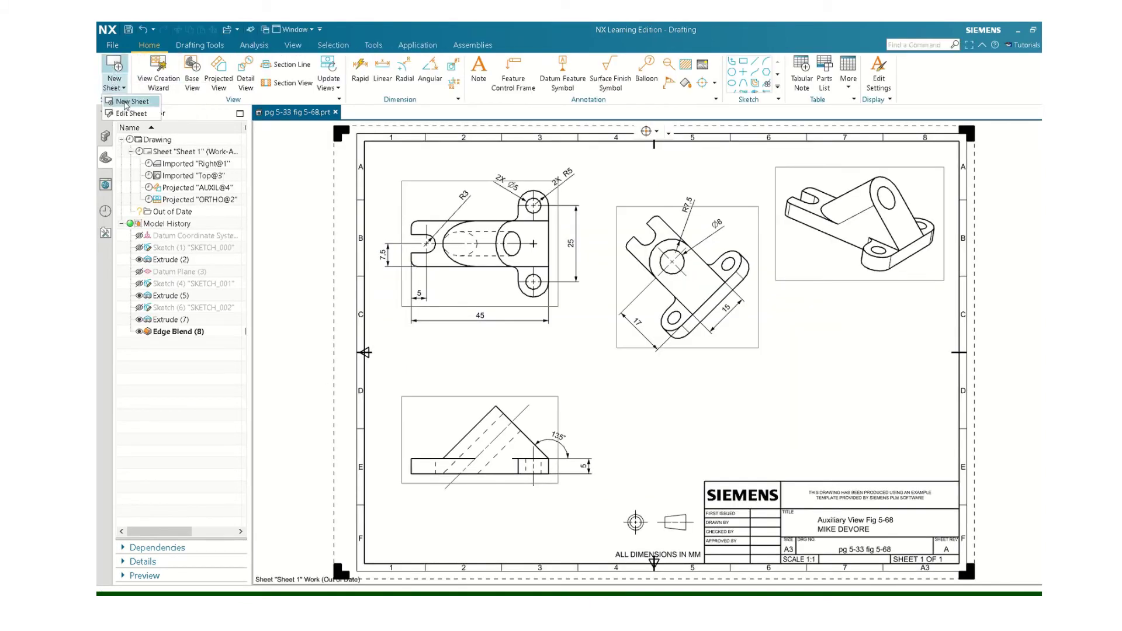
pyautogui.click(126, 102)
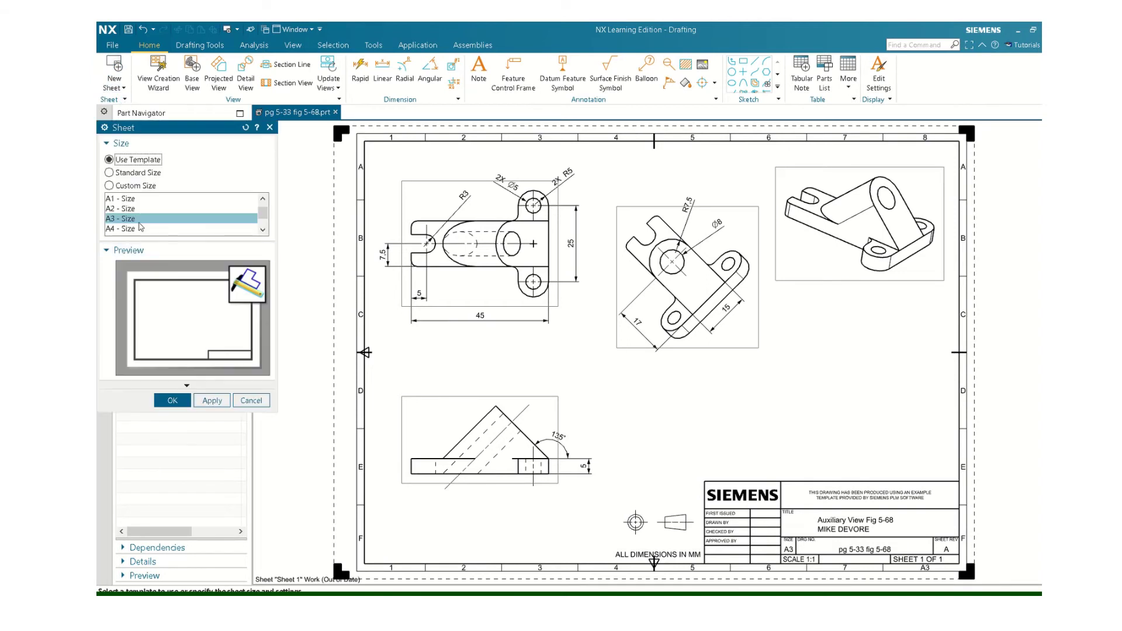
pyautogui.click(172, 401)
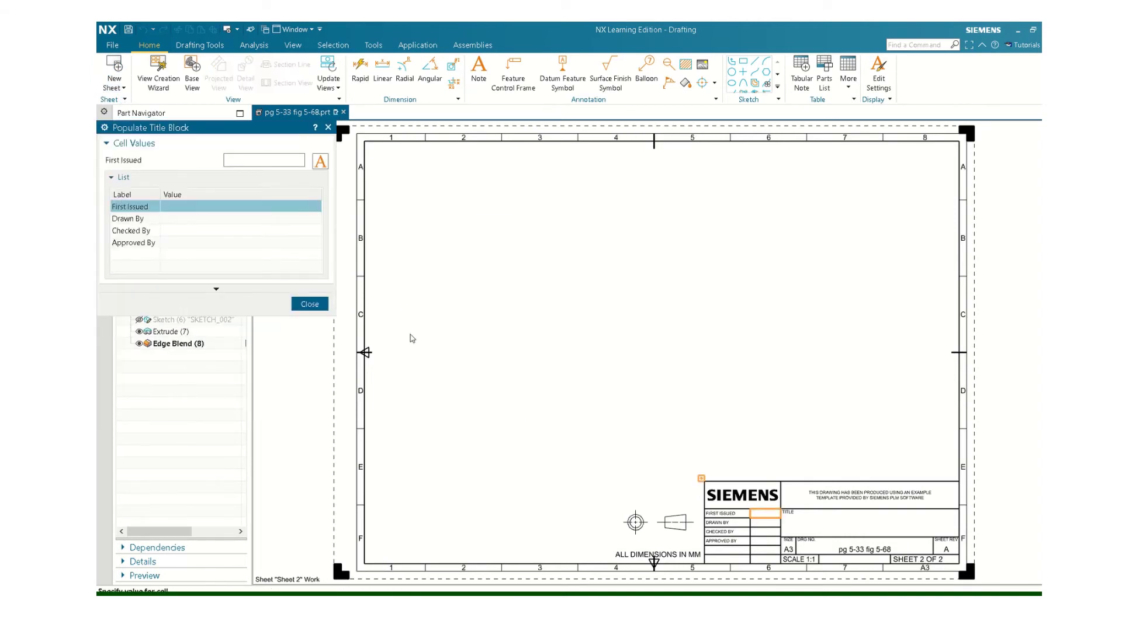
pyautogui.click(310, 304)
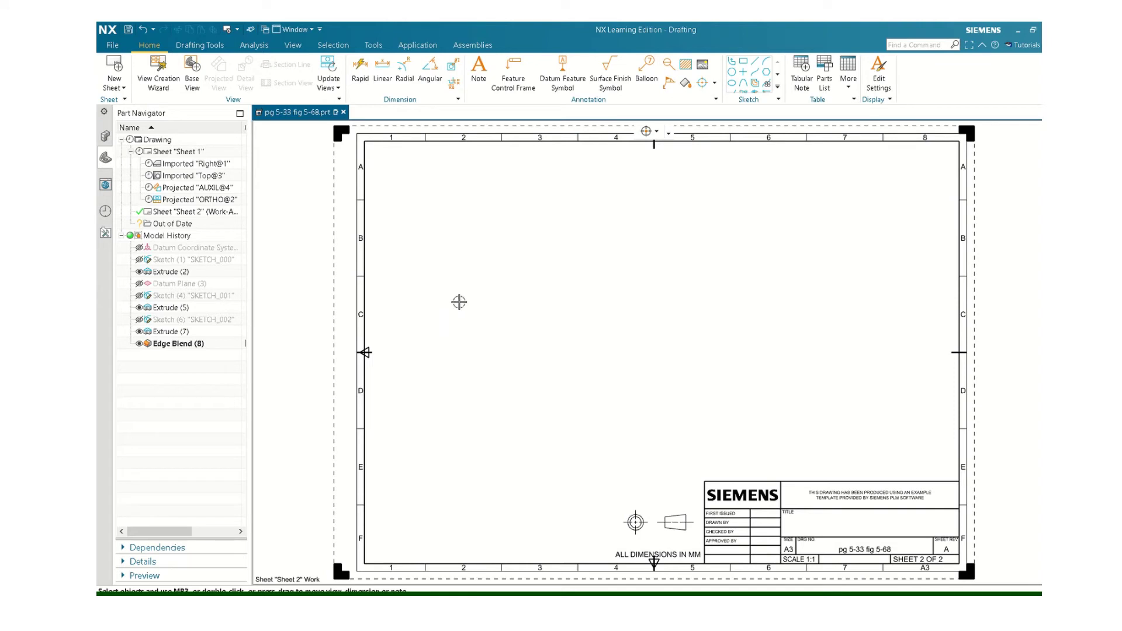
# Step: Start the View Creation Wizard for pg 5-33 fig 5-68.prt and set hidden lines to display as dashed
pyautogui.click(158, 69)
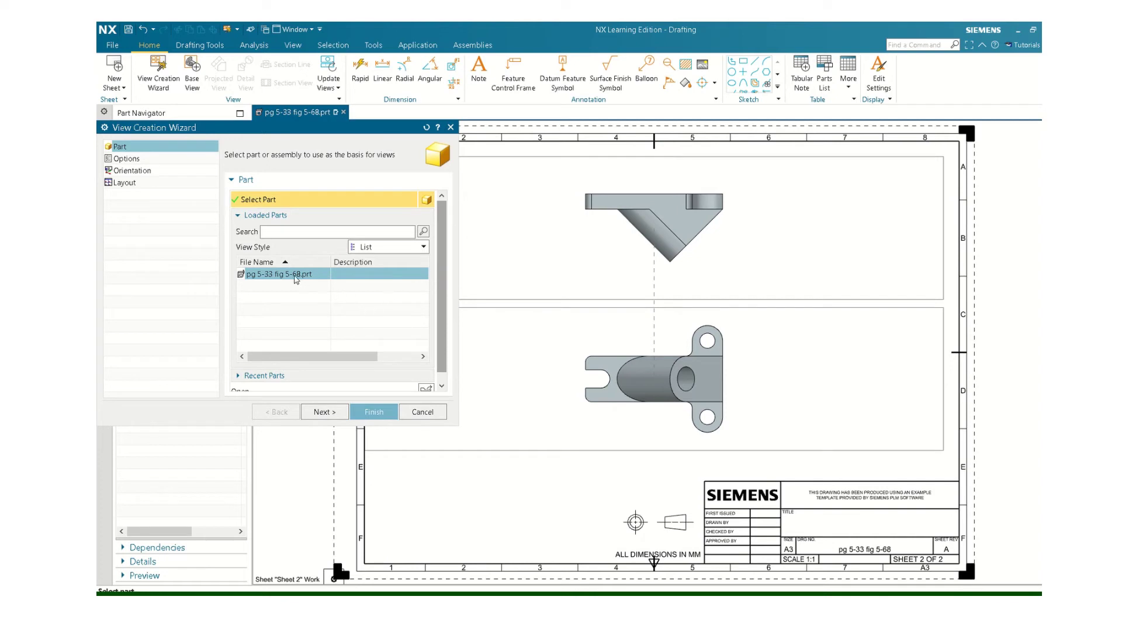
pyautogui.click(324, 413)
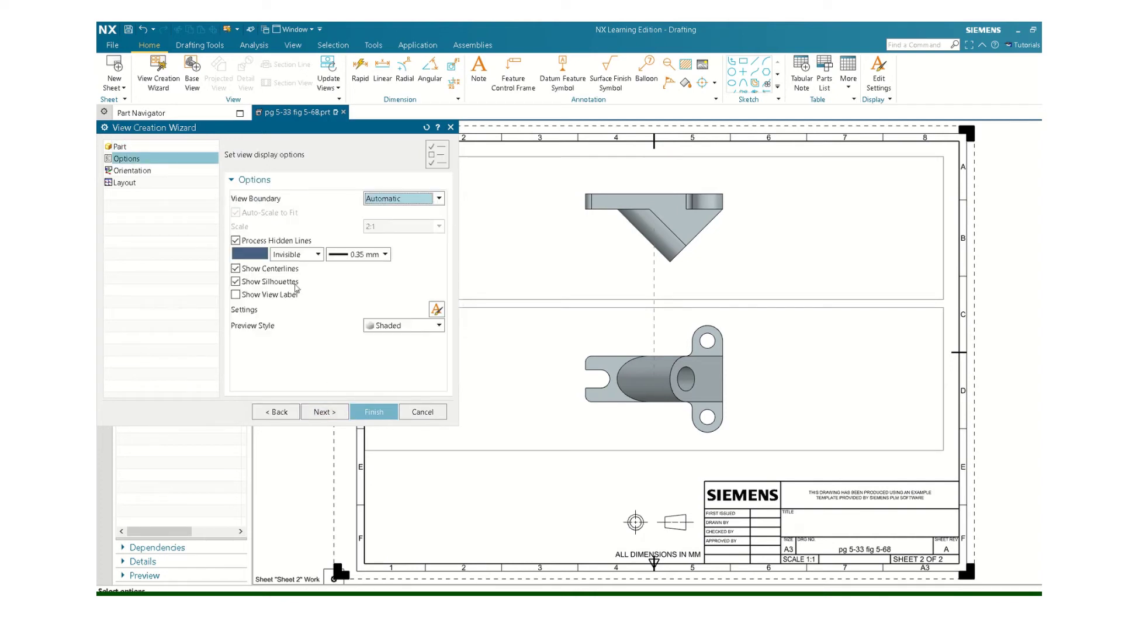
pyautogui.click(315, 255)
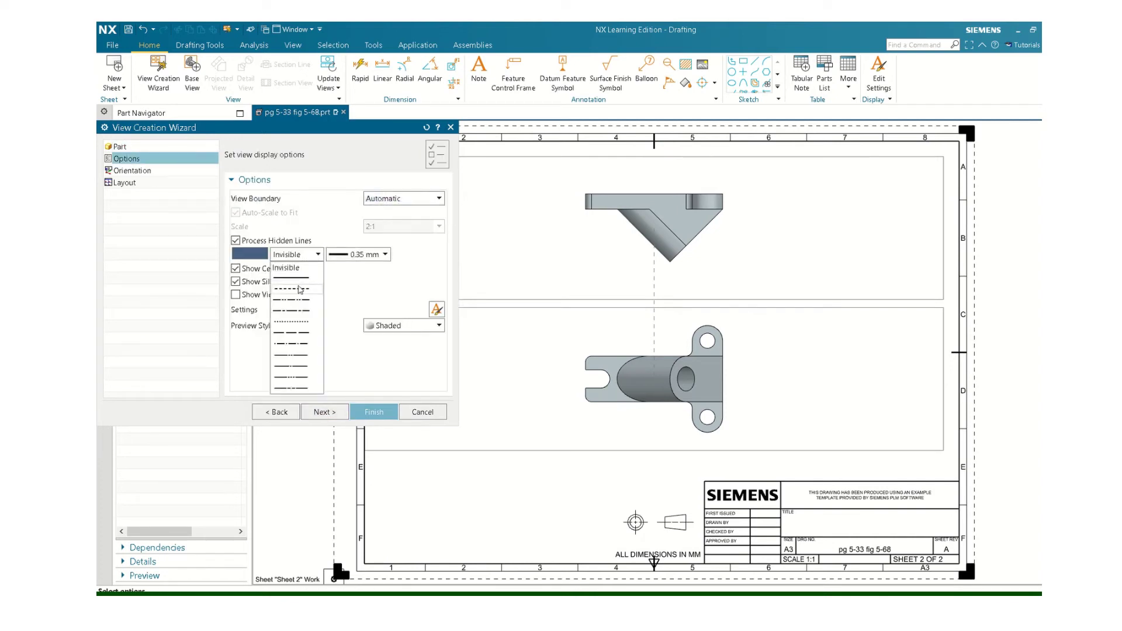
pyautogui.click(299, 287)
pyautogui.click(320, 412)
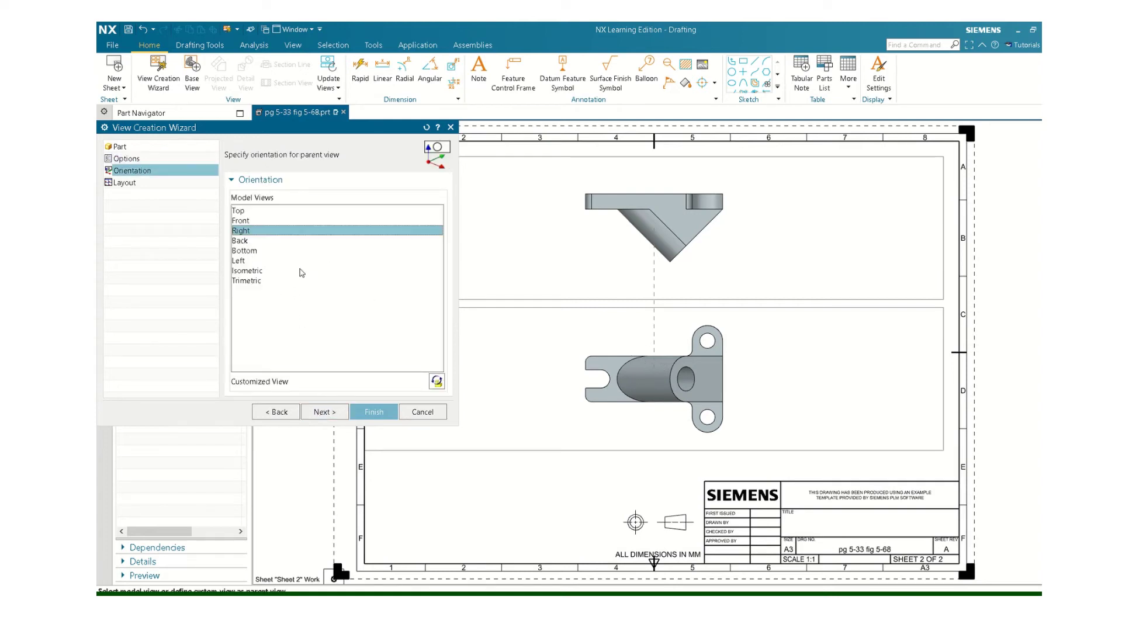
# Step: Preview the Bottom, Back, Right, Top and Left model views as possible orientations for the parent view
pyautogui.click(252, 252)
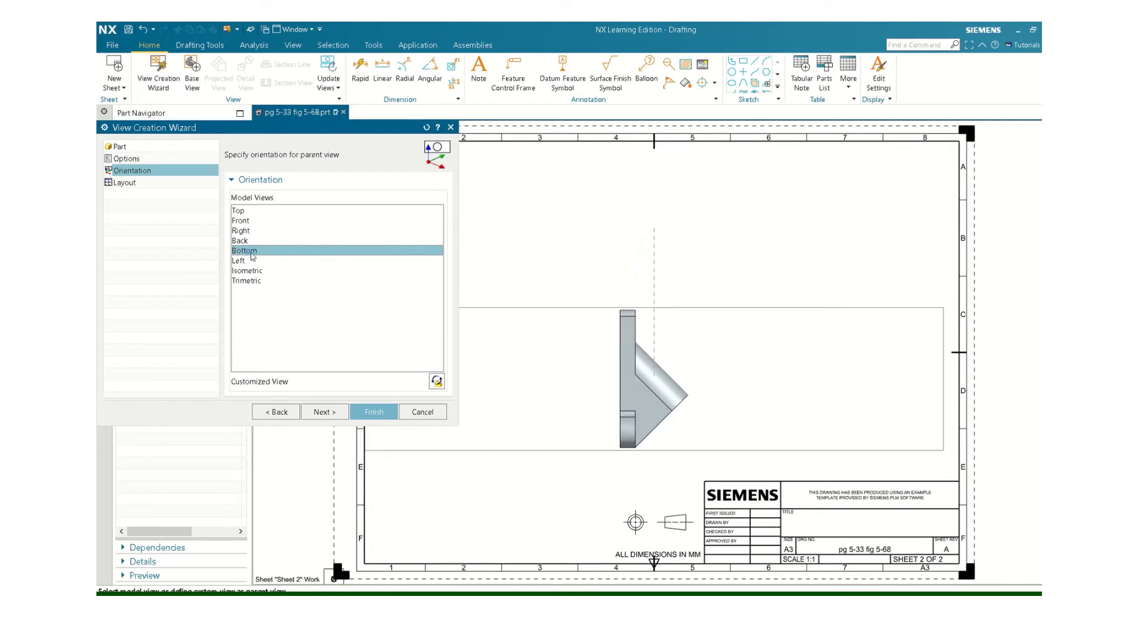
pyautogui.click(246, 241)
pyautogui.click(248, 231)
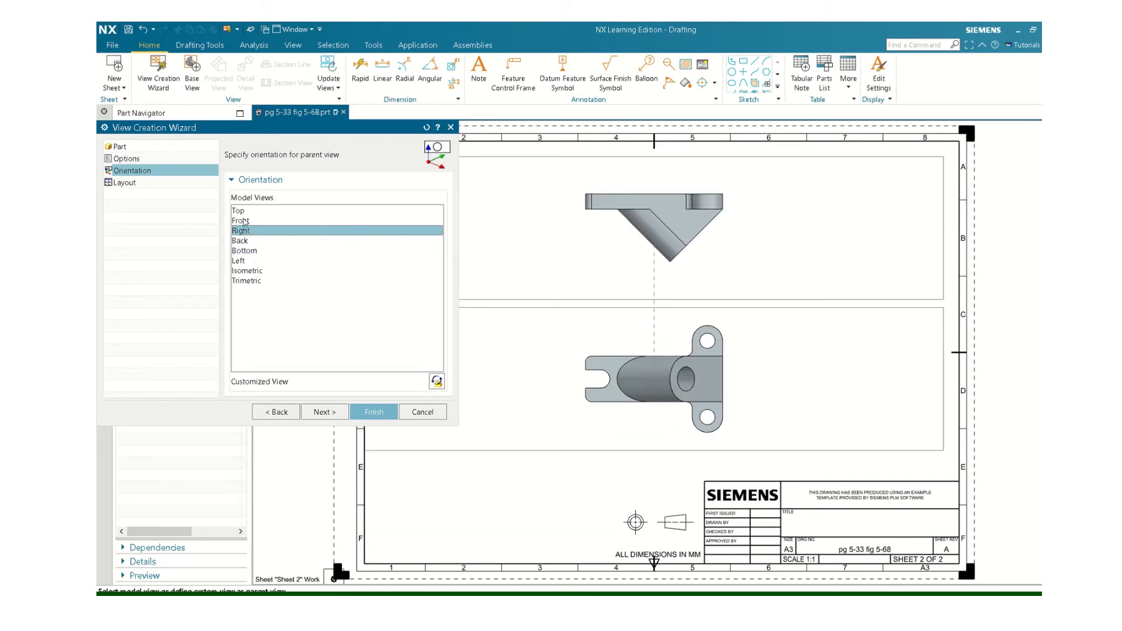
pyautogui.click(240, 213)
pyautogui.click(237, 252)
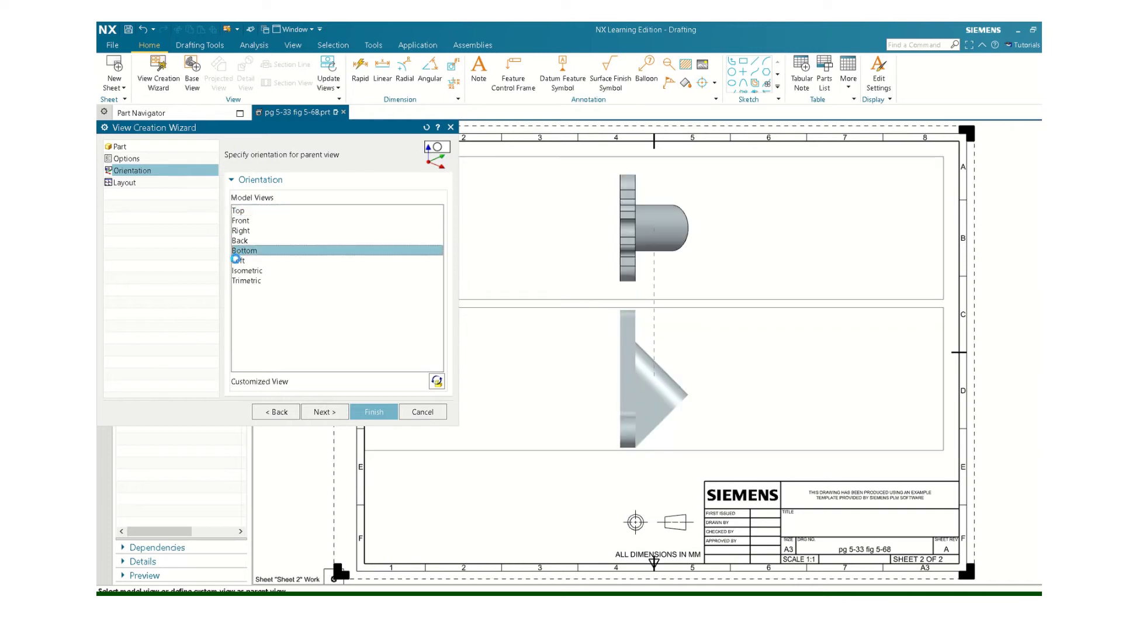
pyautogui.click(237, 262)
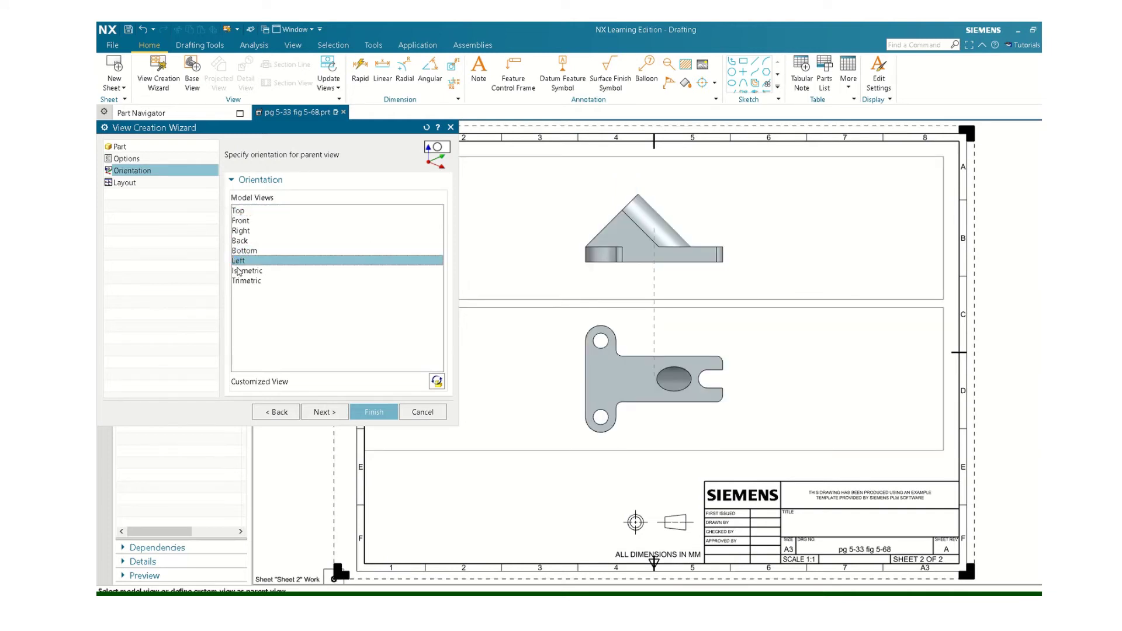
pyautogui.click(245, 252)
# Step: Base the parent view on Back and reorient it so the bracket's base lies flat with the inclined lug pointing up
pyautogui.click(239, 241)
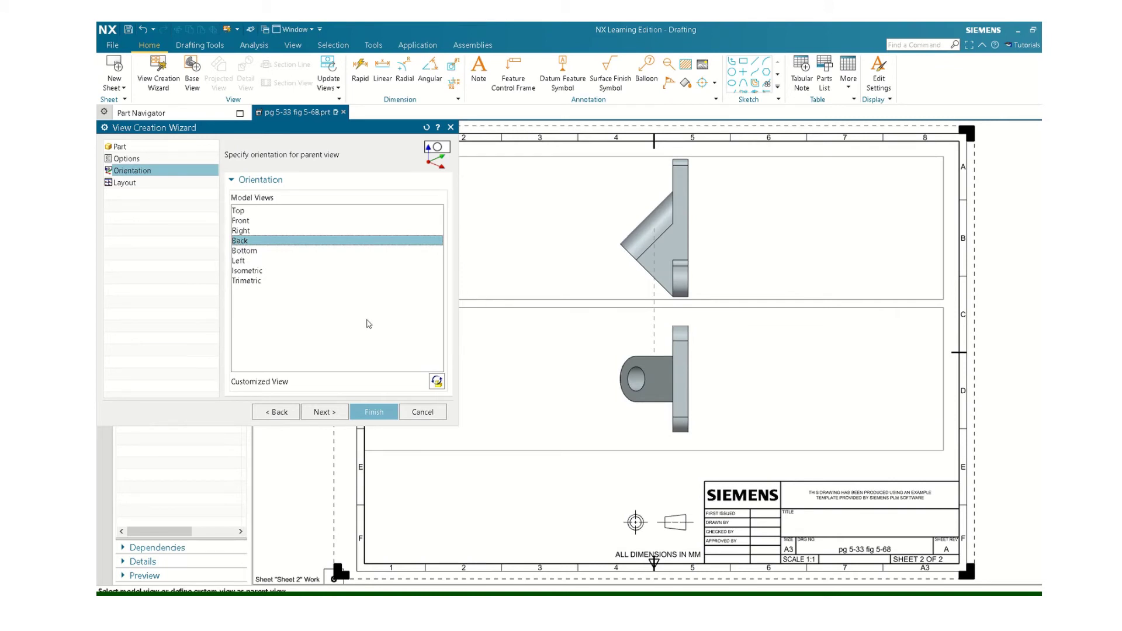
pyautogui.click(437, 381)
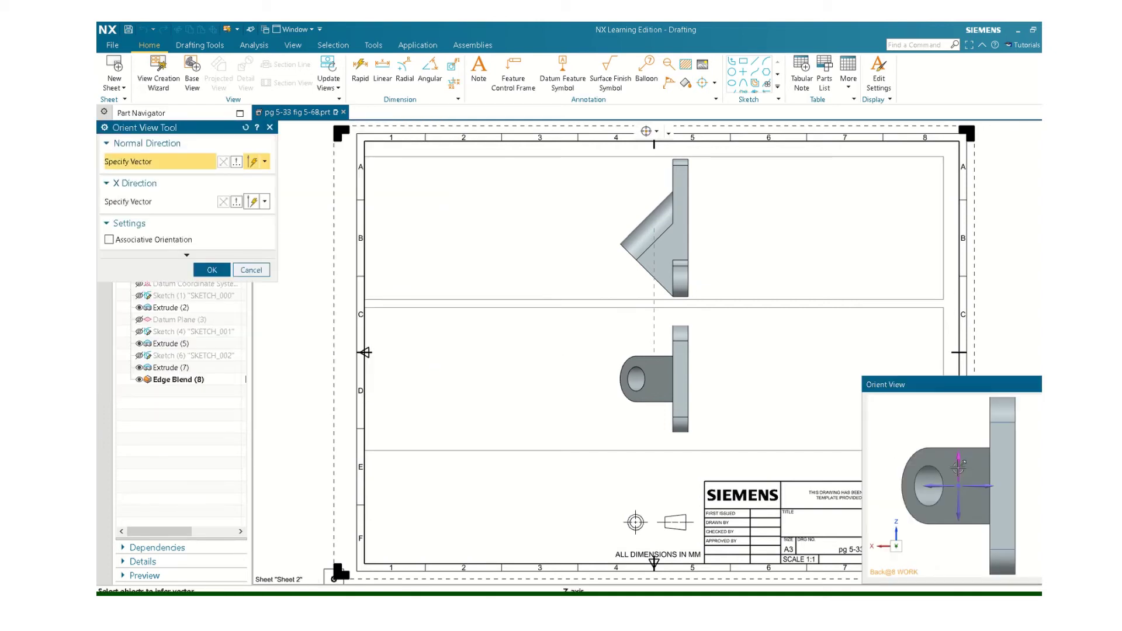
pyautogui.moveTo(931, 462)
pyautogui.mouseDown(button='middle')
pyautogui.moveTo(926, 419)
pyautogui.moveTo(881, 442)
pyautogui.moveTo(943, 436)
pyautogui.moveTo(935, 463)
pyautogui.moveTo(959, 468)
pyautogui.moveTo(947, 451)
pyautogui.mouseUp(button='middle')
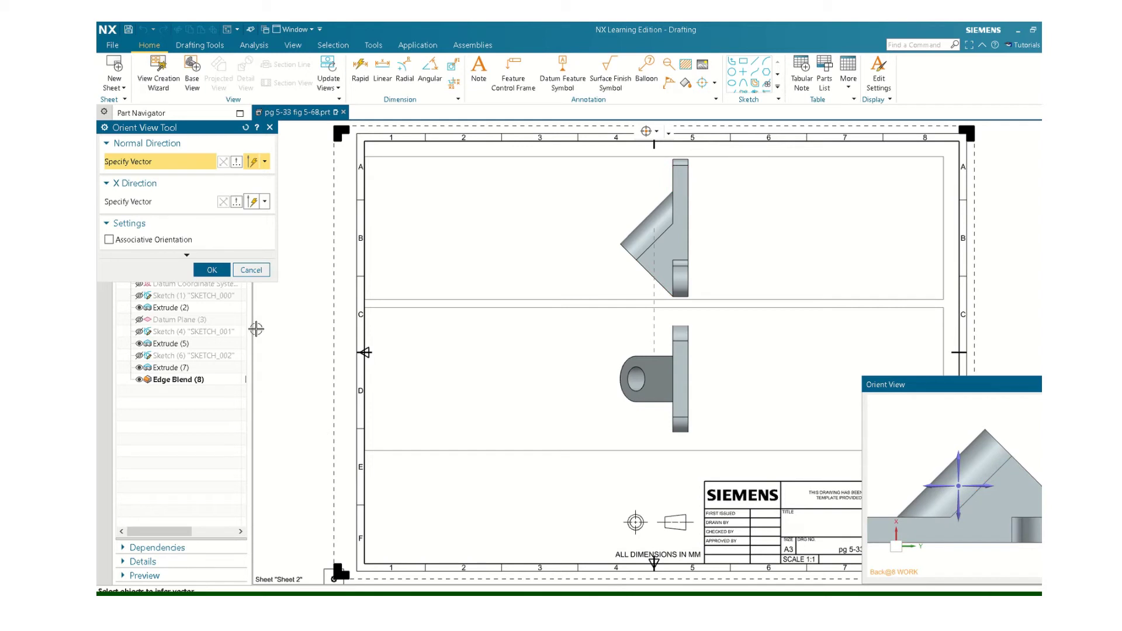
pyautogui.click(211, 270)
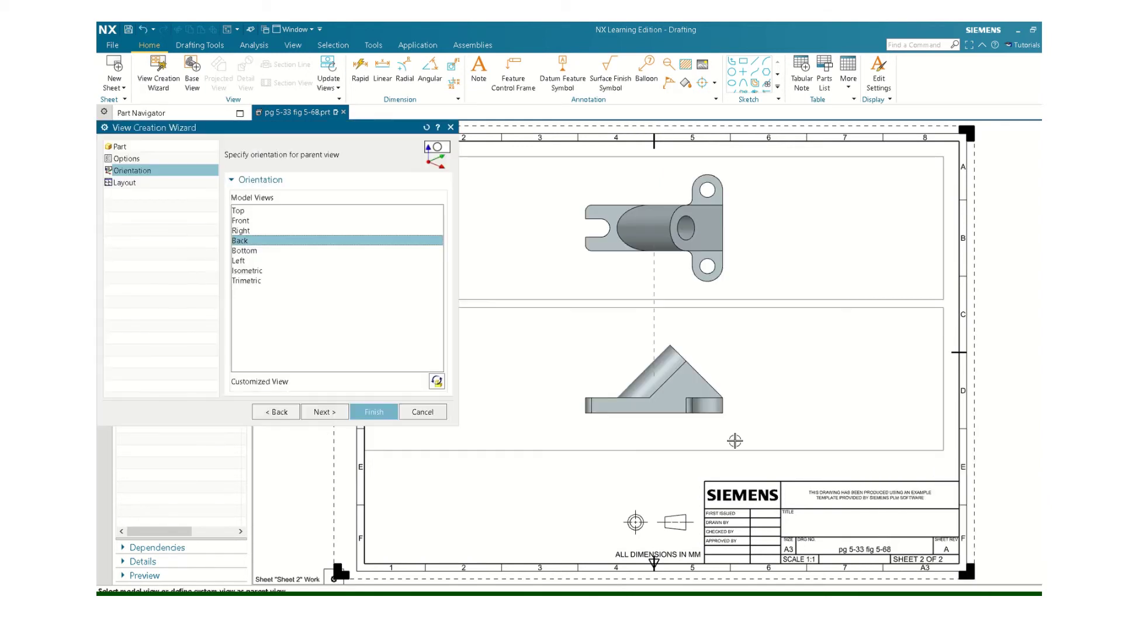
pyautogui.click(325, 412)
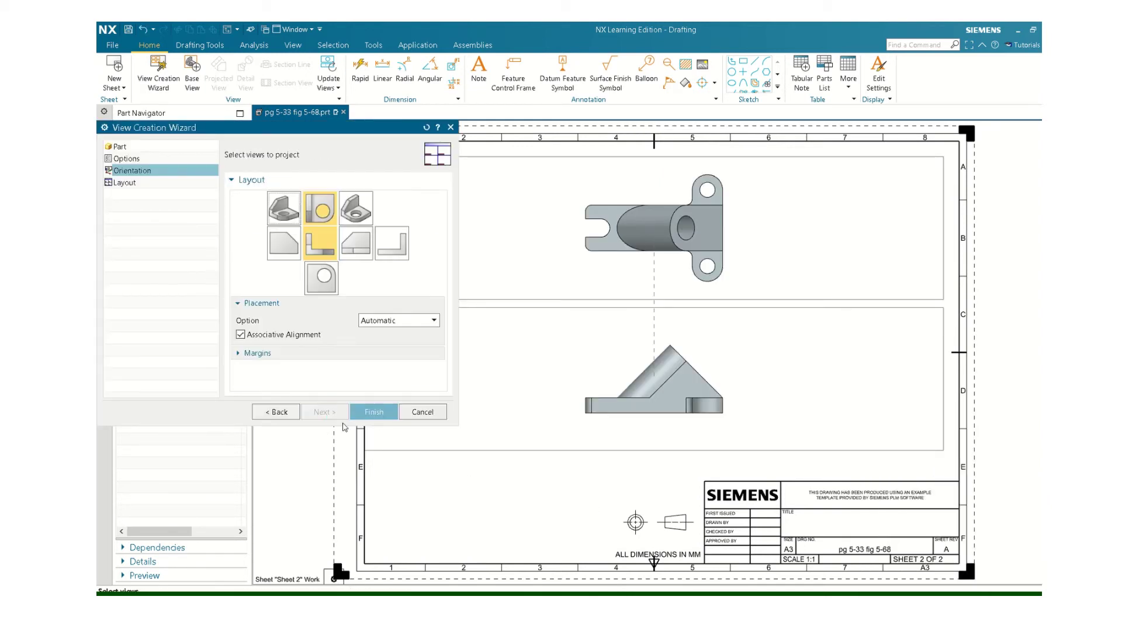
pyautogui.click(355, 208)
pyautogui.click(355, 242)
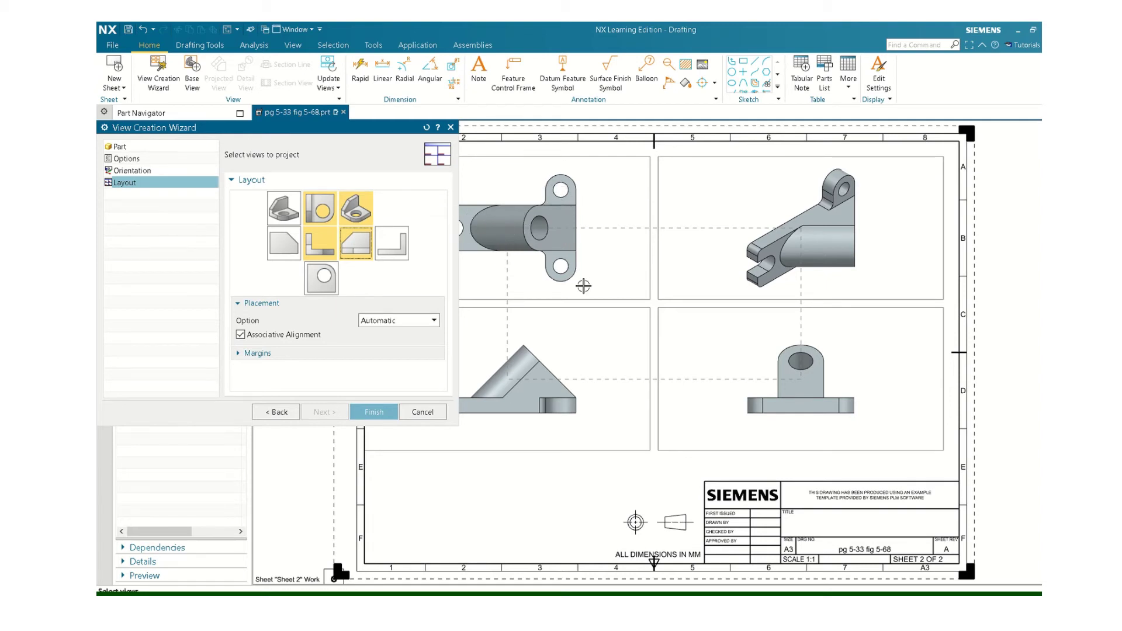
pyautogui.click(354, 244)
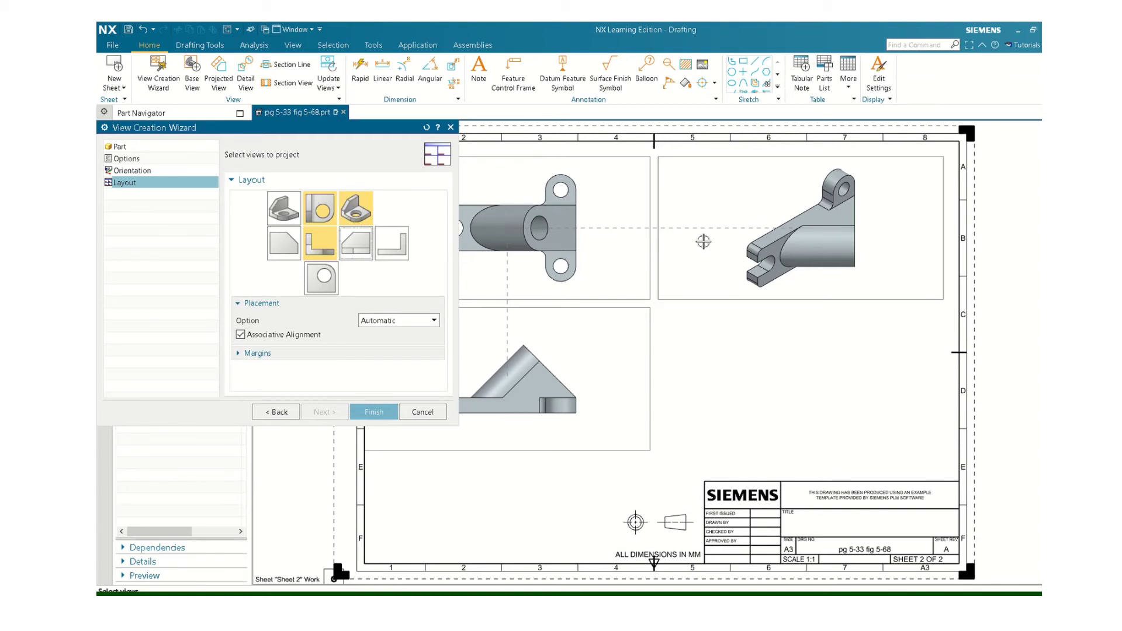
pyautogui.click(355, 208)
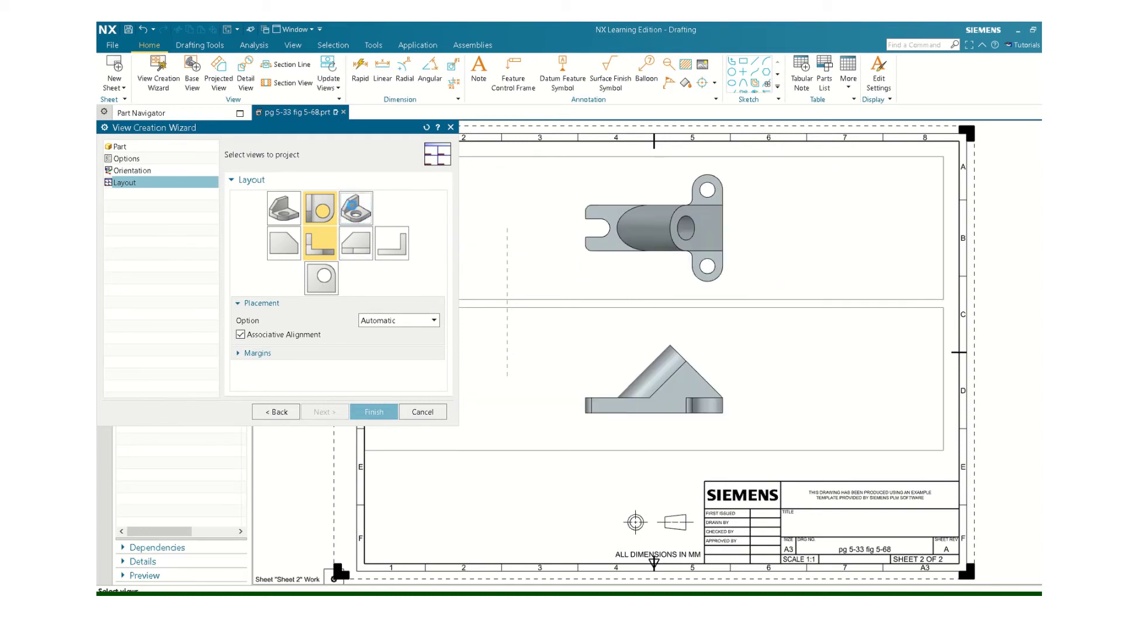
# Step: Create the front view with its aligned top view, and move both towards the left side of the sheet
pyautogui.click(366, 415)
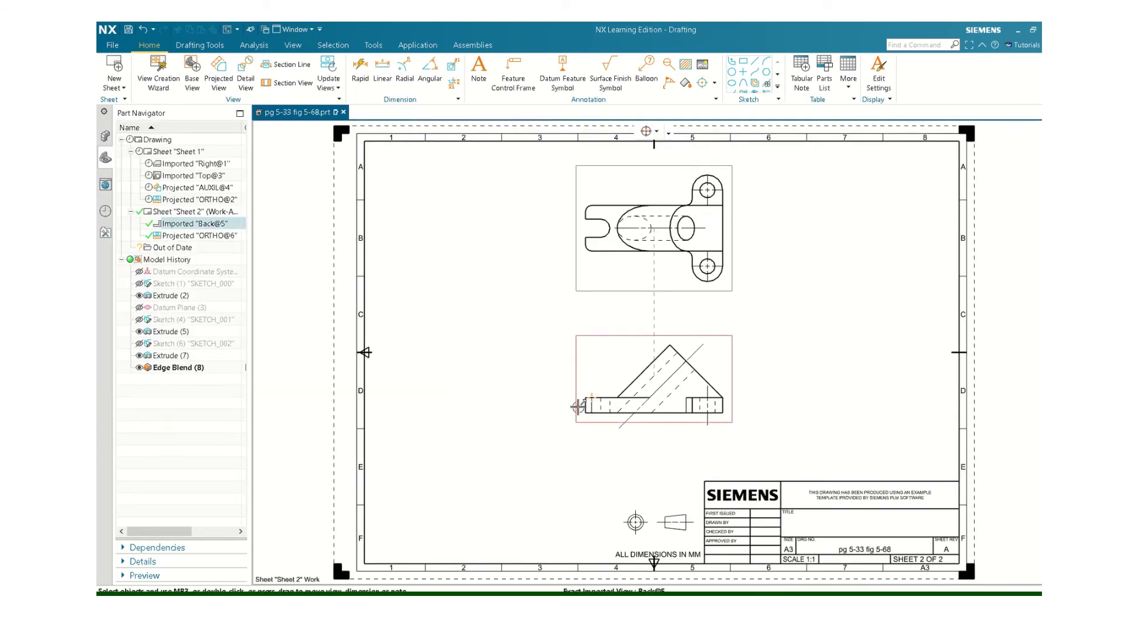
pyautogui.moveTo(578, 407); pyautogui.dragTo(434, 414)
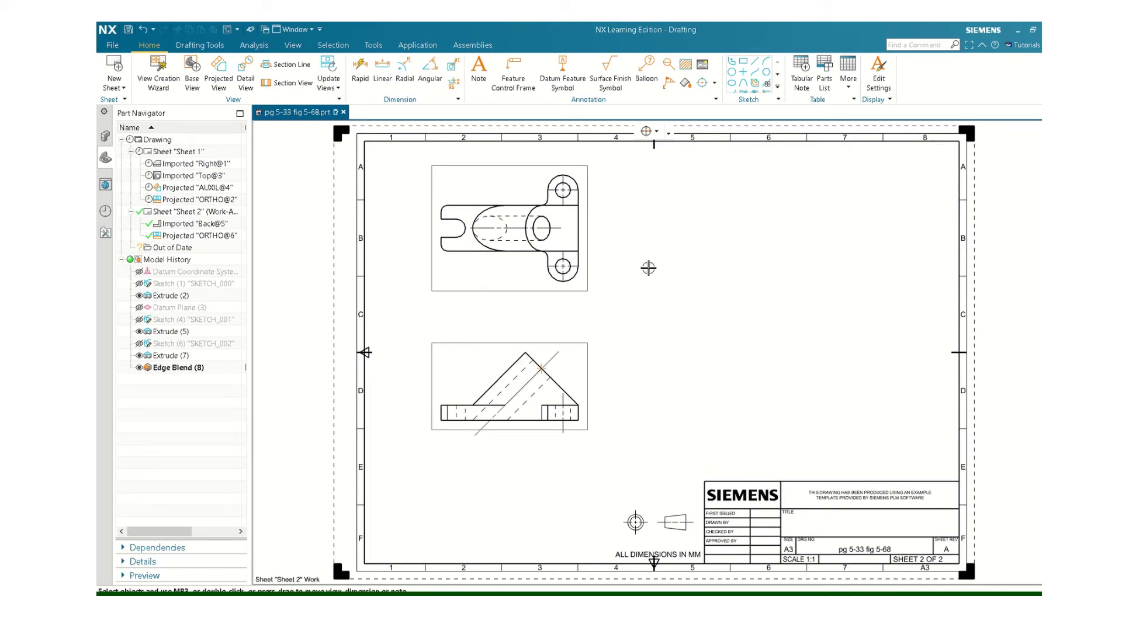
# Step: Place a 1:1 base view of the bracket, rotated to a pictorial orientation, in the upper-right area of the sheet
pyautogui.click(193, 69)
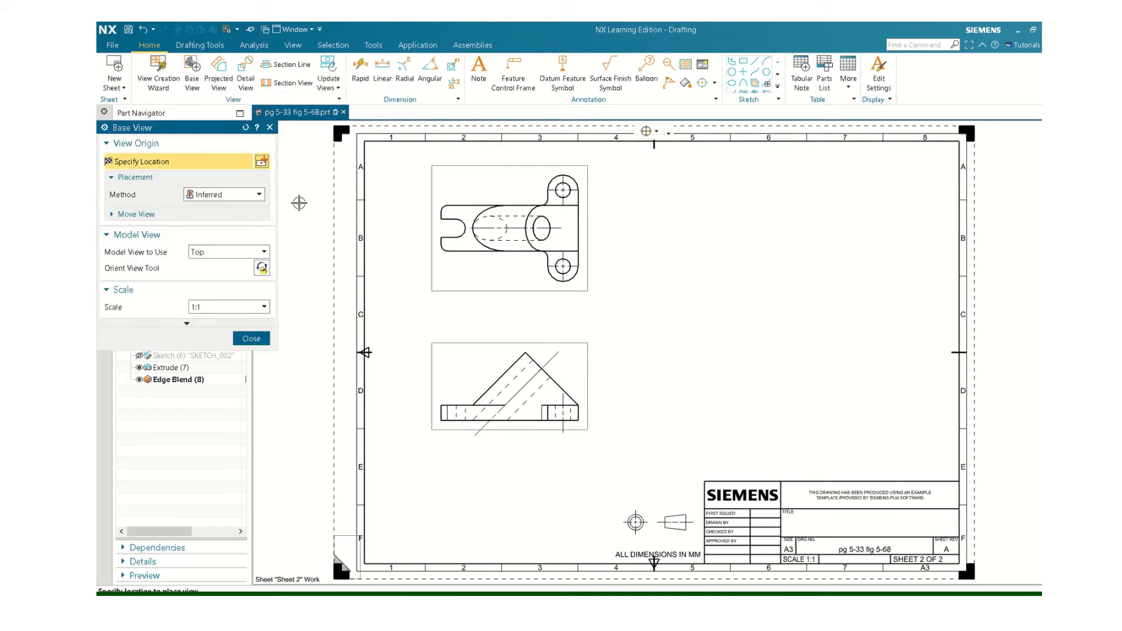
pyautogui.click(261, 268)
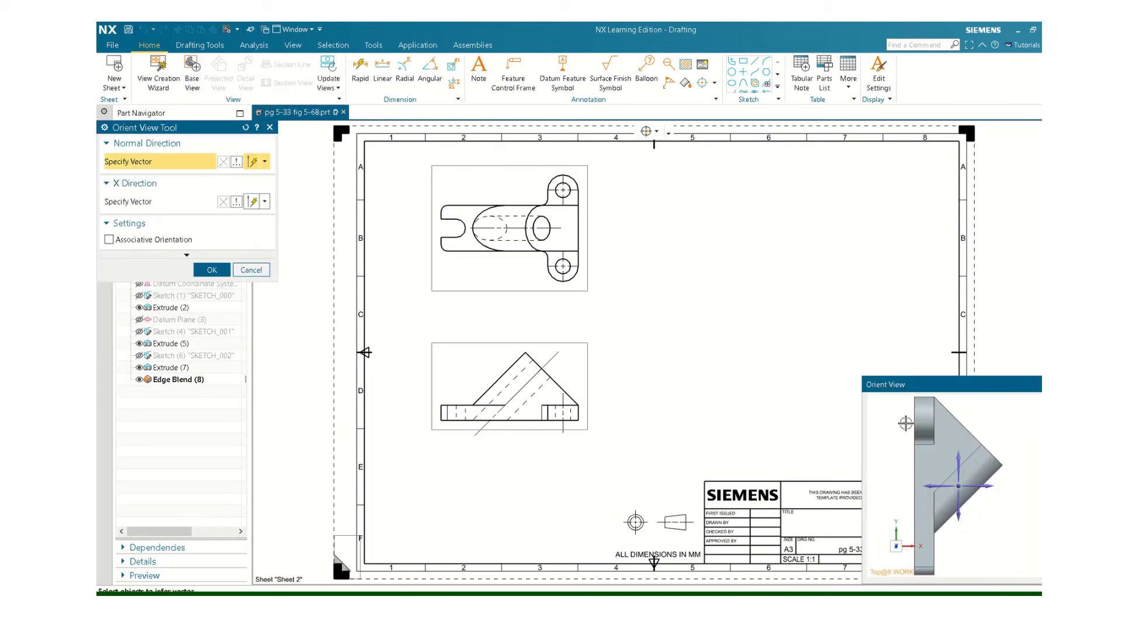
pyautogui.moveTo(947, 483)
pyautogui.mouseDown(button='middle')
pyautogui.moveTo(978, 467)
pyautogui.moveTo(1002, 475)
pyautogui.moveTo(950, 461)
pyautogui.moveTo(950, 474)
pyautogui.mouseUp(button='middle')
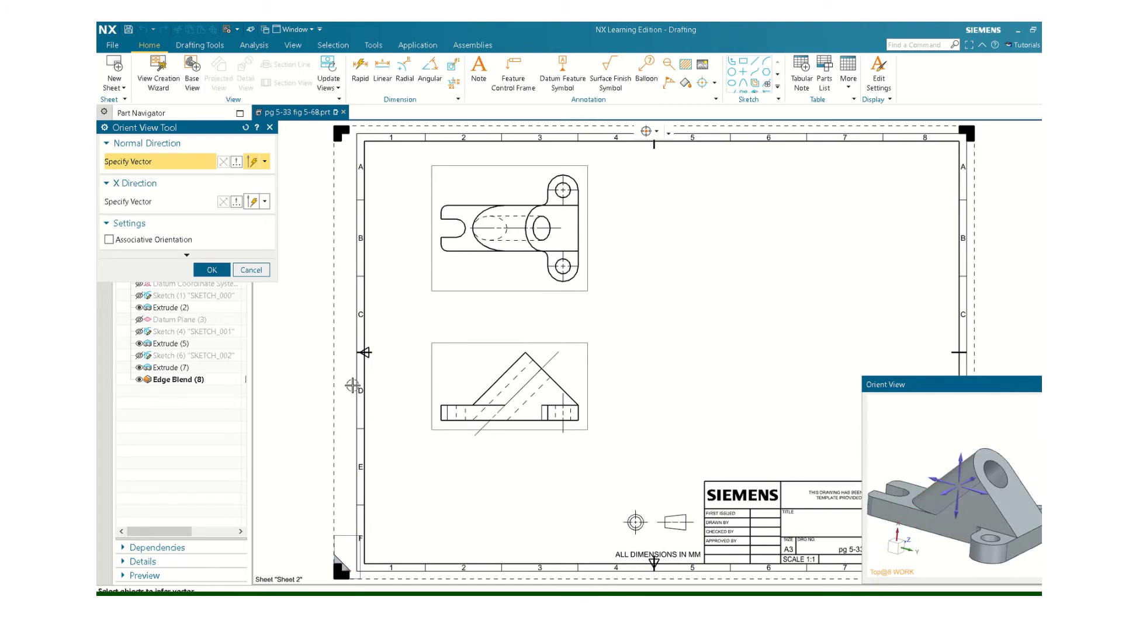
pyautogui.click(210, 269)
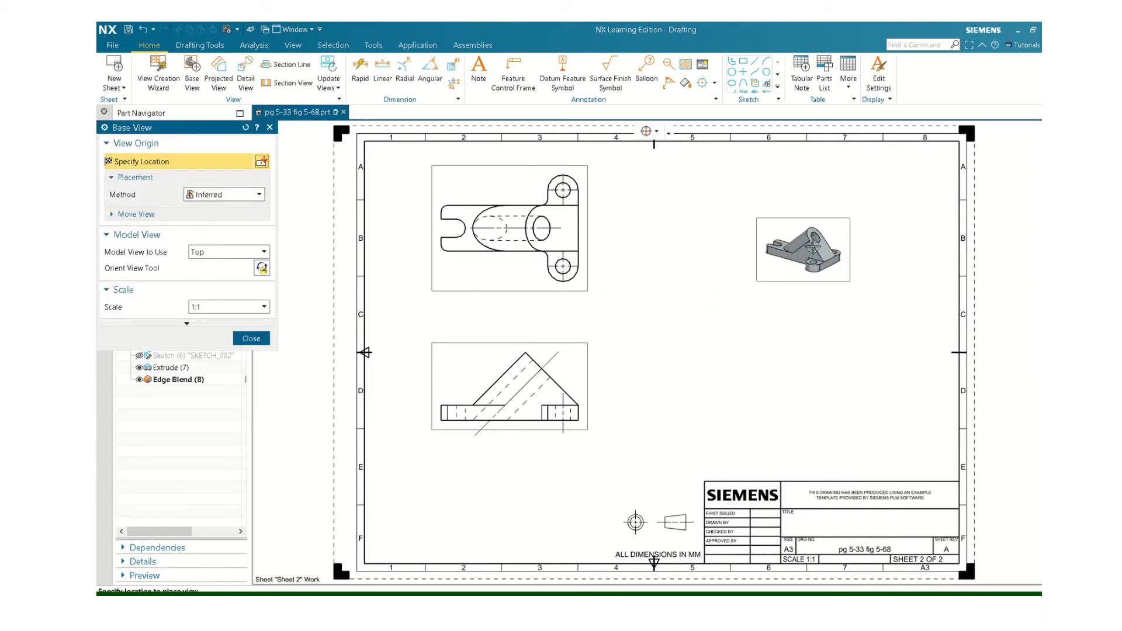
pyautogui.click(817, 228)
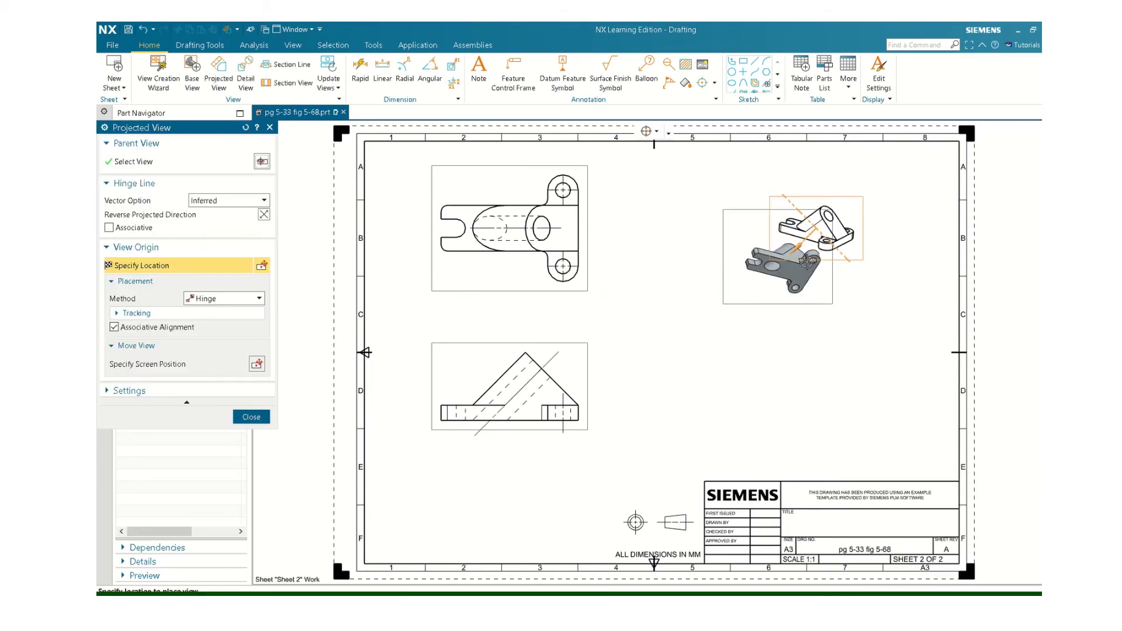
pyautogui.click(252, 417)
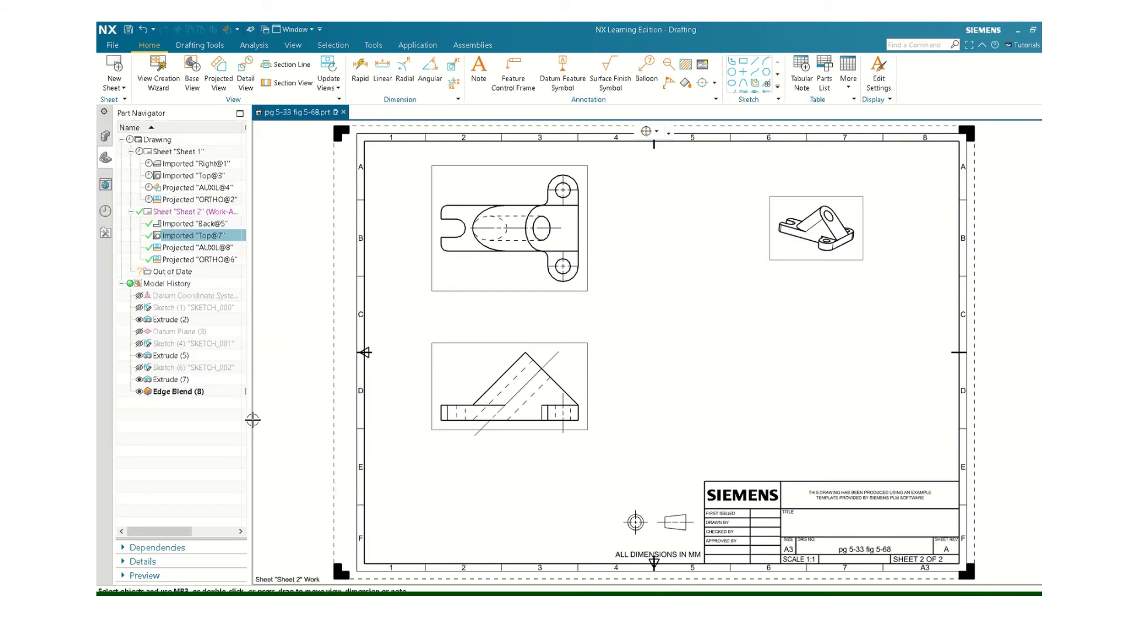
# Step: Set the scale of the pictorial view to 2:1
pyautogui.doubleClick(852, 257)
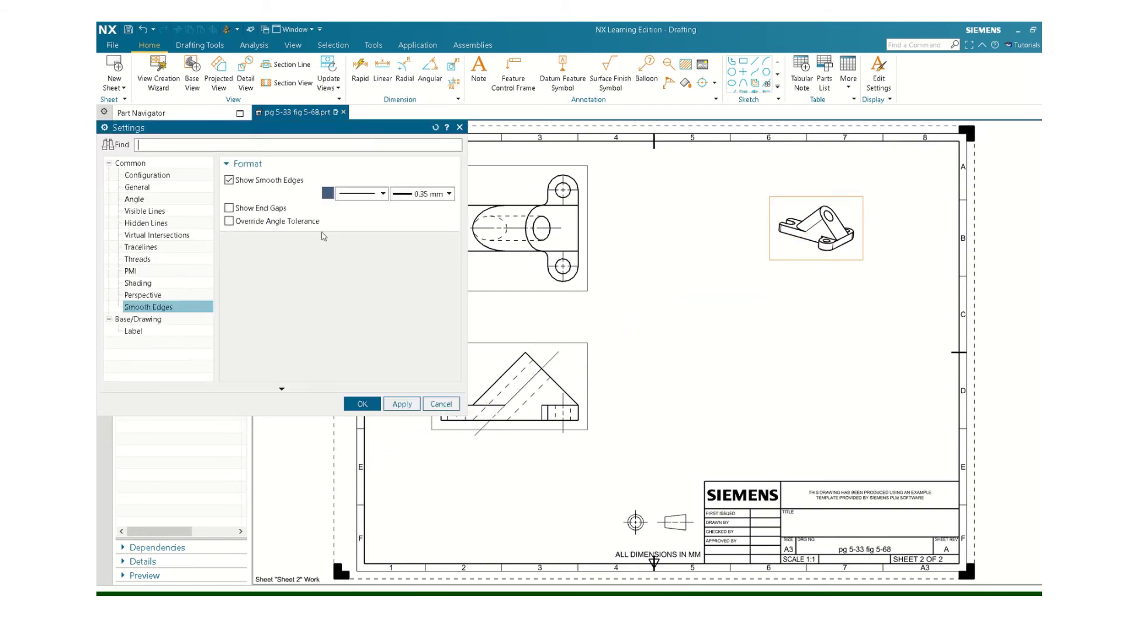
pyautogui.click(136, 187)
pyautogui.click(447, 243)
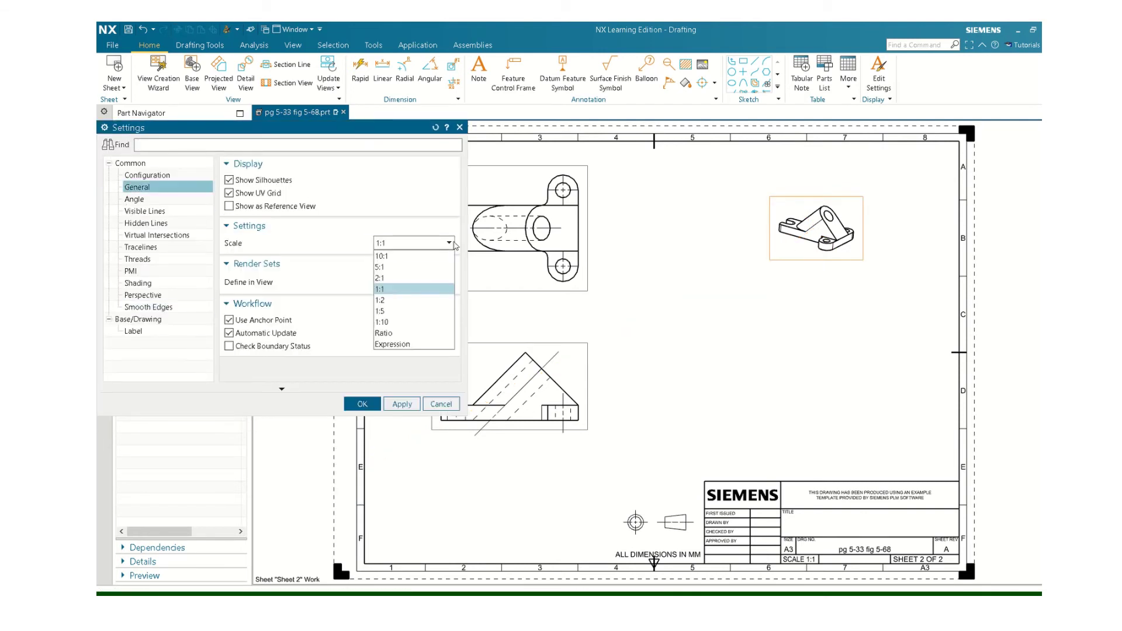
pyautogui.click(390, 278)
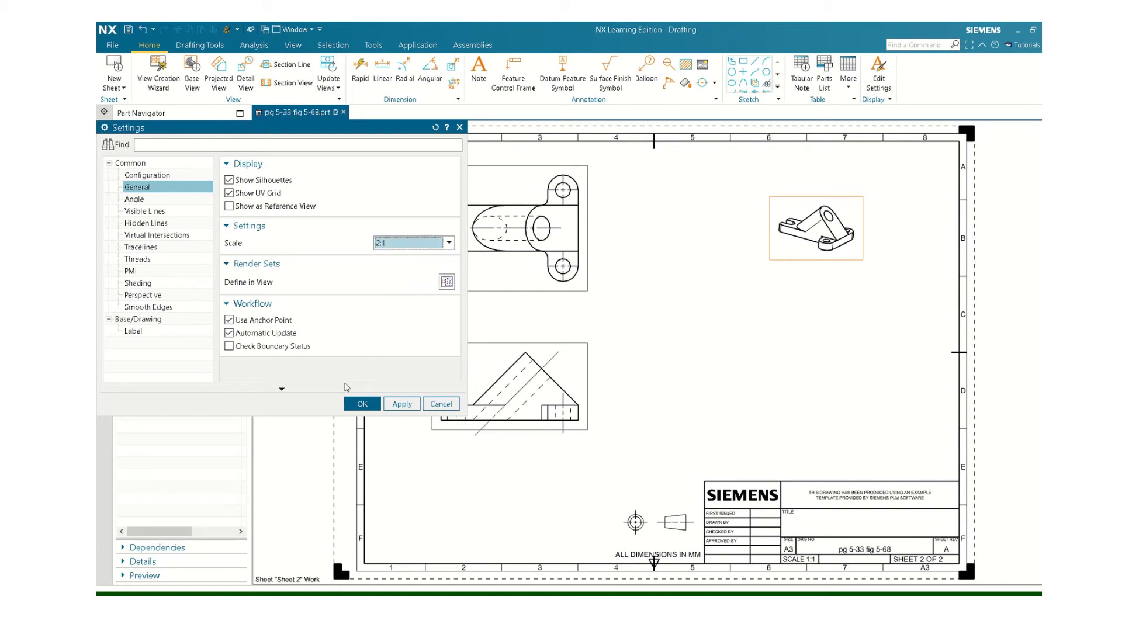
pyautogui.click(362, 404)
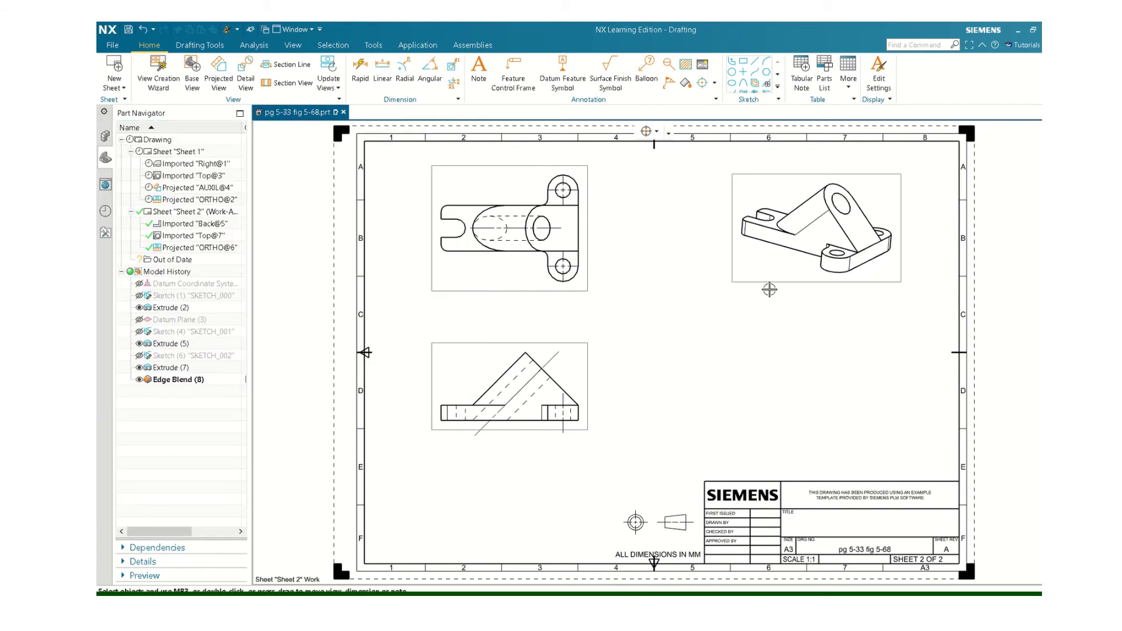
# Step: Move the enlarged pictorial view closer to the sheet's upper-right corner and delete it
pyautogui.moveTo(770, 283); pyautogui.dragTo(815, 264)
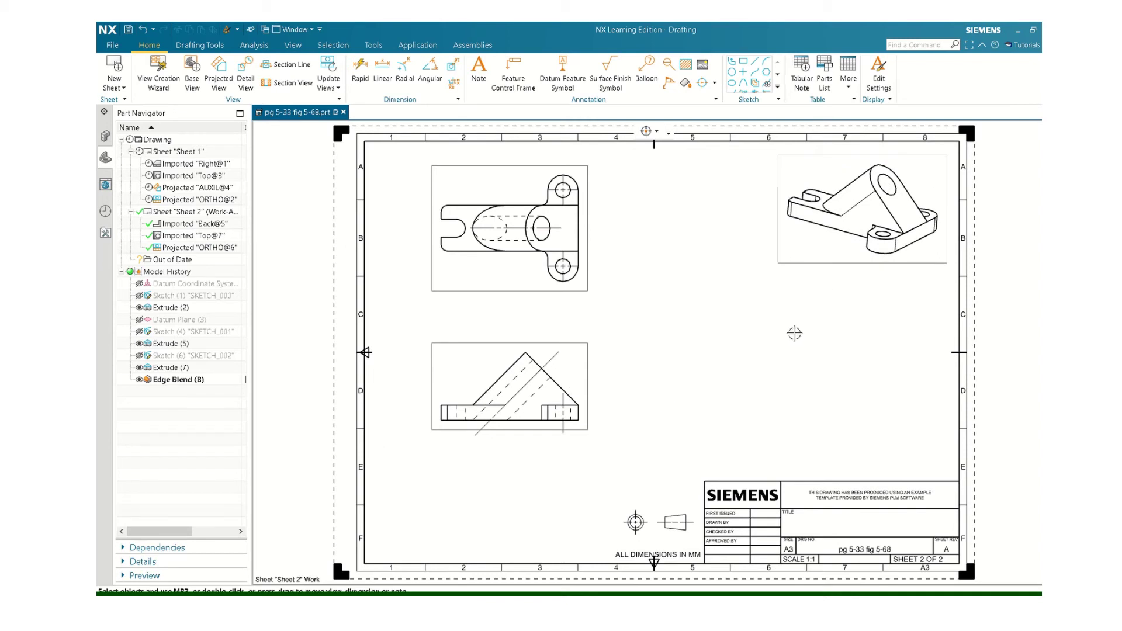
pyautogui.click(826, 264)
pyautogui.press('Delete')
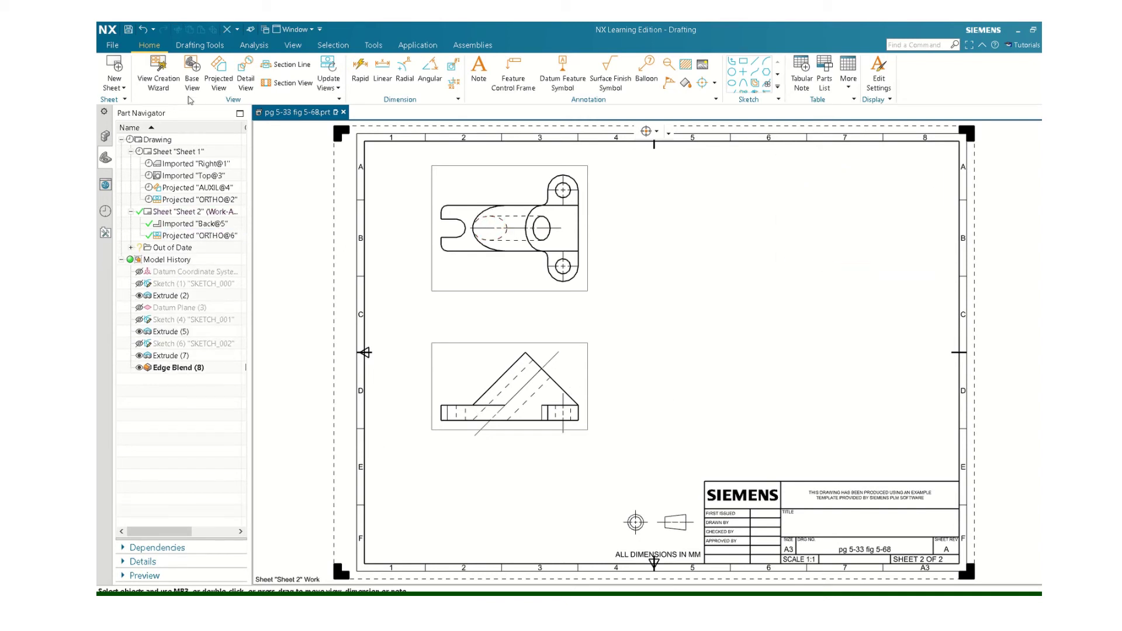
# Step: Add a new base view rotated to a pictorial orientation and place it near the sheet's upper-right corner without any projected view
pyautogui.click(192, 70)
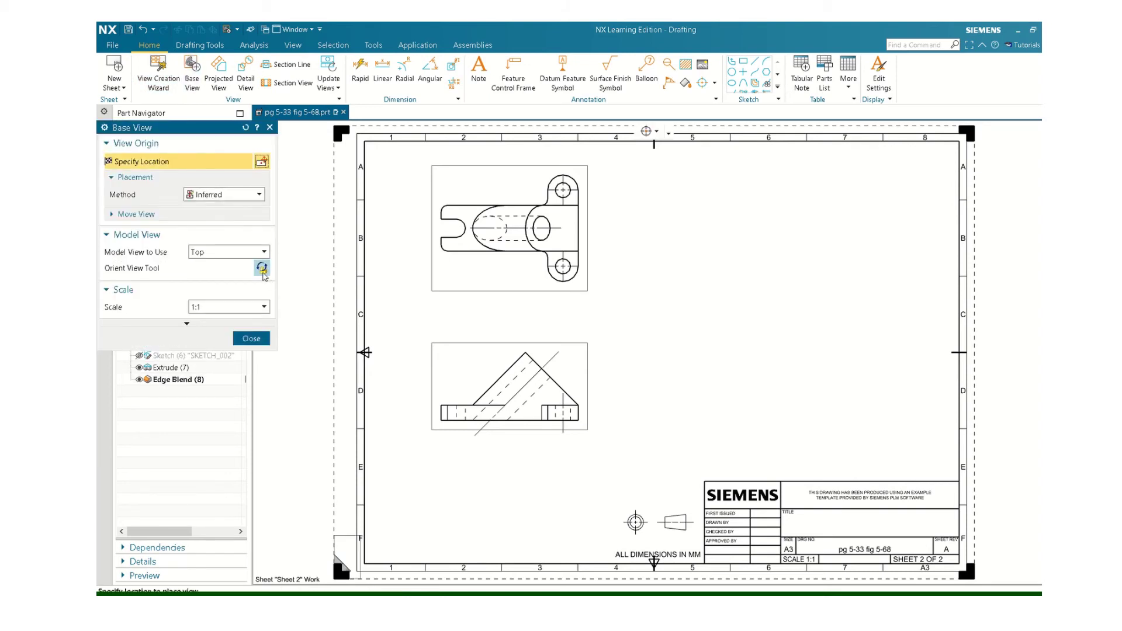
pyautogui.click(261, 269)
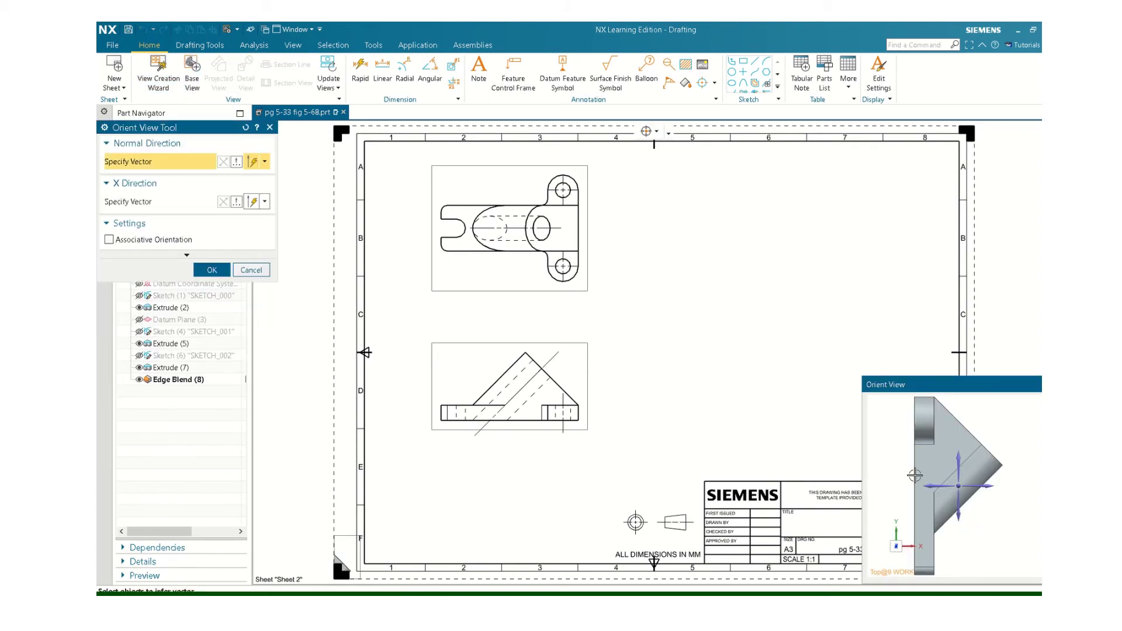
pyautogui.moveTo(915, 475)
pyautogui.mouseDown(button='middle')
pyautogui.moveTo(956, 491)
pyautogui.moveTo(924, 487)
pyautogui.mouseUp(button='middle')
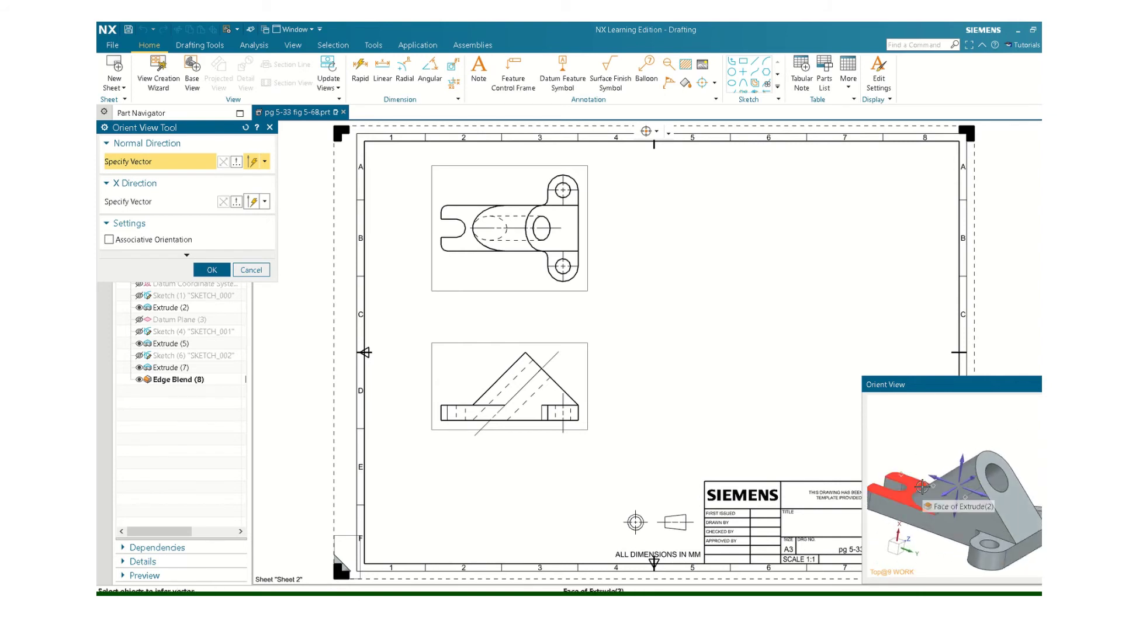
pyautogui.click(212, 270)
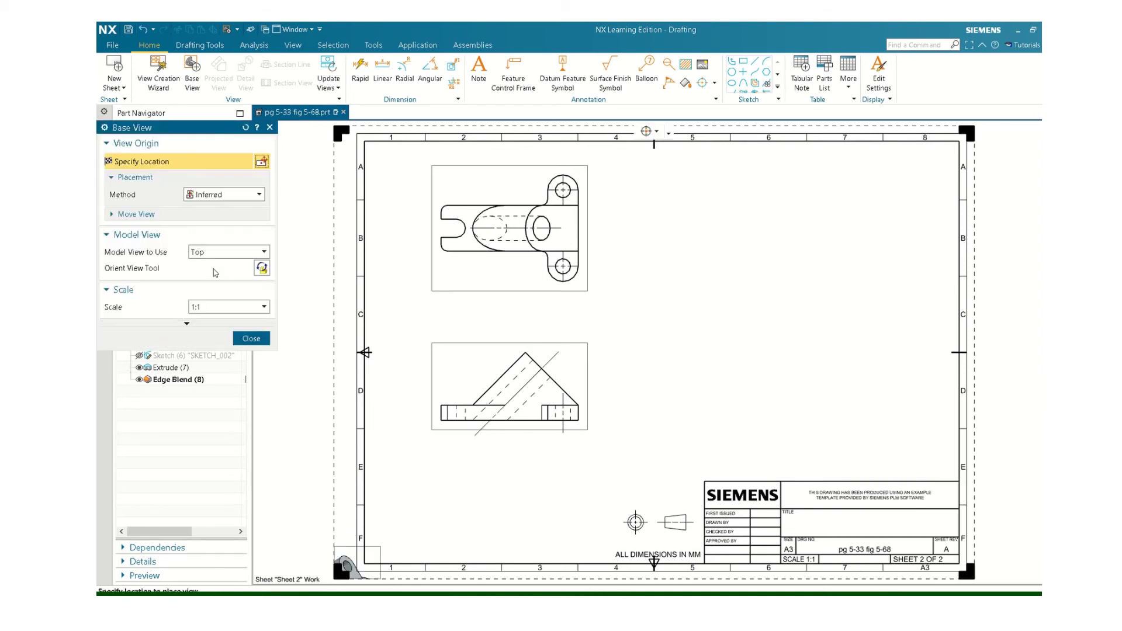
pyautogui.click(841, 224)
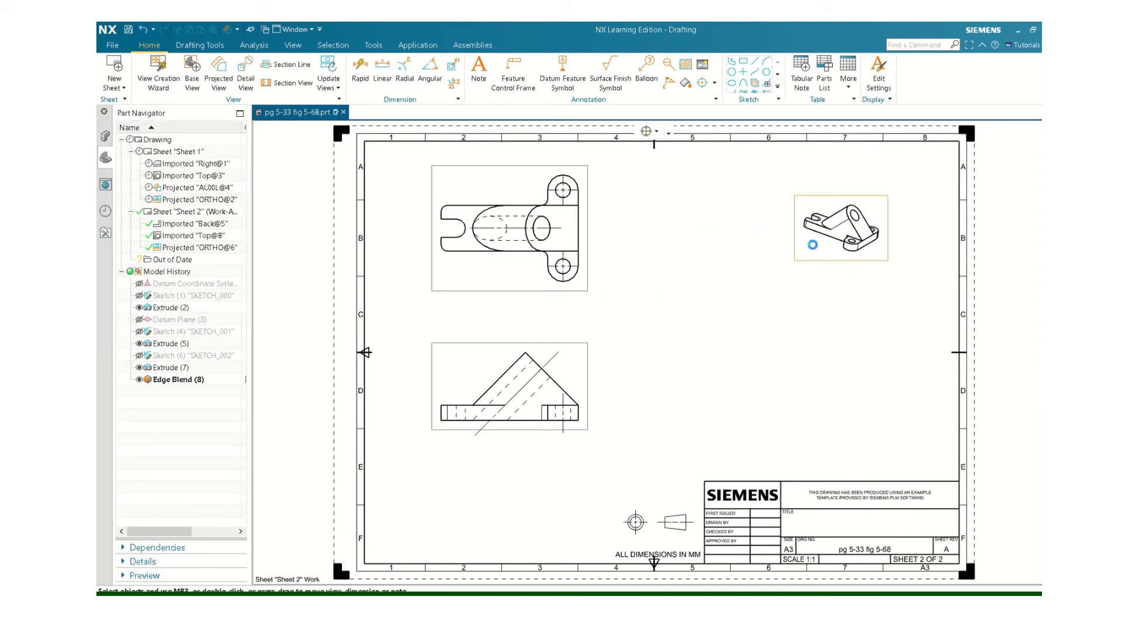
pyautogui.press('Escape')
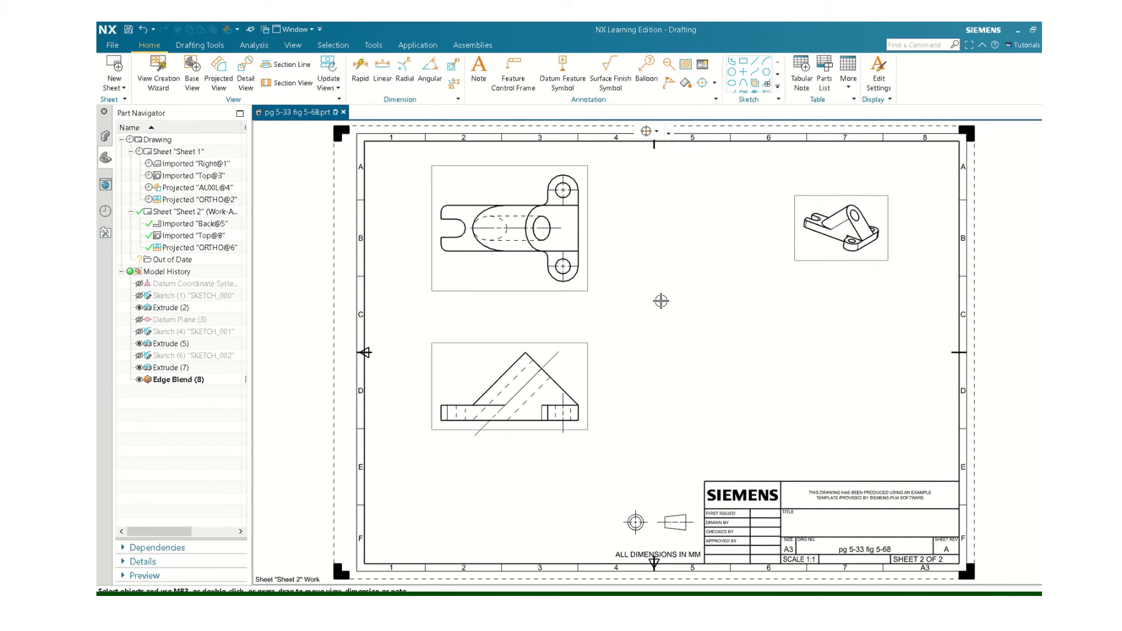
# Step: Enlarge the new pictorial view to a 2:1 scale
pyautogui.doubleClick(845, 258)
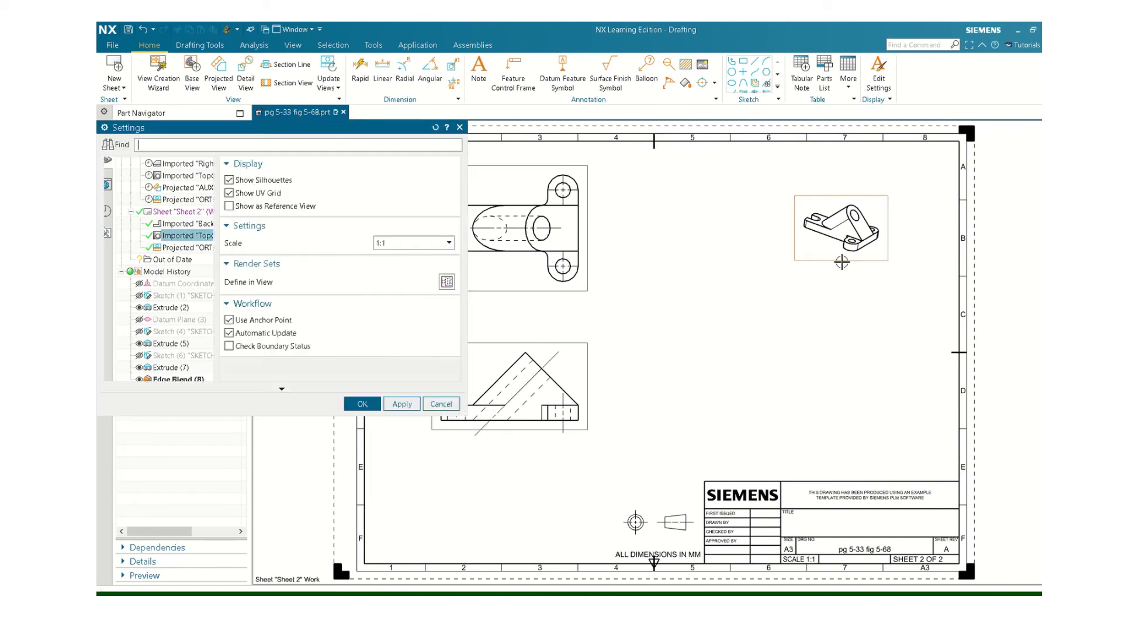
pyautogui.click(449, 242)
pyautogui.click(387, 275)
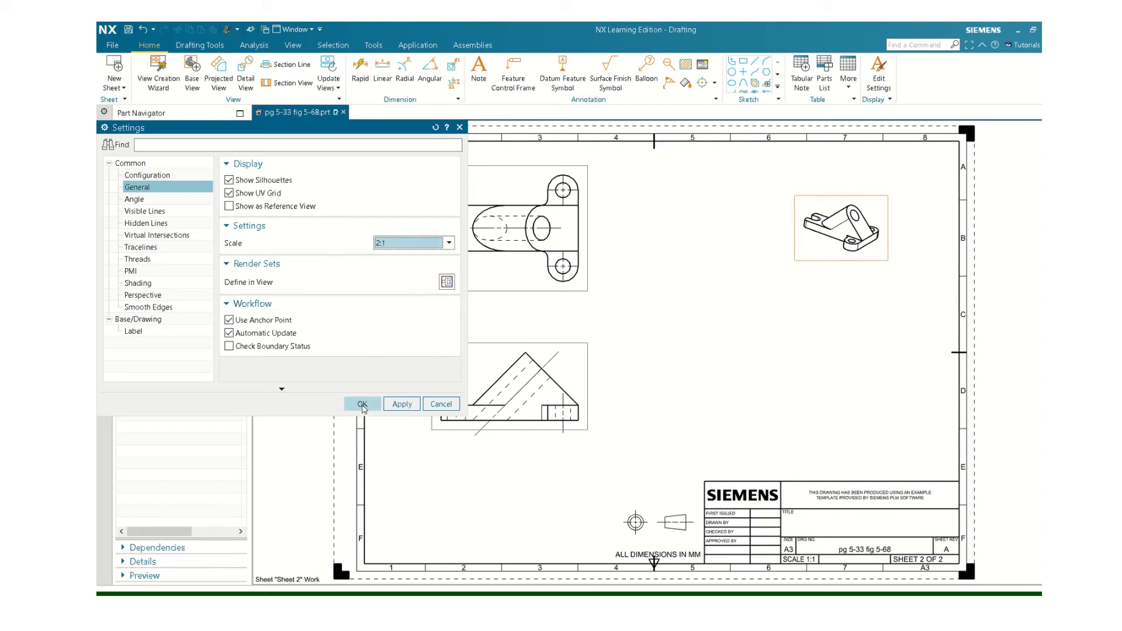
pyautogui.click(362, 404)
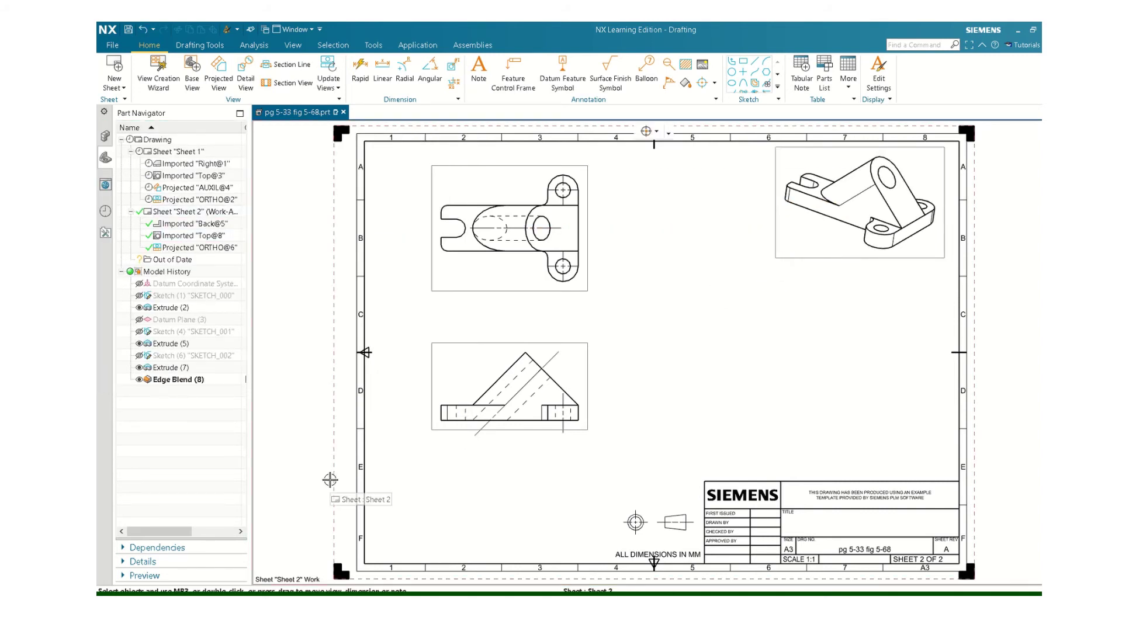
# Step: Move the front view down and slightly left, and project an auxiliary view from it along the inclined lug's axis
pyautogui.moveTo(444, 435); pyautogui.dragTo(433, 461)
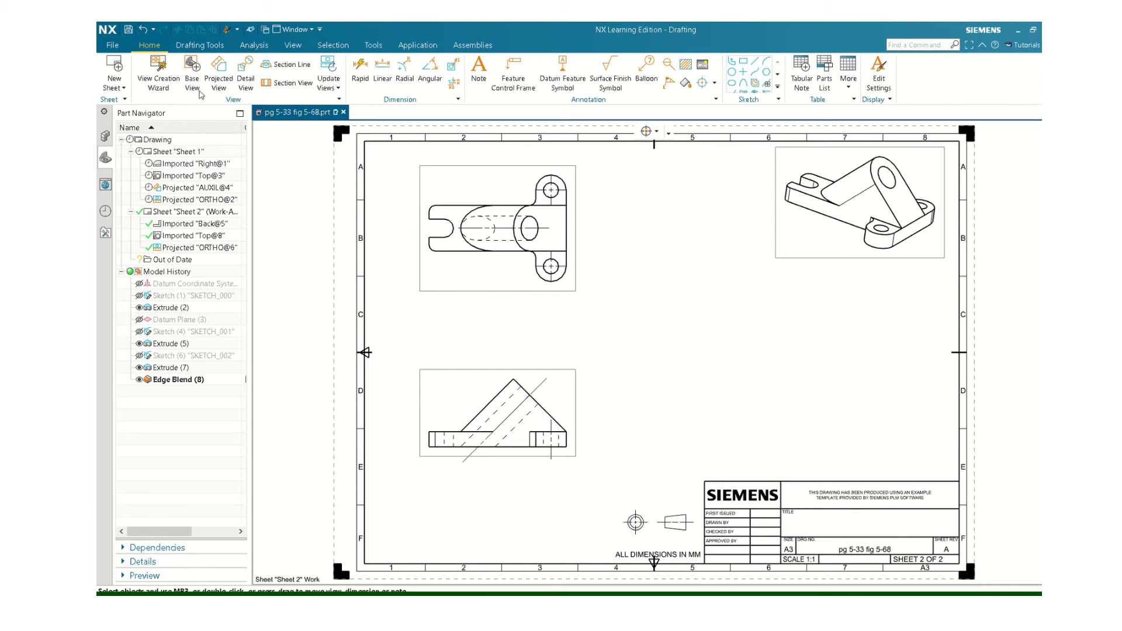
pyautogui.click(230, 74)
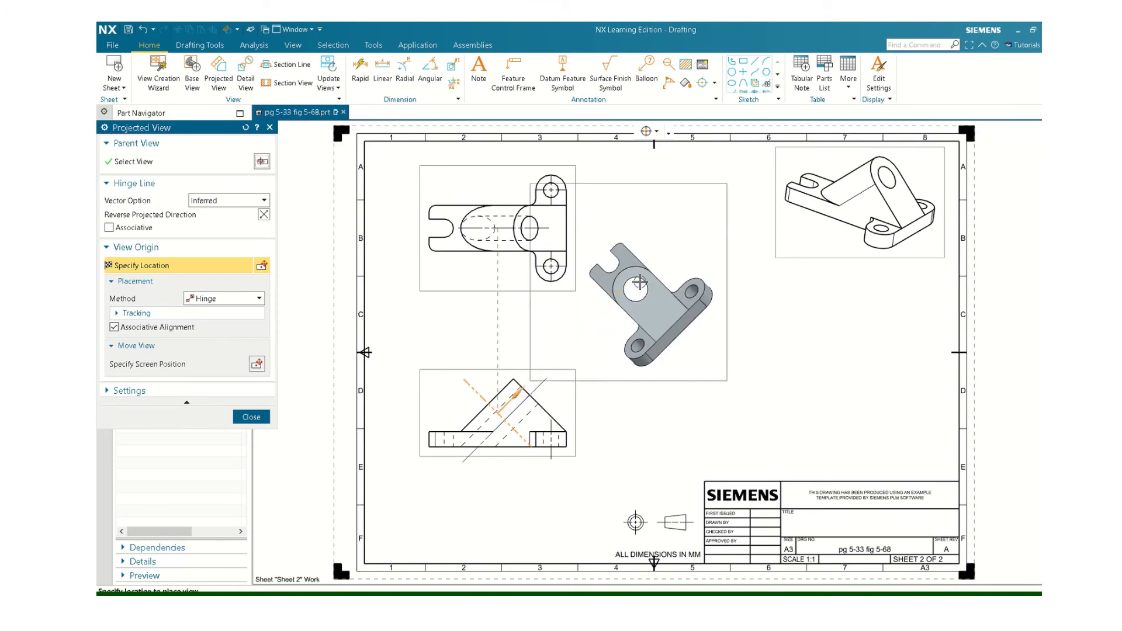
pyautogui.click(640, 282)
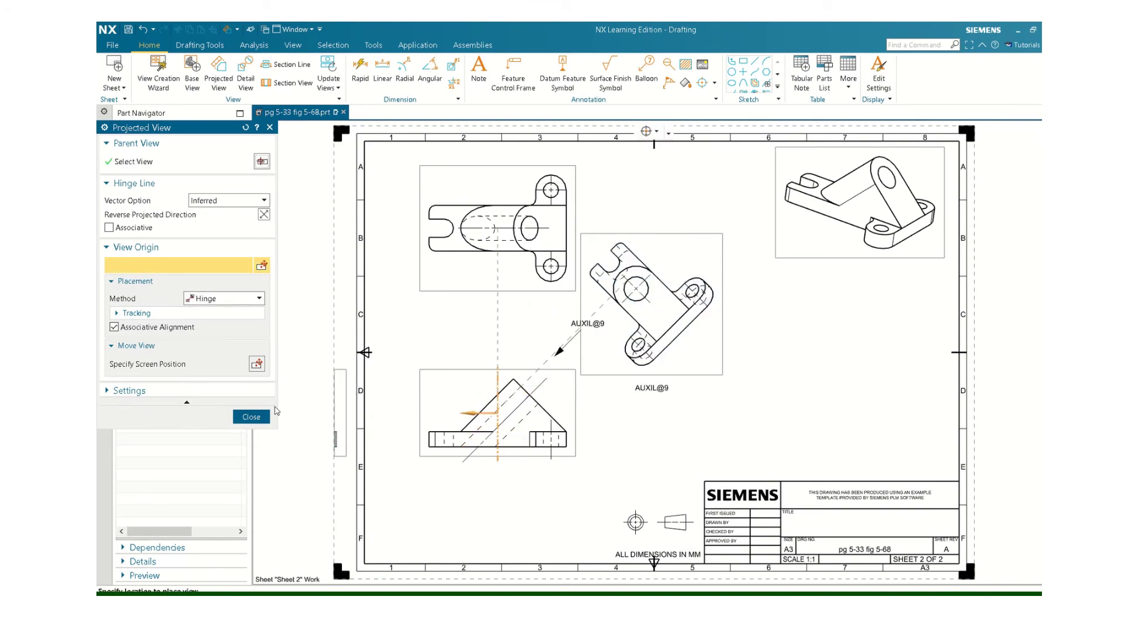
pyautogui.click(252, 417)
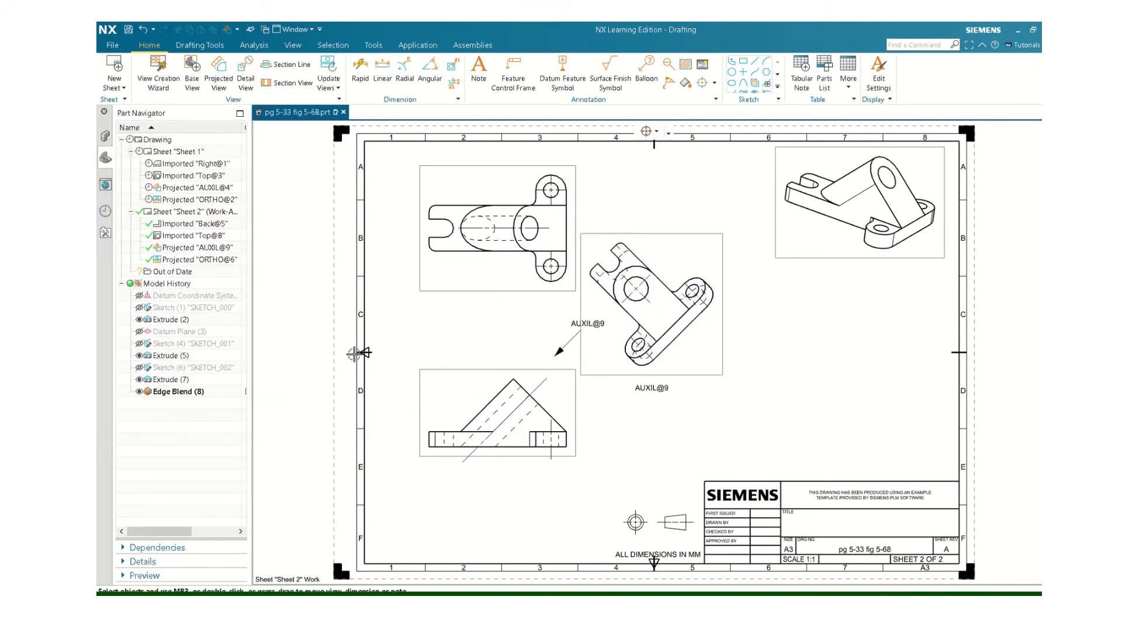
# Step: Hide the auxiliary view's label together with its viewing-direction arrow and arrow label
pyautogui.rightClick(649, 393)
pyautogui.press('Escape')
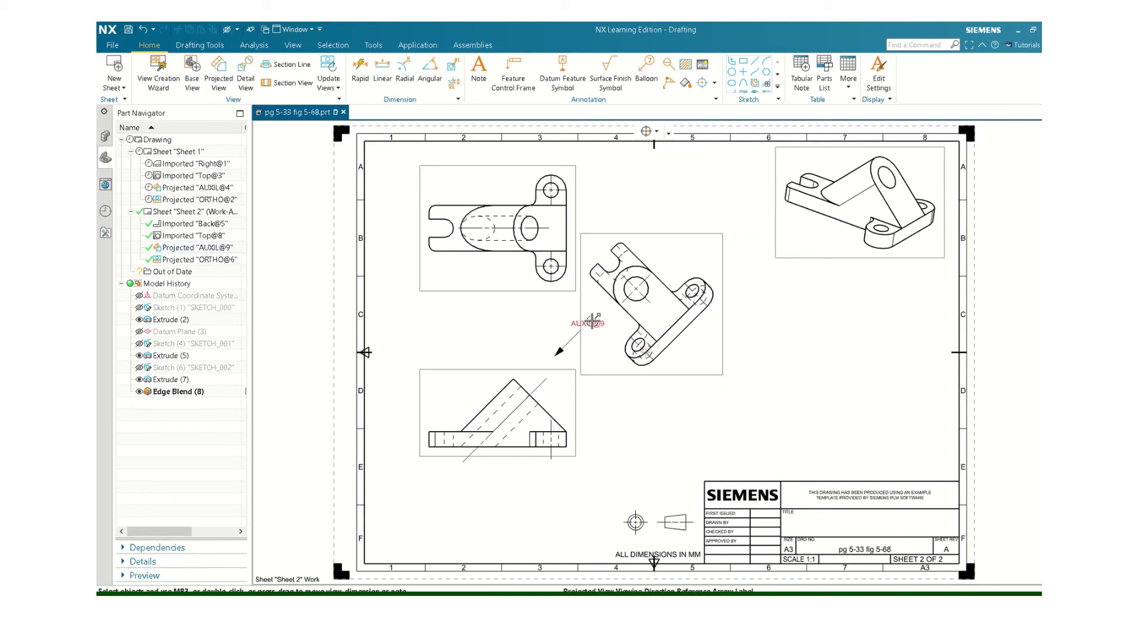
pyautogui.rightClick(593, 323)
pyautogui.press('Escape')
pyautogui.rightClick(567, 342)
pyautogui.click(576, 332)
# Step: Rearrange the front, top and auxiliary views so they are evenly spaced while staying in projection alignment
pyautogui.moveTo(618, 374); pyautogui.dragTo(647, 361)
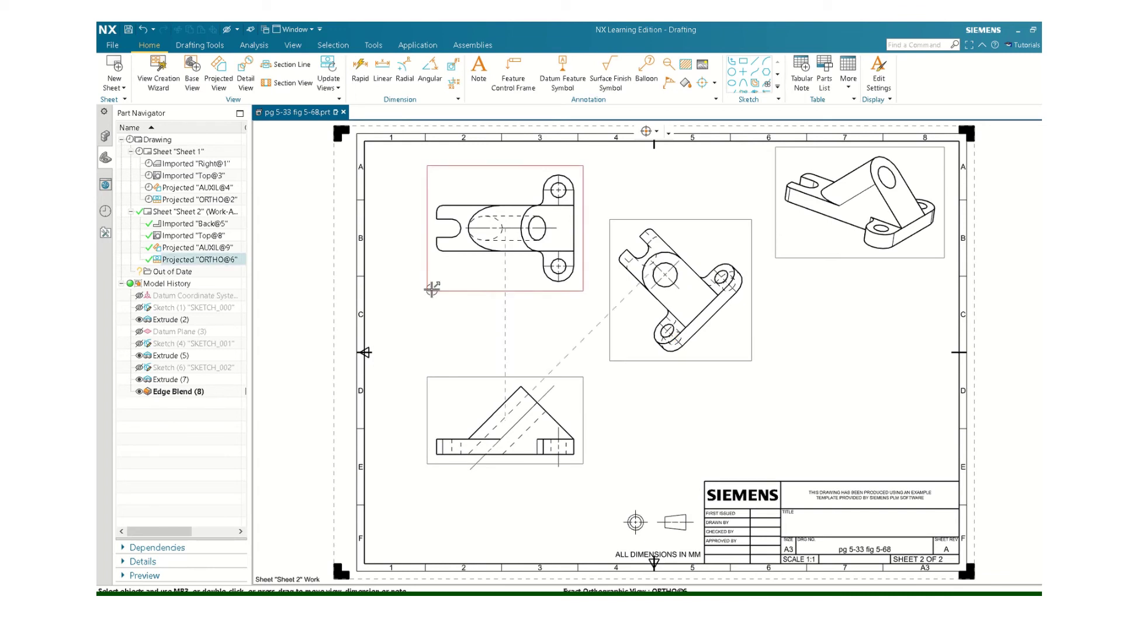
pyautogui.moveTo(432, 290); pyautogui.dragTo(415, 288)
pyautogui.moveTo(642, 351); pyautogui.dragTo(655, 360)
pyautogui.moveTo(483, 387); pyautogui.dragTo(474, 378)
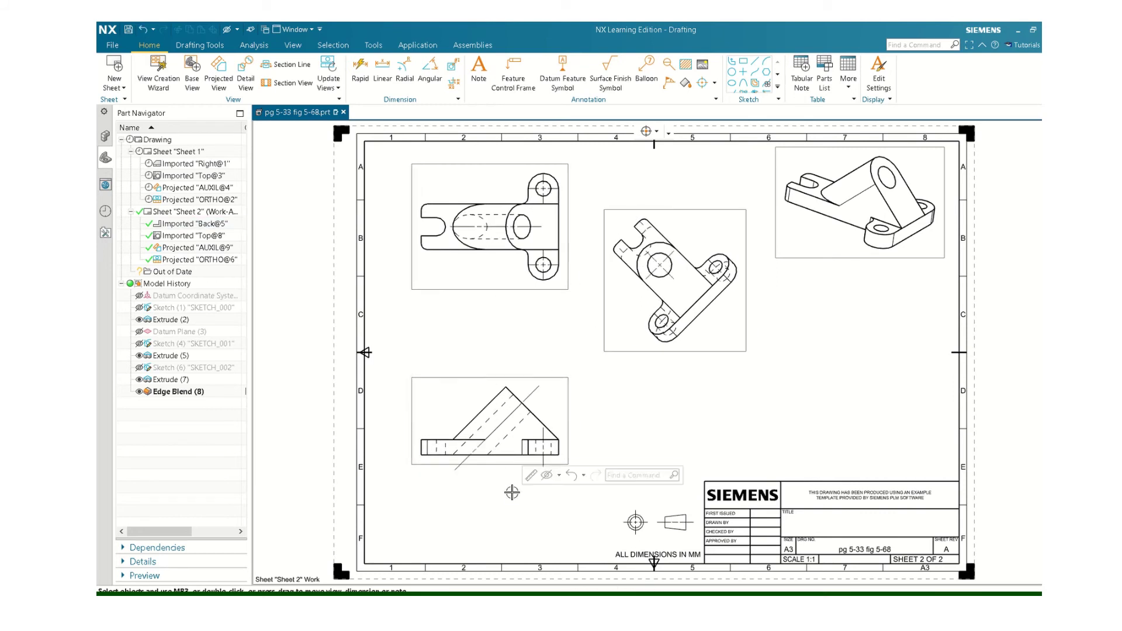
# Step: Turn off the display of smooth edges in the front view
pyautogui.doubleClick(477, 464)
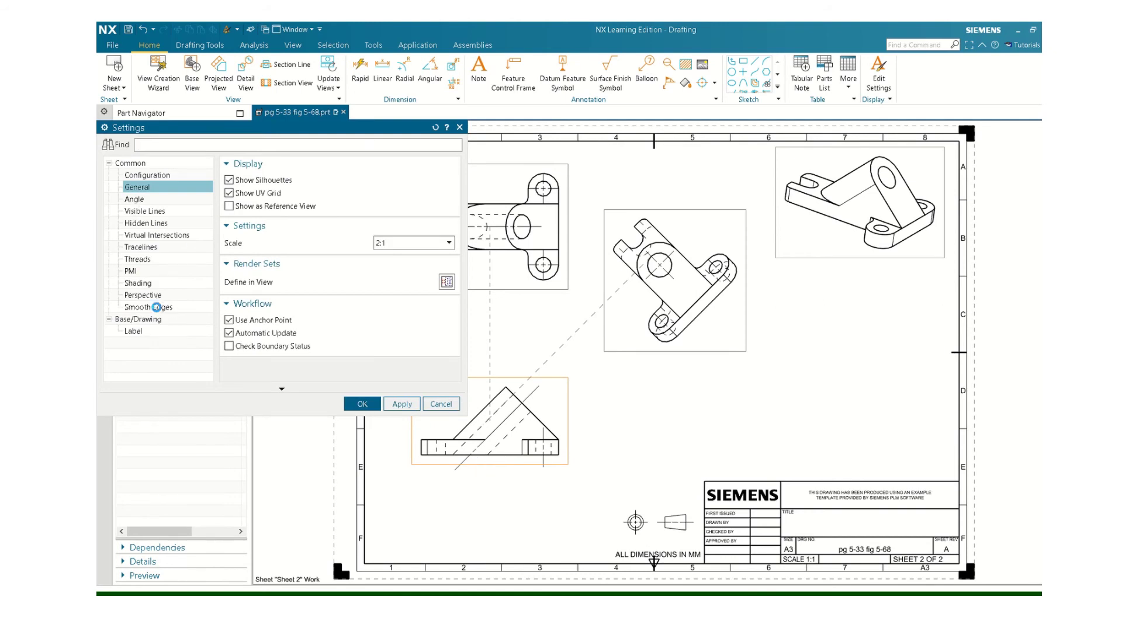
pyautogui.click(156, 307)
pyautogui.click(228, 180)
pyautogui.click(363, 404)
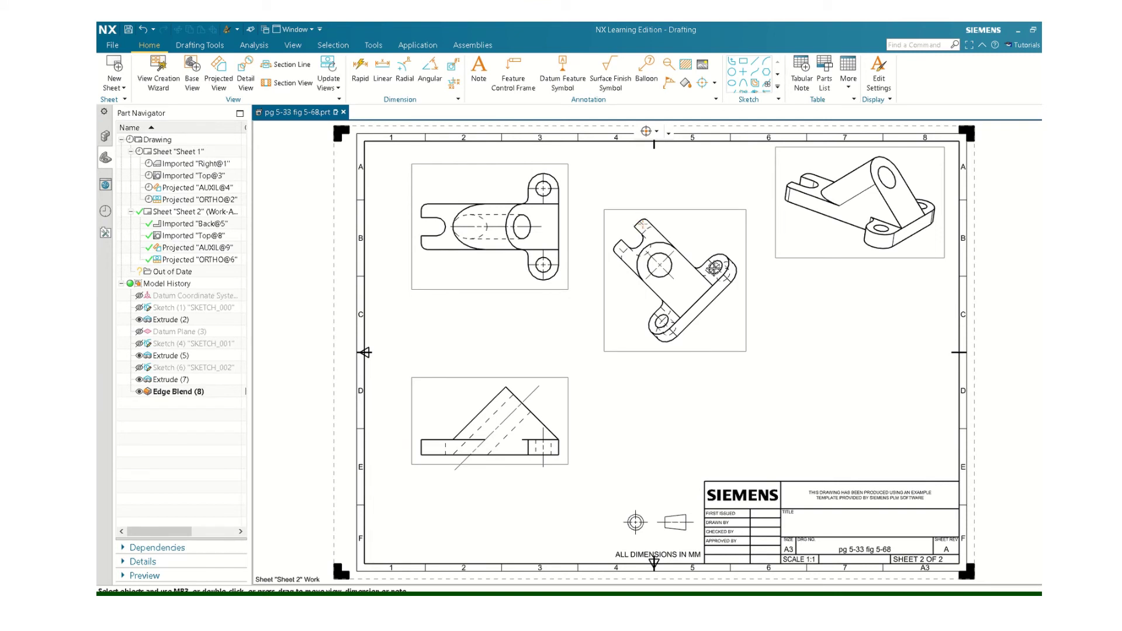
# Step: Try to change the auxiliary view's hidden lines from dashed to a continuous line font
pyautogui.doubleClick(706, 345)
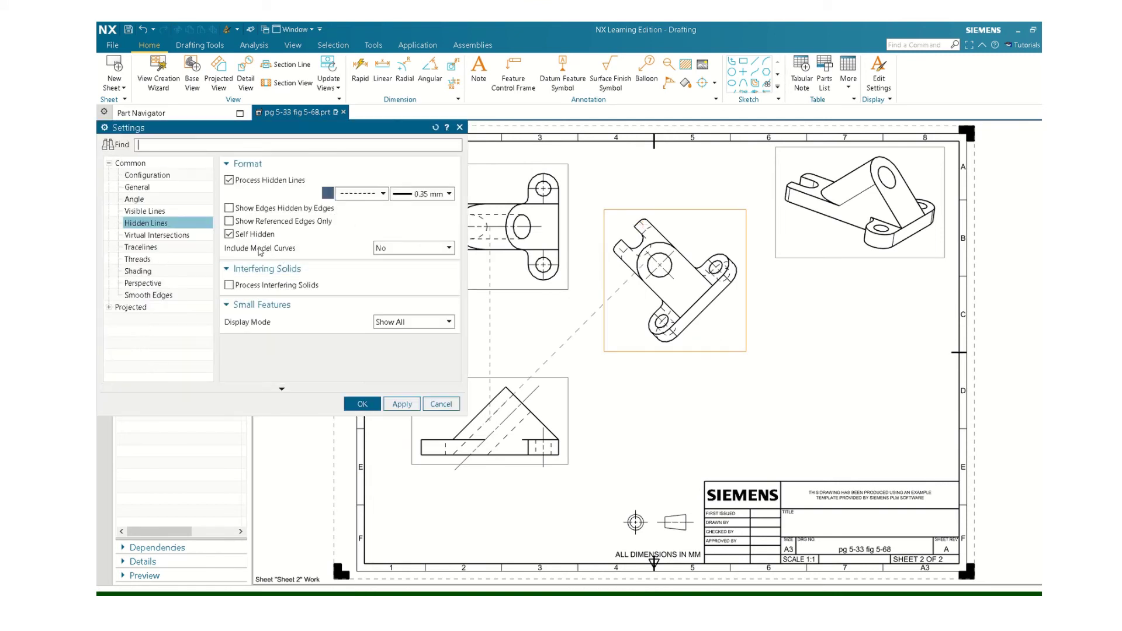
pyautogui.click(143, 211)
pyautogui.click(383, 182)
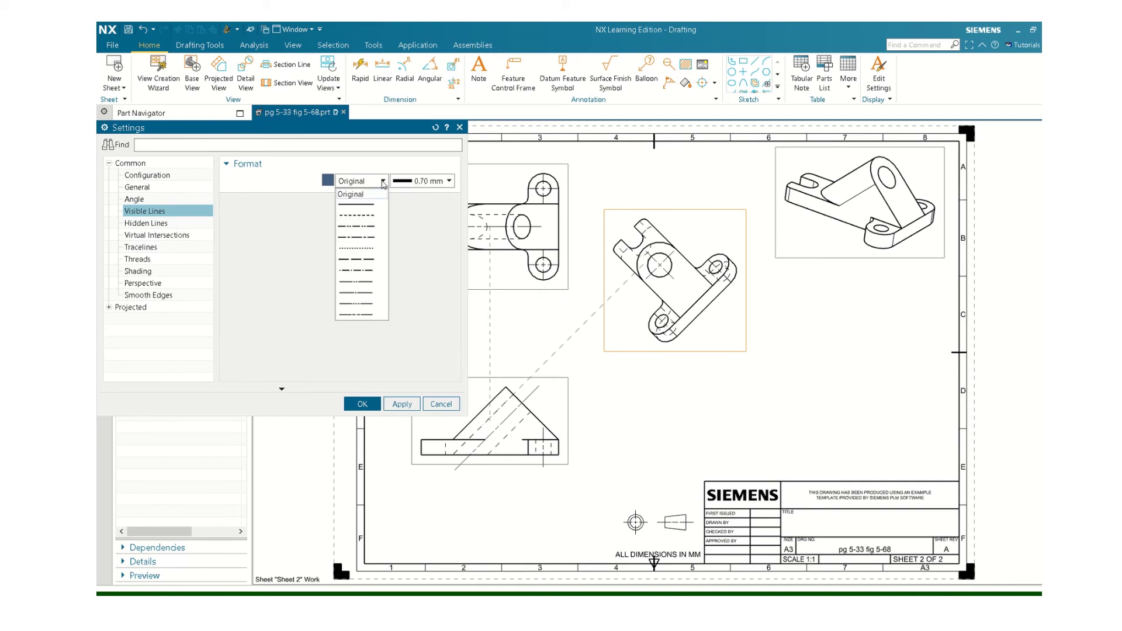
pyautogui.click(440, 408)
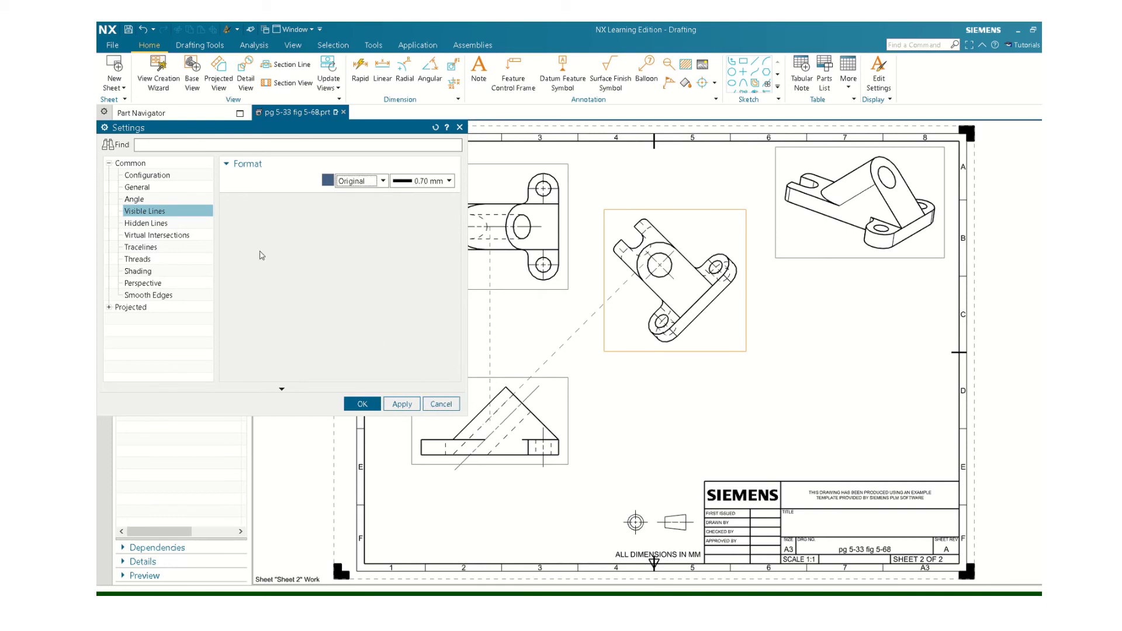
pyautogui.click(146, 225)
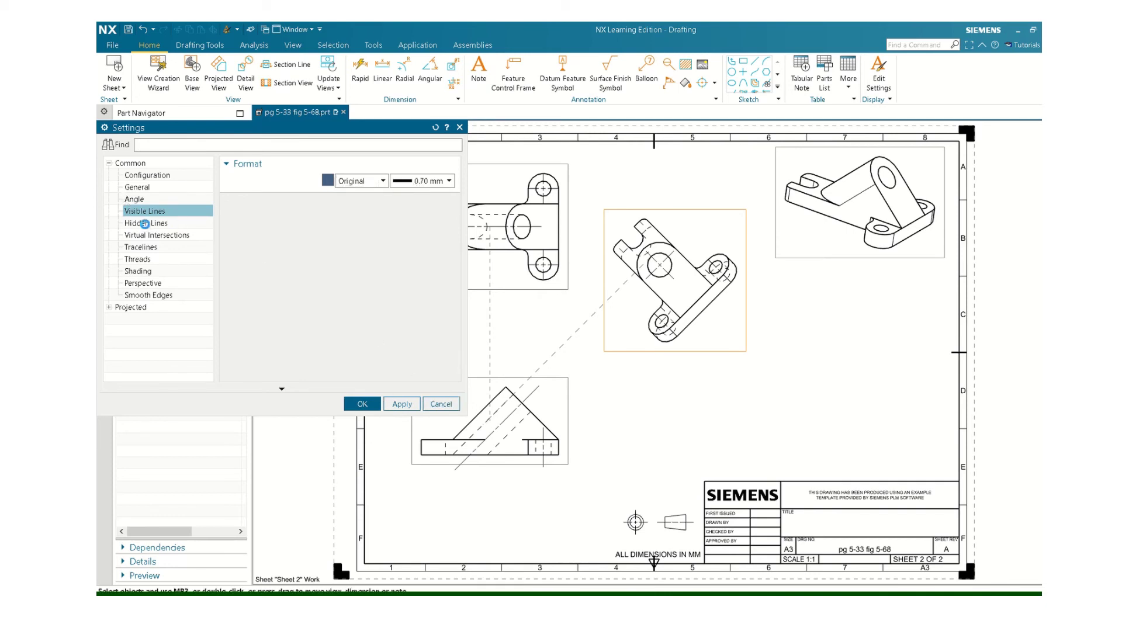
pyautogui.click(382, 194)
pyautogui.click(356, 221)
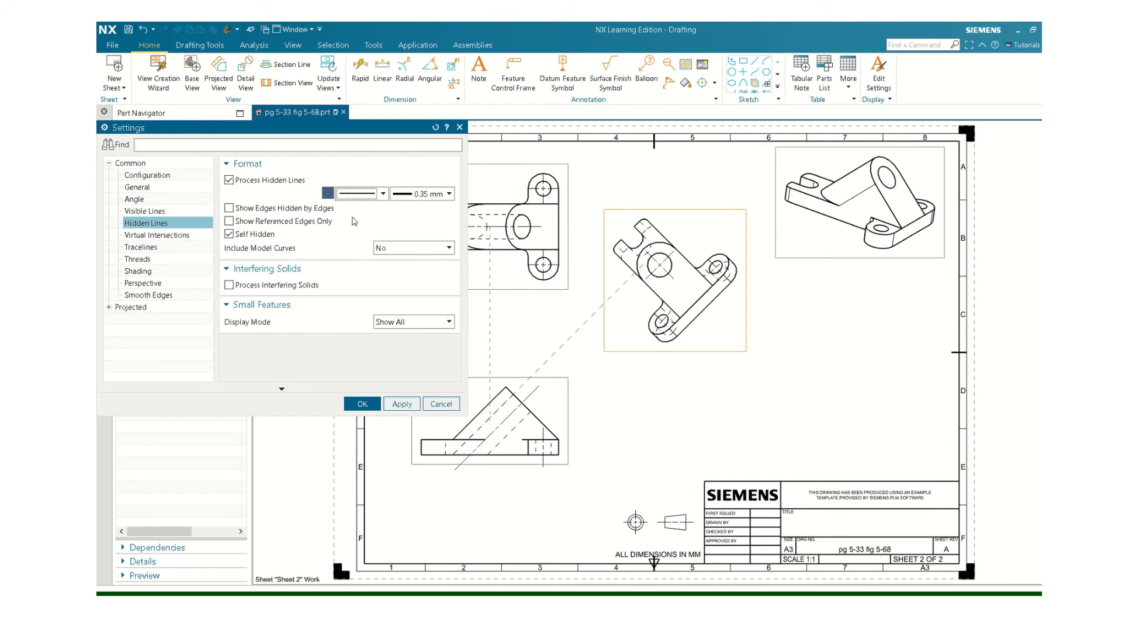
pyautogui.click(366, 404)
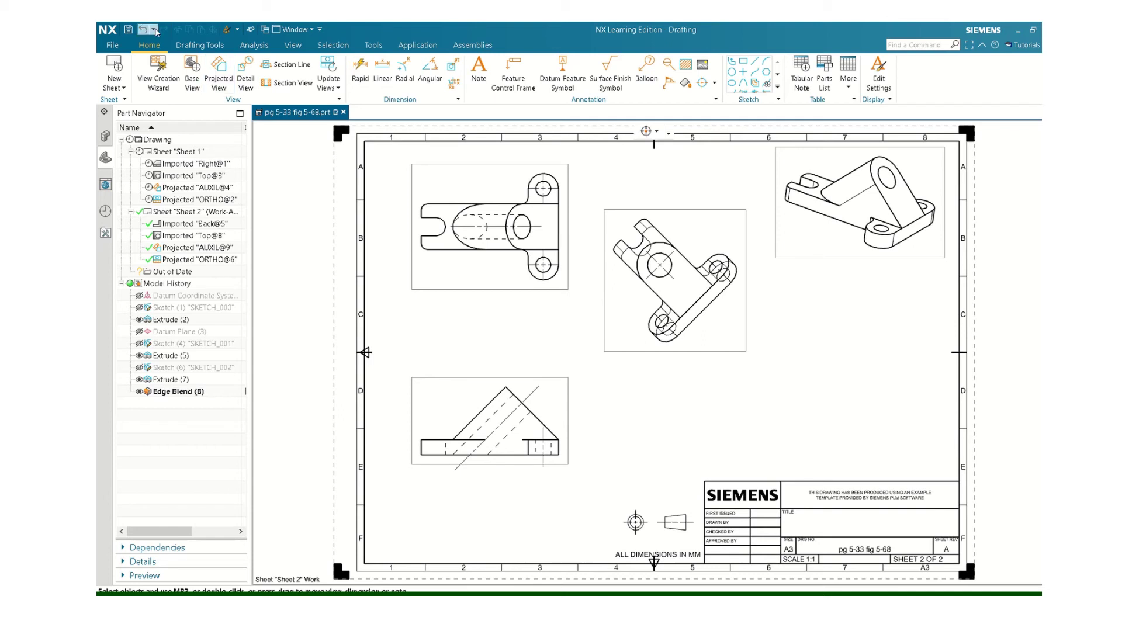
# Step: Turn off Self Hidden in the auxiliary view's hidden-line settings
pyautogui.doubleClick(648, 351)
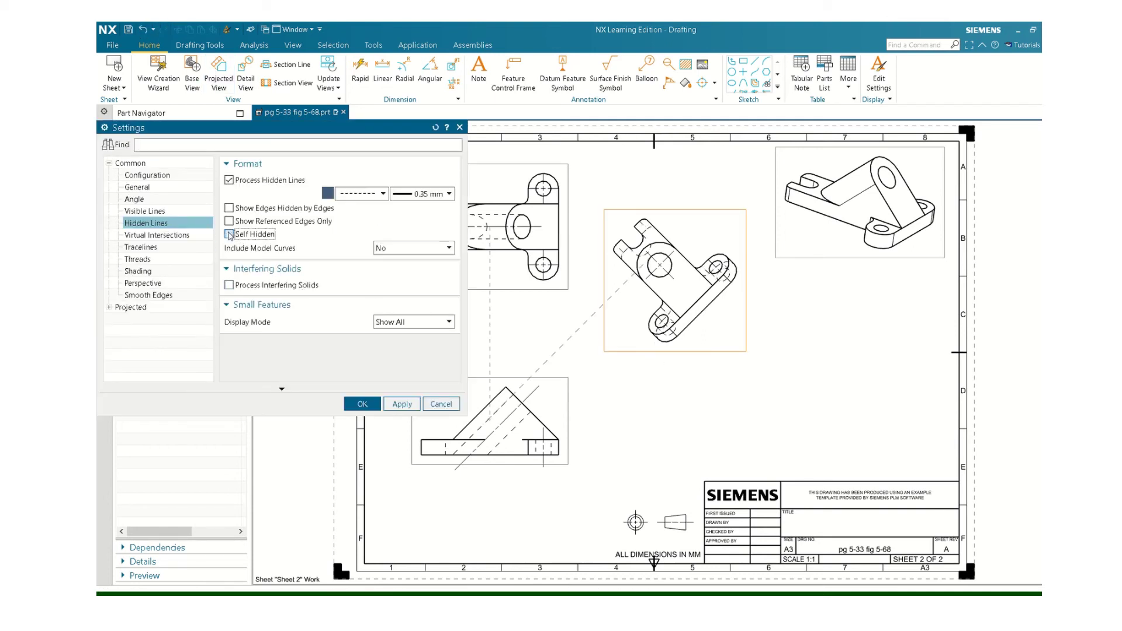
pyautogui.click(229, 234)
pyautogui.click(362, 404)
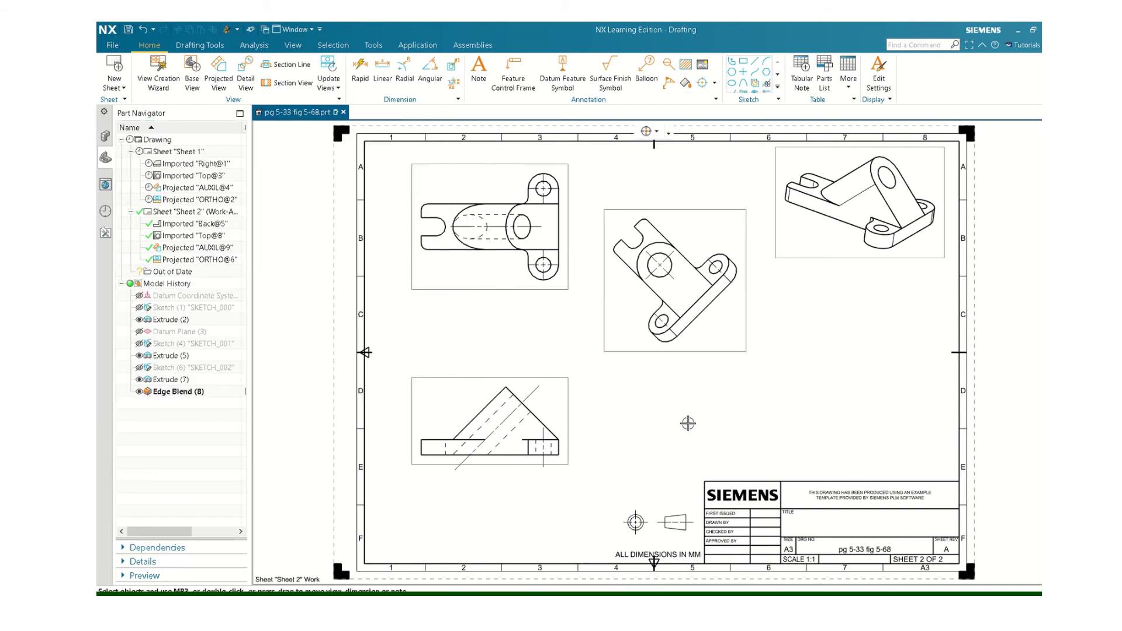
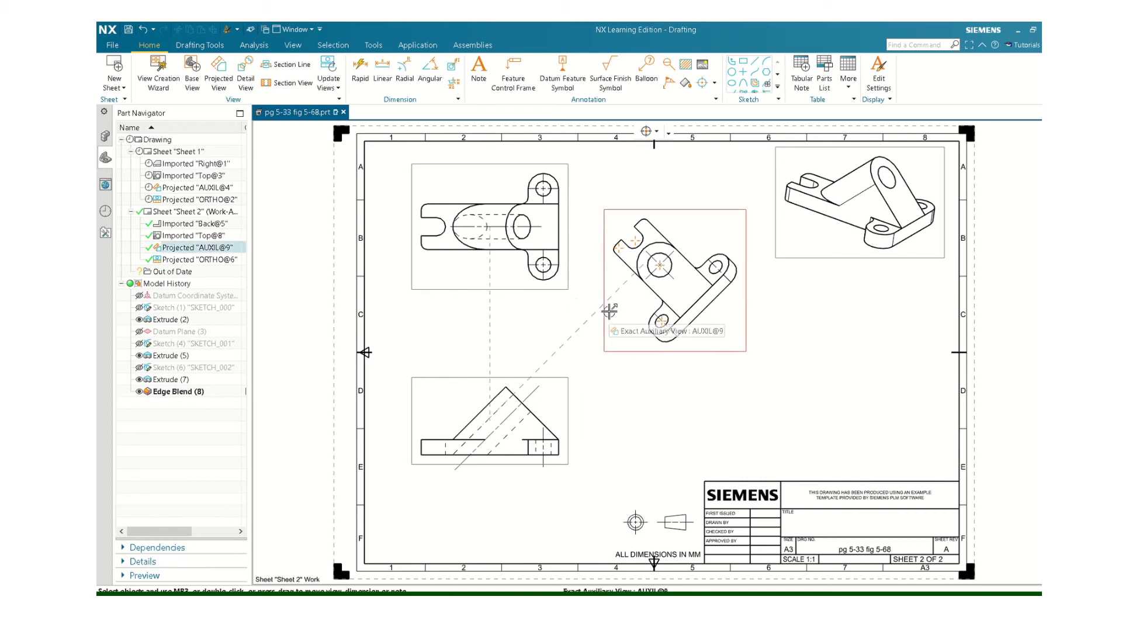
# Step: Add a linear dimension across the inclined lug's width in the auxiliary view, placed outside the base edge
pyautogui.click(379, 79)
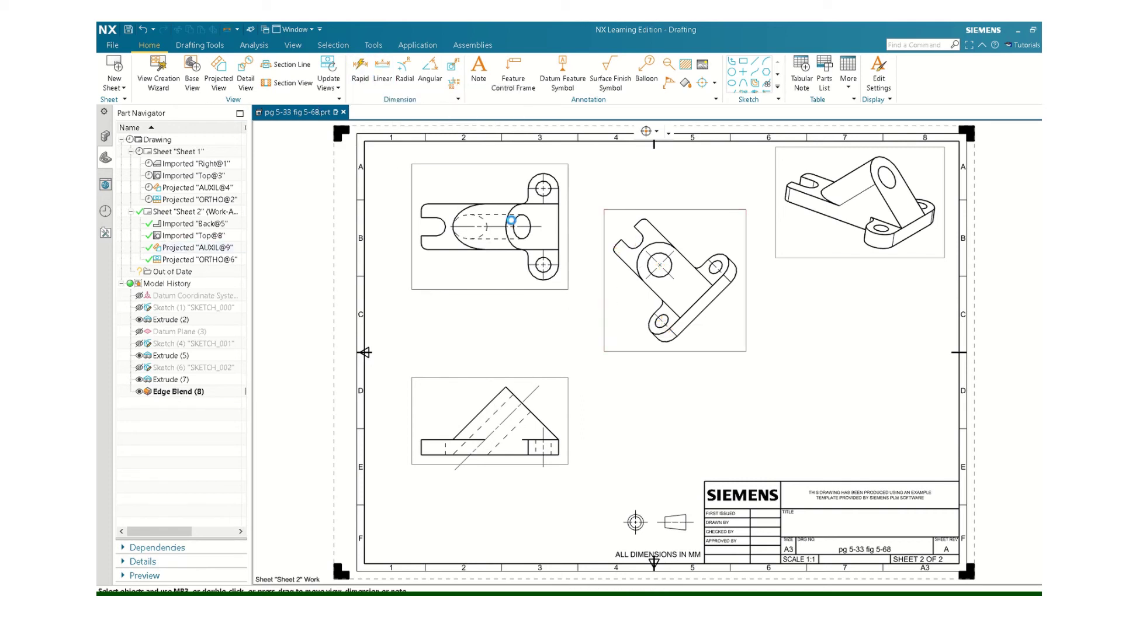
pyautogui.click(680, 317)
pyautogui.click(713, 285)
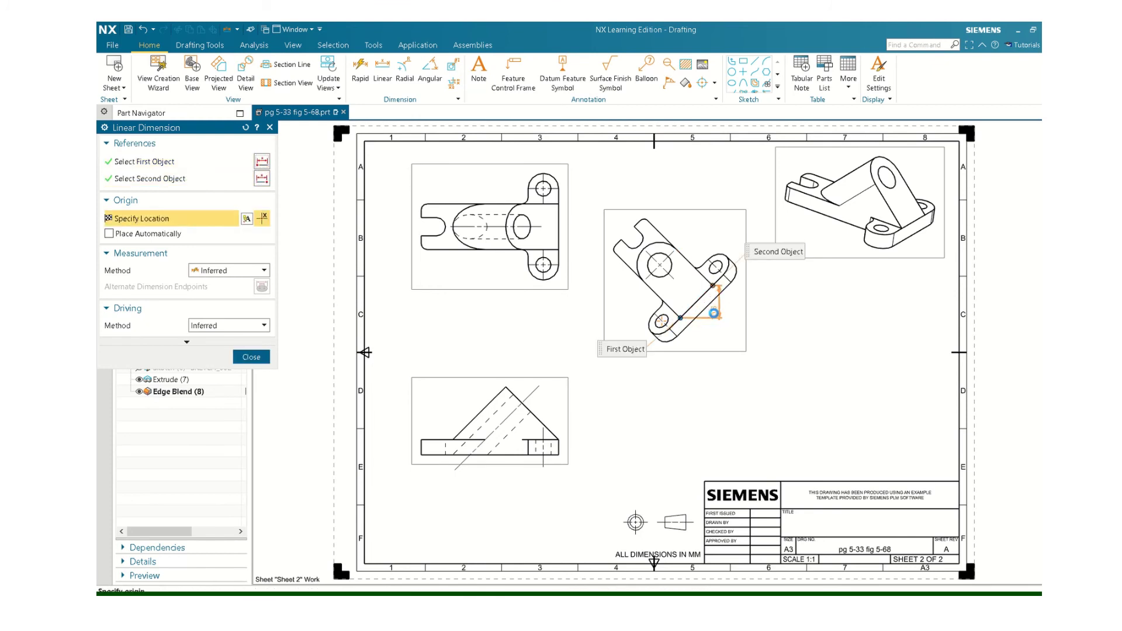
pyautogui.click(715, 321)
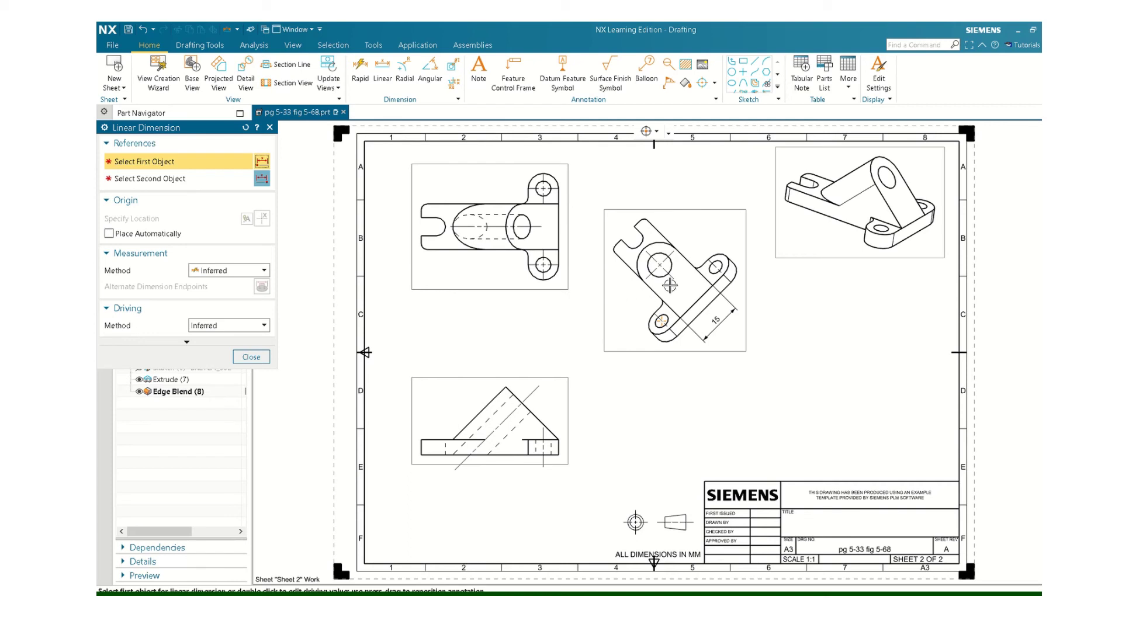
pyautogui.click(252, 356)
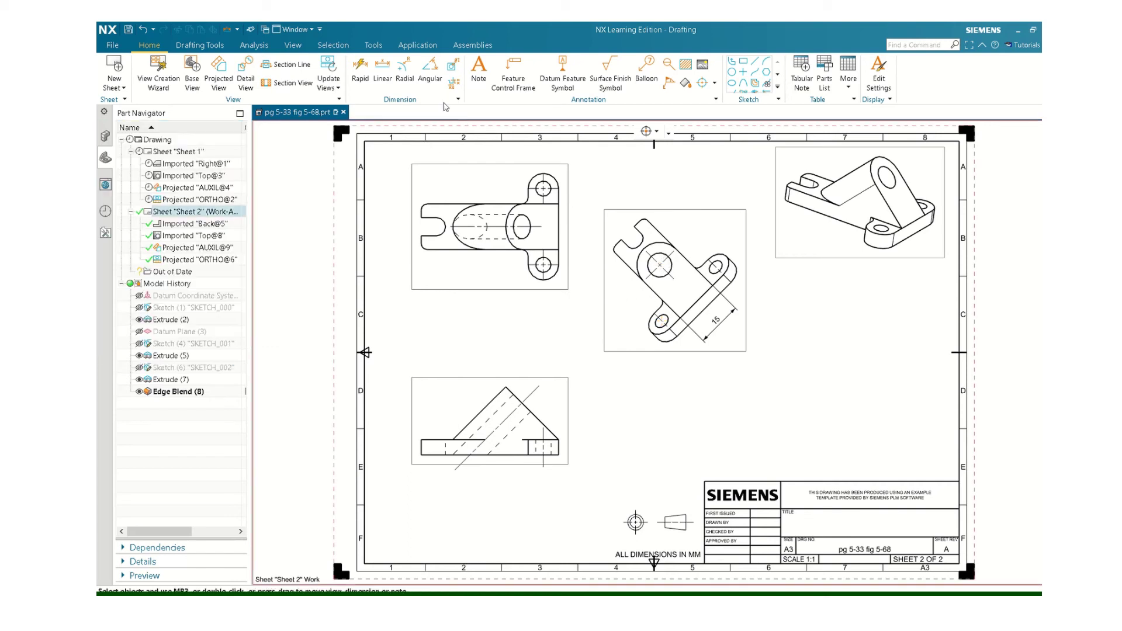
# Step: Dimension the inclined lug's outer rounded end in the auxiliary view with the Radial method, placed above the view
pyautogui.click(405, 70)
pyautogui.scroll(3, 682, 258)
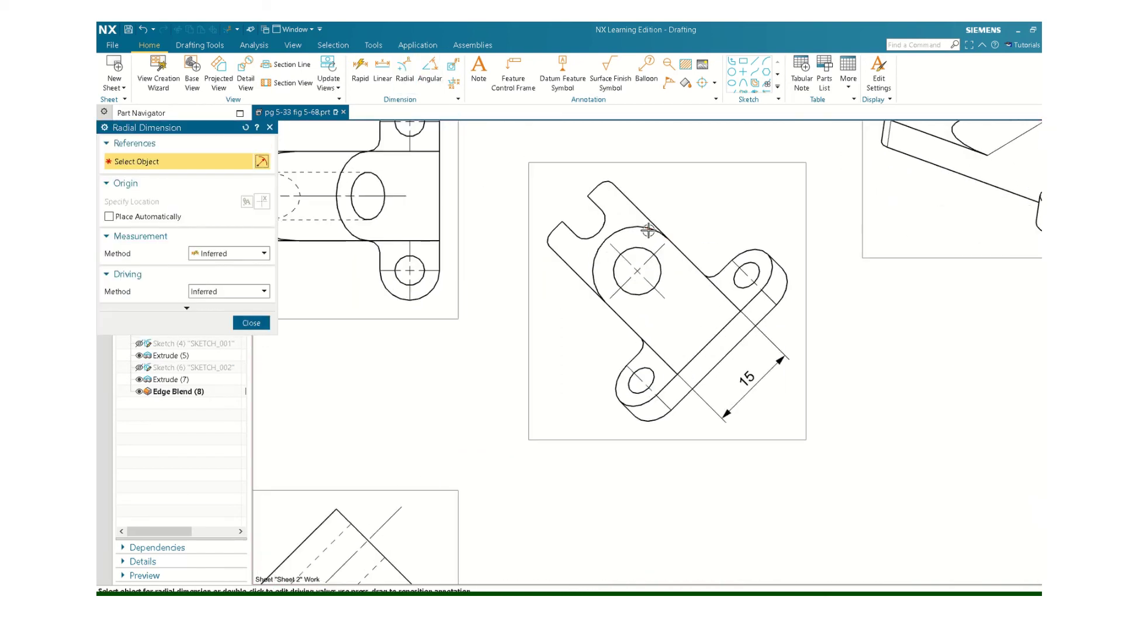
pyautogui.click(645, 227)
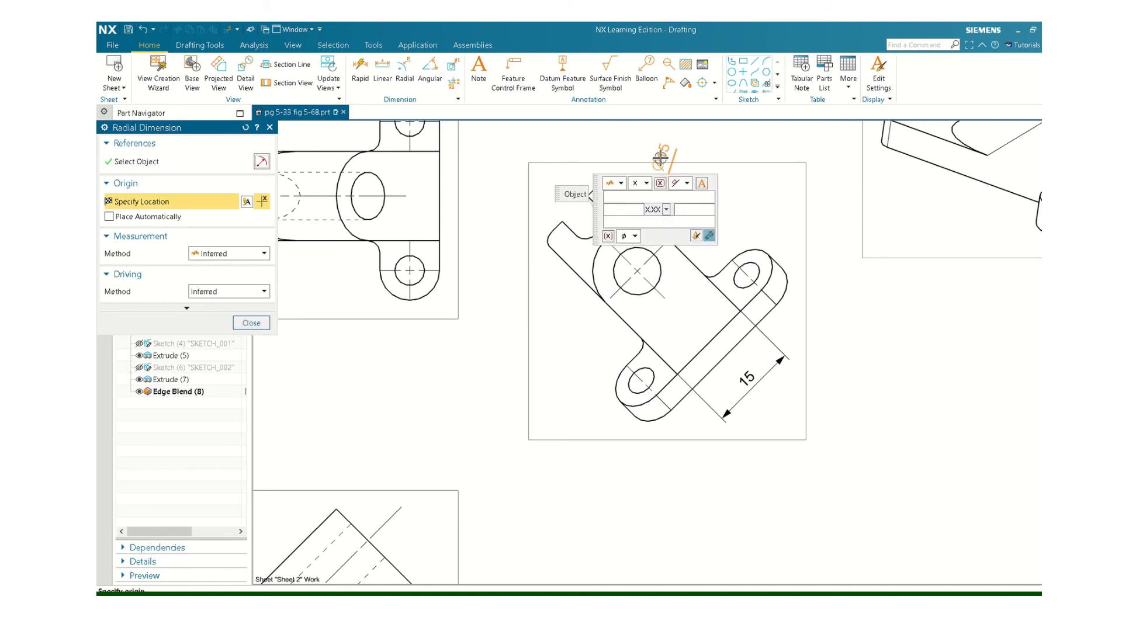
pyautogui.click(622, 185)
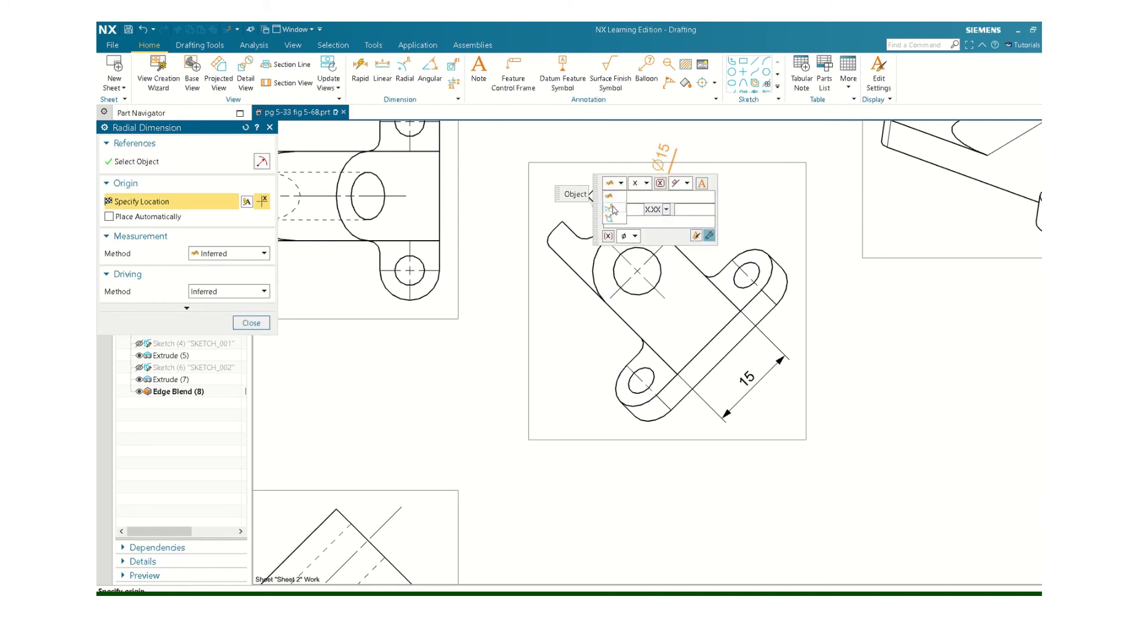
pyautogui.click(611, 209)
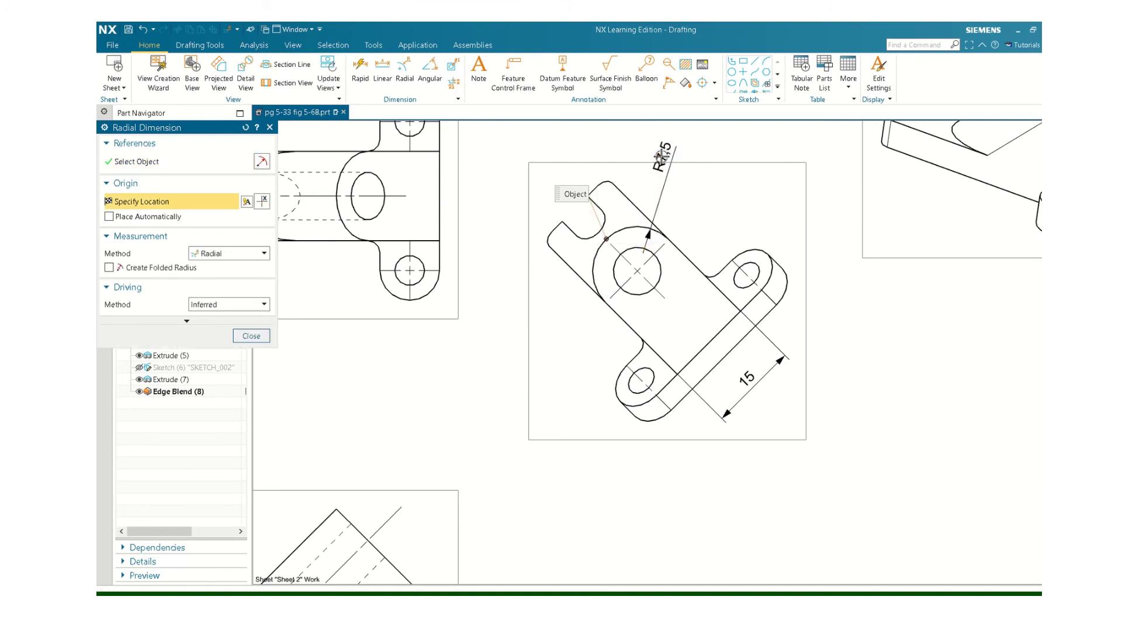
pyautogui.click(660, 157)
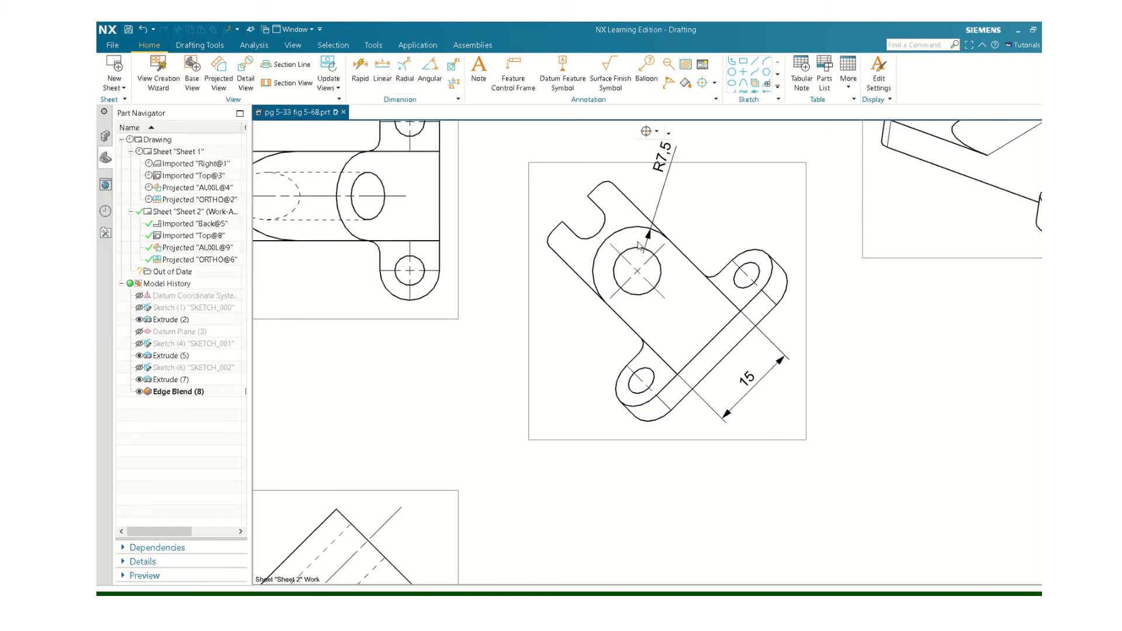
# Step: Dimension the inclined lug's hole in the auxiliary view with the Diametral method, placed just below the radius dimension
pyautogui.click(656, 255)
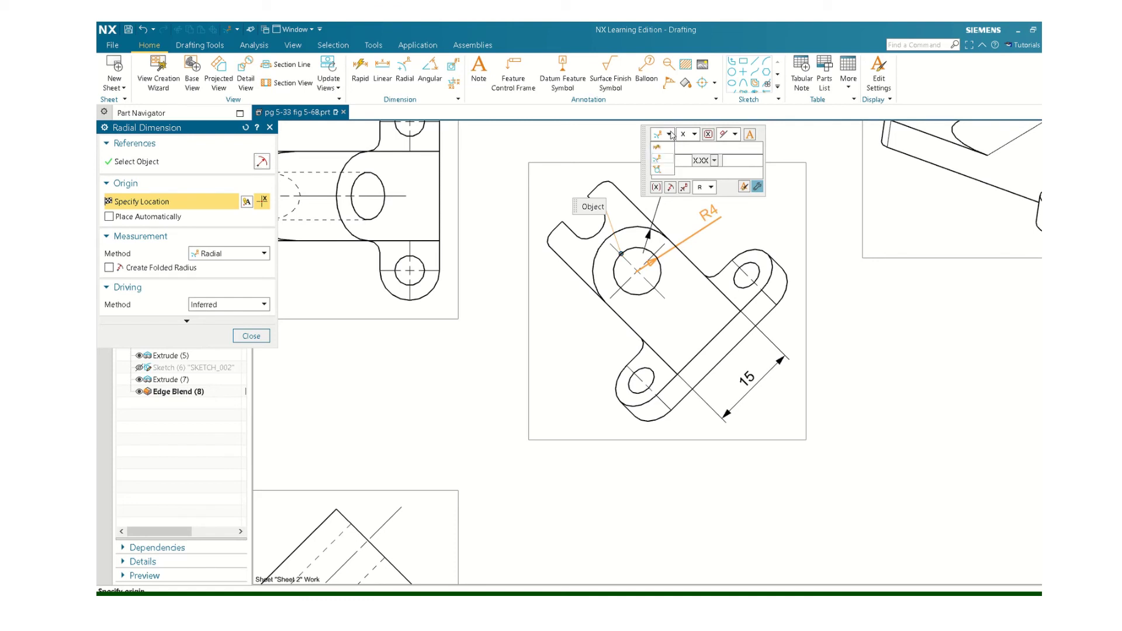
pyautogui.click(665, 169)
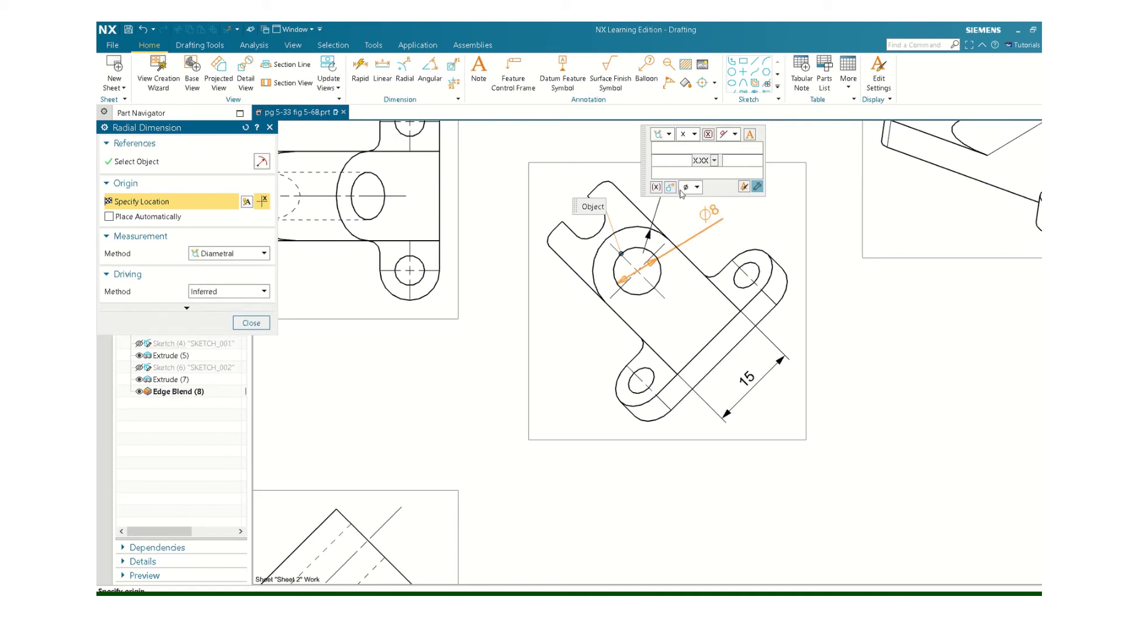
pyautogui.click(690, 204)
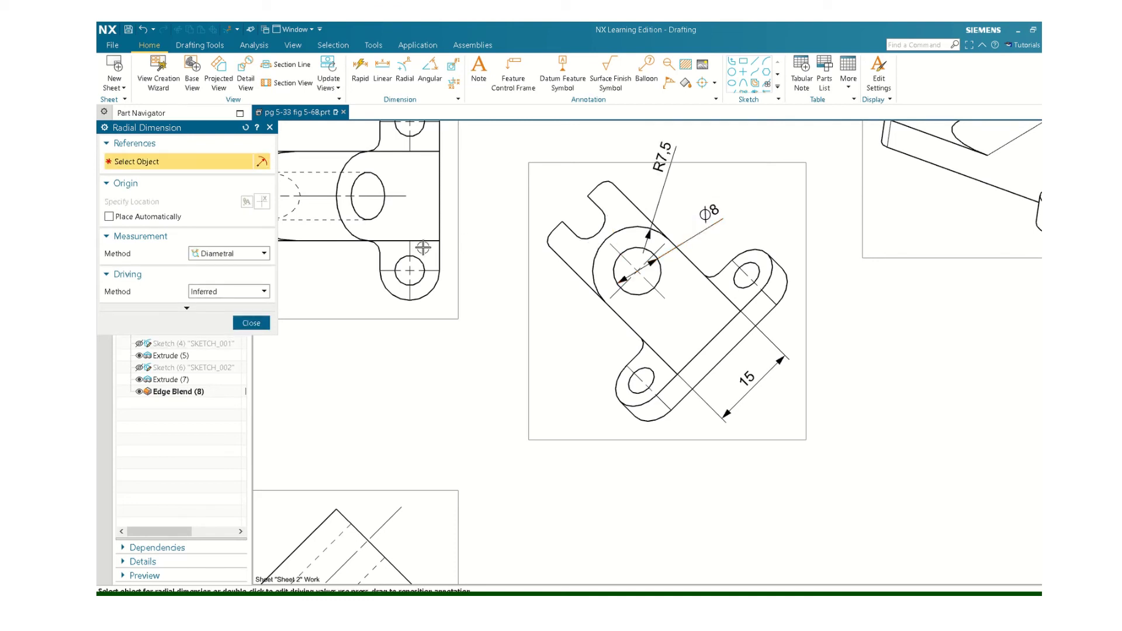
# Step: Move the lug's outer radius dimension in the auxiliary view slightly down and right, closer to the hole diameter dimension
pyautogui.click(659, 160)
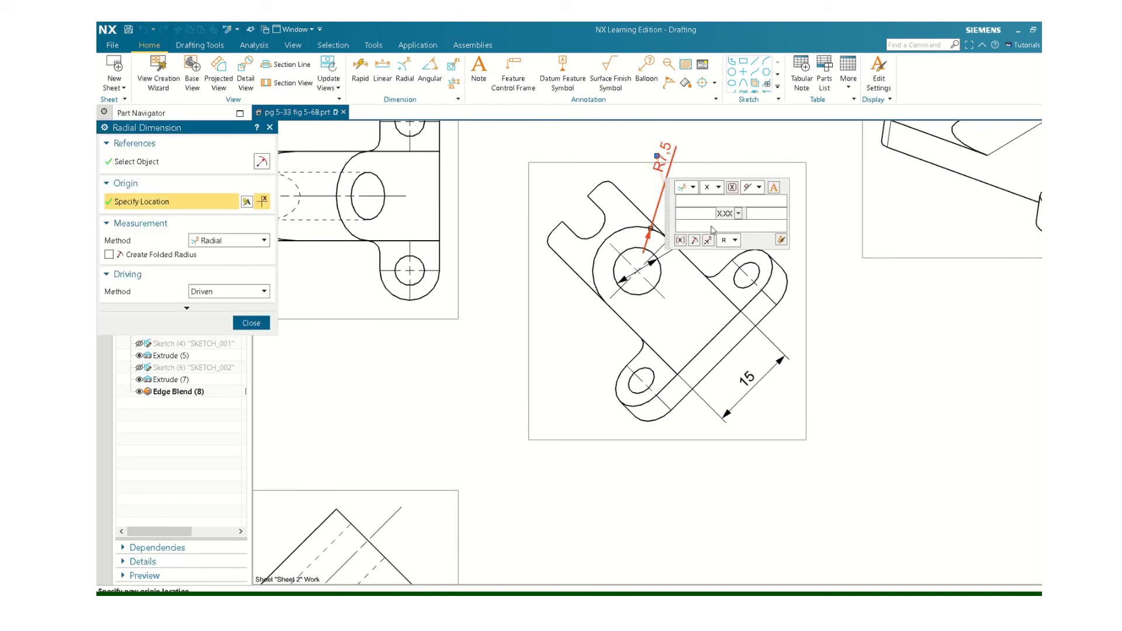
pyautogui.click(267, 321)
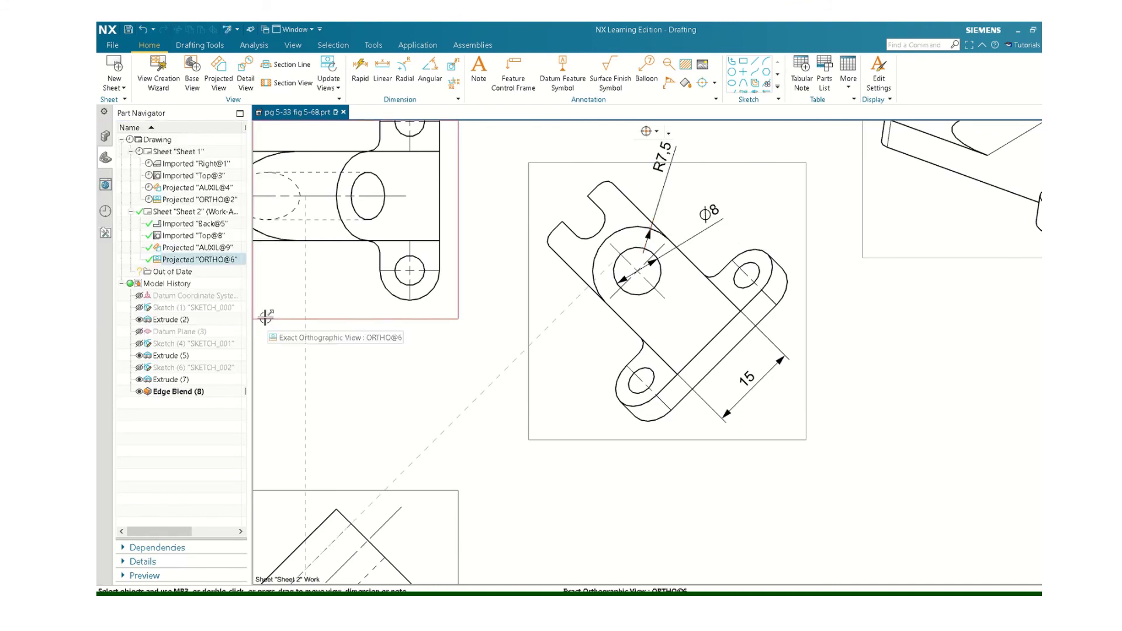
pyautogui.moveTo(672, 165); pyautogui.dragTo(689, 183)
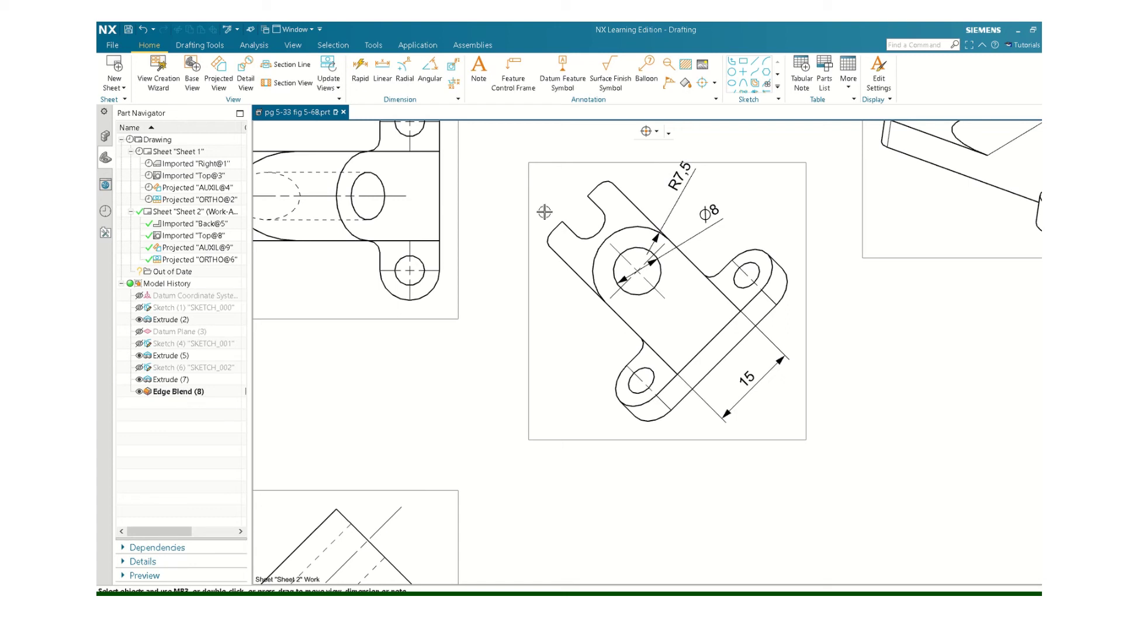
# Step: Add a linear dimension from the base edge to the lug hole's centre in the auxiliary view, placed at the lower left
pyautogui.click(382, 69)
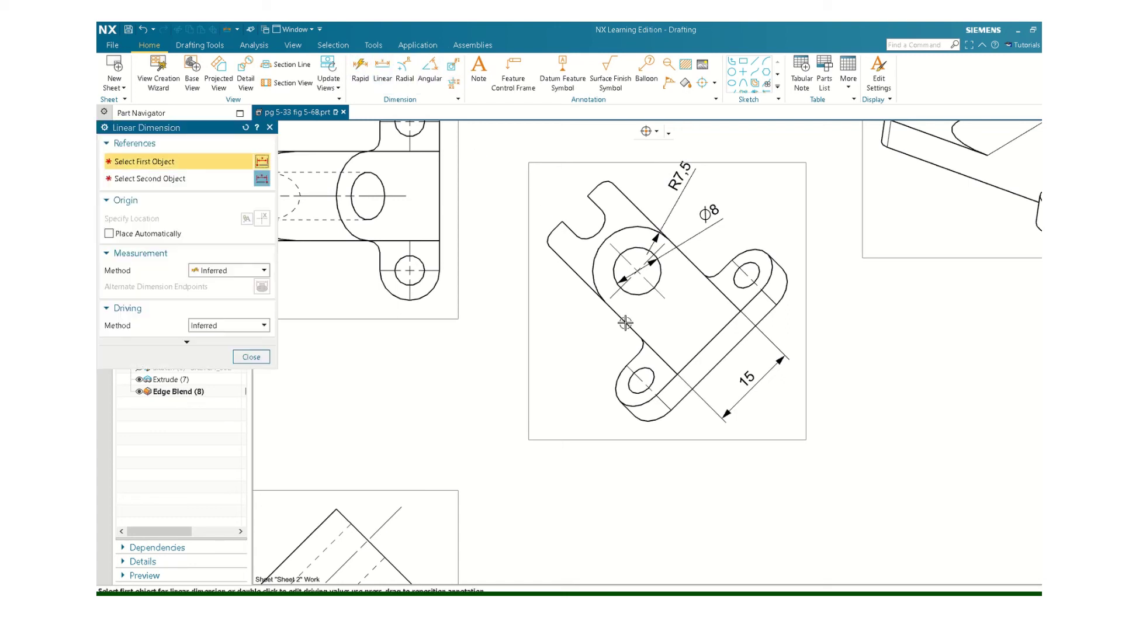
pyautogui.click(694, 353)
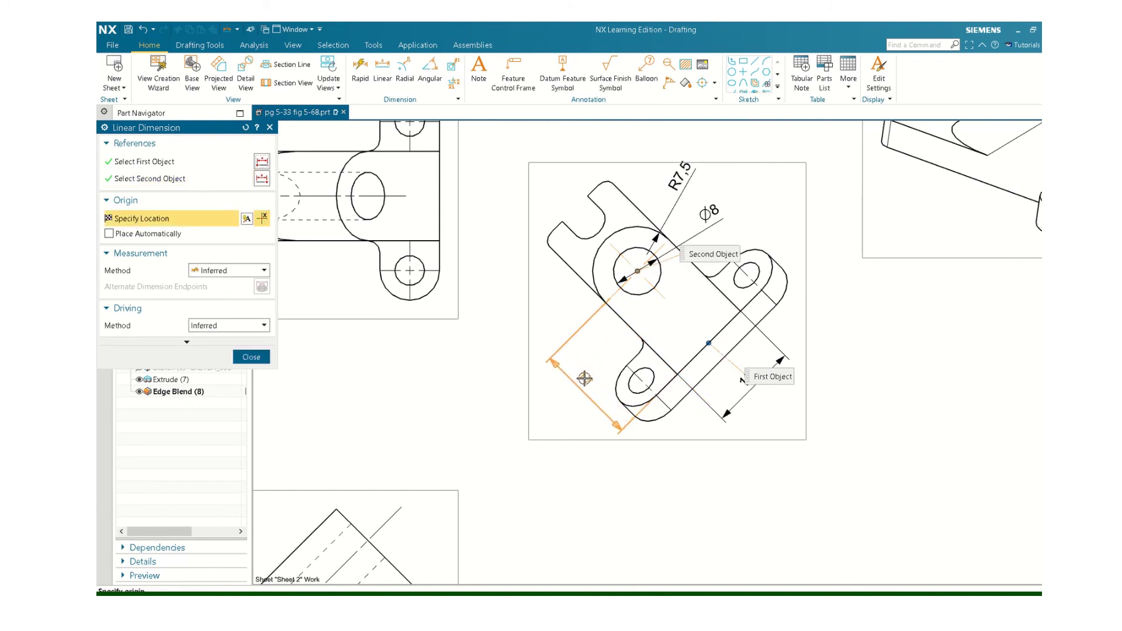
pyautogui.click(588, 383)
pyautogui.click(252, 357)
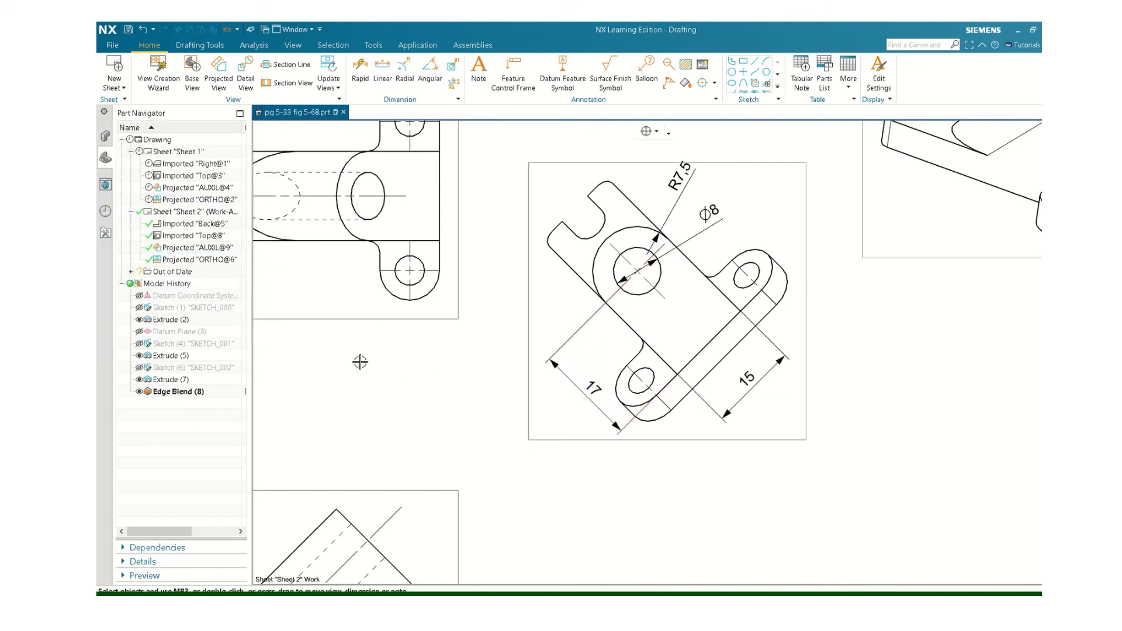
# Step: Dimension the upper ear's outer arc in the top view with the Radial method, placed at the upper right of the ear
pyautogui.scroll(-1, 601, 402)
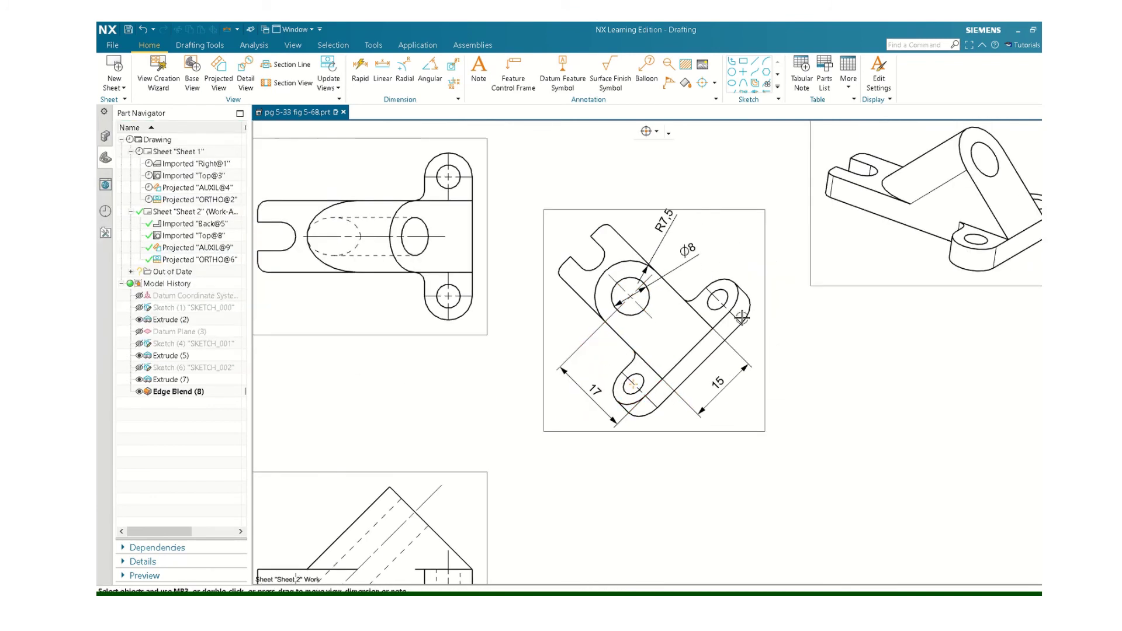
pyautogui.scroll(-1, 665, 358)
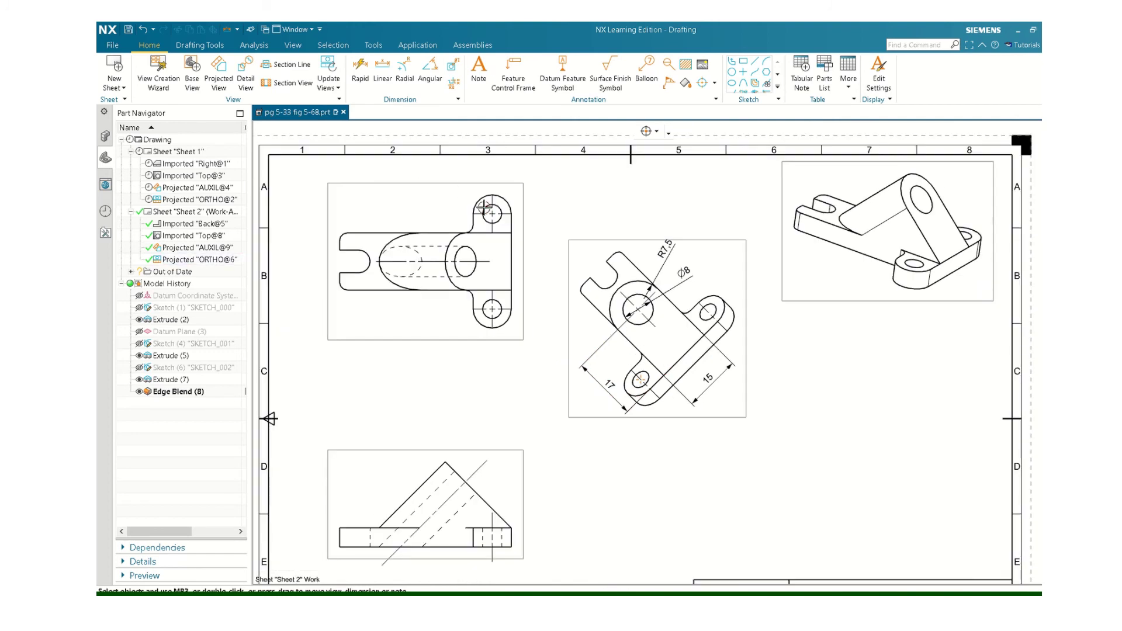
pyautogui.scroll(1, 485, 207)
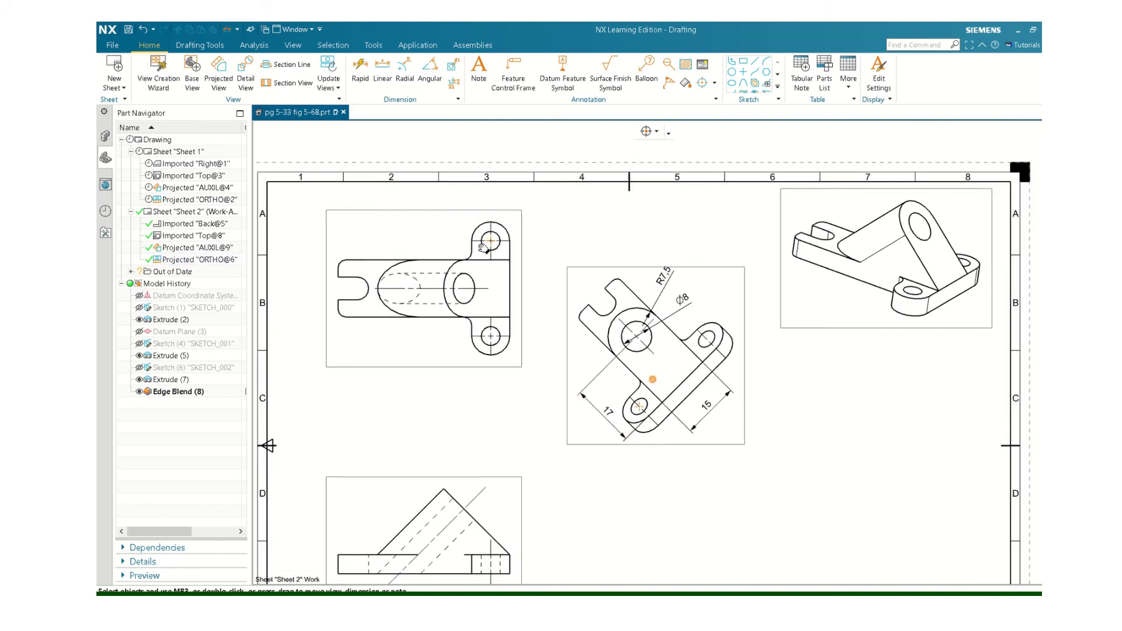
pyautogui.click(399, 66)
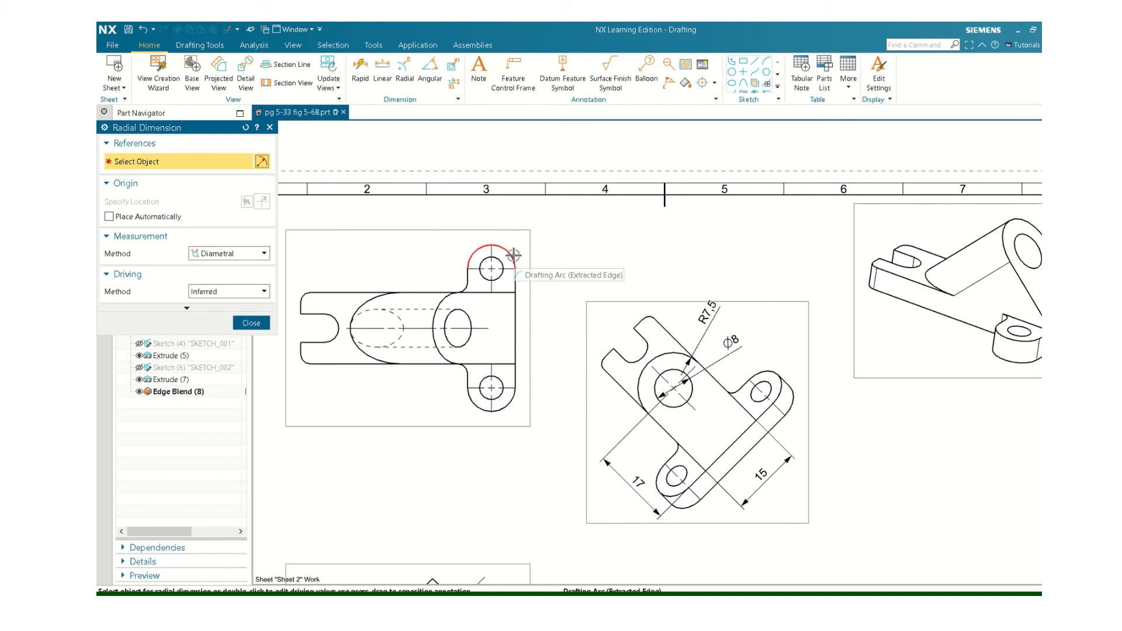
pyautogui.click(513, 255)
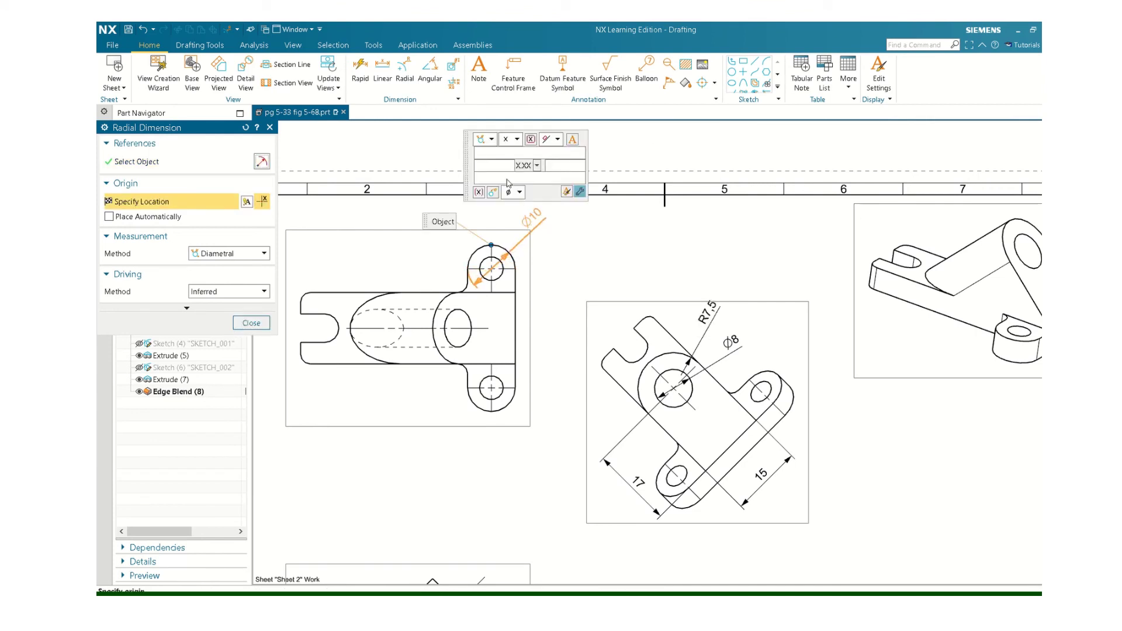
pyautogui.click(492, 140)
pyautogui.click(484, 167)
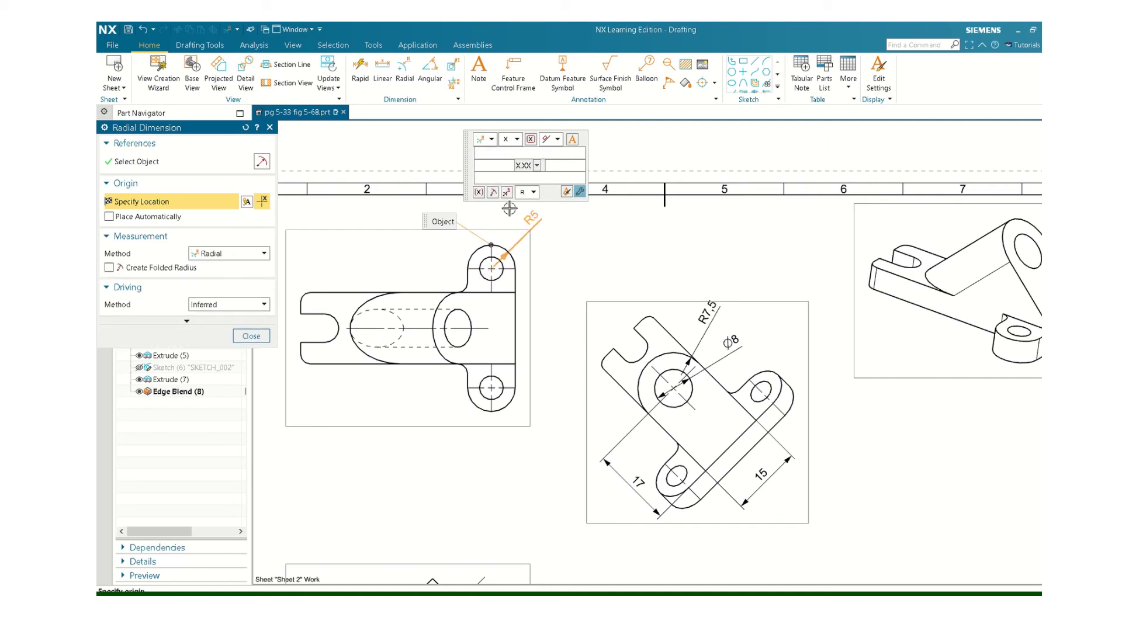
pyautogui.click(536, 217)
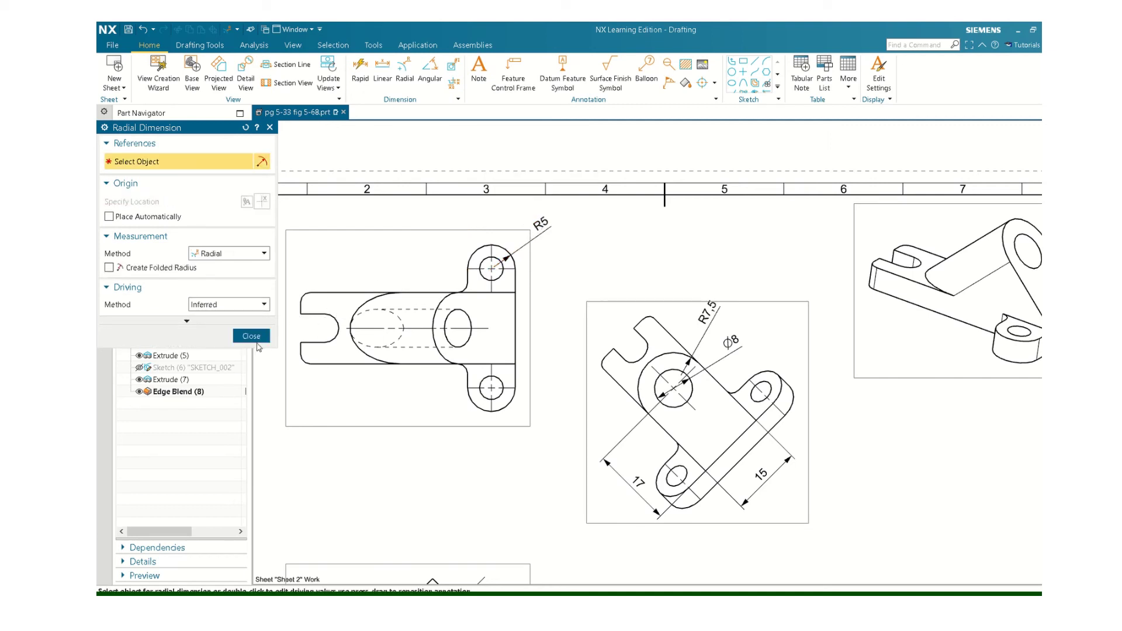
pyautogui.click(252, 336)
# Step: Prefix the top view's upper ear radius dimension with 2X, and dimension the lower ear's hole with the Diametral method, prefixed 2X, at its lower left
pyautogui.doubleClick(537, 225)
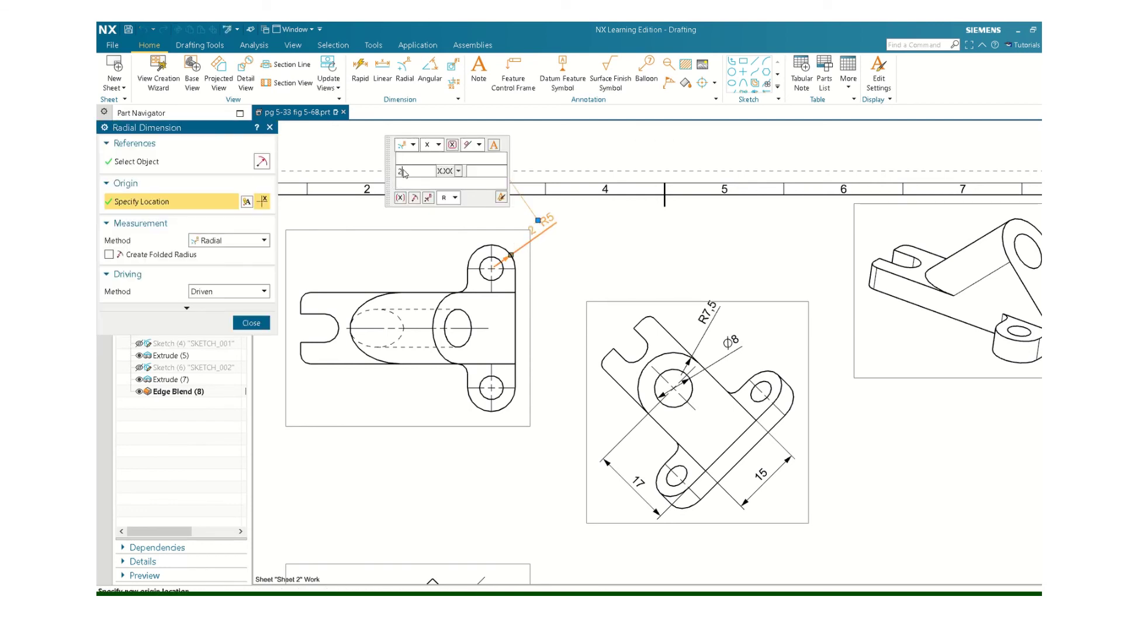
pyautogui.click(264, 322)
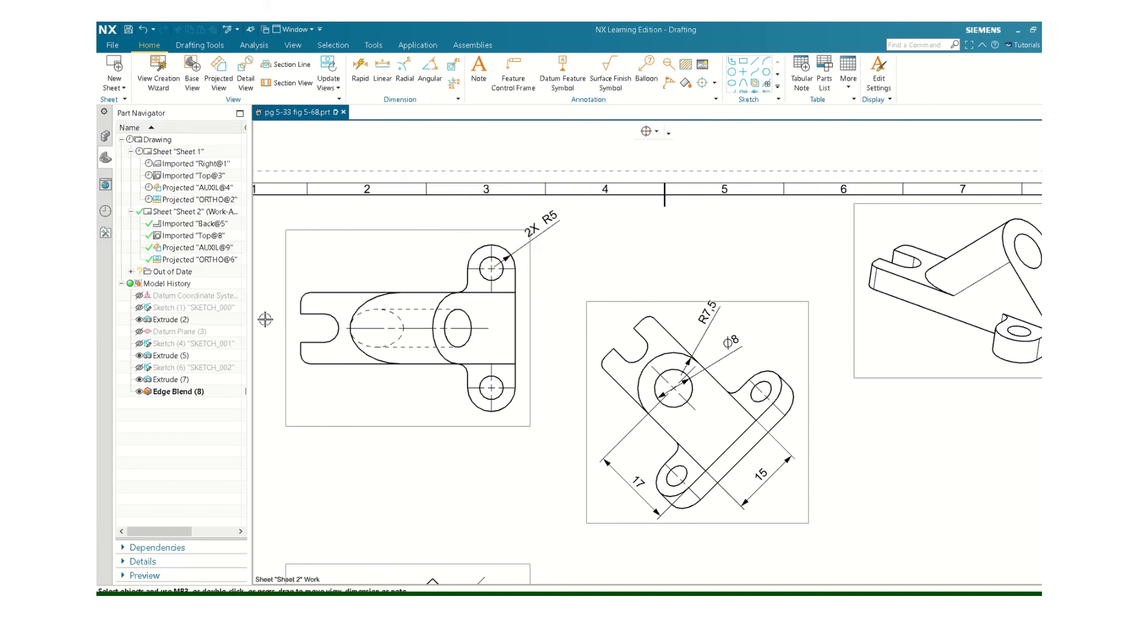
pyautogui.click(405, 71)
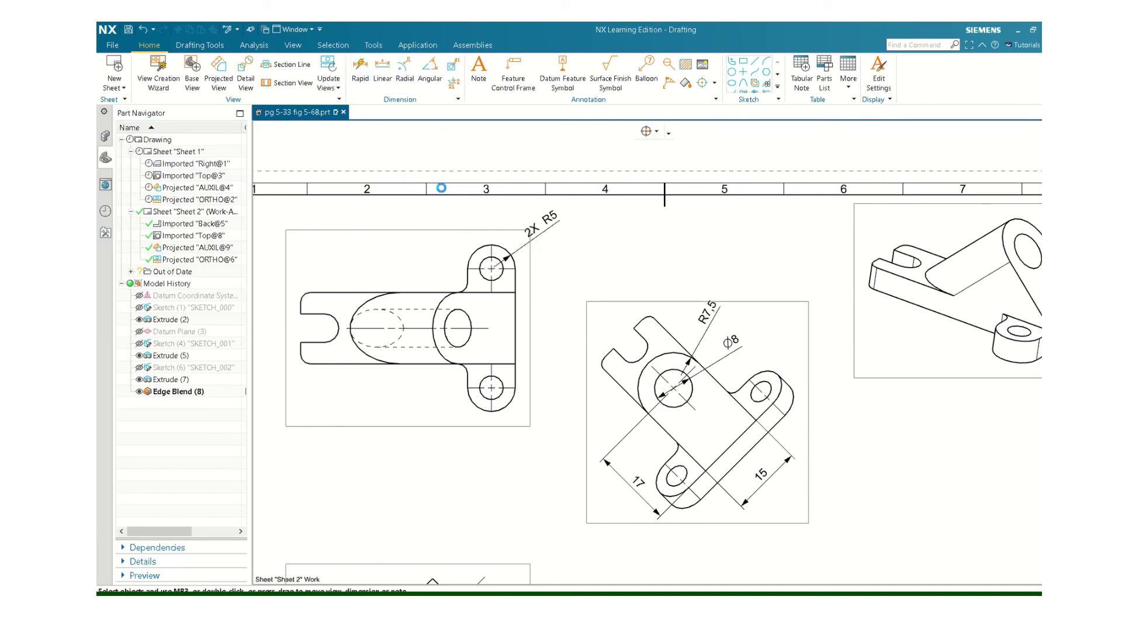
pyautogui.click(482, 400)
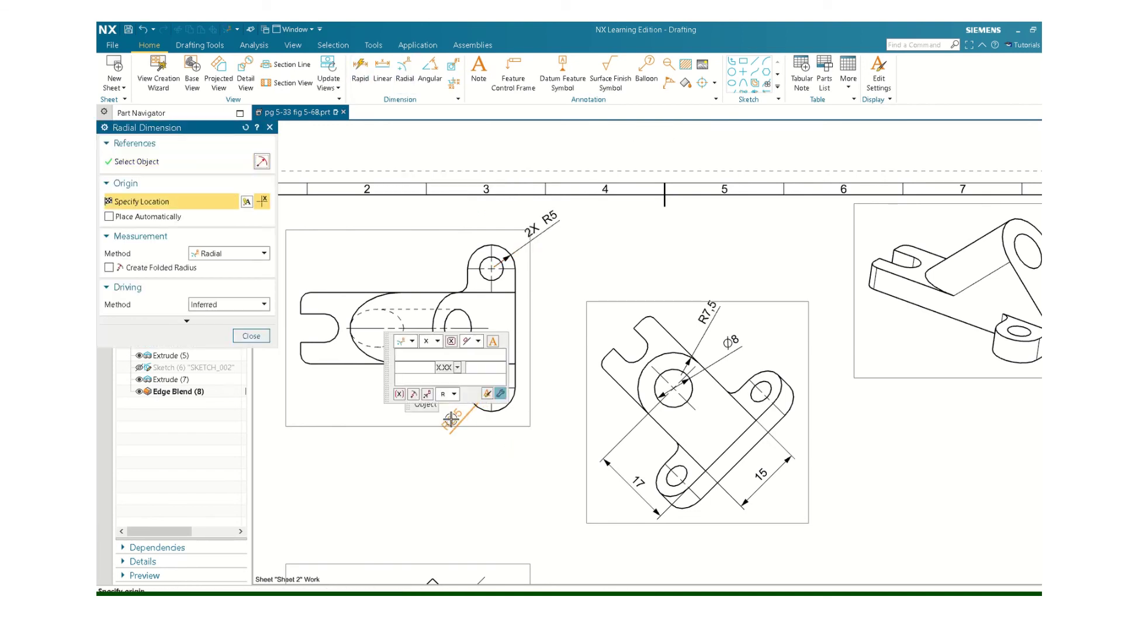
pyautogui.click(416, 342)
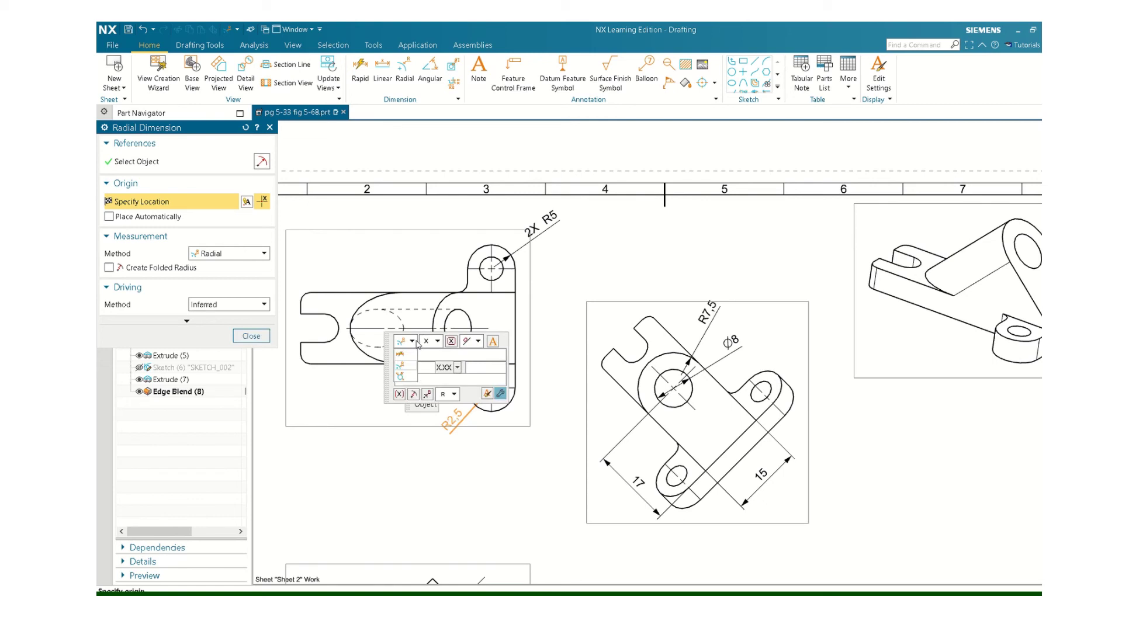
pyautogui.click(411, 374)
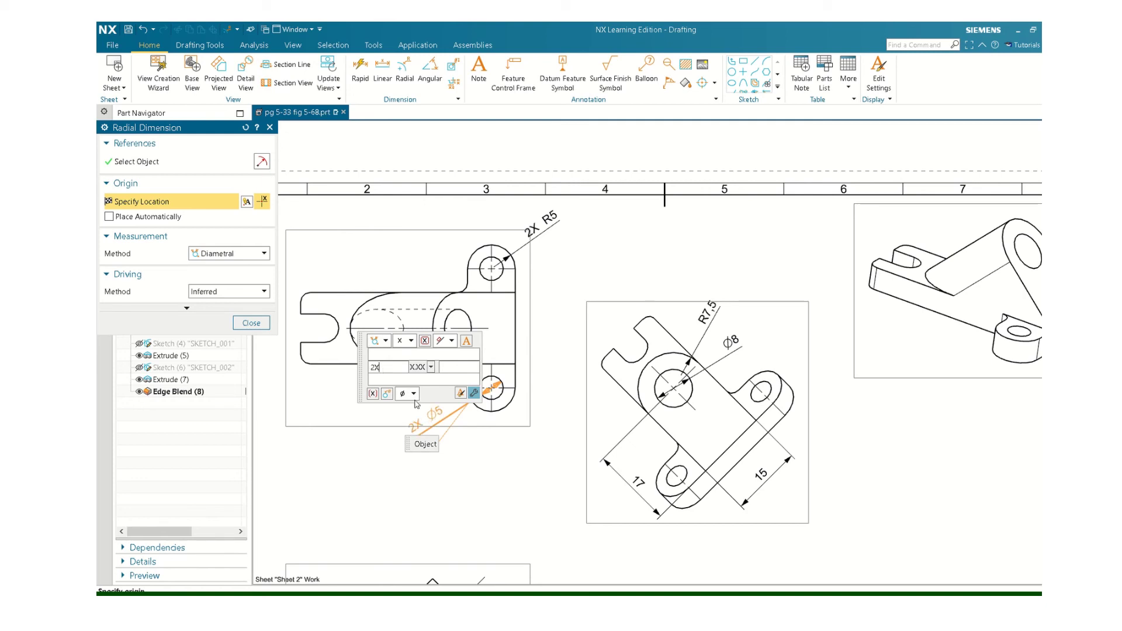
pyautogui.click(429, 423)
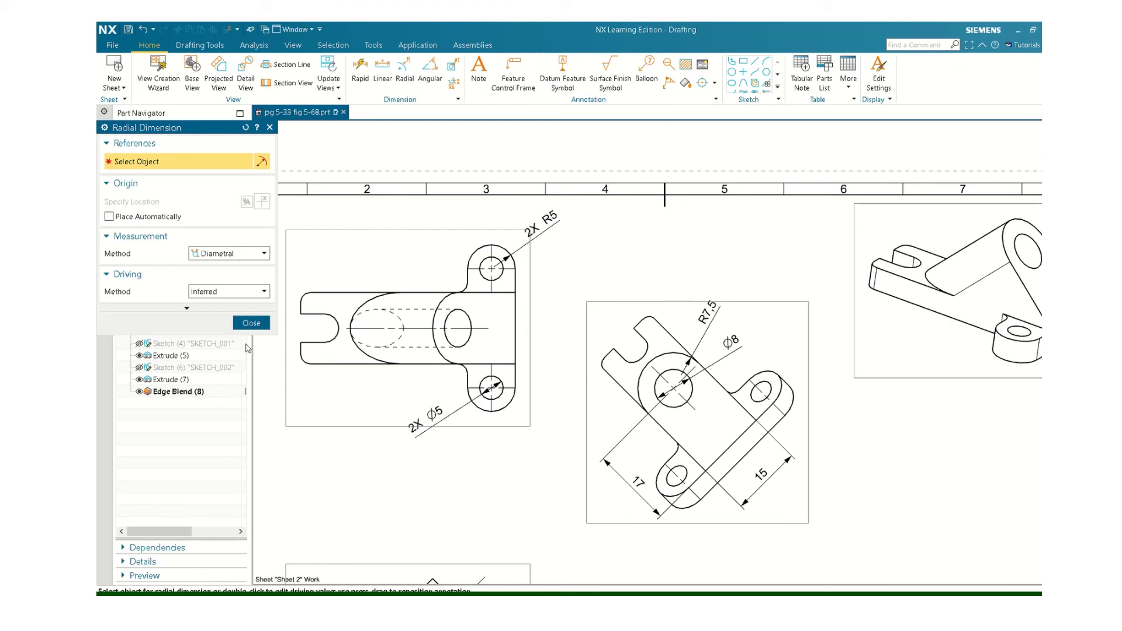
pyautogui.click(252, 322)
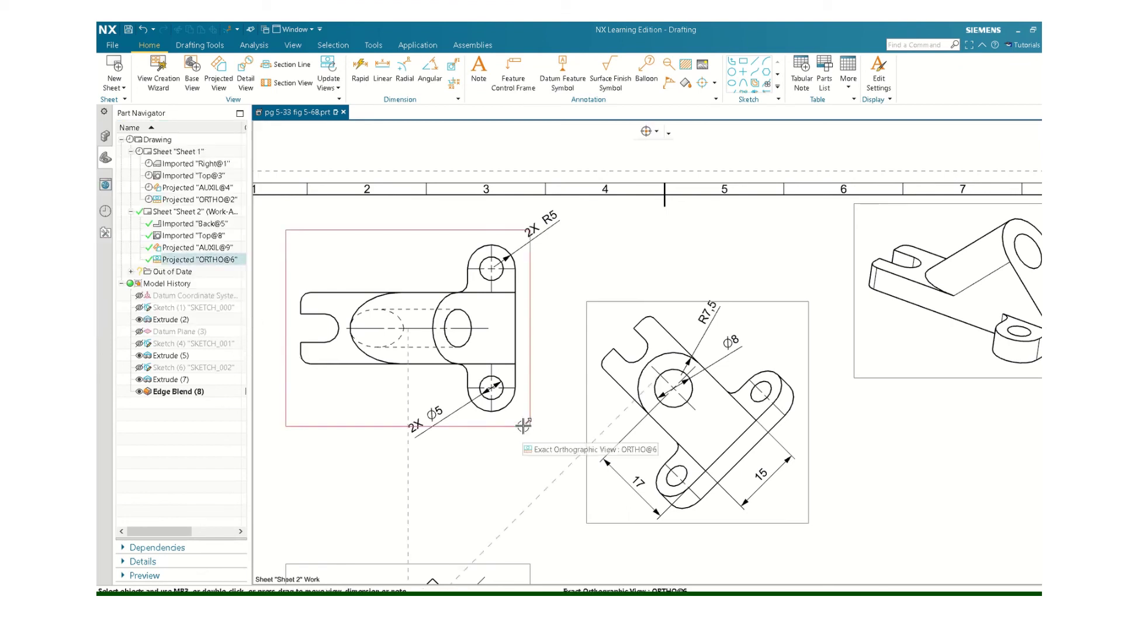
# Step: Add a center mark to the slot's rounded end in the top view
pyautogui.keyDown('shift'); pyautogui.moveTo(470, 177); pyautogui.dragTo(593, 176, button='middle'); pyautogui.keyUp('shift')
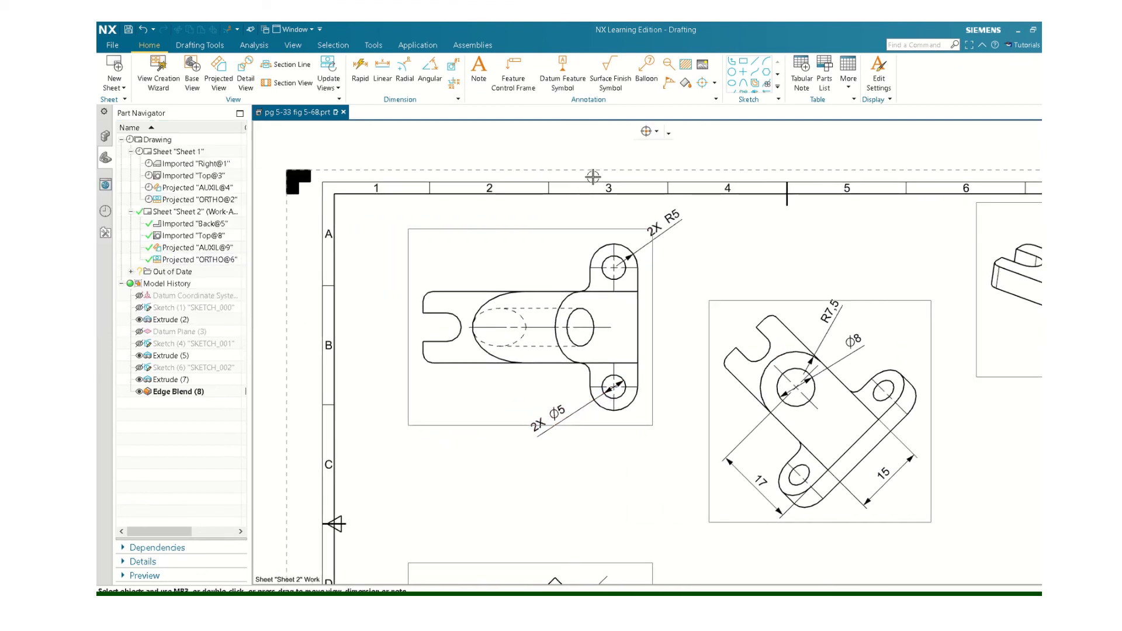
pyautogui.click(702, 82)
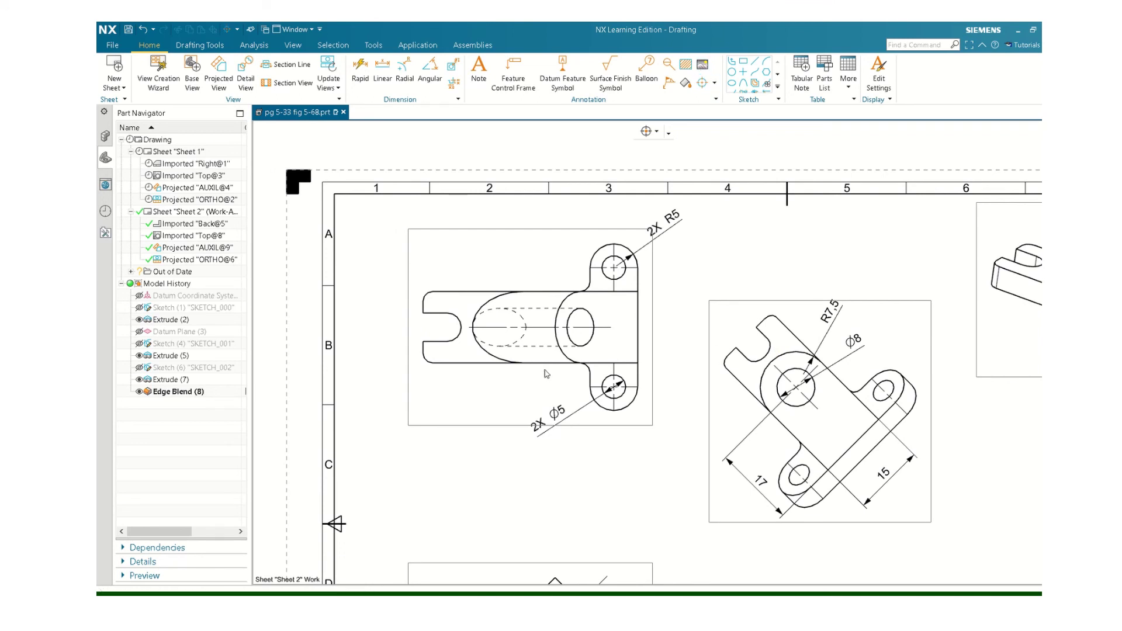
pyautogui.click(464, 354)
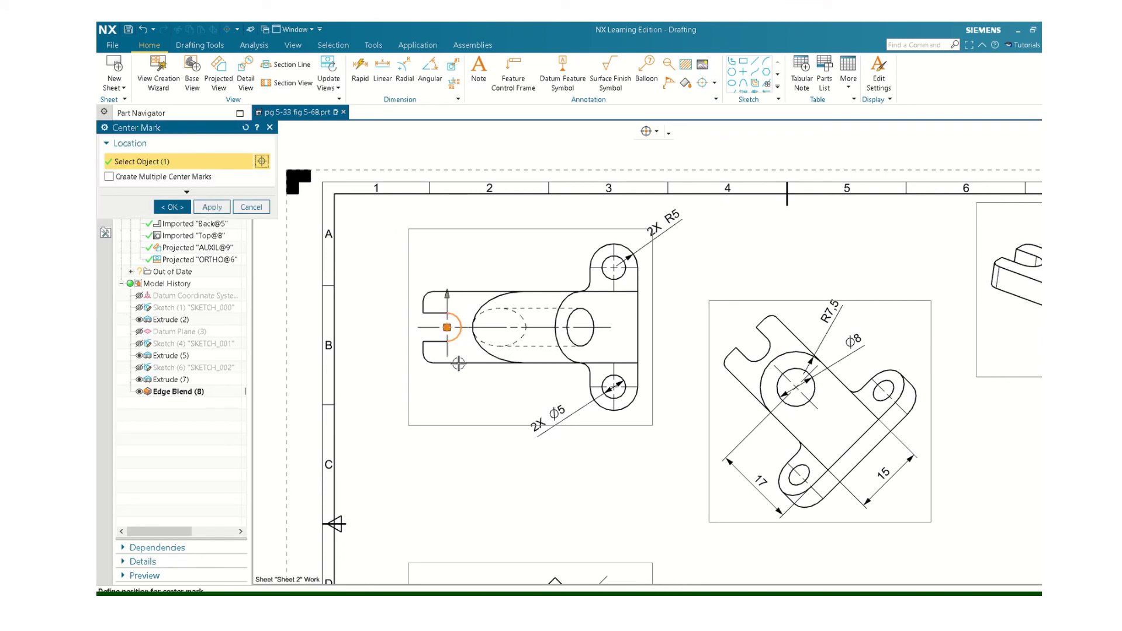
pyautogui.press('Return')
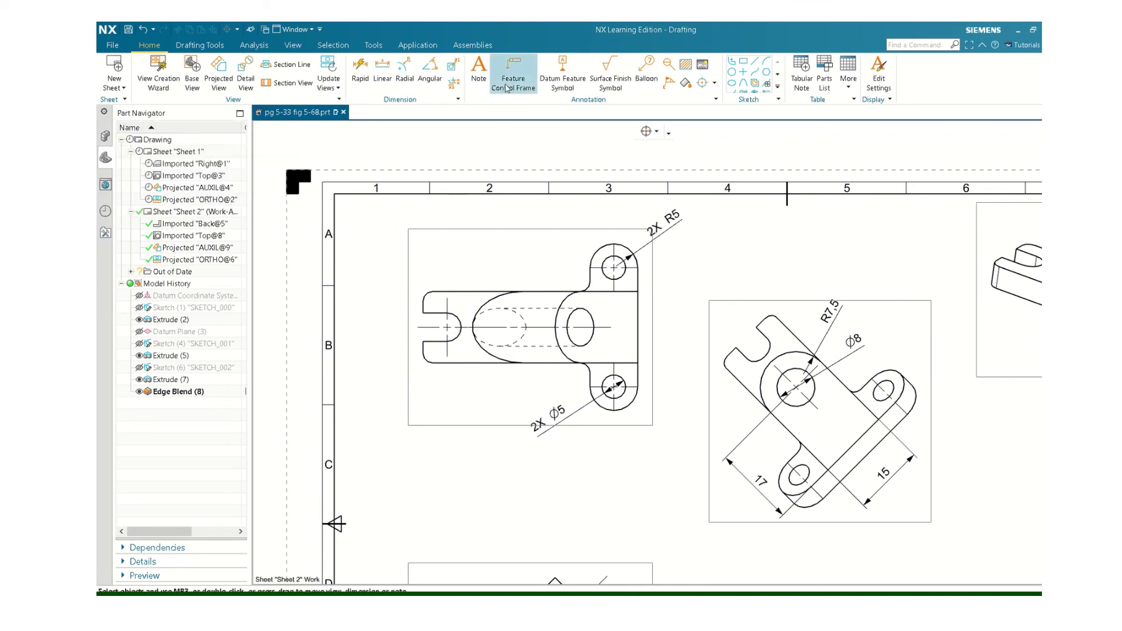
# Step: Add a linear dimension from the base's slotted end edge to the slot's center mark, placed below the top view's outline
pyautogui.click(382, 66)
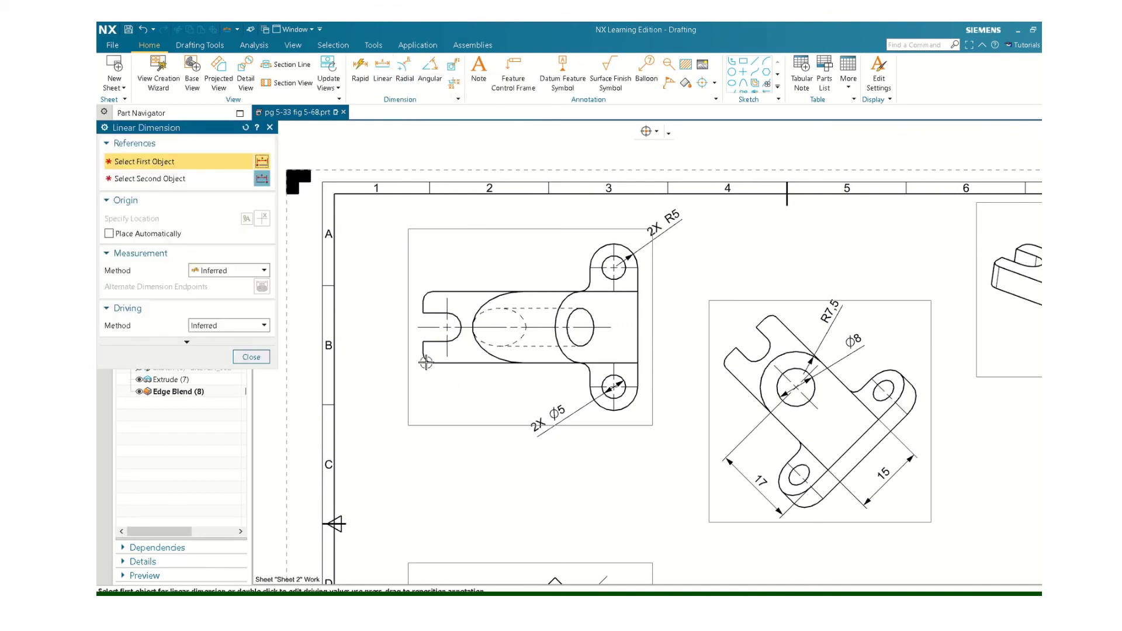
pyautogui.click(421, 354)
pyautogui.click(445, 354)
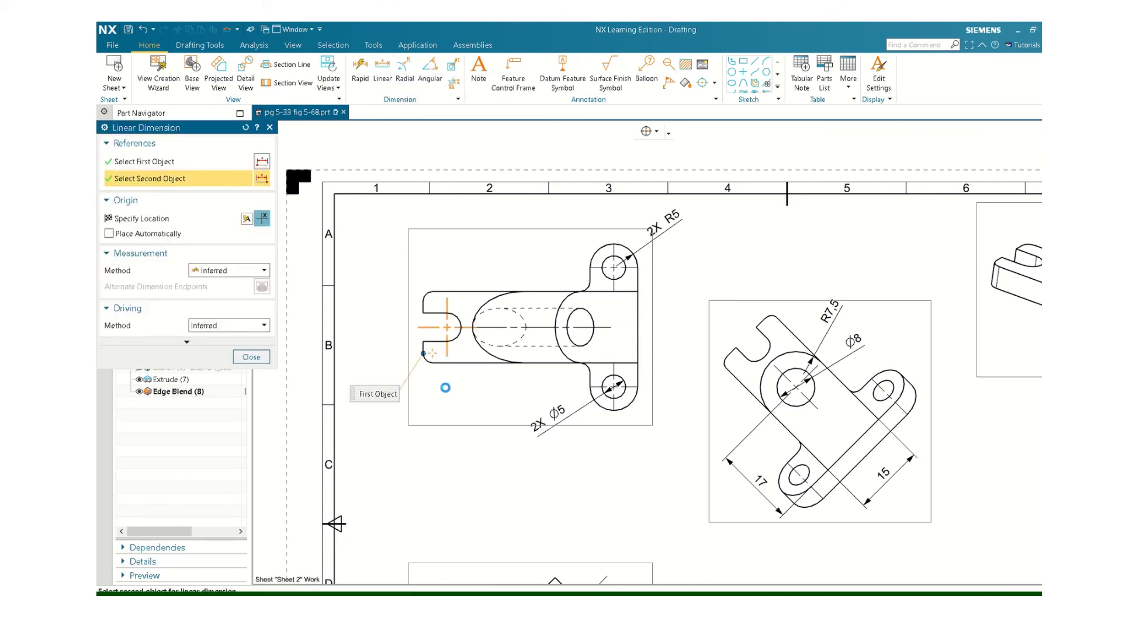
pyautogui.moveTo(436, 388)
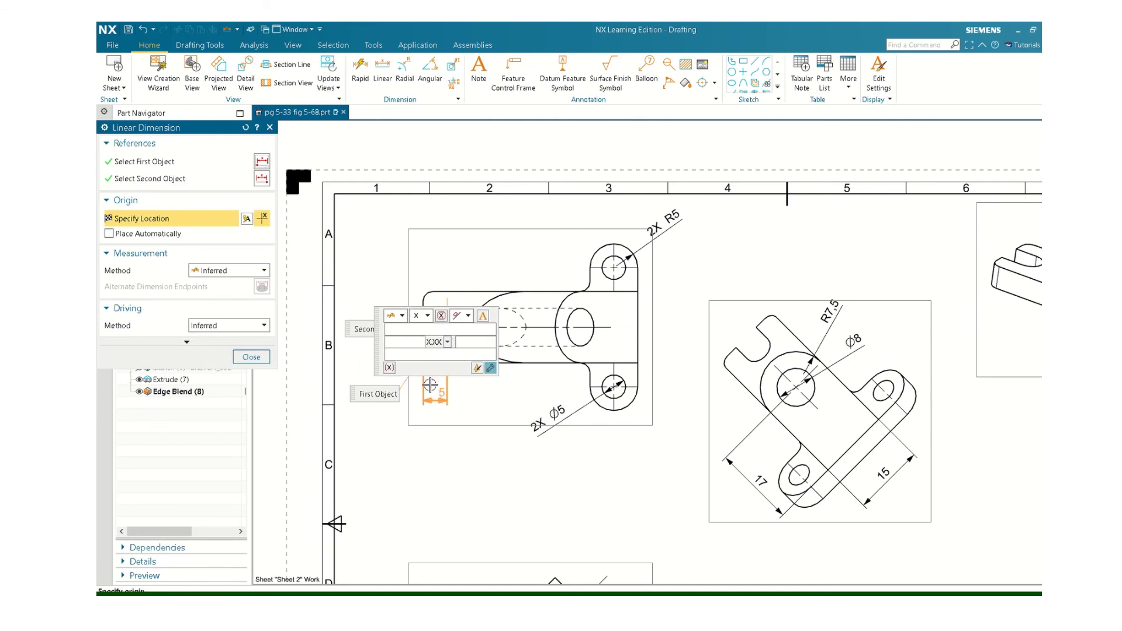
pyautogui.click(431, 386)
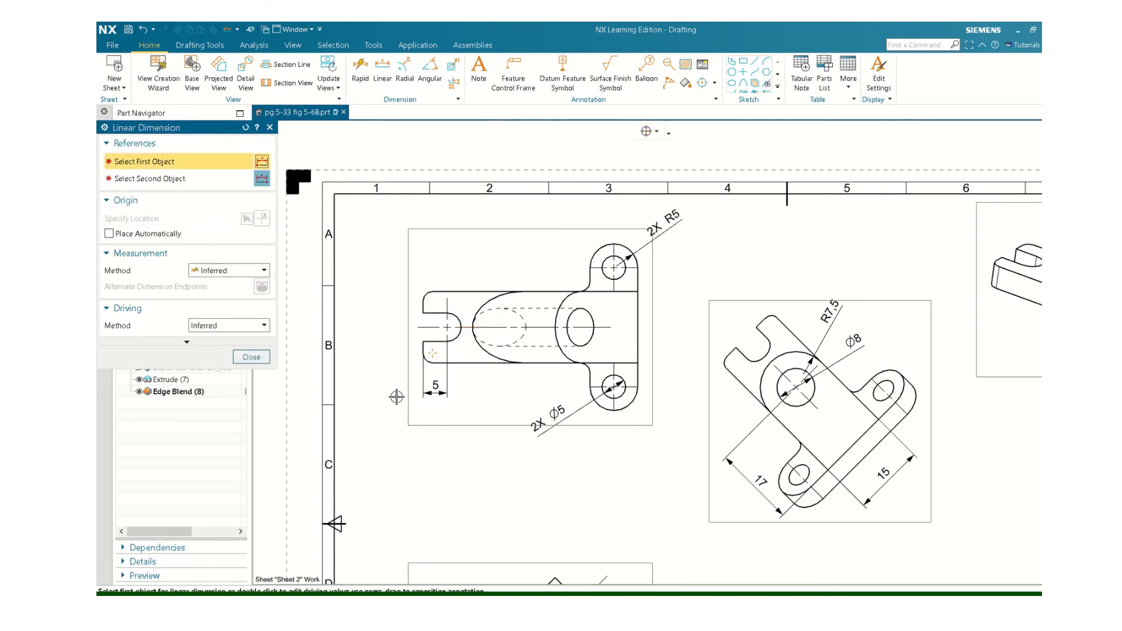
# Step: Add a vertical linear dimension from the base's upper edge to the slot's center mark, placed left of the top view's outline
pyautogui.click(420, 292)
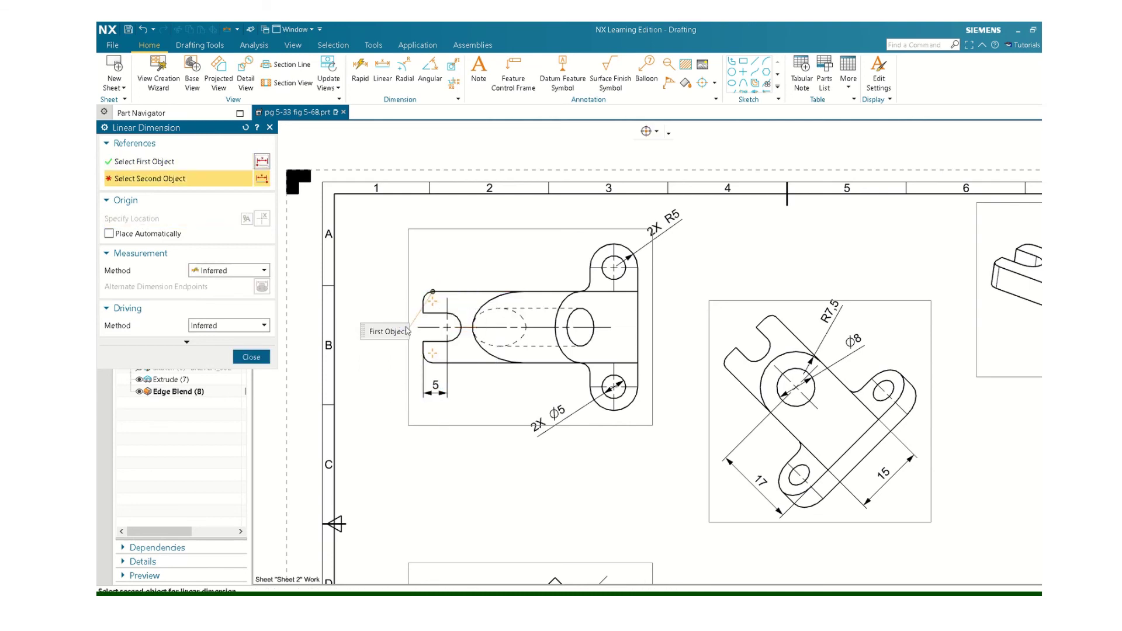
pyautogui.click(412, 321)
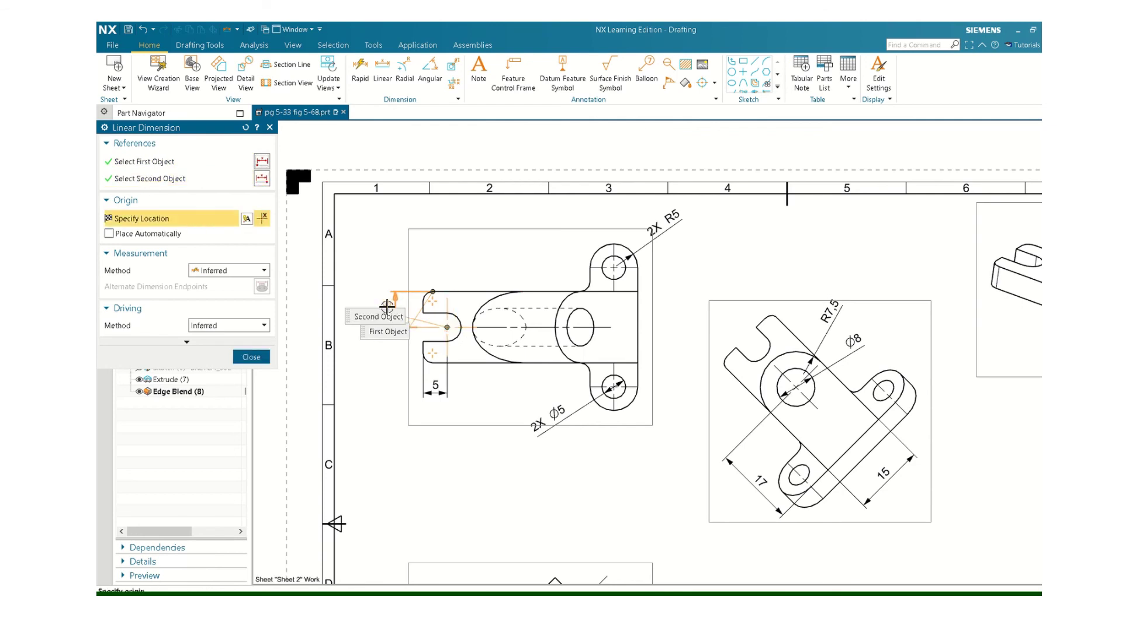
pyautogui.click(384, 304)
pyautogui.press('Escape')
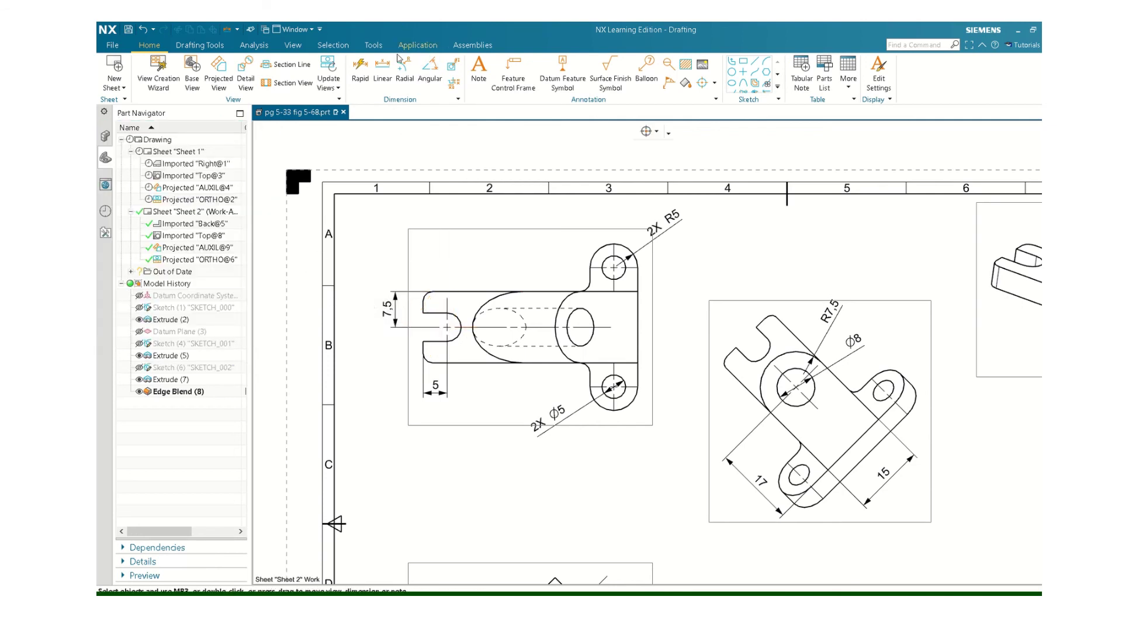
# Step: Dimension the base's full width at the slotted end in the top view, and shift both vertical dimensions closer to the part
pyautogui.click(384, 66)
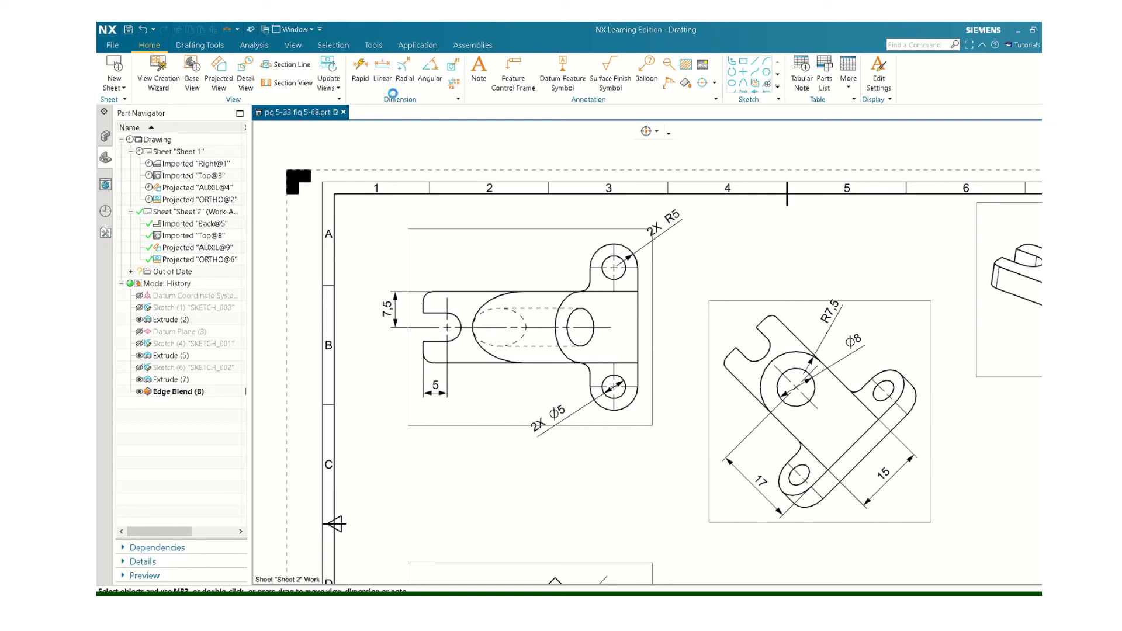
pyautogui.click(433, 291)
pyautogui.click(433, 363)
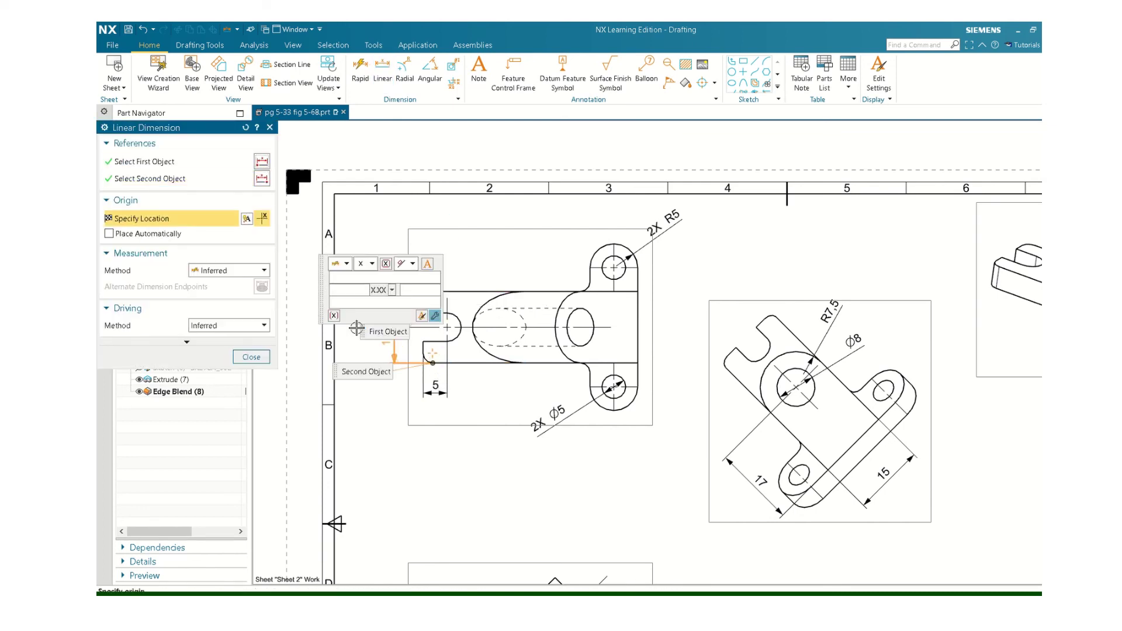
pyautogui.click(355, 336)
pyautogui.press('Escape')
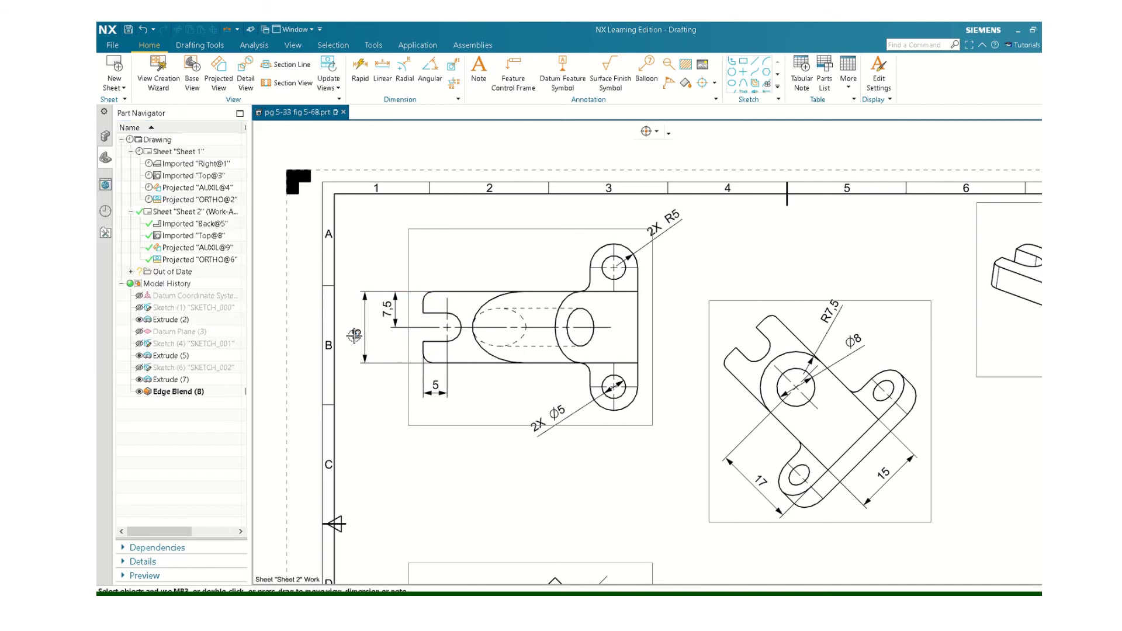
pyautogui.moveTo(395, 306); pyautogui.dragTo(367, 326)
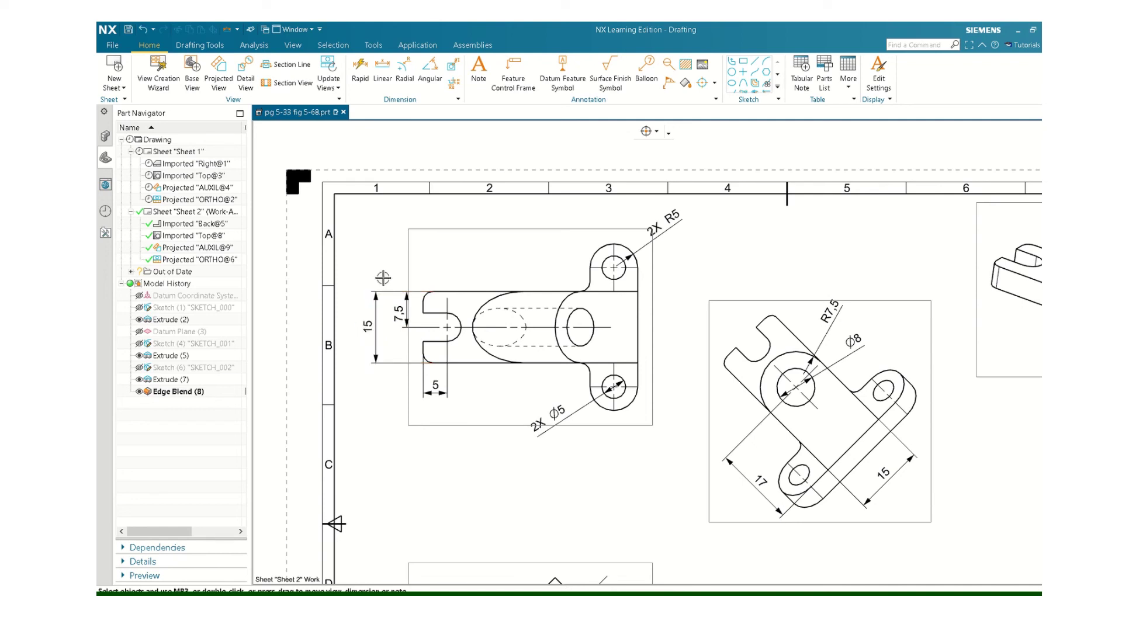
# Step: Dimension the slot's rounded end in the top view with the Radial method, placed above the base
pyautogui.click(409, 88)
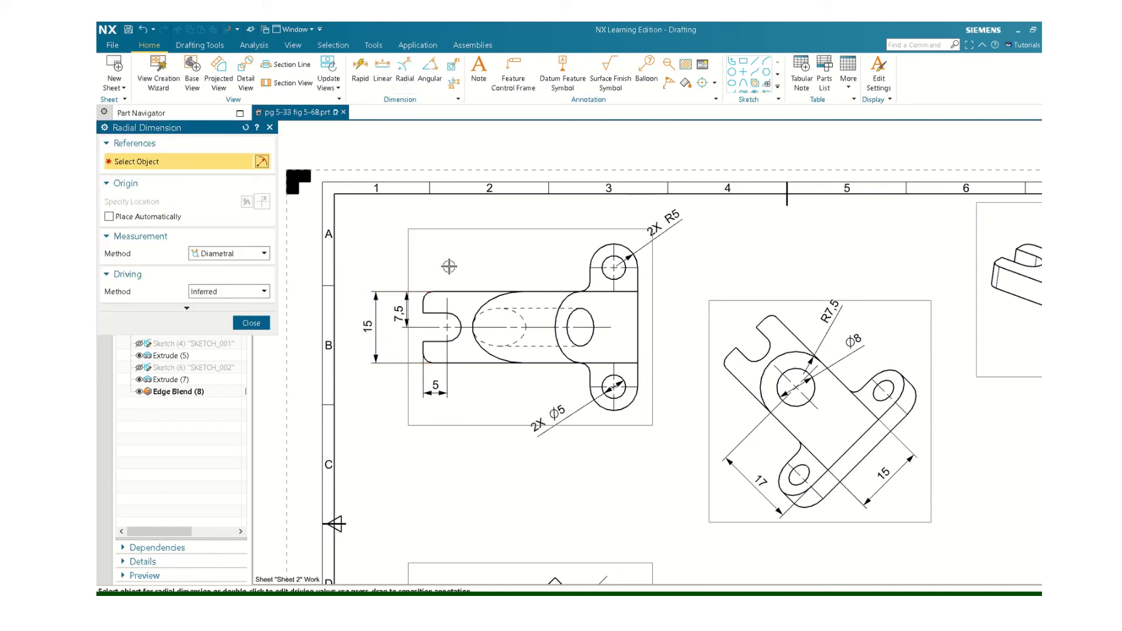
pyautogui.click(461, 314)
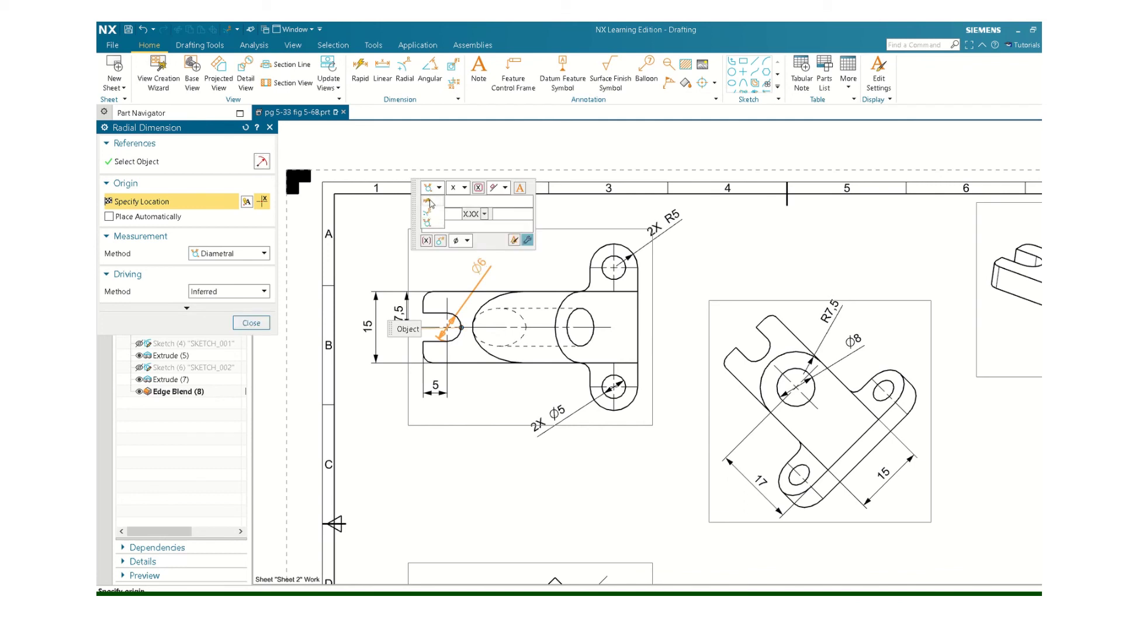
pyautogui.click(430, 216)
pyautogui.click(455, 269)
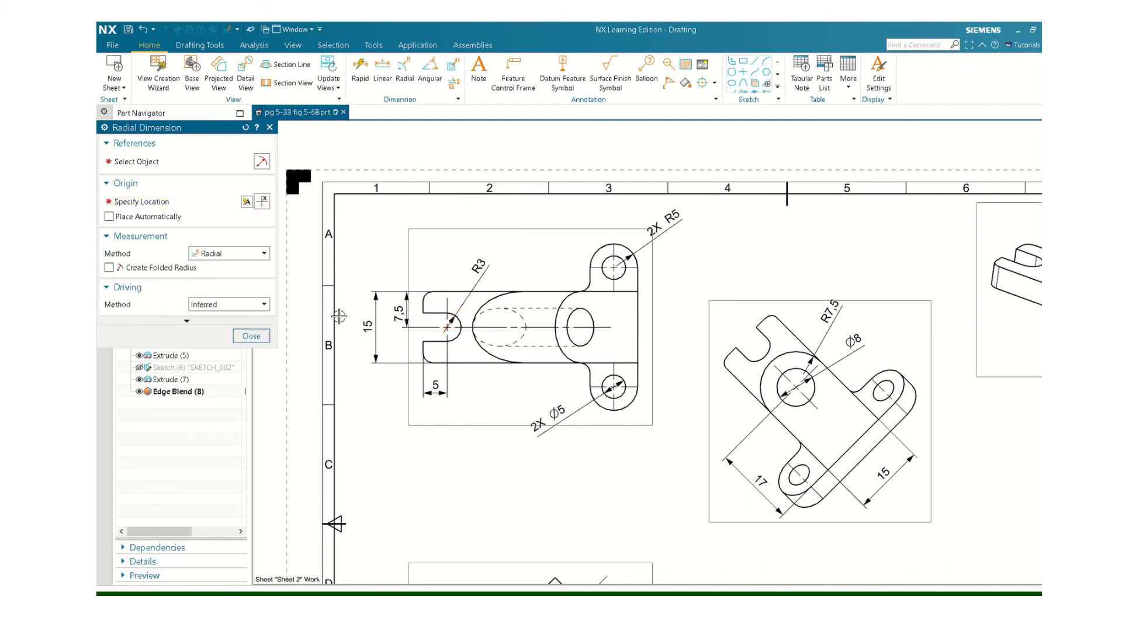
pyautogui.click(251, 336)
pyautogui.scroll(-3, 524, 422)
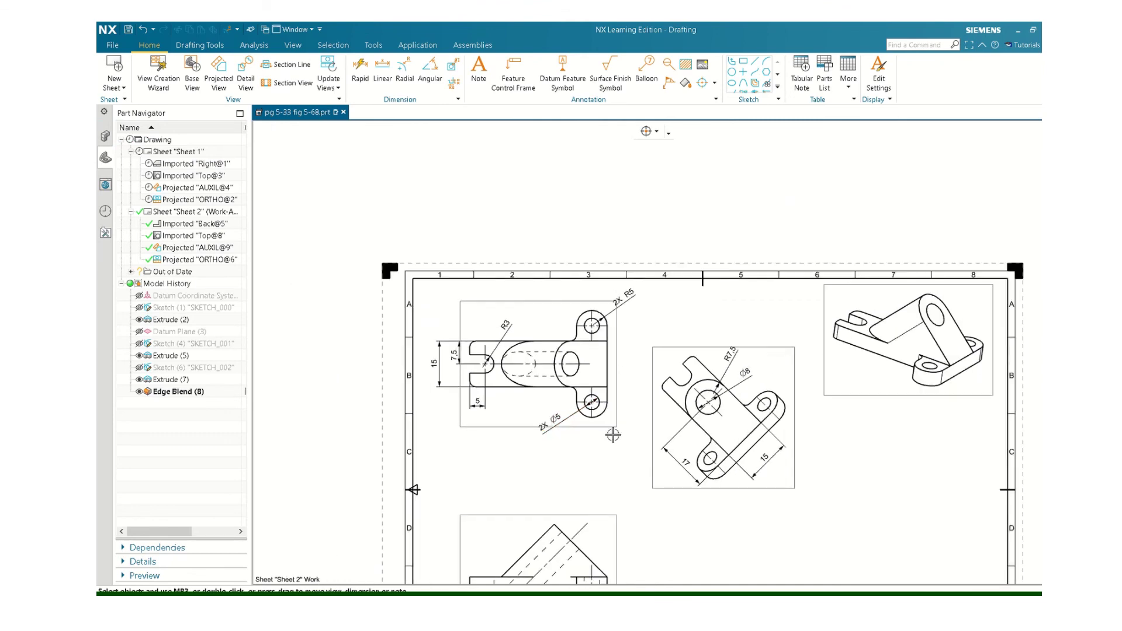
pyautogui.scroll(4, 454, 180)
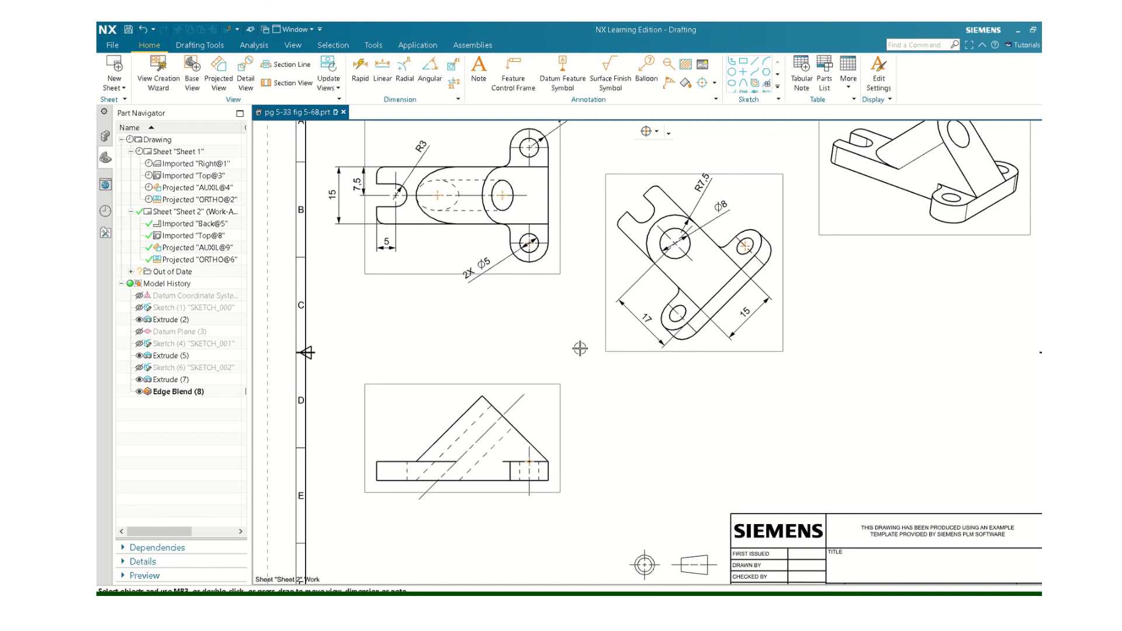
pyautogui.click(383, 69)
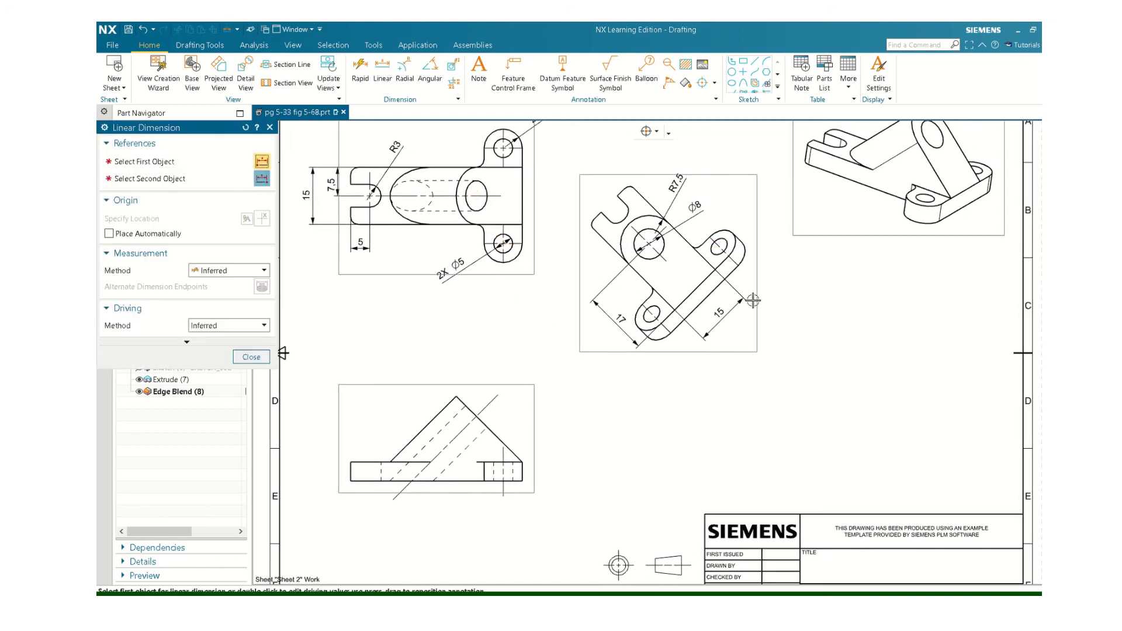
pyautogui.click(729, 257)
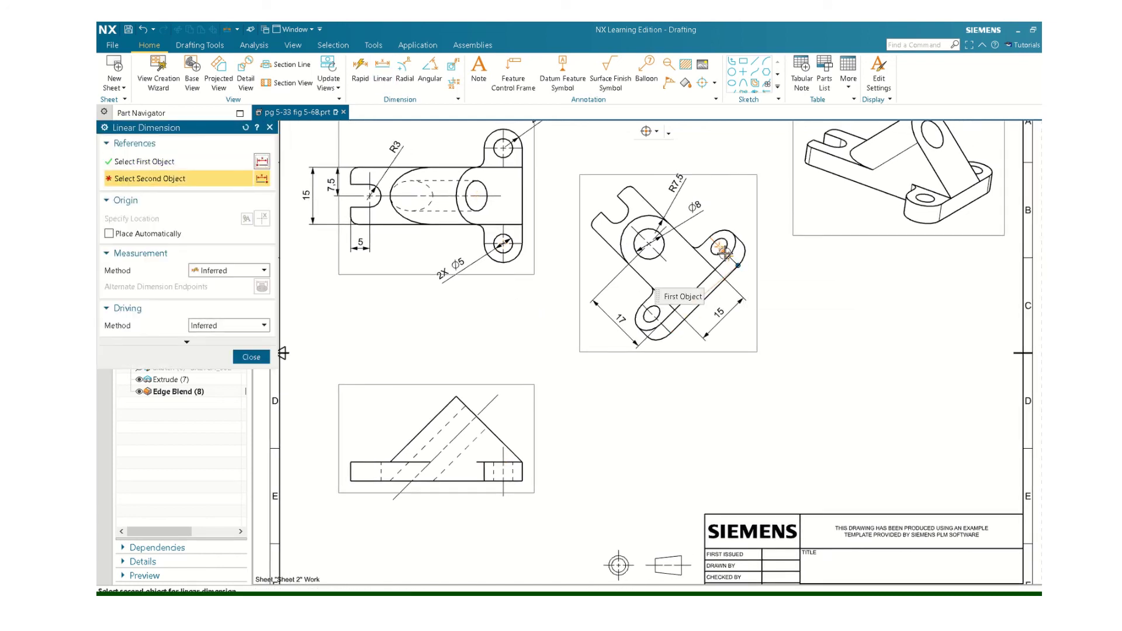
pyautogui.click(722, 236)
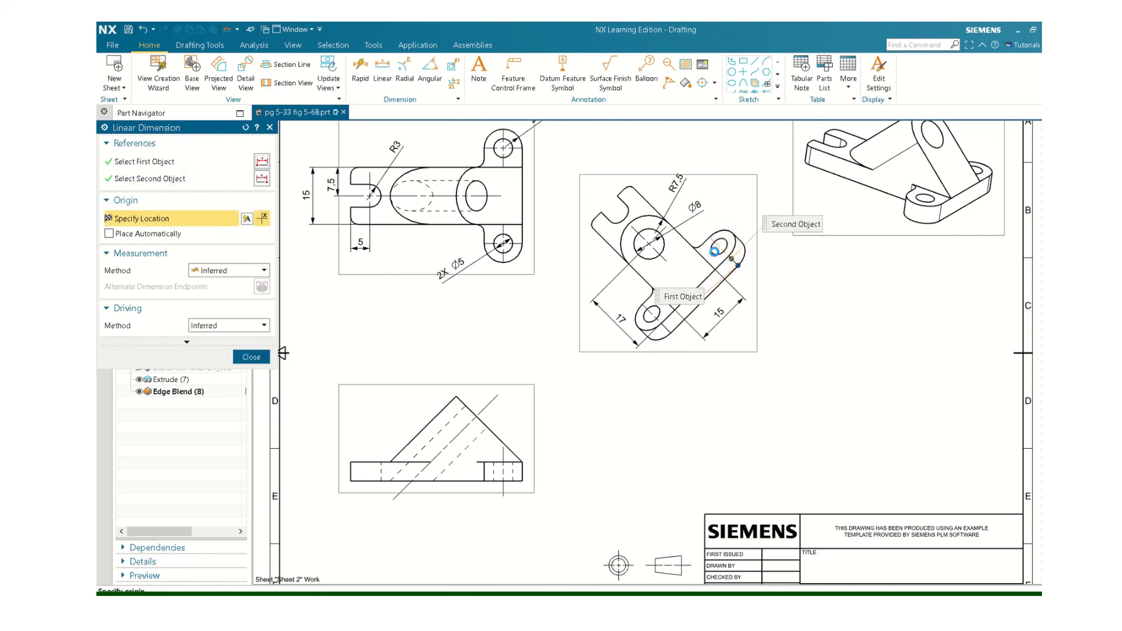
pyautogui.press('Escape')
pyautogui.scroll(-3, 748, 296)
pyautogui.scroll(5, 643, 362)
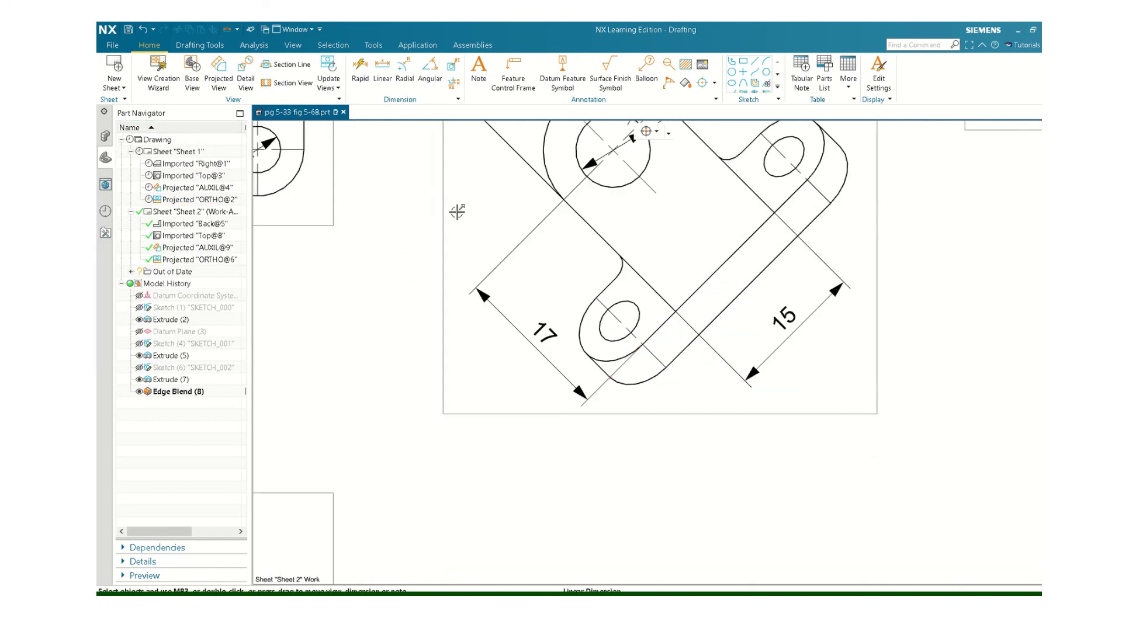
pyautogui.click(382, 69)
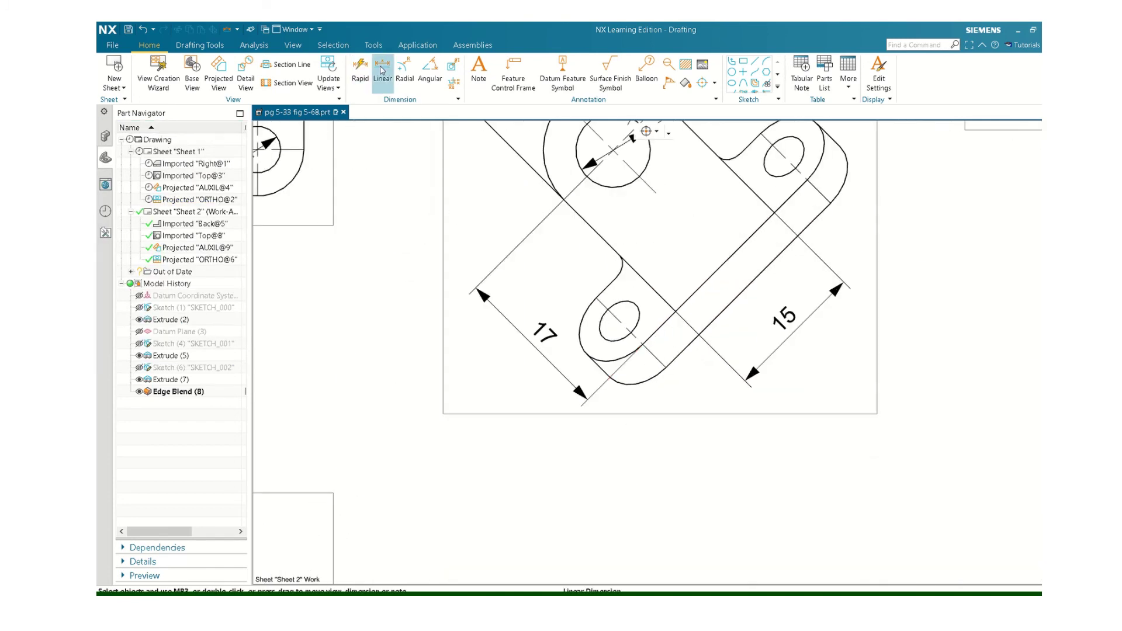
pyautogui.click(675, 355)
pyautogui.click(659, 328)
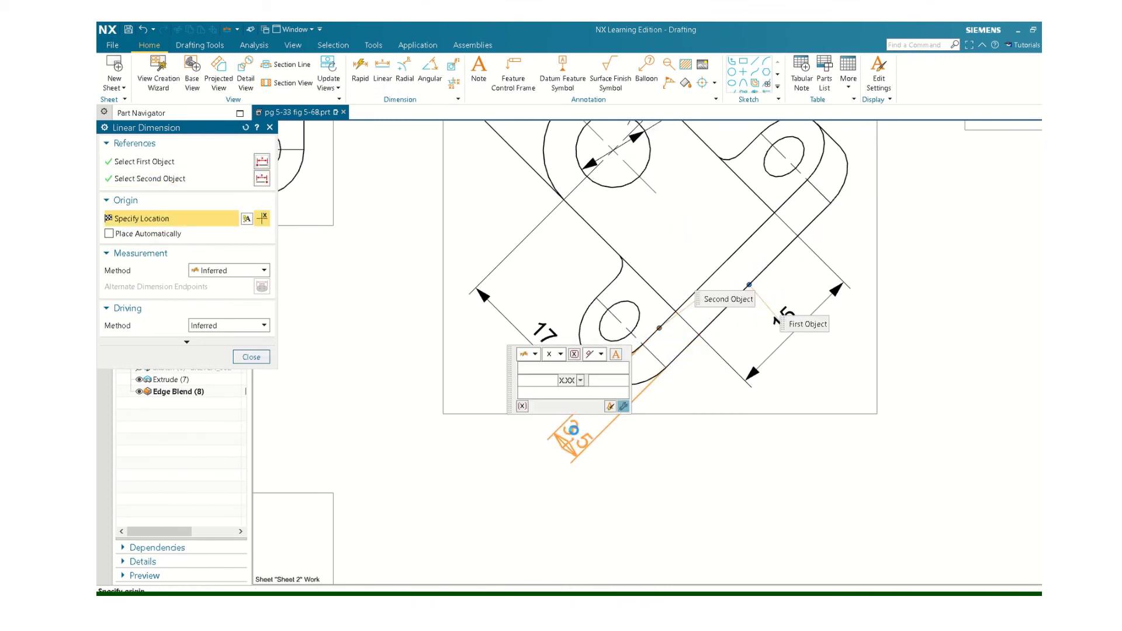
pyautogui.press('Escape')
pyautogui.scroll(-1, 672, 403)
pyautogui.scroll(-3, 673, 402)
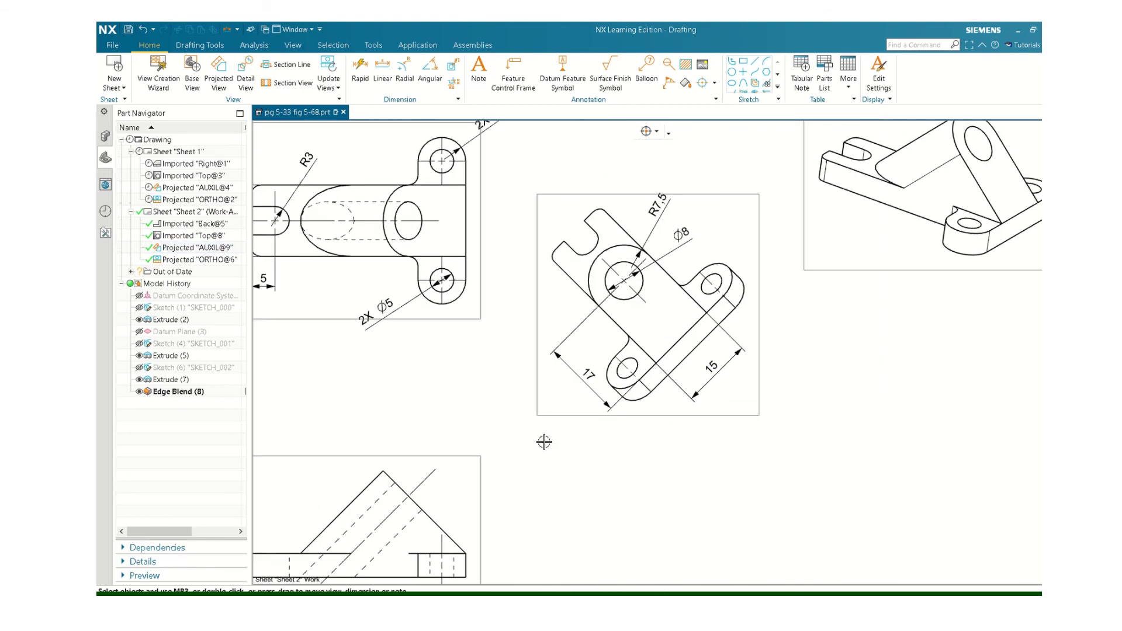
# Step: Add a vertical linear dimension for the base thickness at the front view's right end, placed just outside the outline
pyautogui.moveTo(543, 443); pyautogui.dragTo(522, 227, button='middle')
pyautogui.click(382, 67)
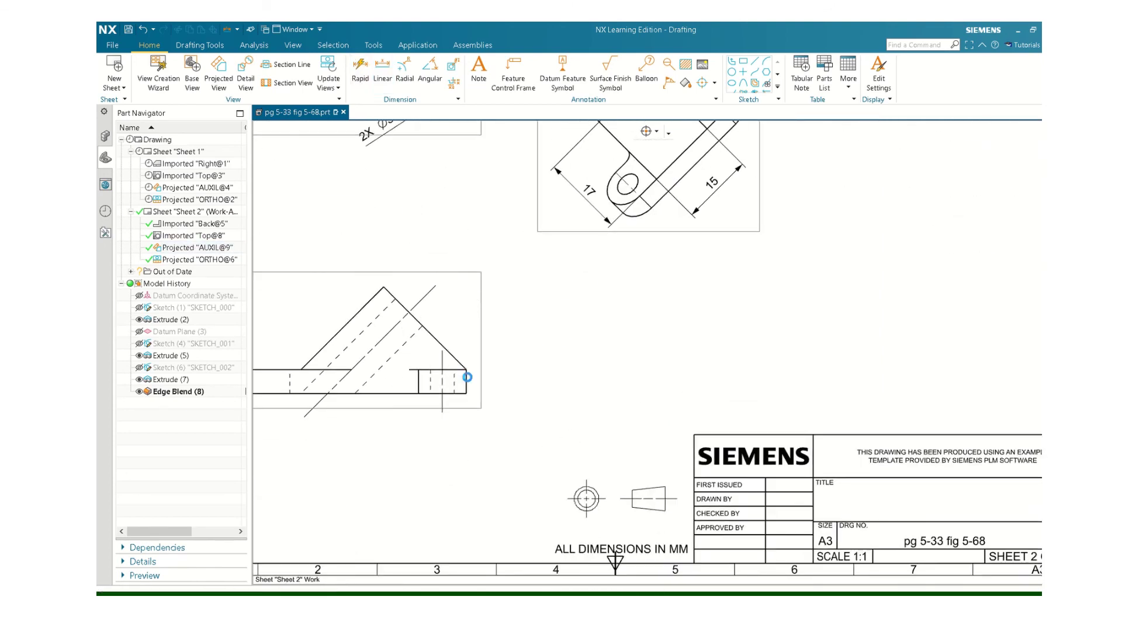
pyautogui.click(467, 391)
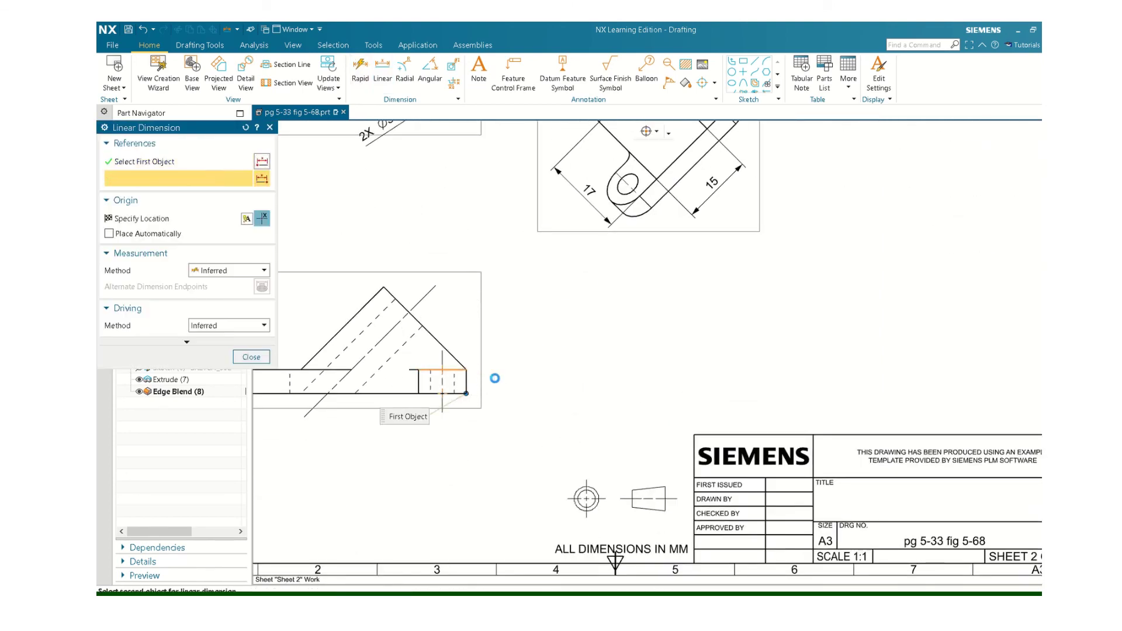
pyautogui.click(466, 370)
pyautogui.click(502, 381)
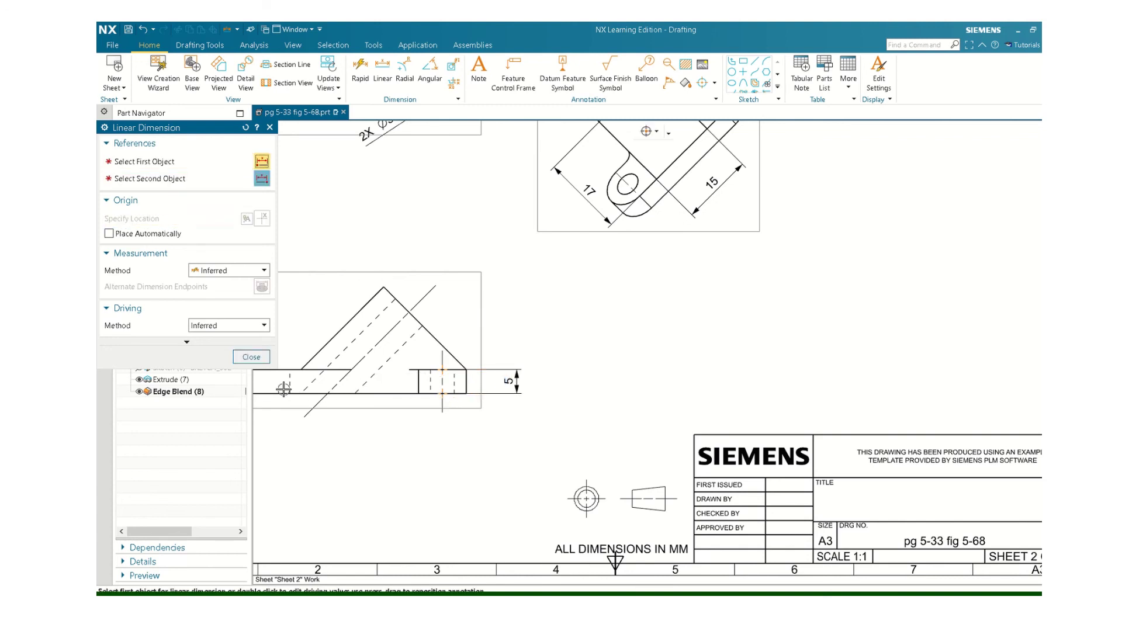
pyautogui.click(257, 362)
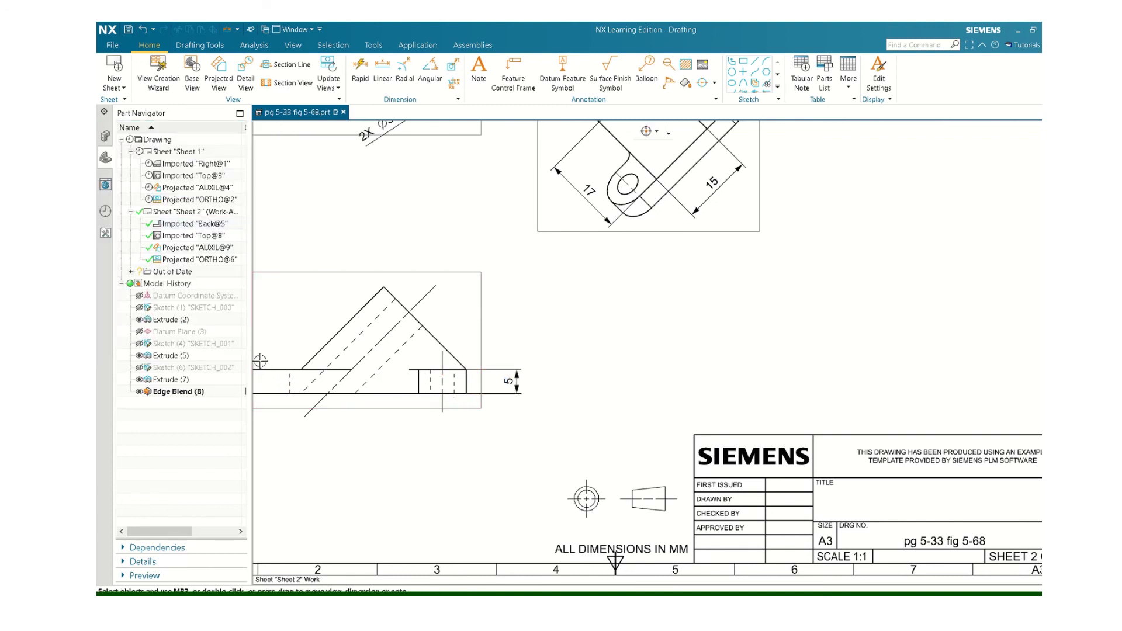
# Step: Add a radial dimension with a 4X prefix to the fillet between the base and upper lug in the top view, placed above the base
pyautogui.hotkey('ctrl', 'f')
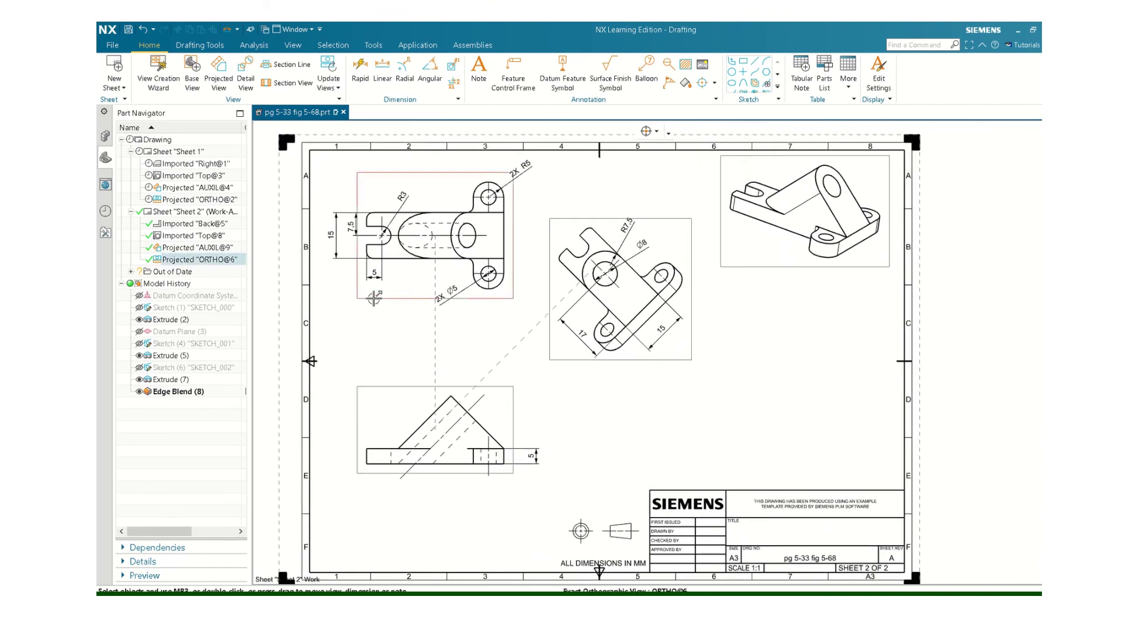
pyautogui.scroll(4, 490, 308)
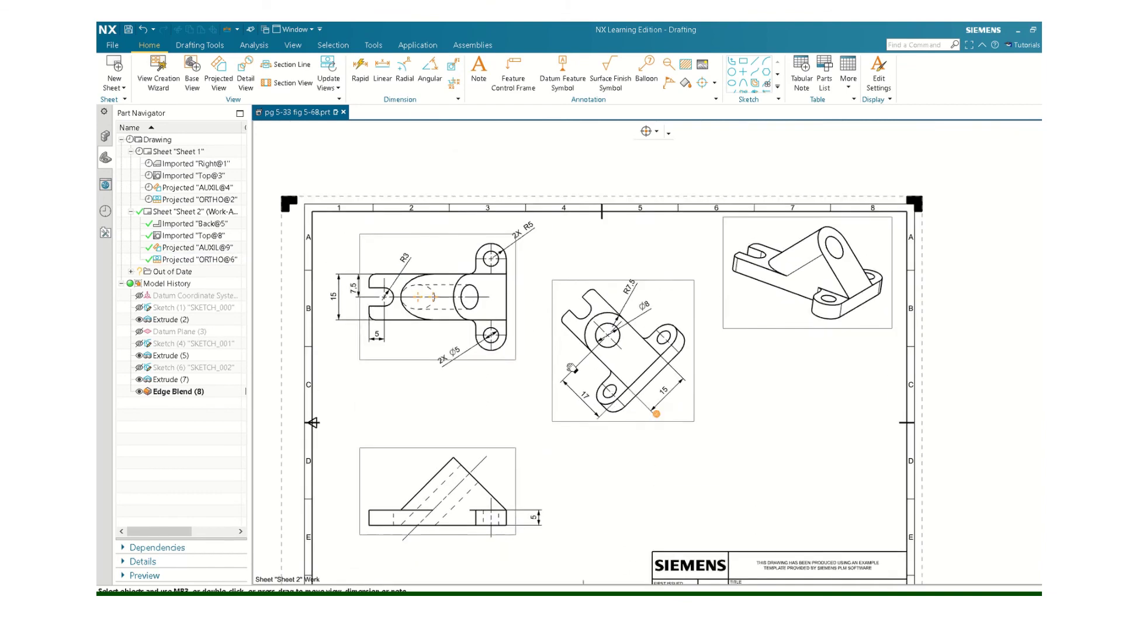
pyautogui.scroll(2, 504, 350)
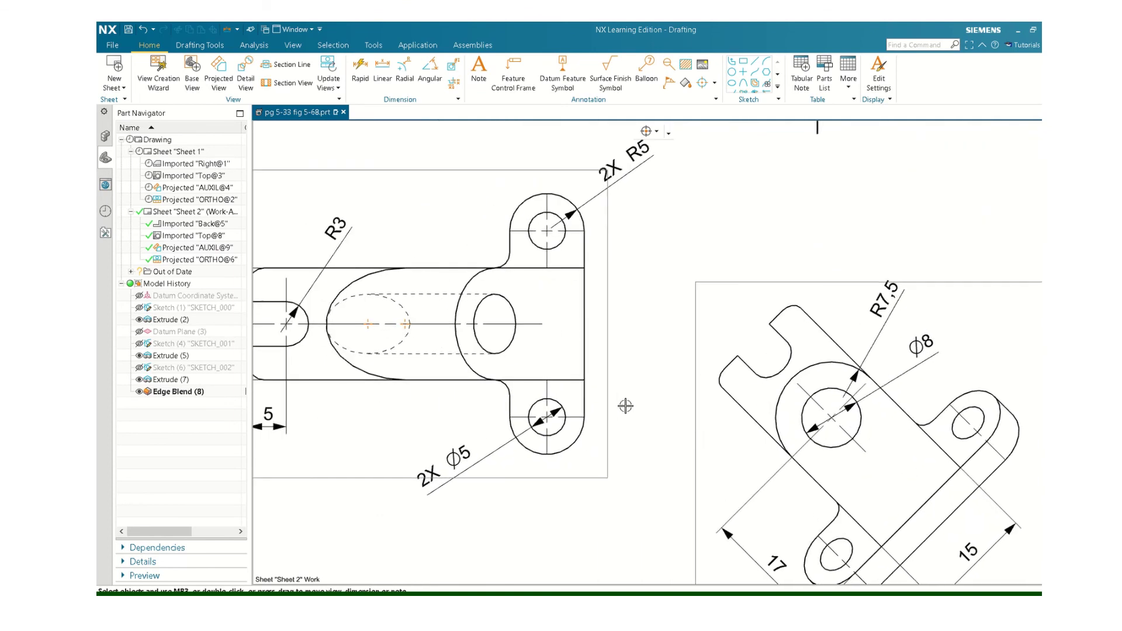
pyautogui.click(404, 66)
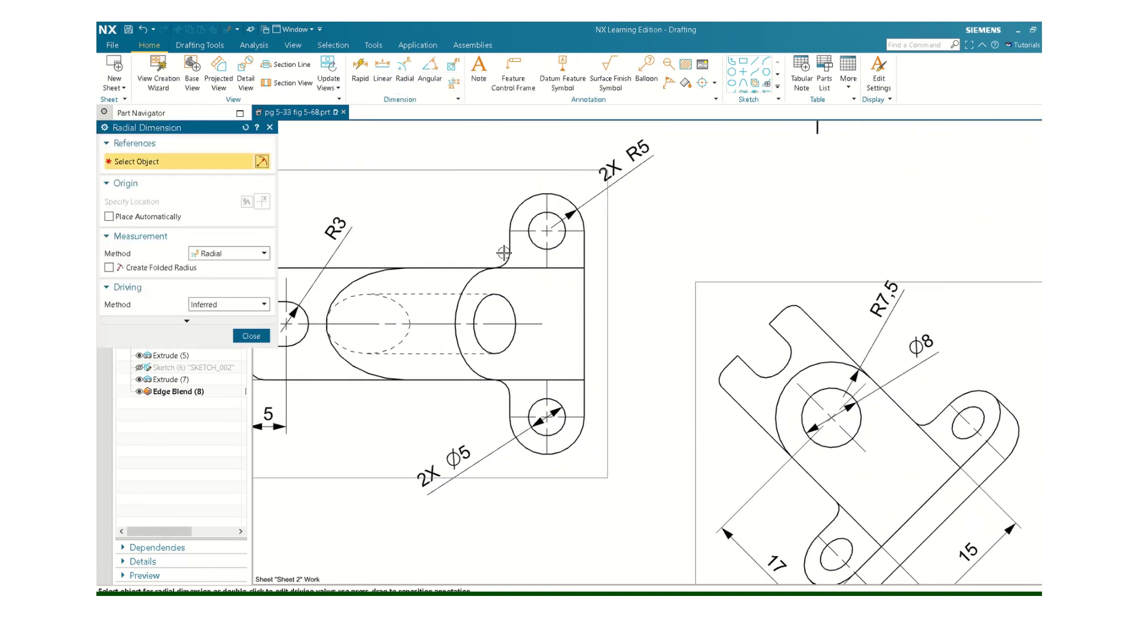
pyautogui.click(506, 258)
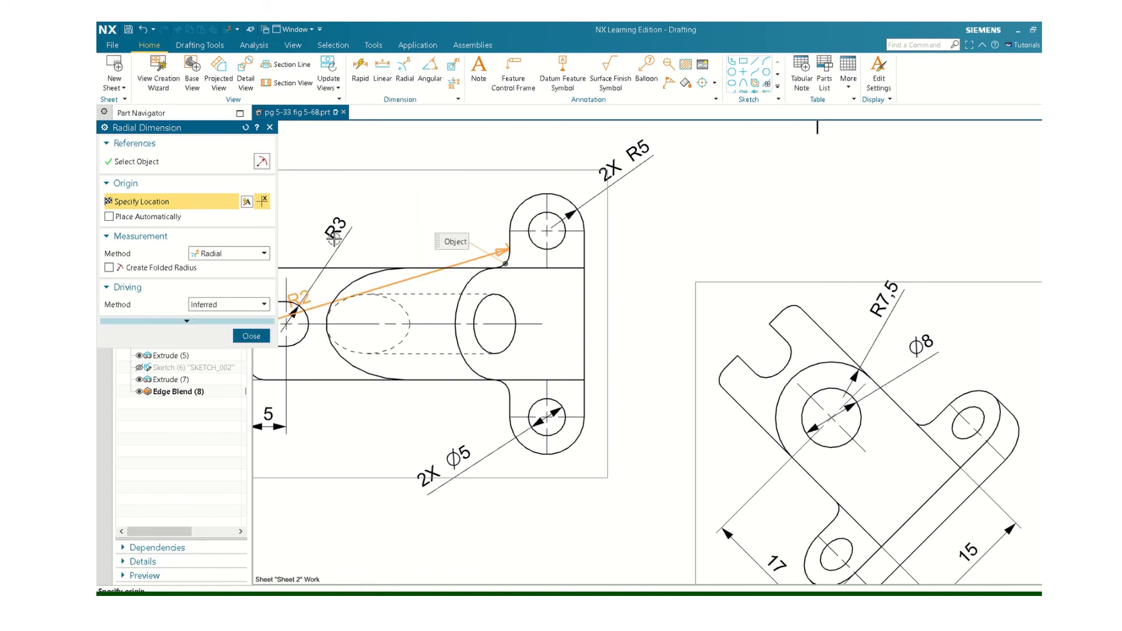
pyautogui.click(442, 208)
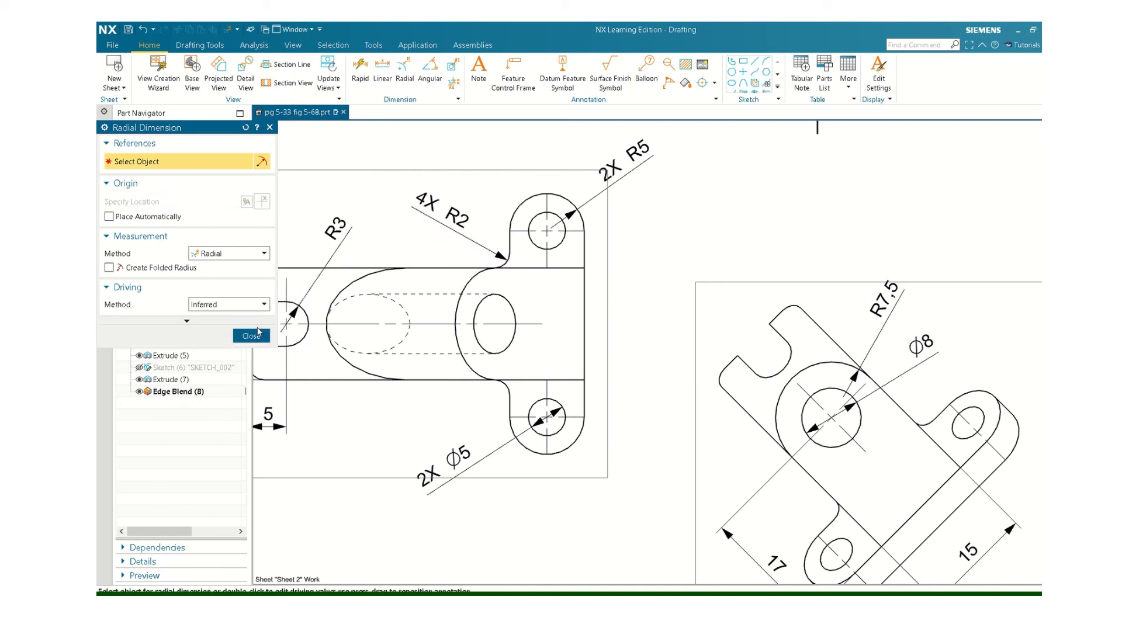
pyautogui.press('Escape')
pyautogui.scroll(-1, 476, 434)
pyautogui.scroll(-1, 476, 435)
pyautogui.keyDown('shift'); pyautogui.moveTo(475, 434); pyautogui.dragTo(476, 218, button='middle'); pyautogui.keyUp('shift')
pyautogui.click(442, 64)
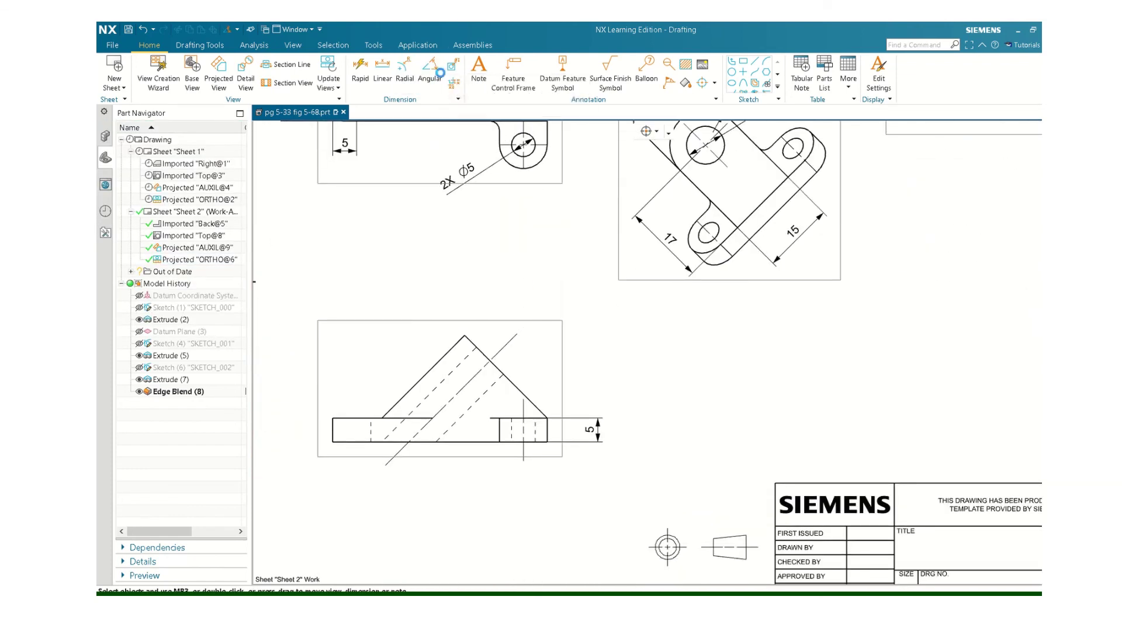
pyautogui.click(524, 387)
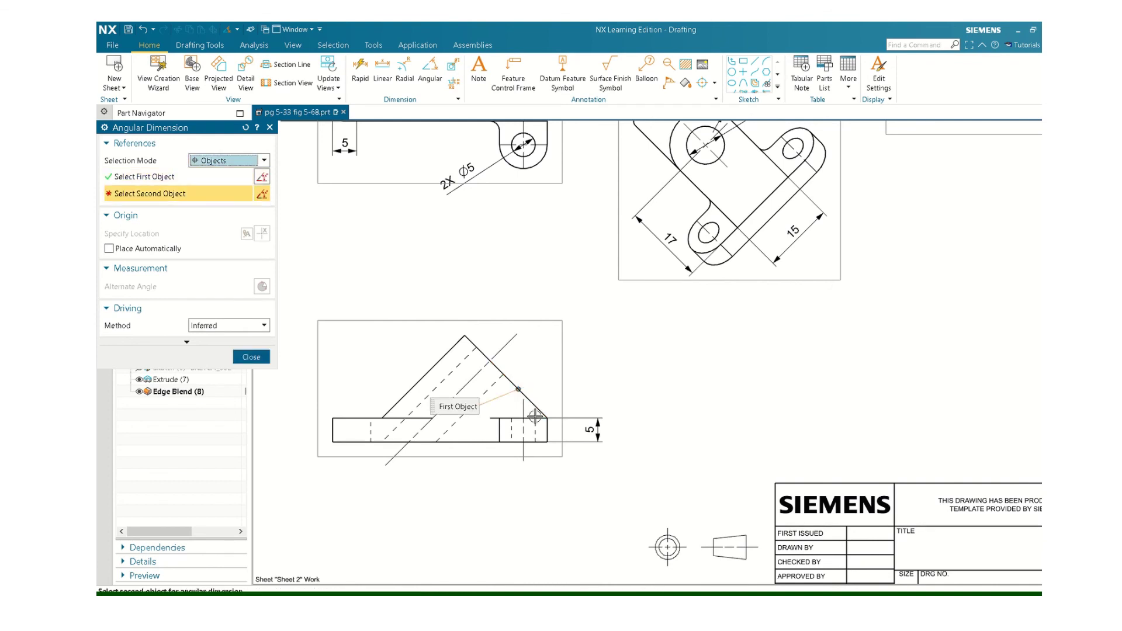
pyautogui.click(524, 430)
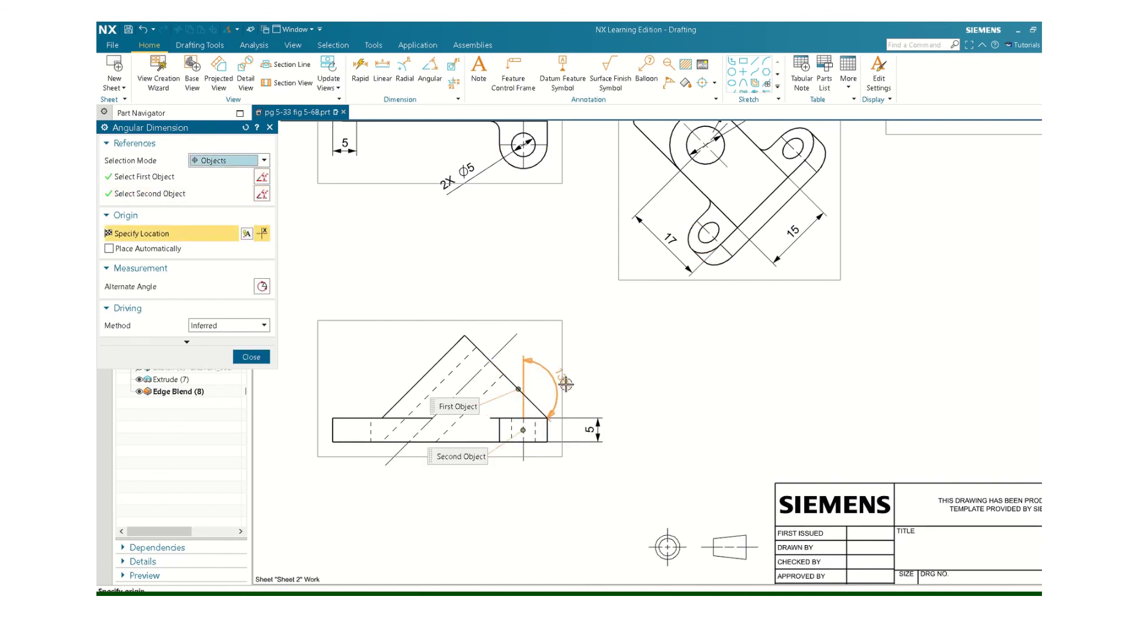
pyautogui.press('Escape')
# Step: Add an angular dimension between the front view's sloped edge and the base's upper edge, placed outside the part
pyautogui.scroll(5, 573, 405)
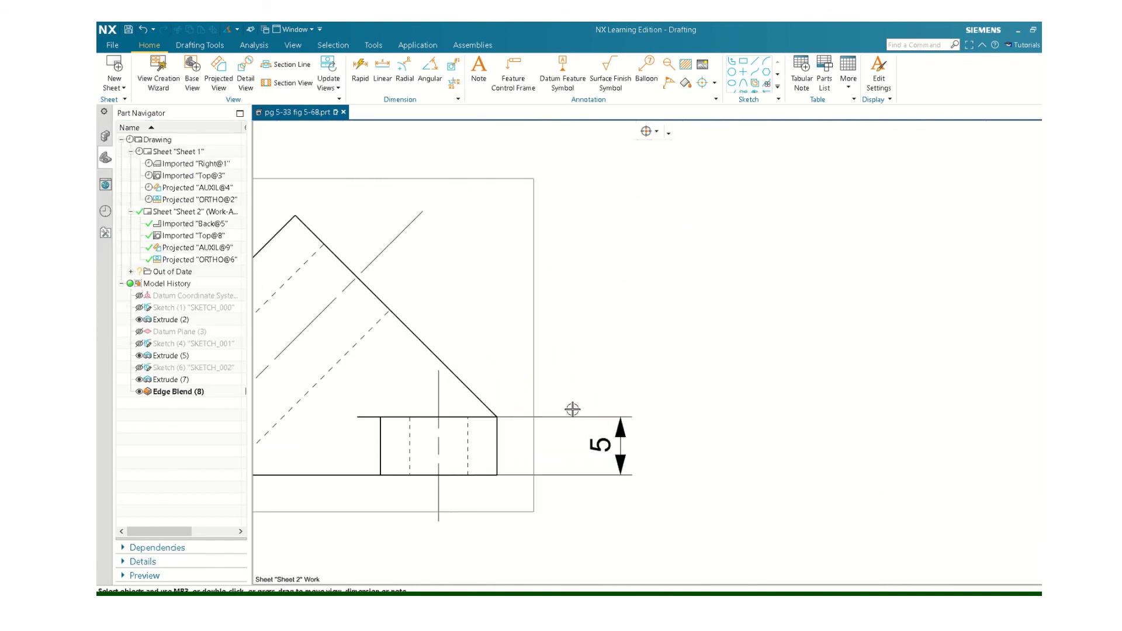
pyautogui.click(431, 69)
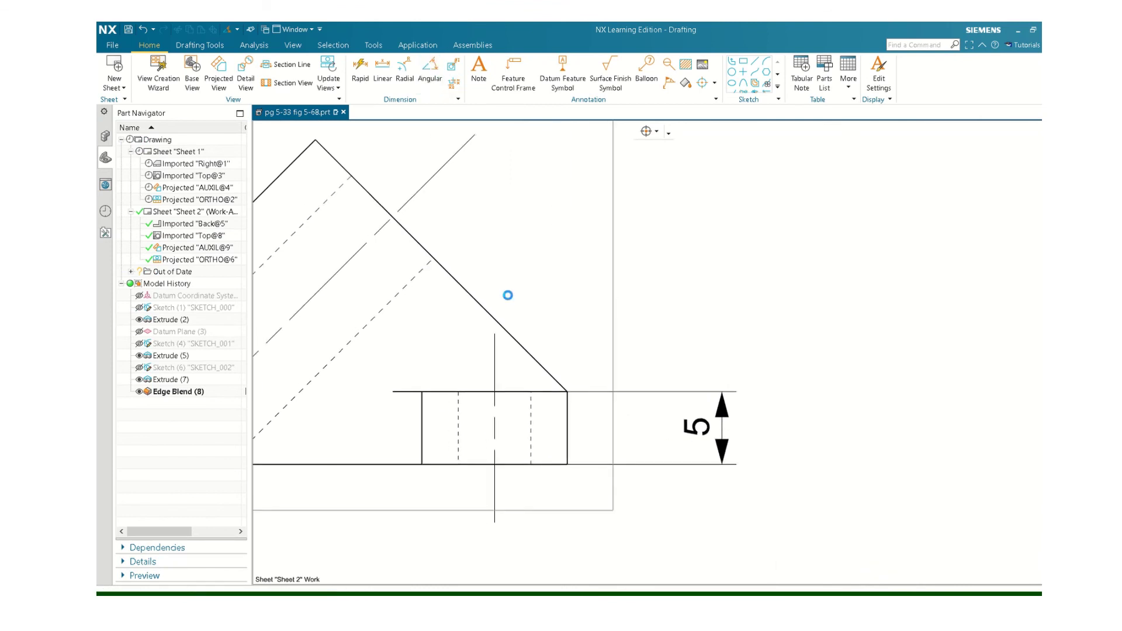
pyautogui.click(491, 308)
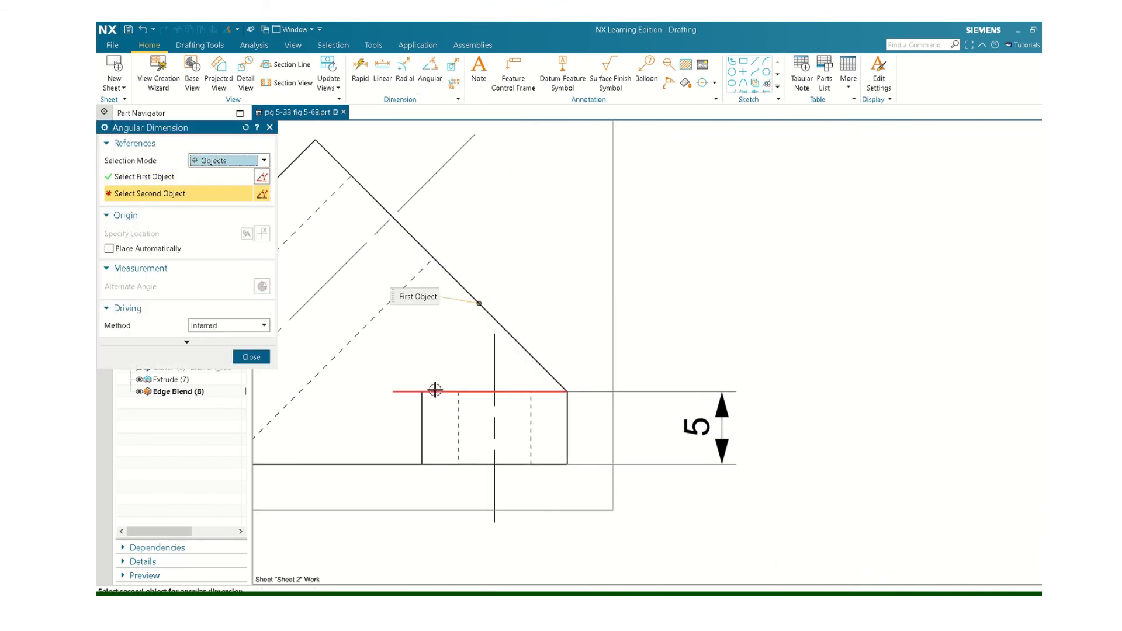
pyautogui.click(434, 392)
pyautogui.click(607, 301)
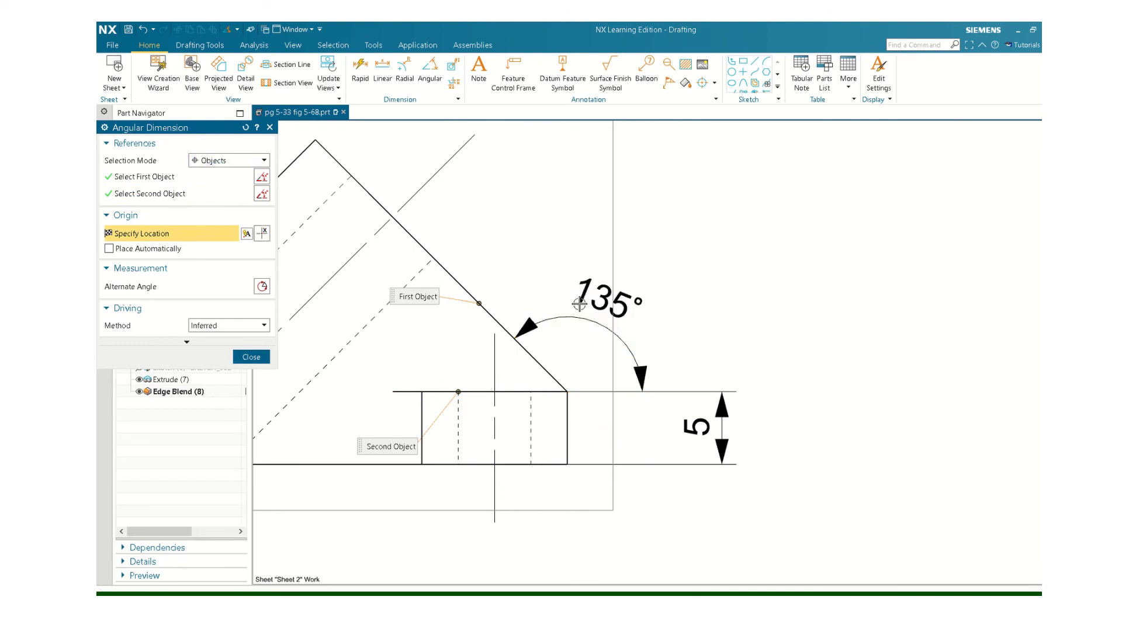
pyautogui.click(251, 357)
# Step: Review the dimensions in the front, top and auxiliary views across the whole sheet
pyautogui.scroll(-5, 438, 398)
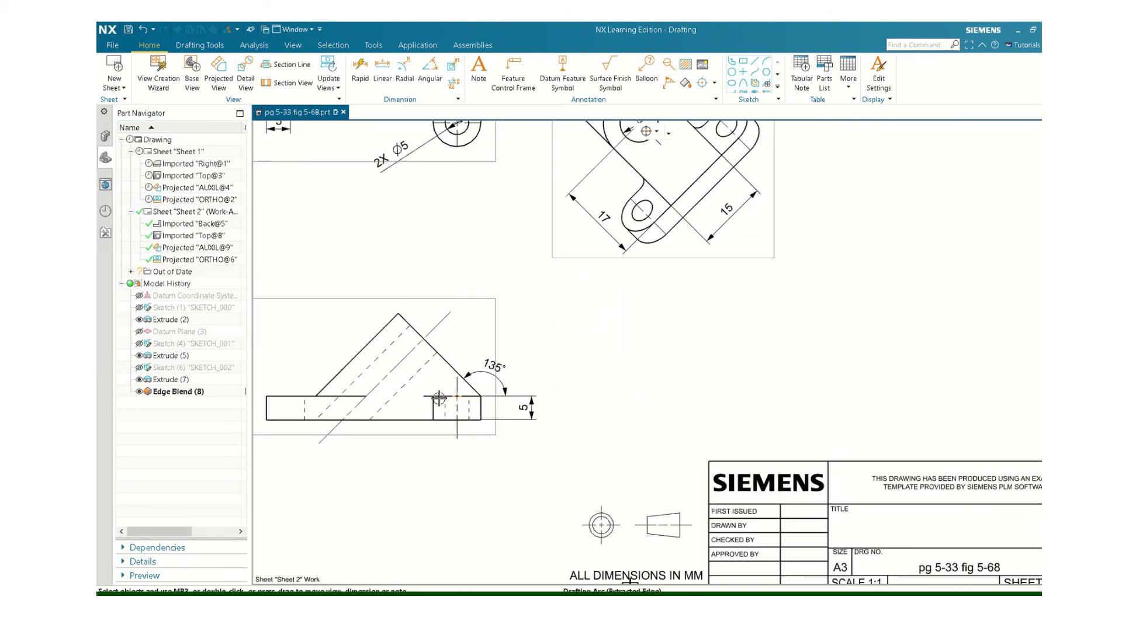
pyautogui.scroll(-4, 559, 392)
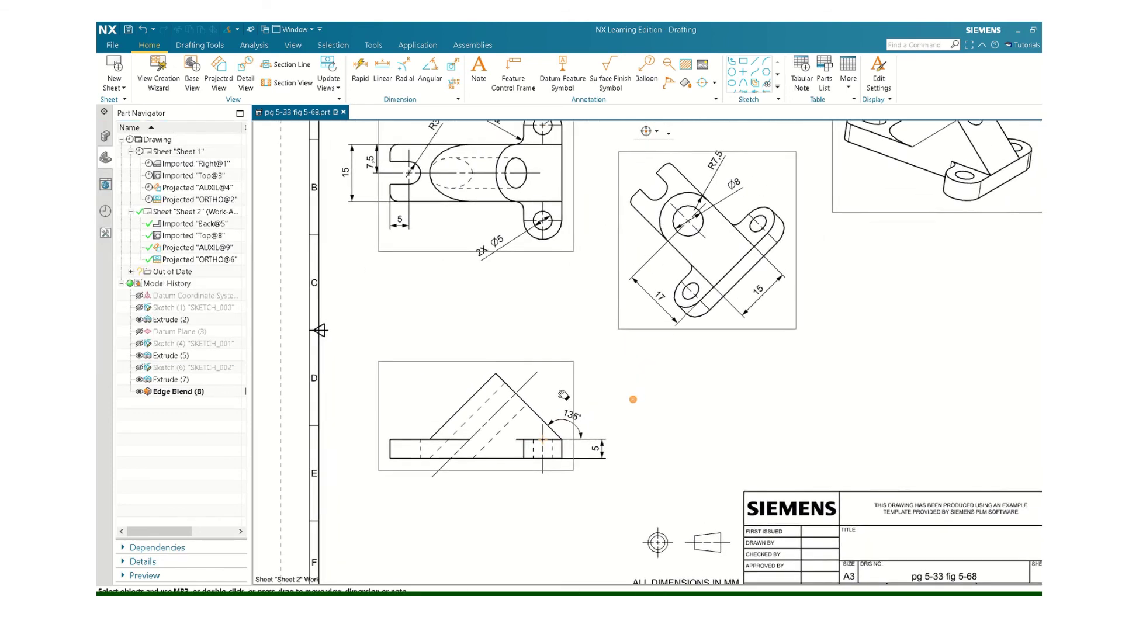
pyautogui.moveTo(551, 413); pyautogui.dragTo(549, 413, button='middle')
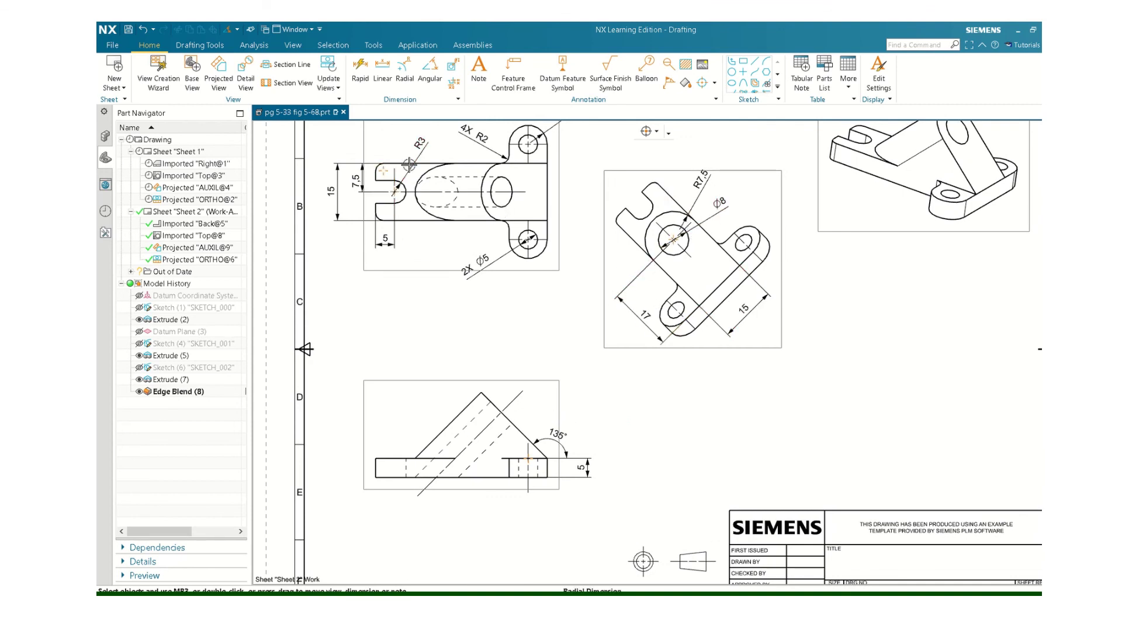
pyautogui.scroll(-3, 526, 257)
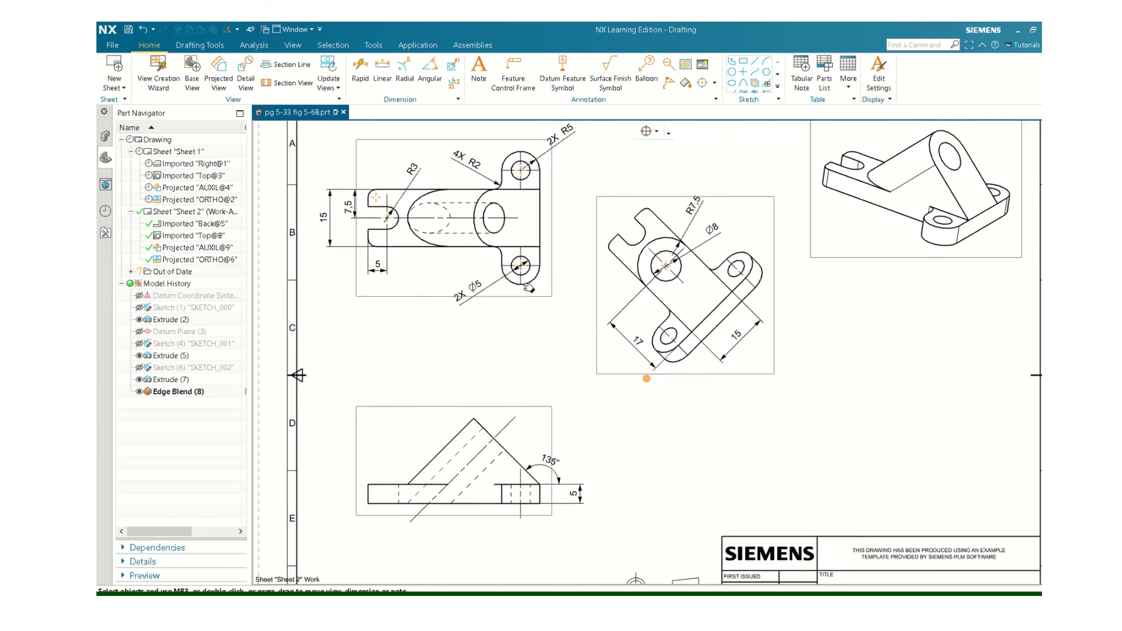
pyautogui.scroll(2, 606, 290)
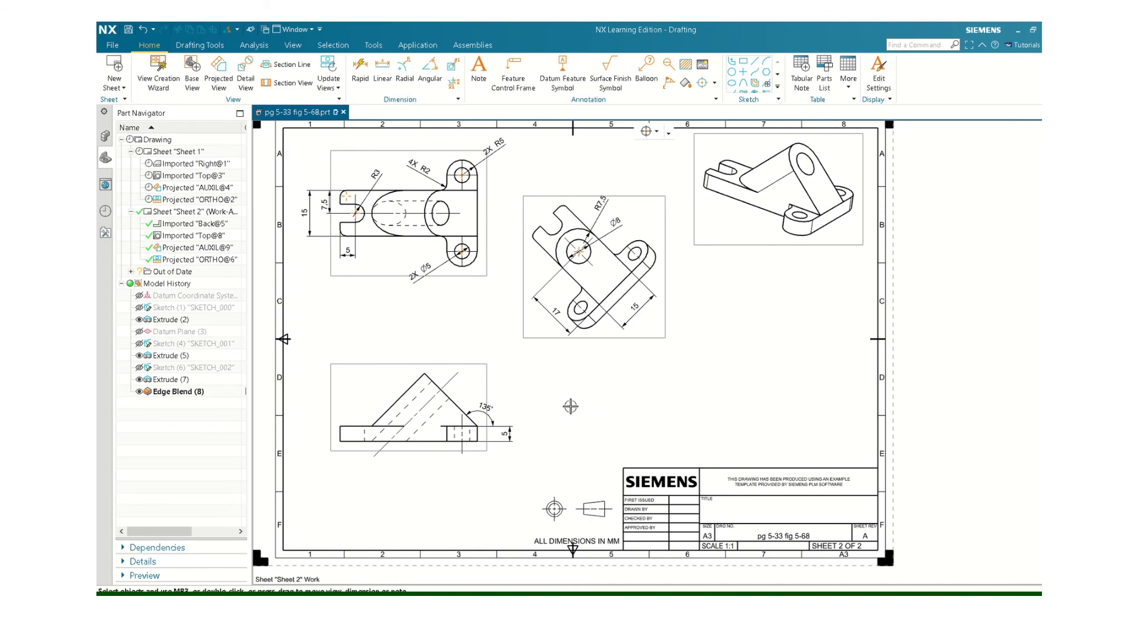
pyautogui.scroll(2, 570, 407)
pyautogui.scroll(-2, 591, 426)
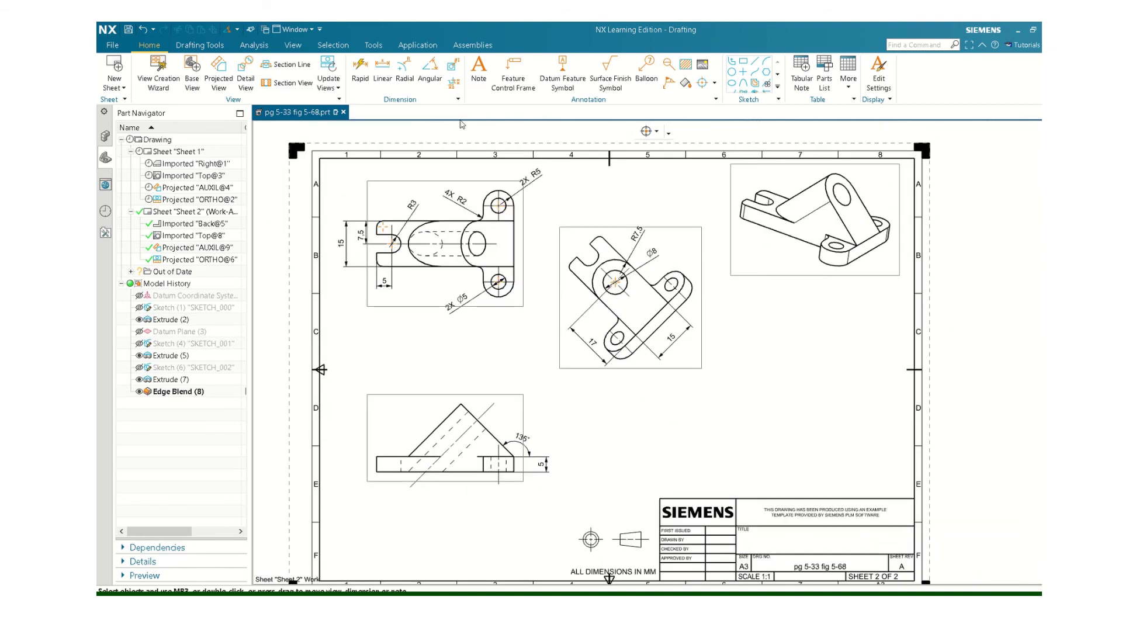
# Step: Switch to the Modeling application to view the solid bracket, and return to the Drafting sheet
pyautogui.click(417, 46)
pyautogui.click(116, 64)
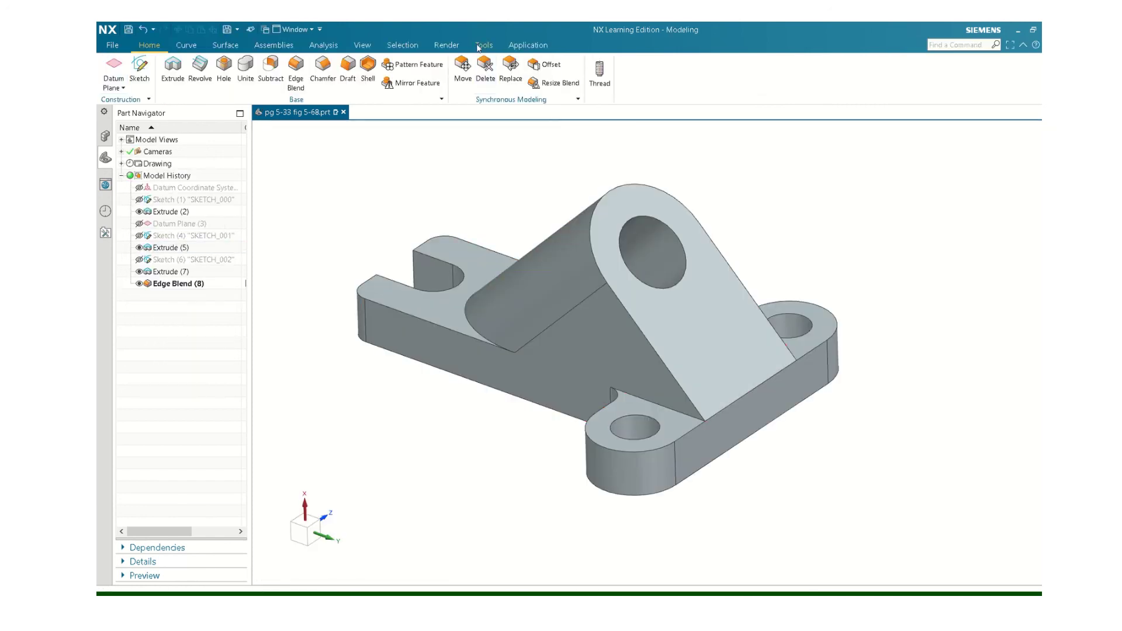
pyautogui.click(528, 46)
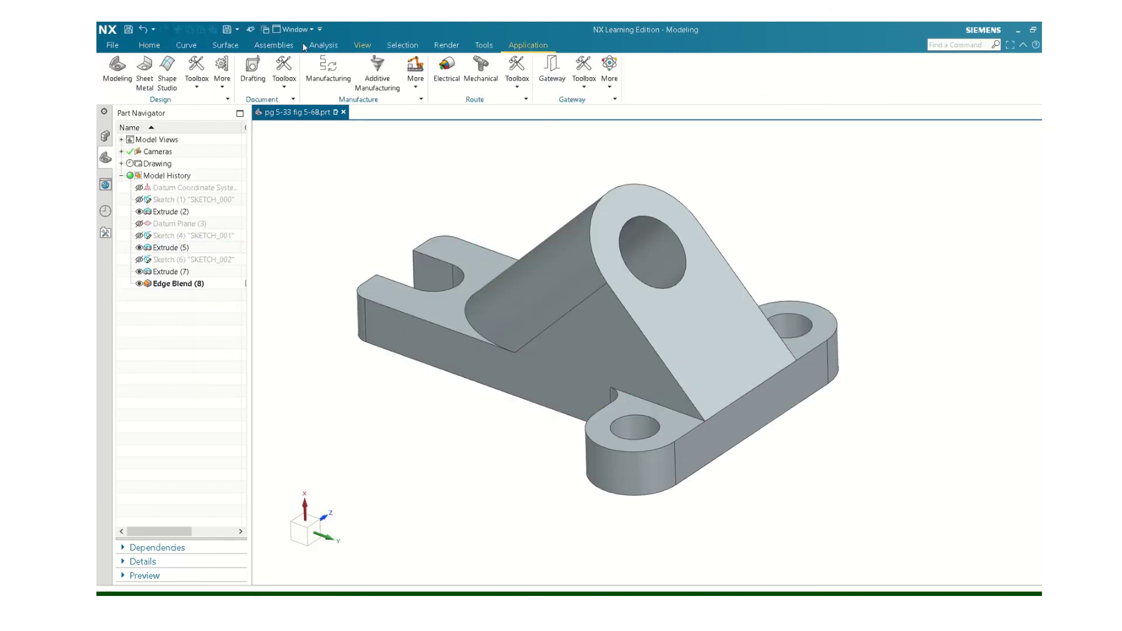
pyautogui.click(253, 67)
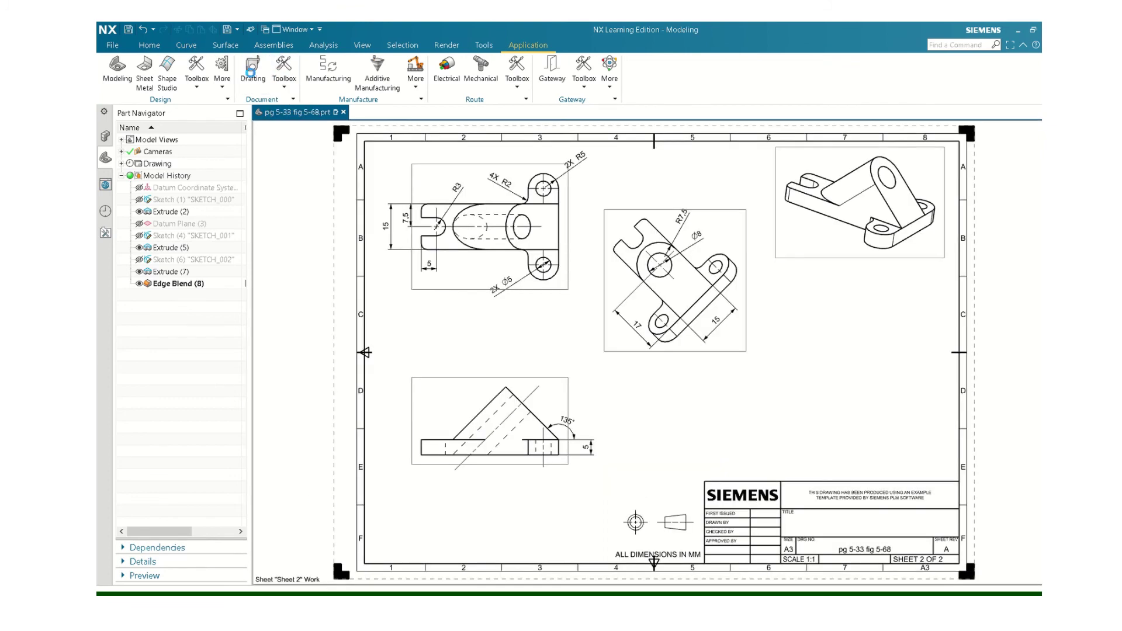
pyautogui.moveTo(549, 27)
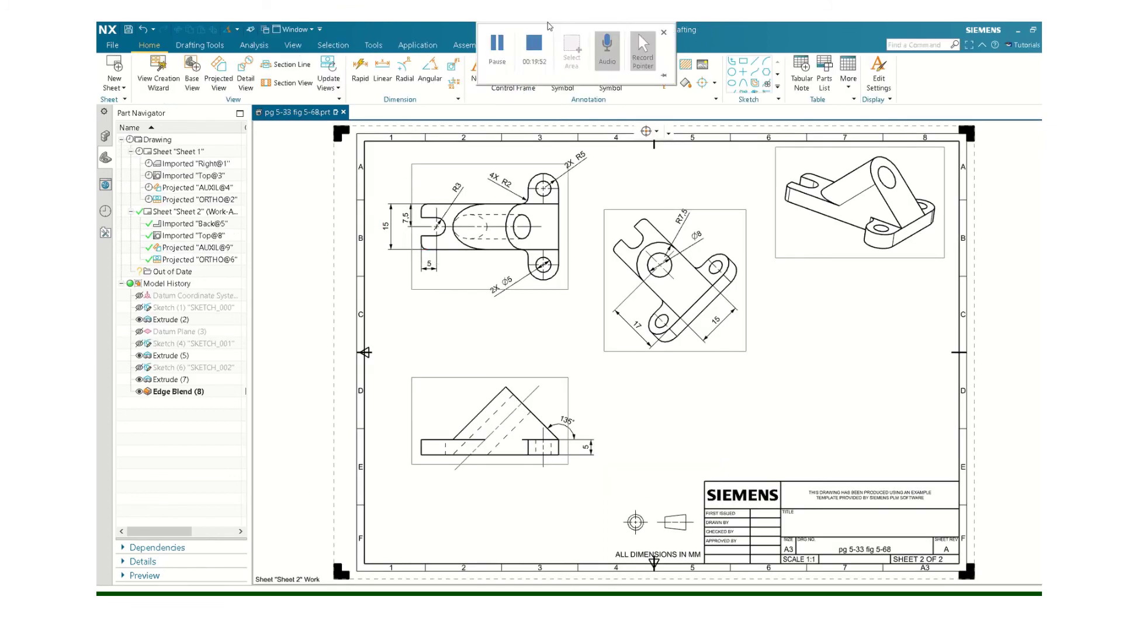